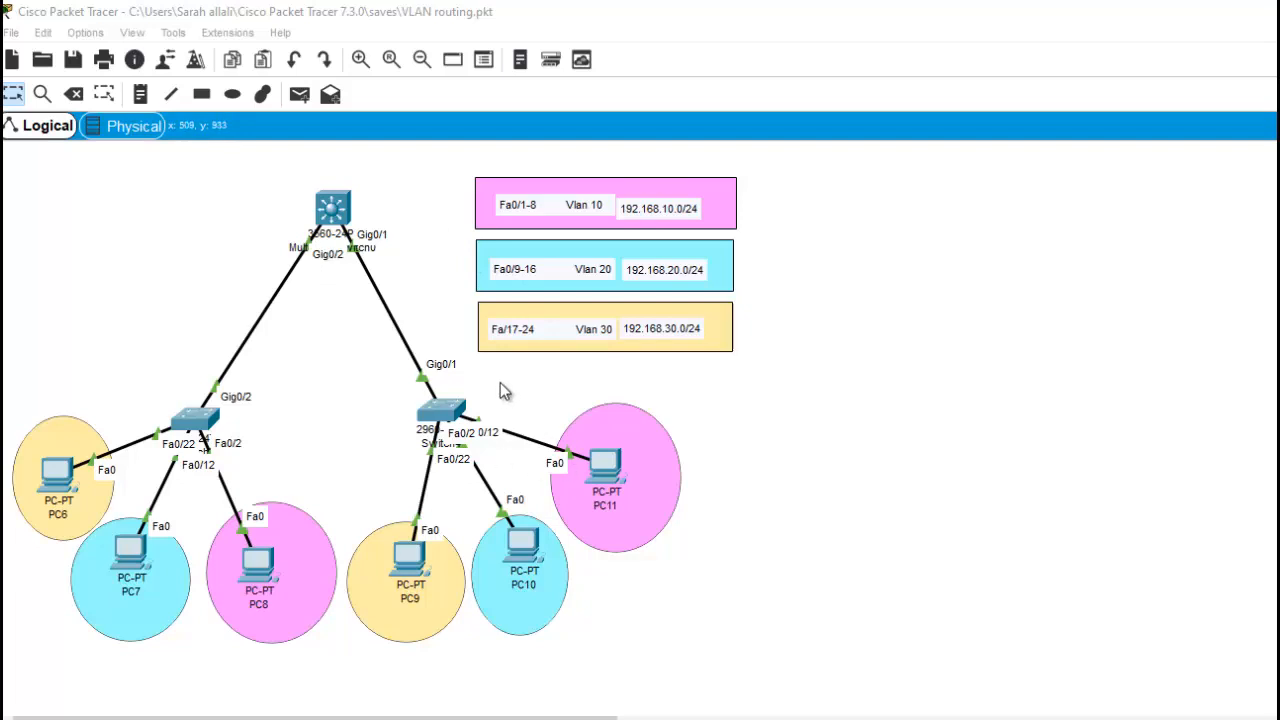
Check the static IP configuration of PC11, including its address, subnet mask and default gateway
left_click(610, 487)
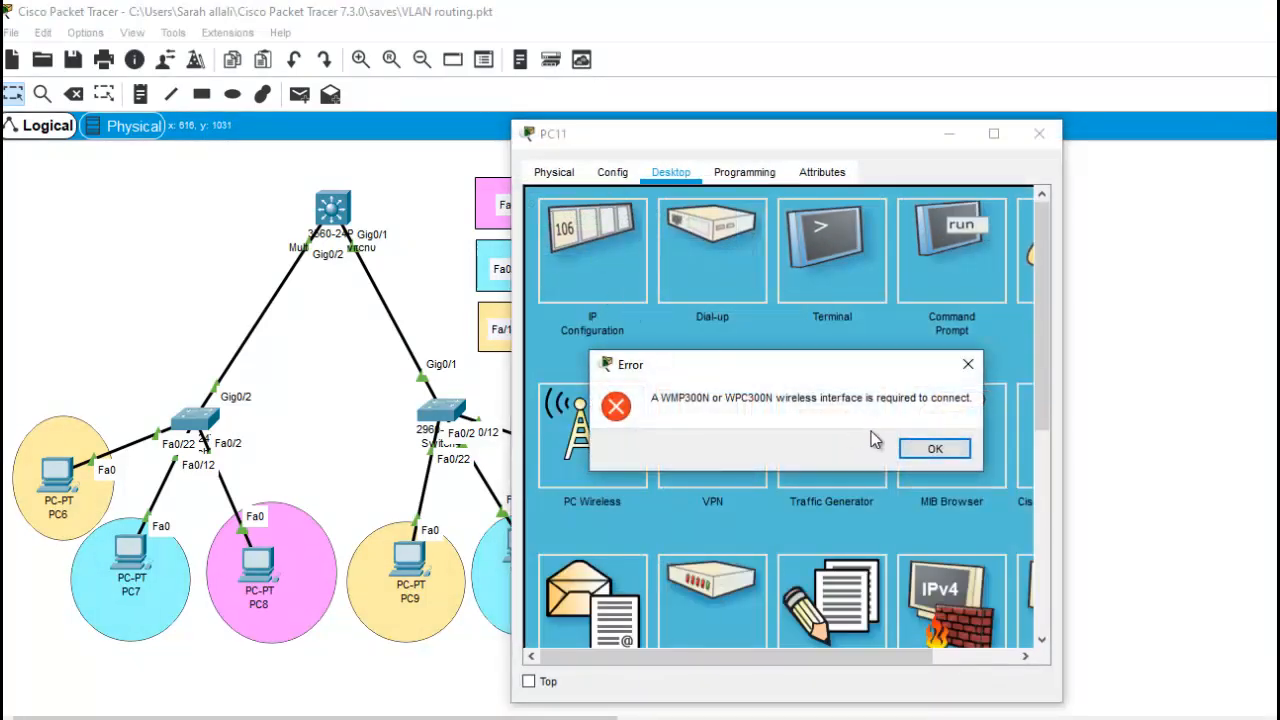
left_click(920, 449)
left_click(598, 222)
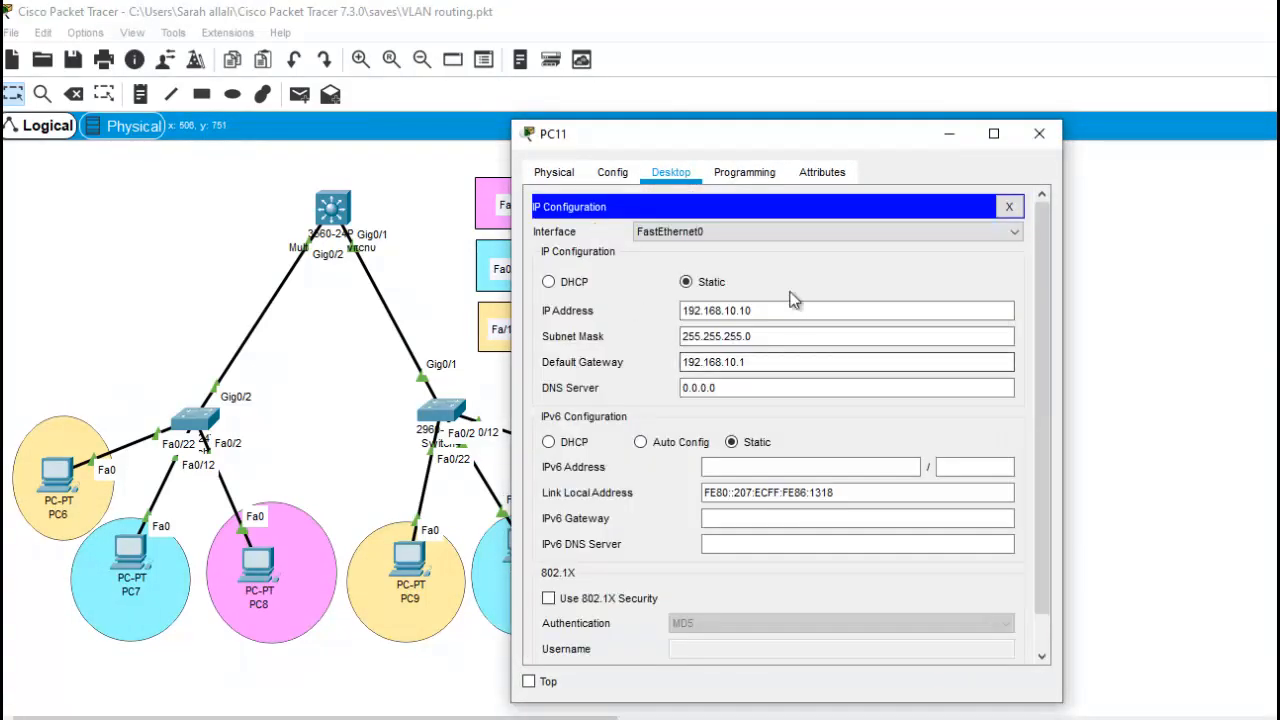
left_click(1040, 134)
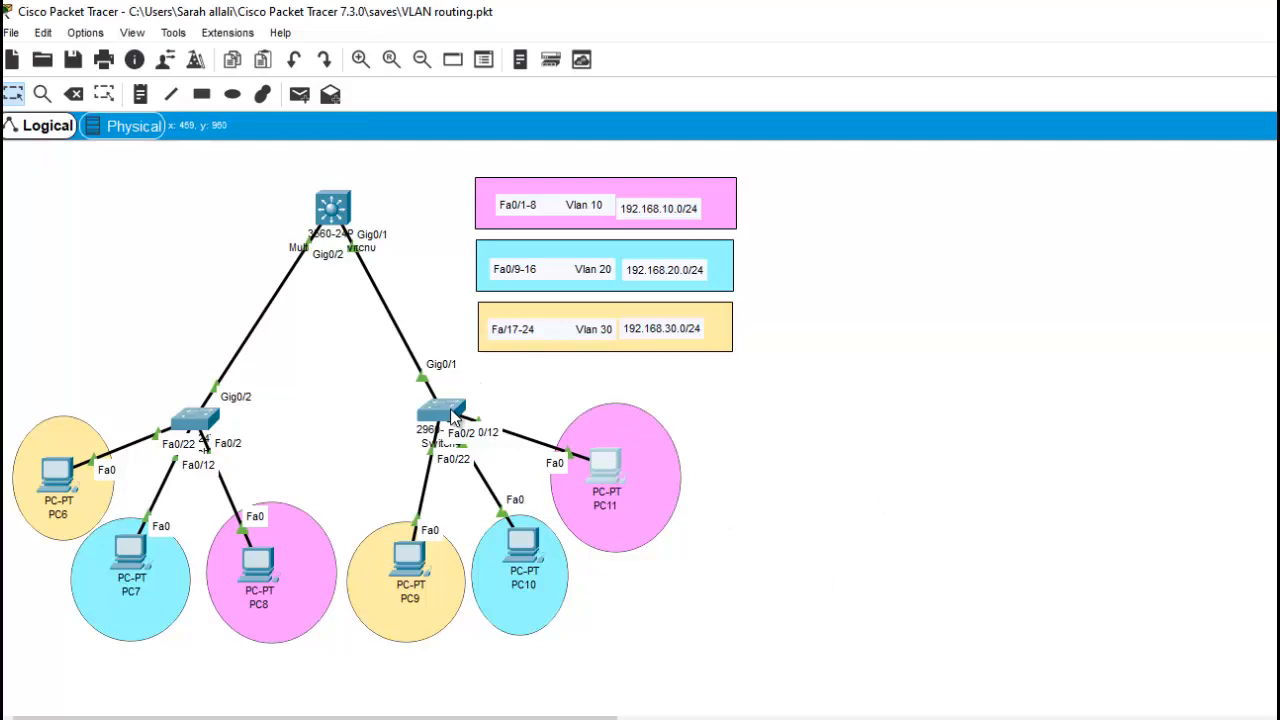
Open the command-line interface of Switch4, the 2960 switch connected to PC9, PC10 and PC11
mouse_move(452, 418)
left_click(445, 418)
key("Escape")
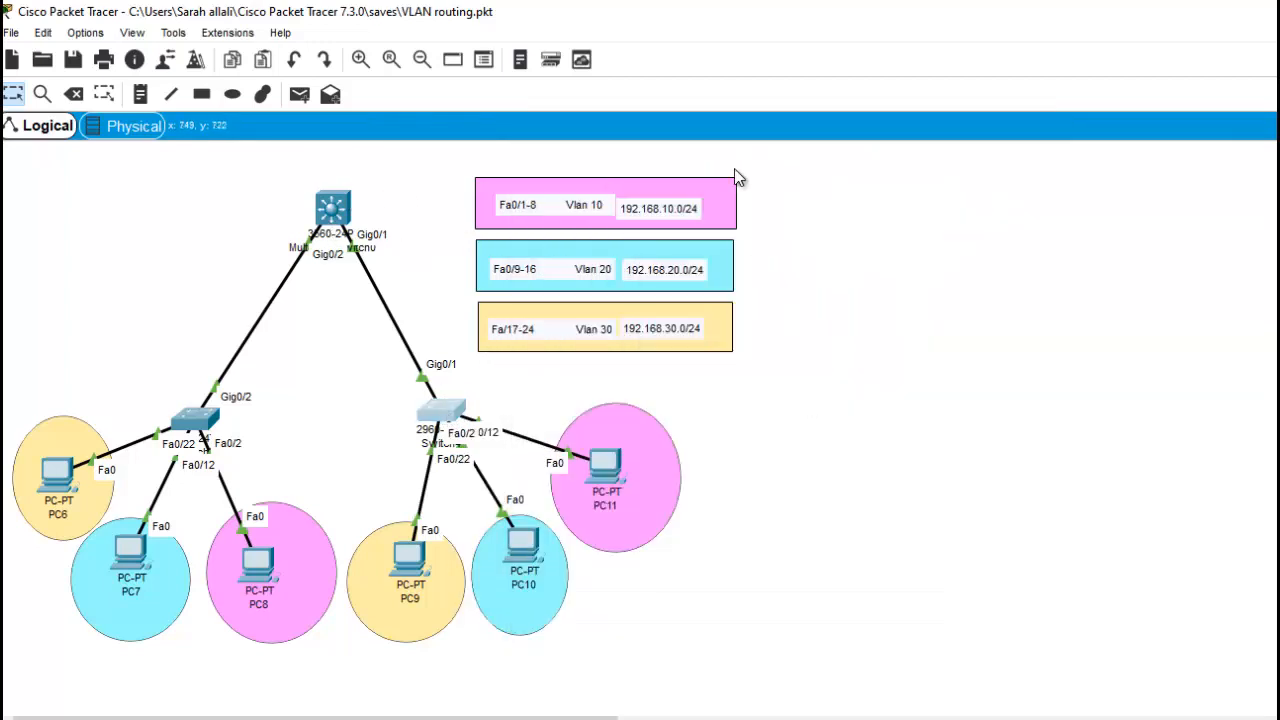
left_click(444, 422)
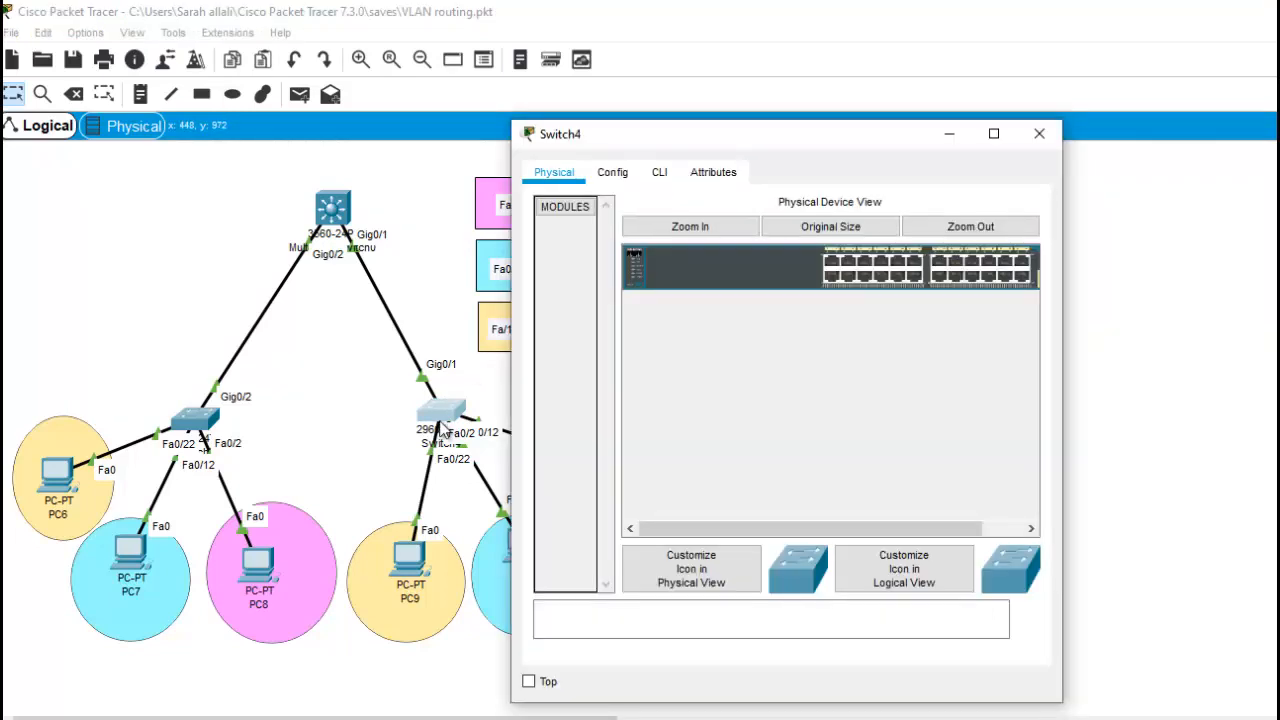
left_click(663, 177)
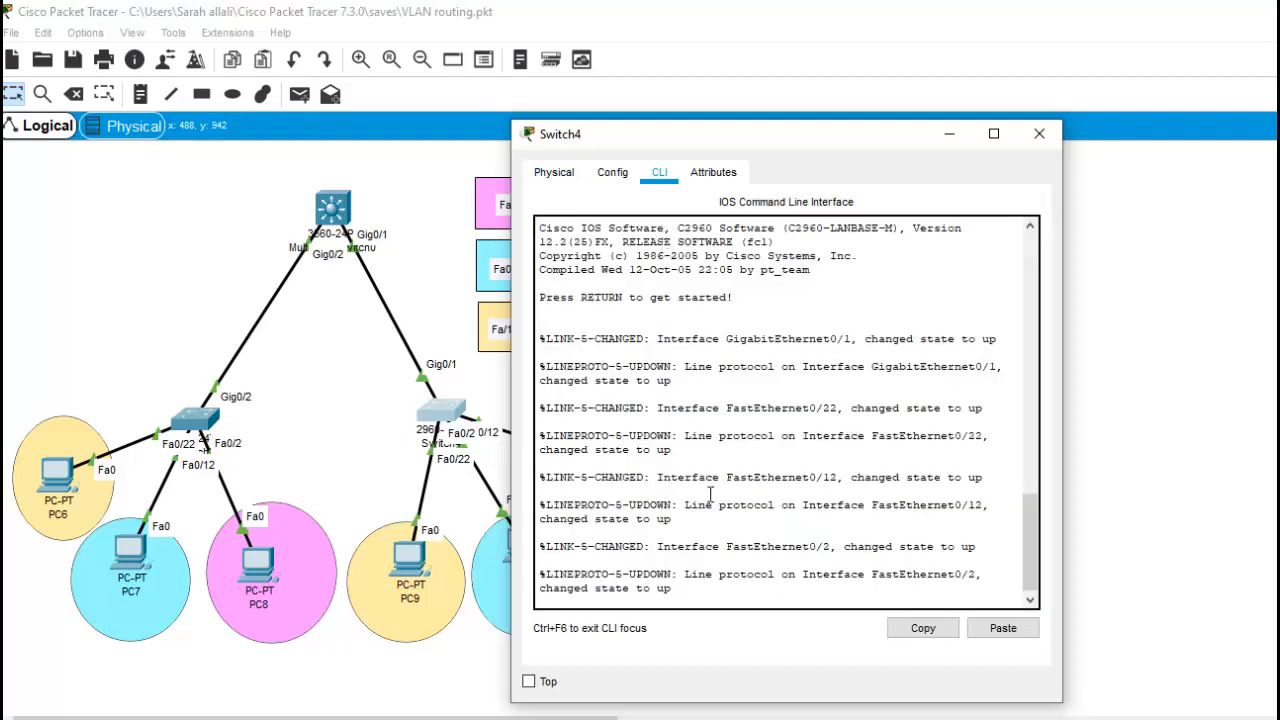
Enter privileged mode on Switch4 and go into global configuration mode with configure terminal
key("Return")
type("en")
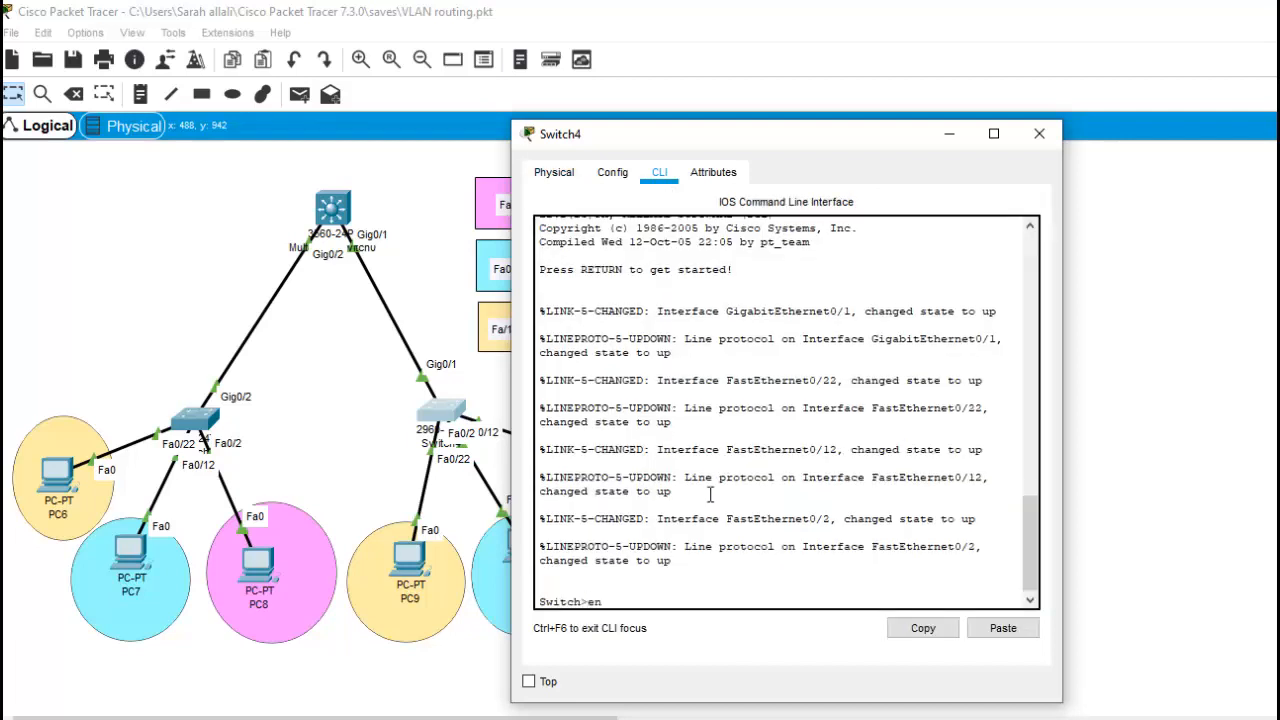
key("Return")
type("con")
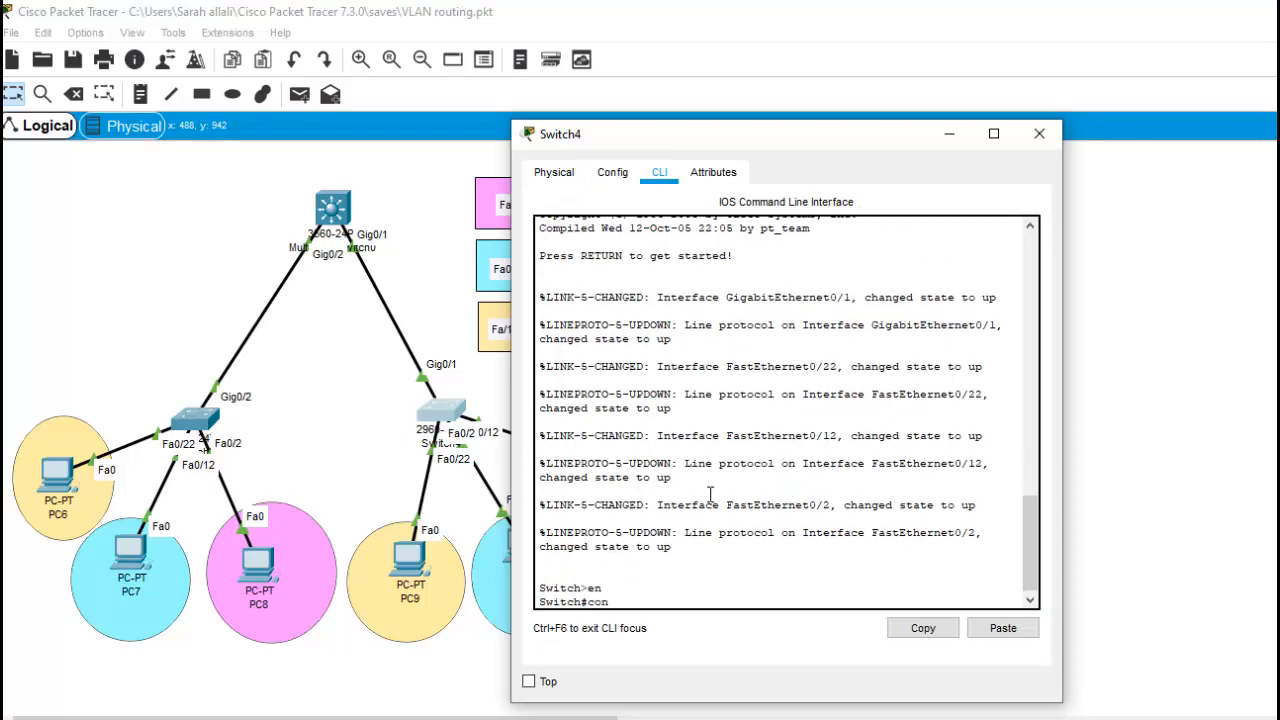
type("fig")
key("Tab")
type("ter")
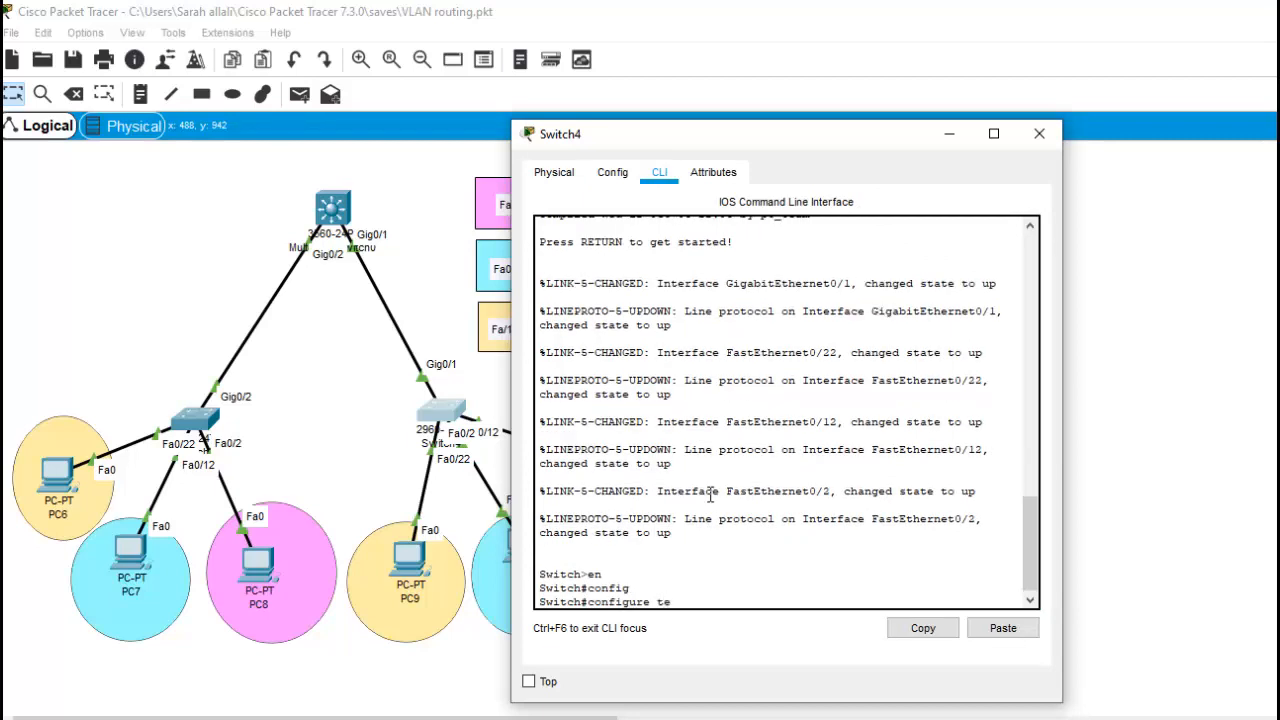
key("Tab")
key("Return")
key("Return")
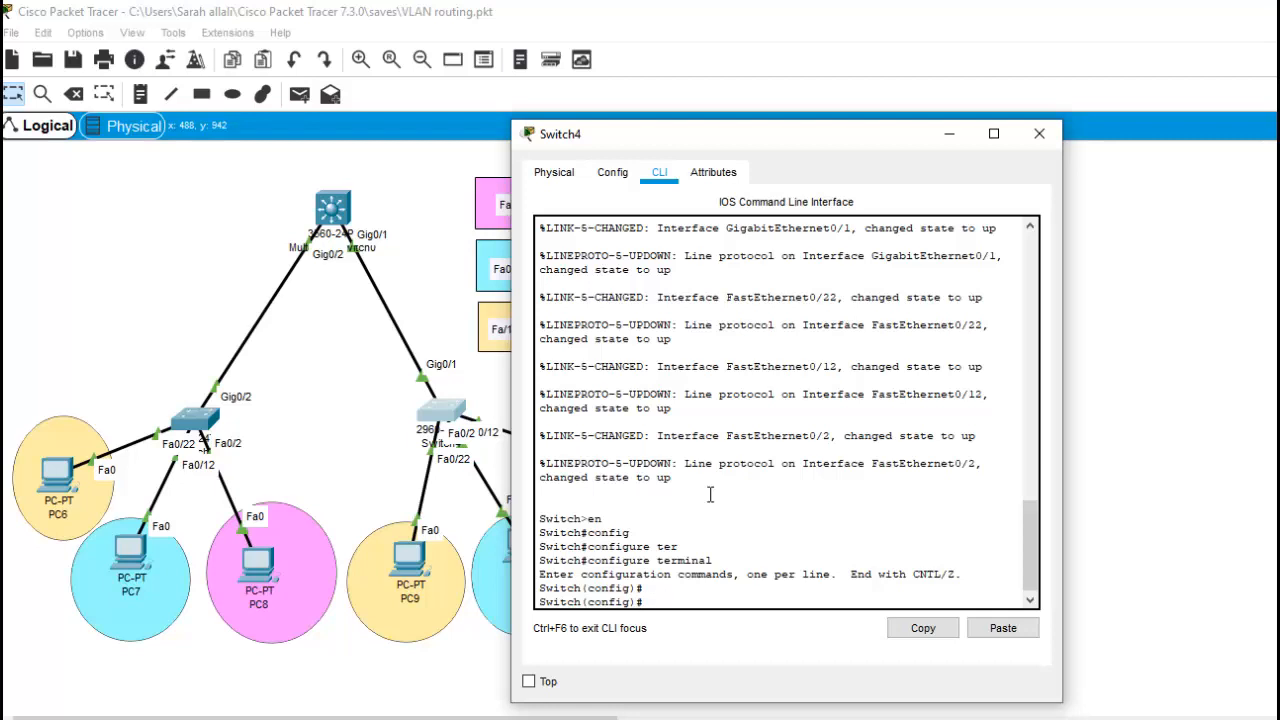
Create VLAN 10 on Switch4 and name it Student
type("vl")
key("Tab")
type("10")
key("Return")
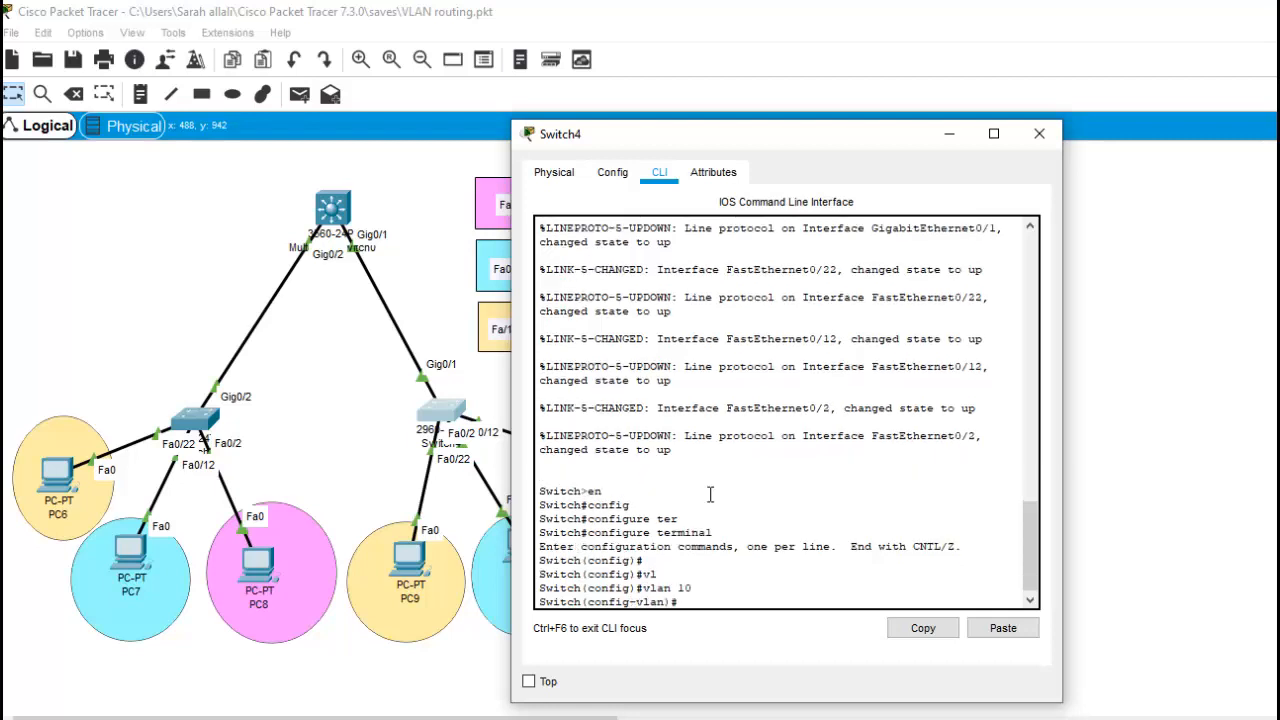
type("name Student")
key("Return")
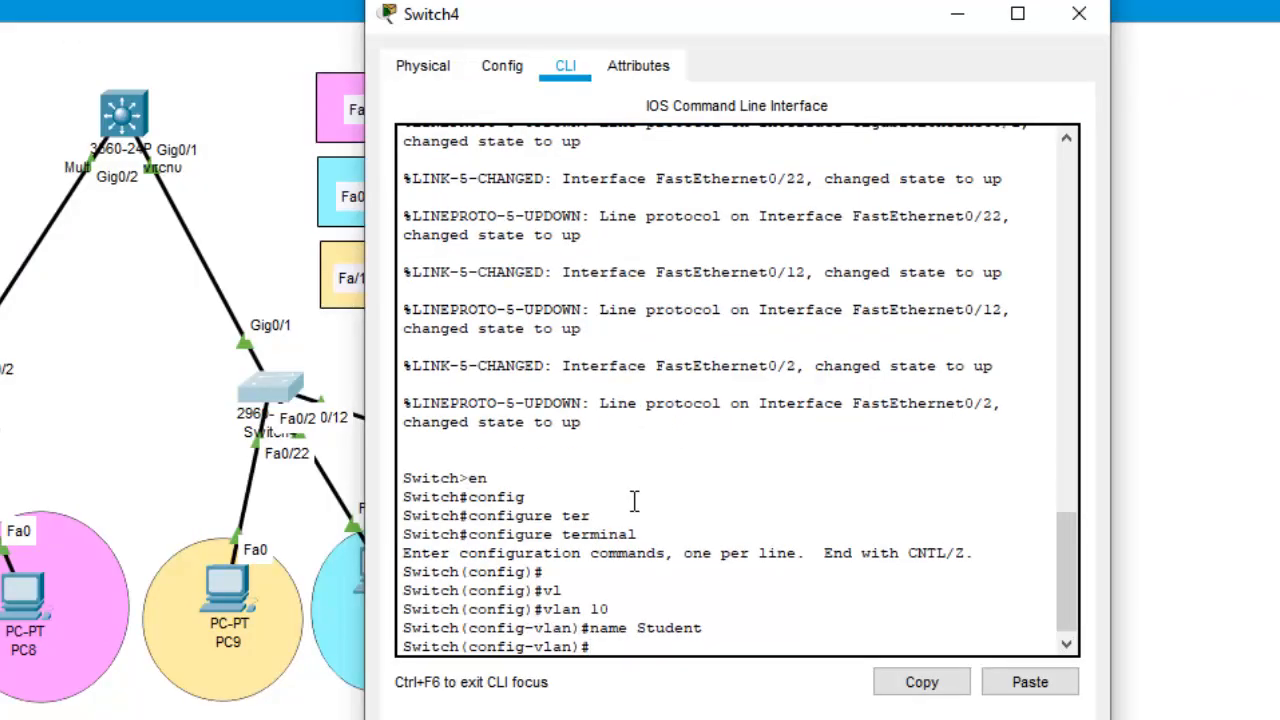
Create VLAN 20 on Switch4 and name it Teacher
type("vlan 20")
key("Return")
type("name ")
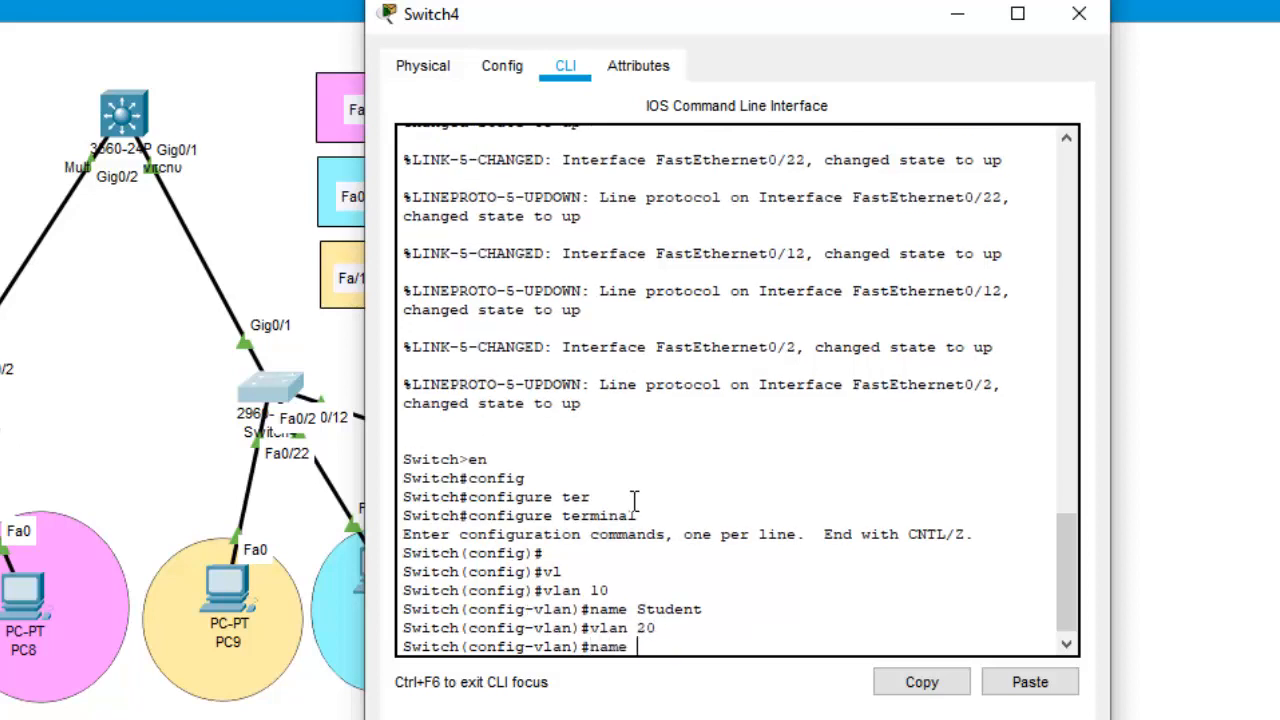
type("Teacher")
key("Return")
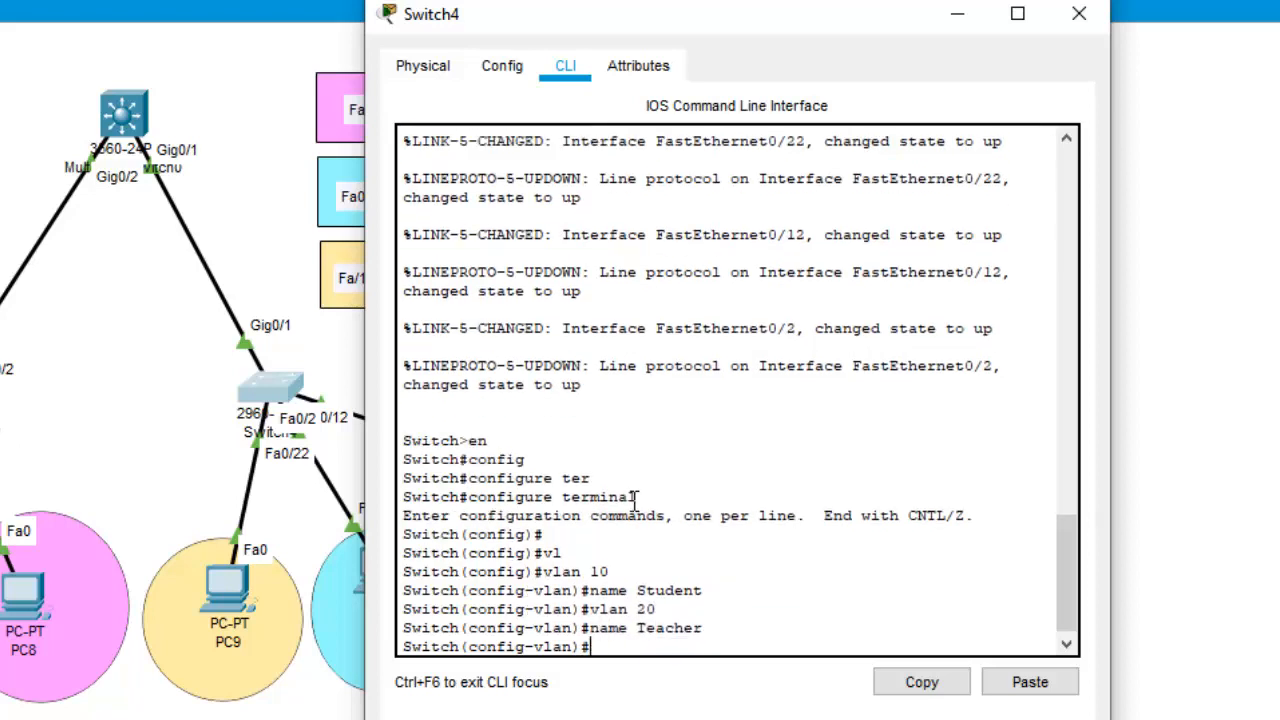
Create VLAN 30 on Switch4 and name it Admin
type("Vlan 30")
key("Return")
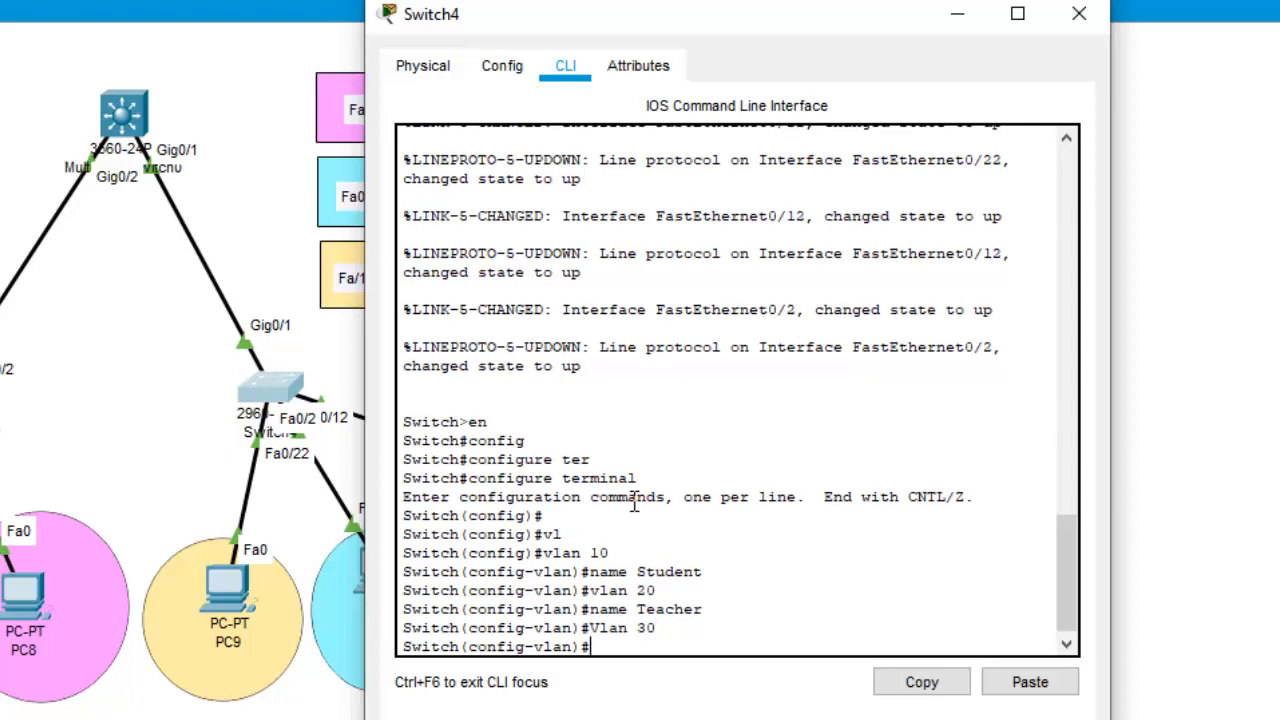
type("name Admin")
key("Return")
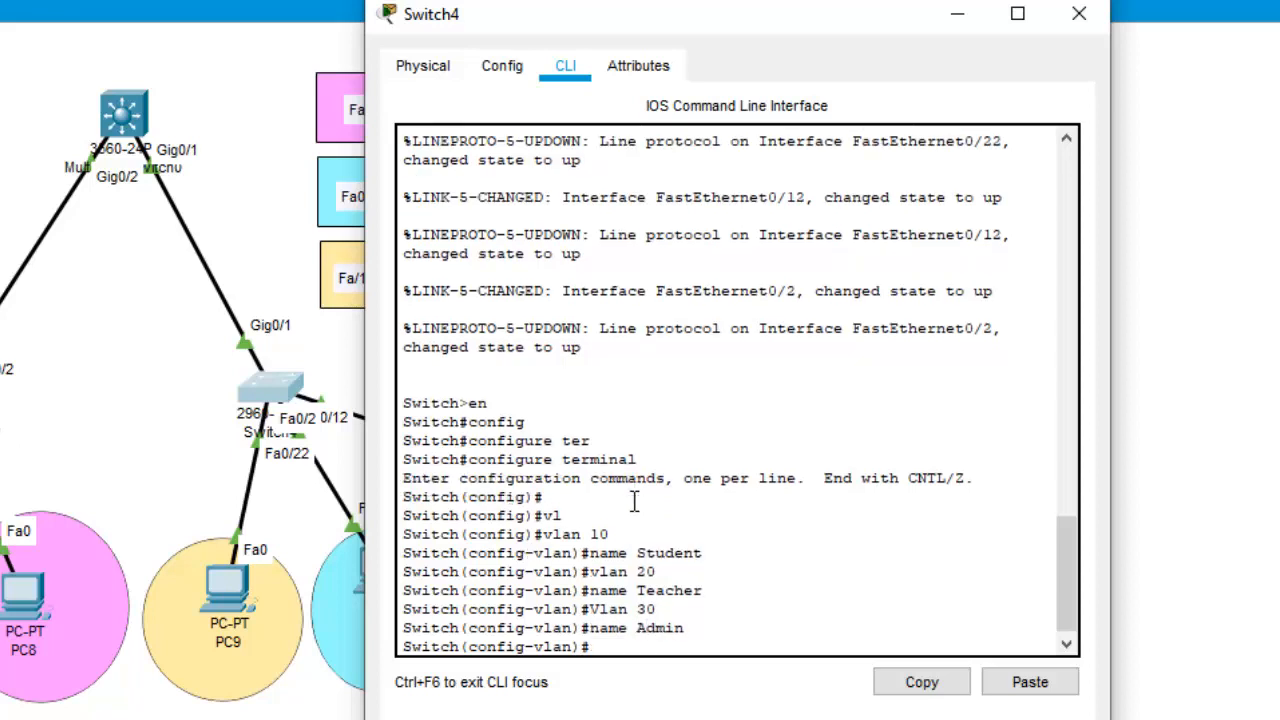
Create VLAN 99 named Management and exit VLAN configuration back to global configuration mode
type("vlan 99")
key("Return")
type("name ")
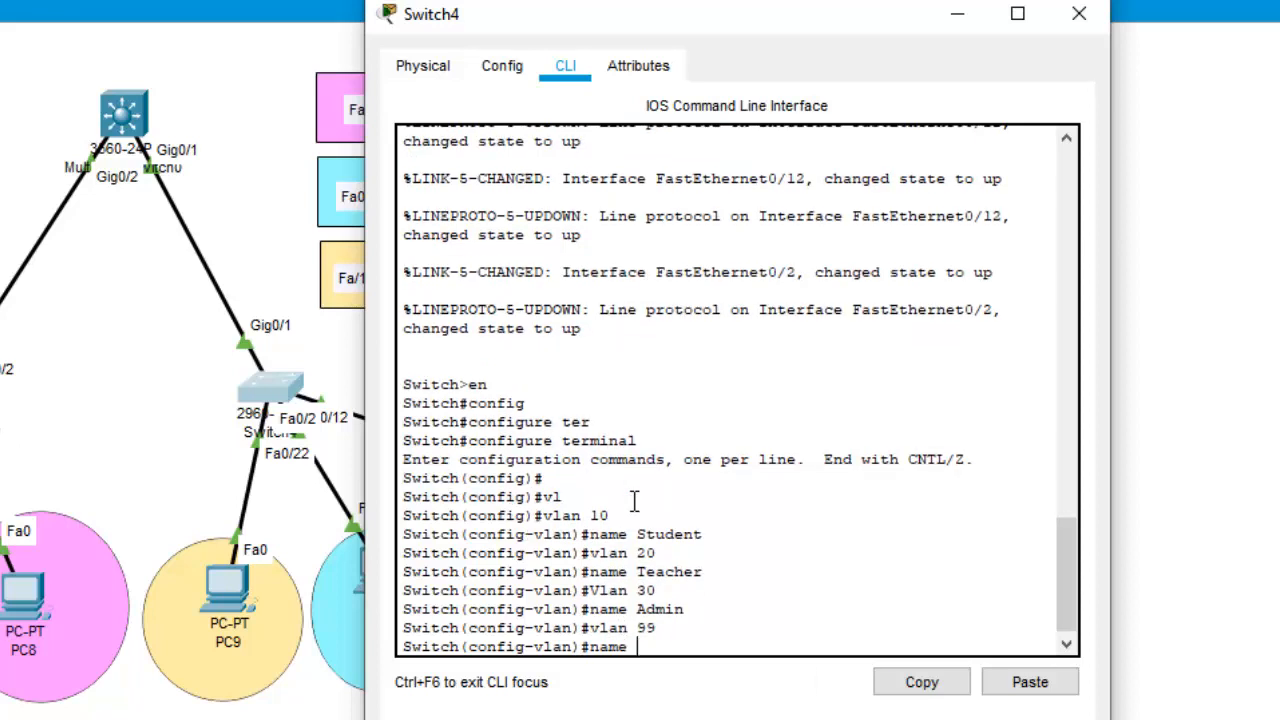
type("Management")
key("Return")
type("exit")
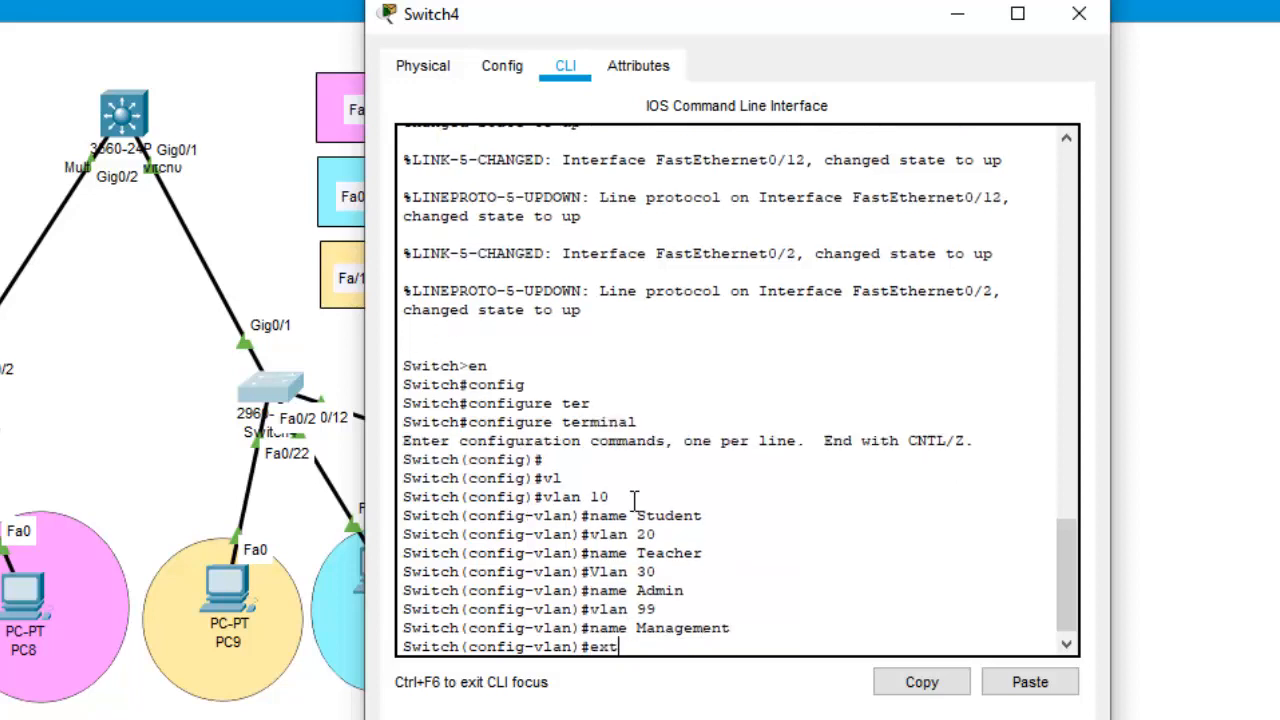
key("Return")
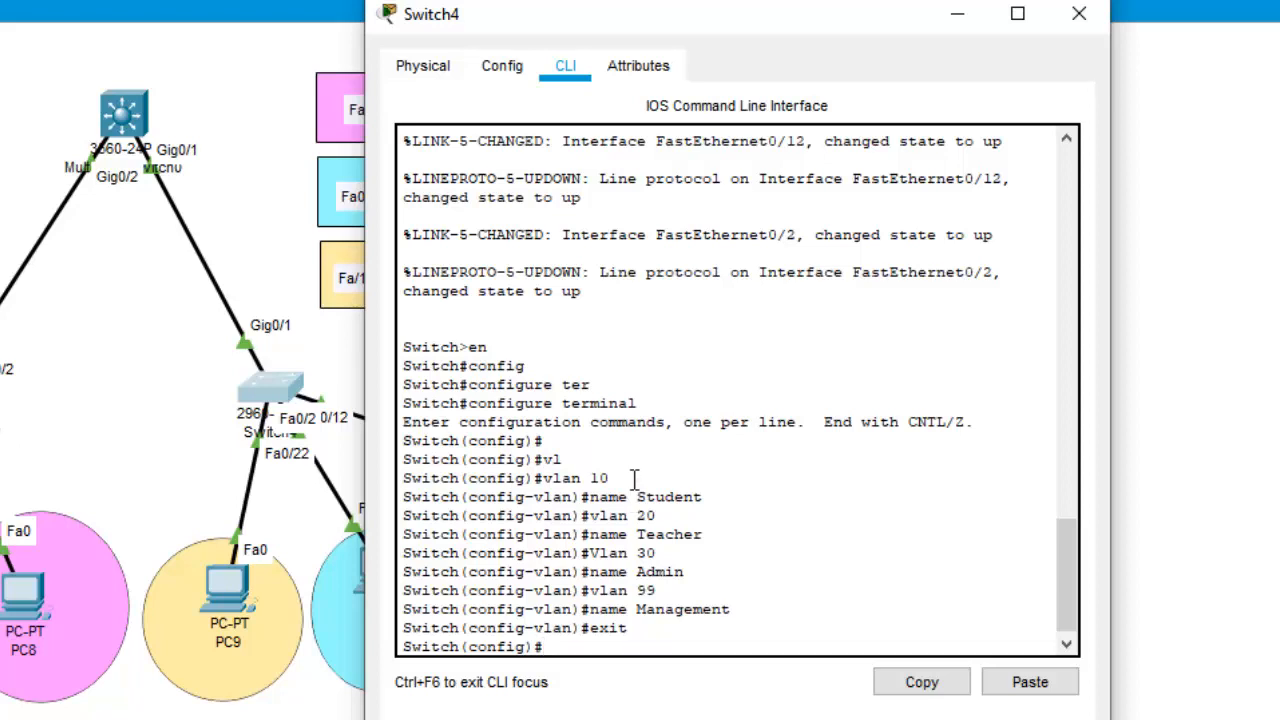
Check the port-to-VLAN plan in the topology and enter interface range configuration for fastEthernet 0/1-8
left_click_drag(808, 30, 1175, 49)
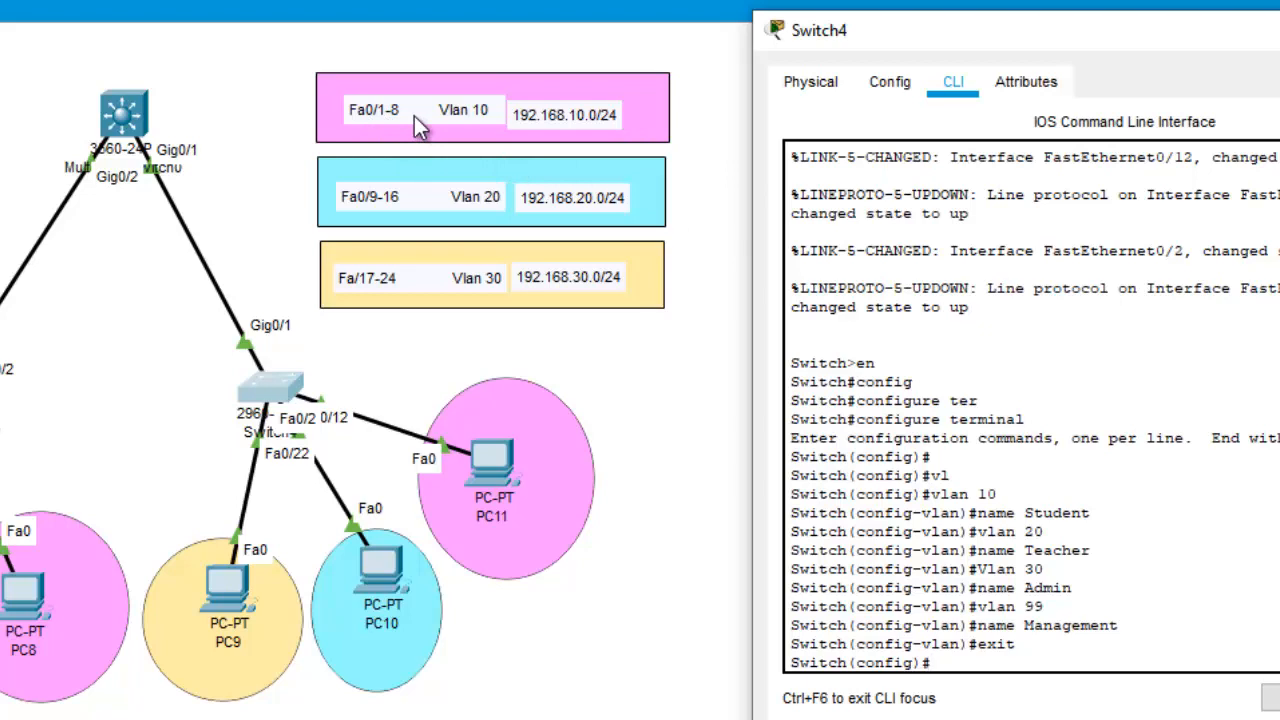
left_click_drag(1080, 40, 694, 37)
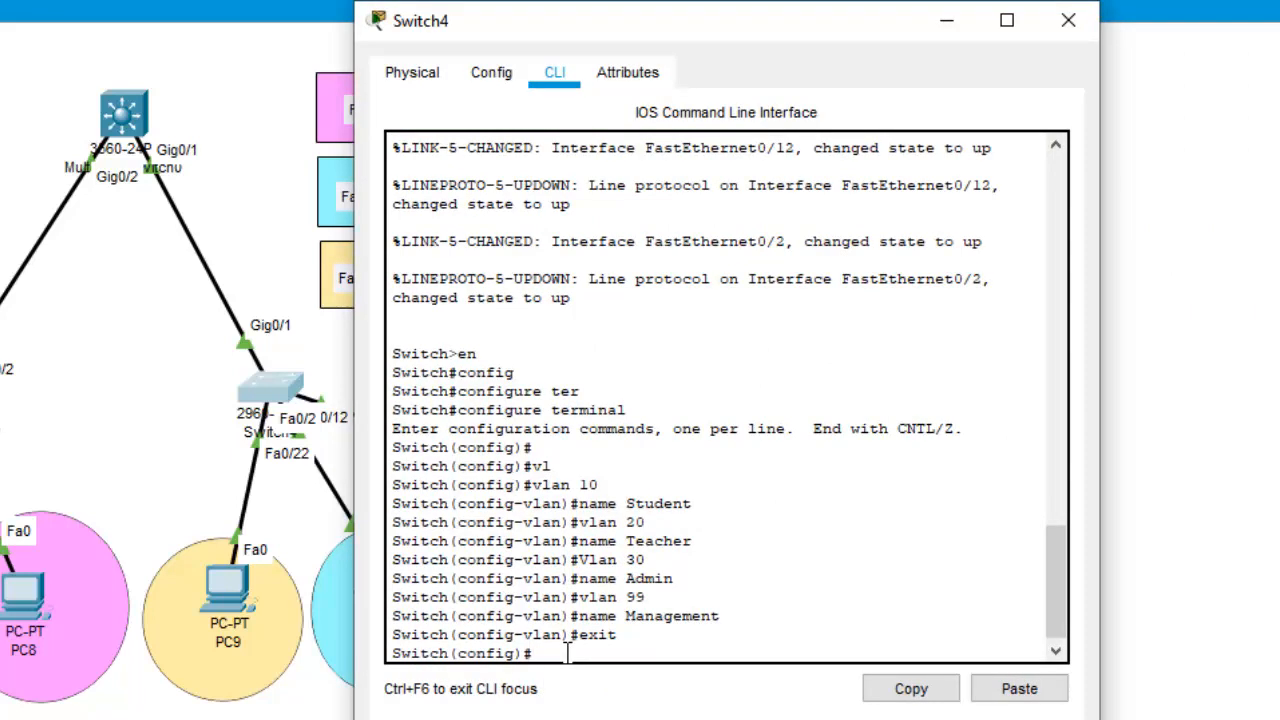
type("interf")
key("Tab")
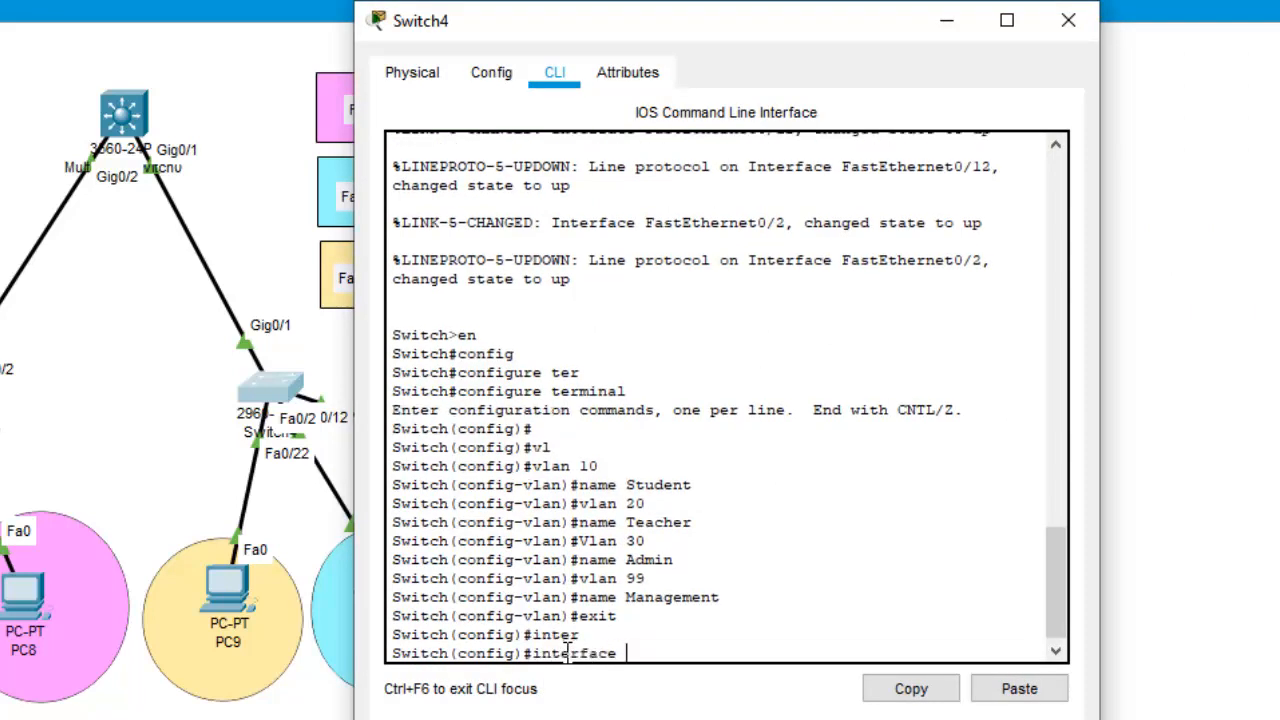
type("r")
key("Tab")
type("f")
key("Tab")
type("0/")
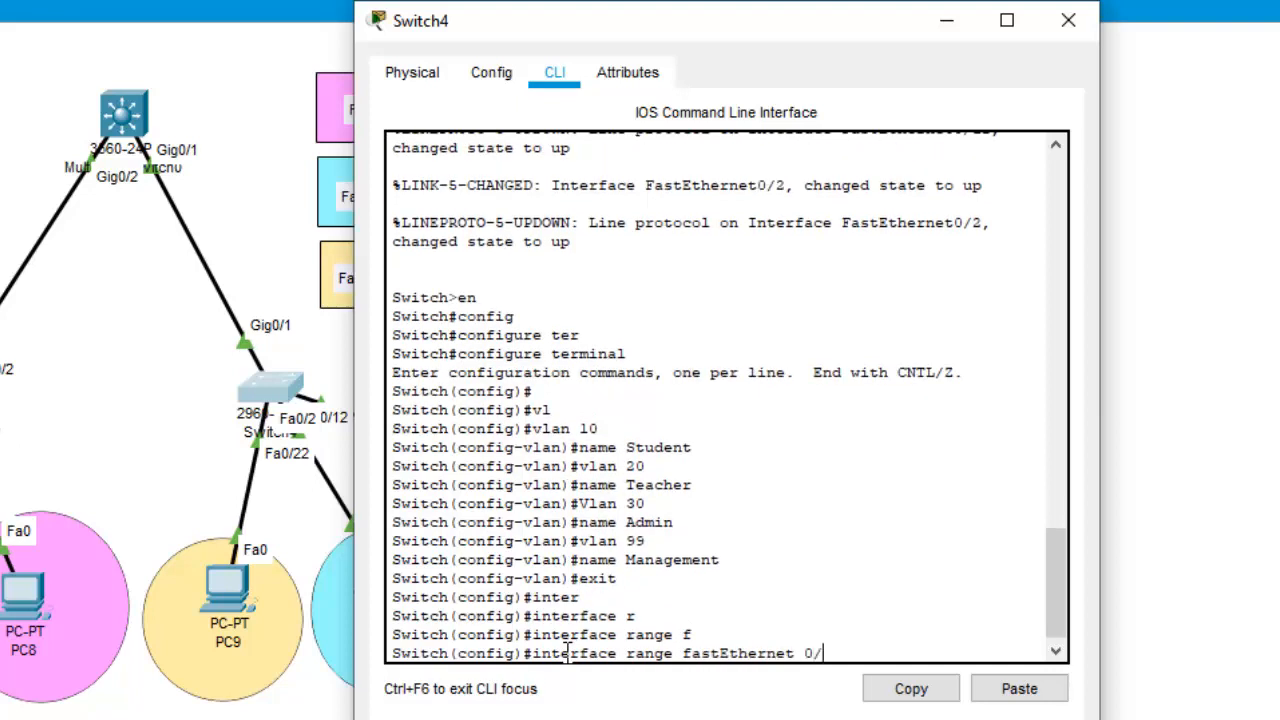
type("1-8")
key("Return")
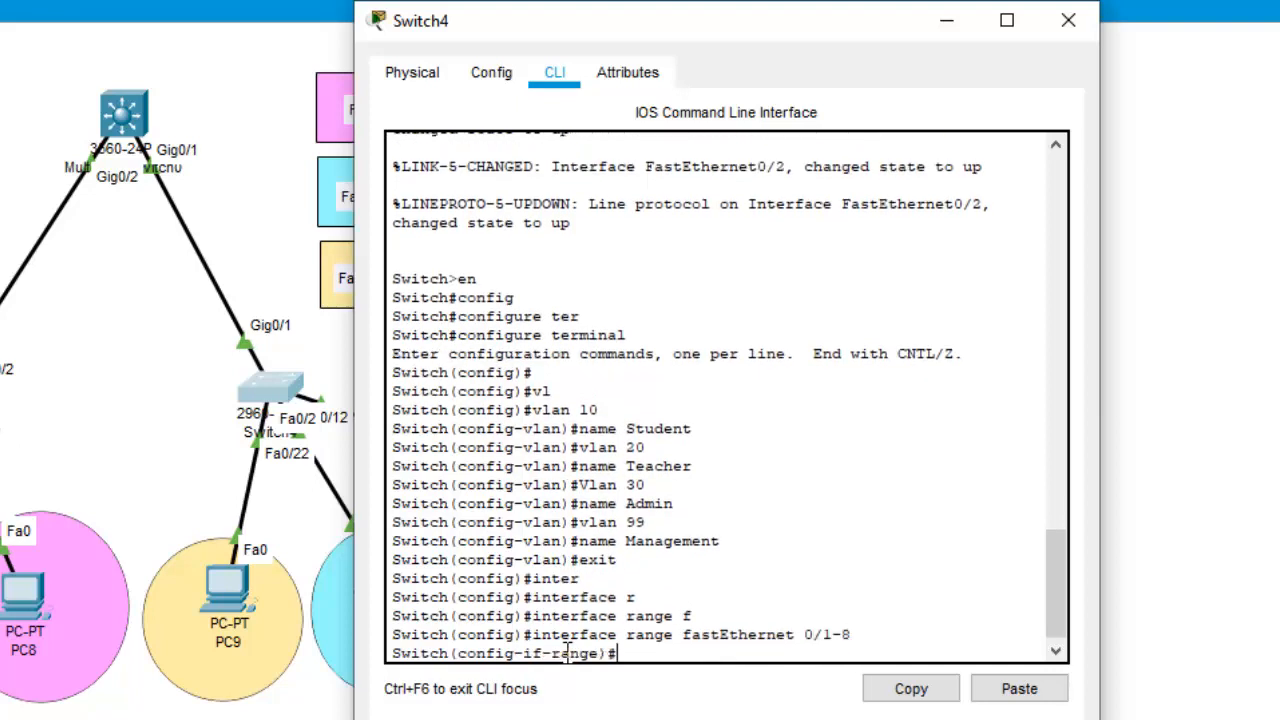
Set the fastEthernet 0/1-8 ports to switchport mode access
type("sw")
key("Tab")
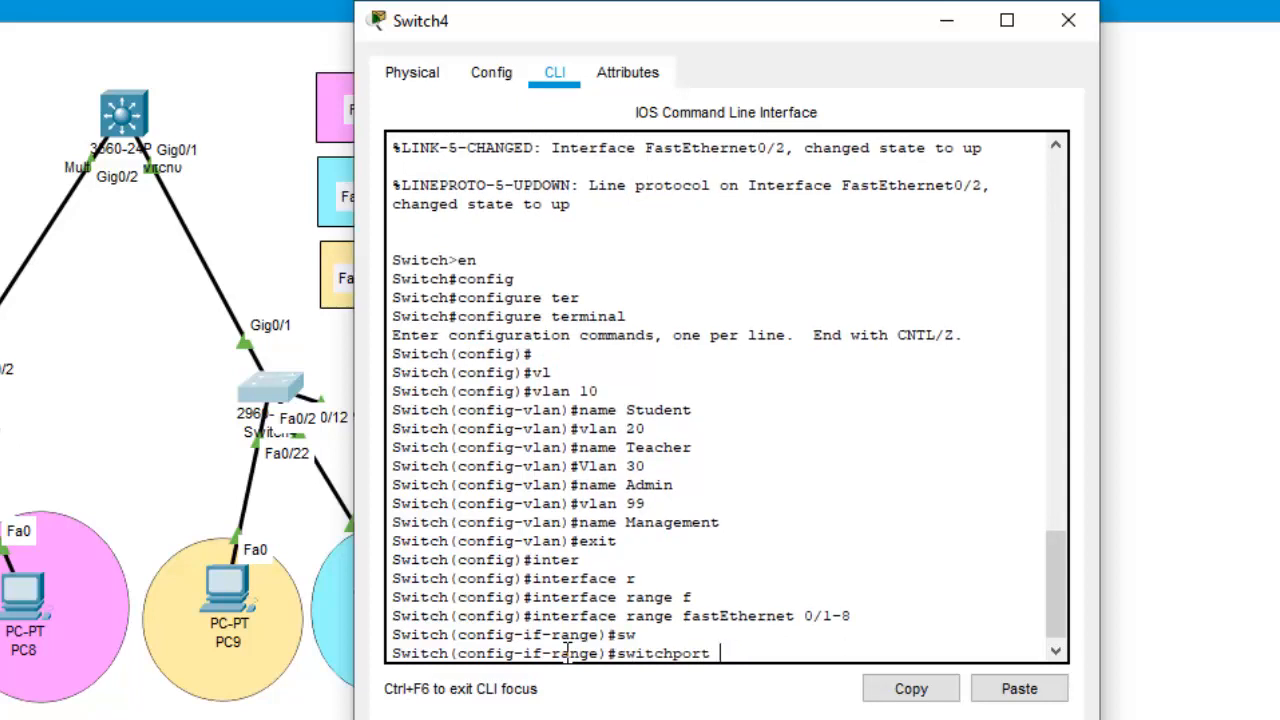
type("m")
key("Tab")
type("acc")
key("Tab")
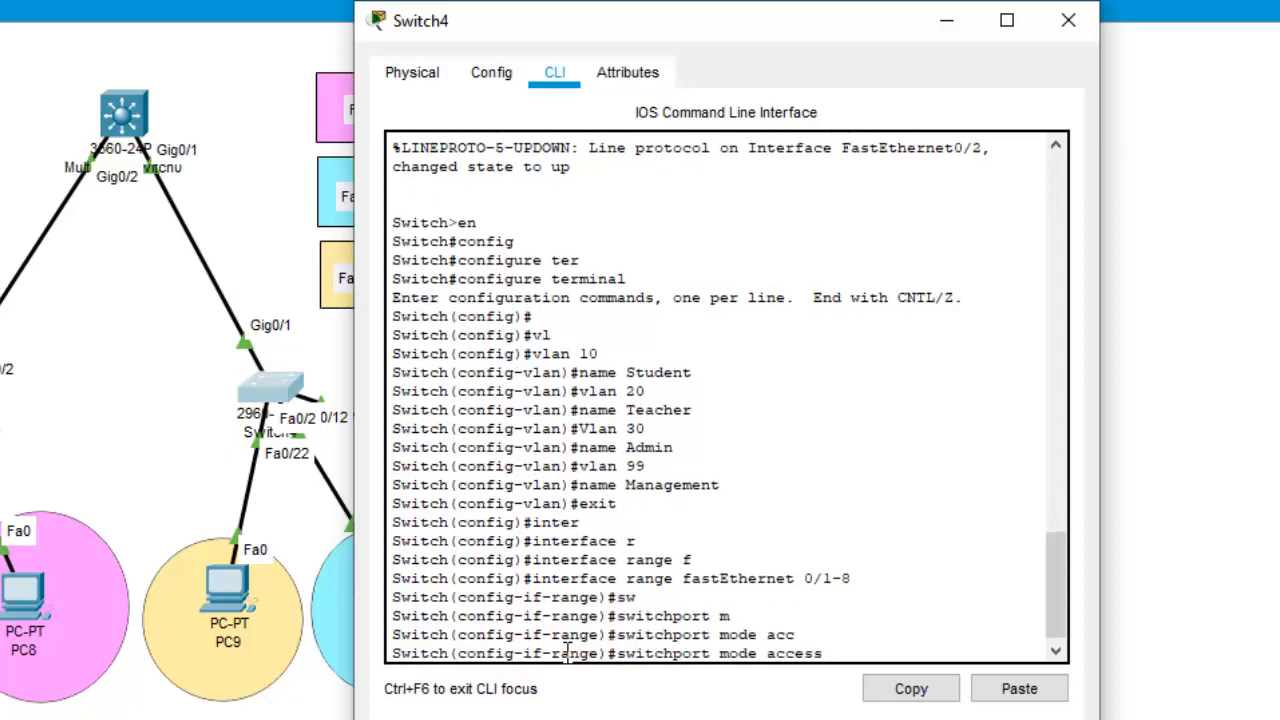
key("Return")
Assign the fastEthernet 0/1-8 ports to access VLAN 10 and exit the interface range configuration
type("sw")
key("Tab")
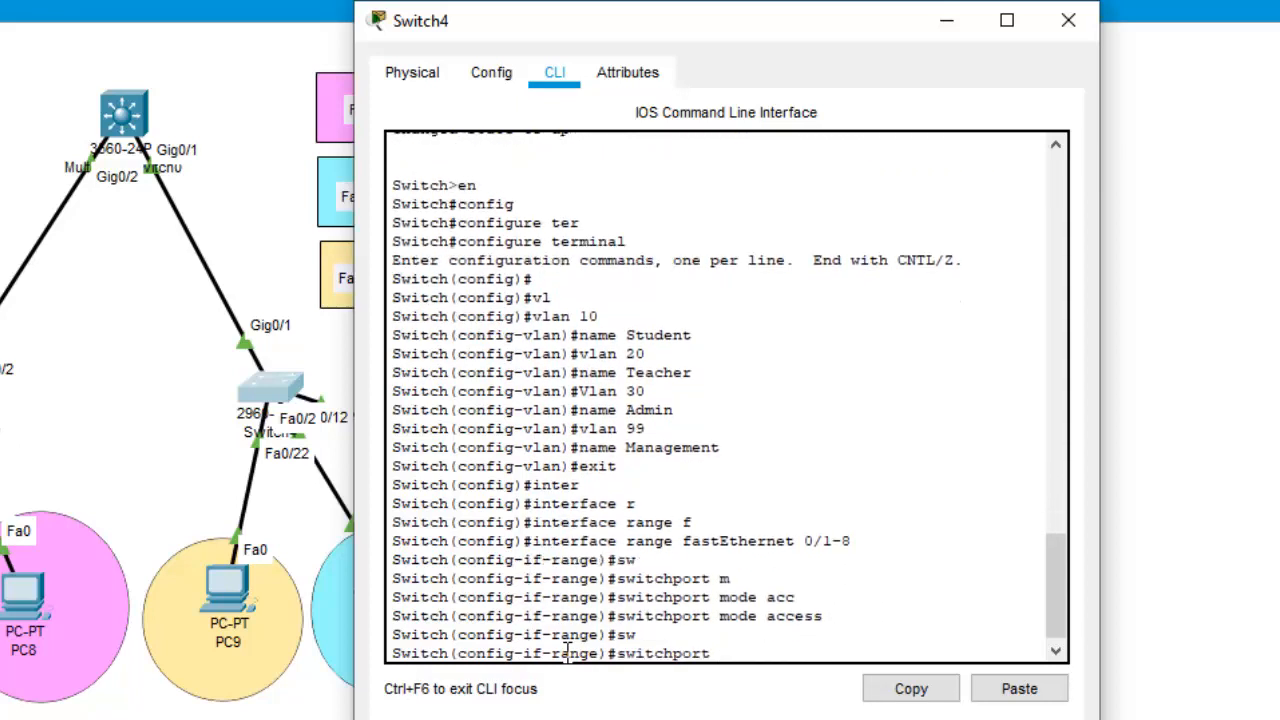
type("ac")
key("Tab")
type("v")
key("Tab")
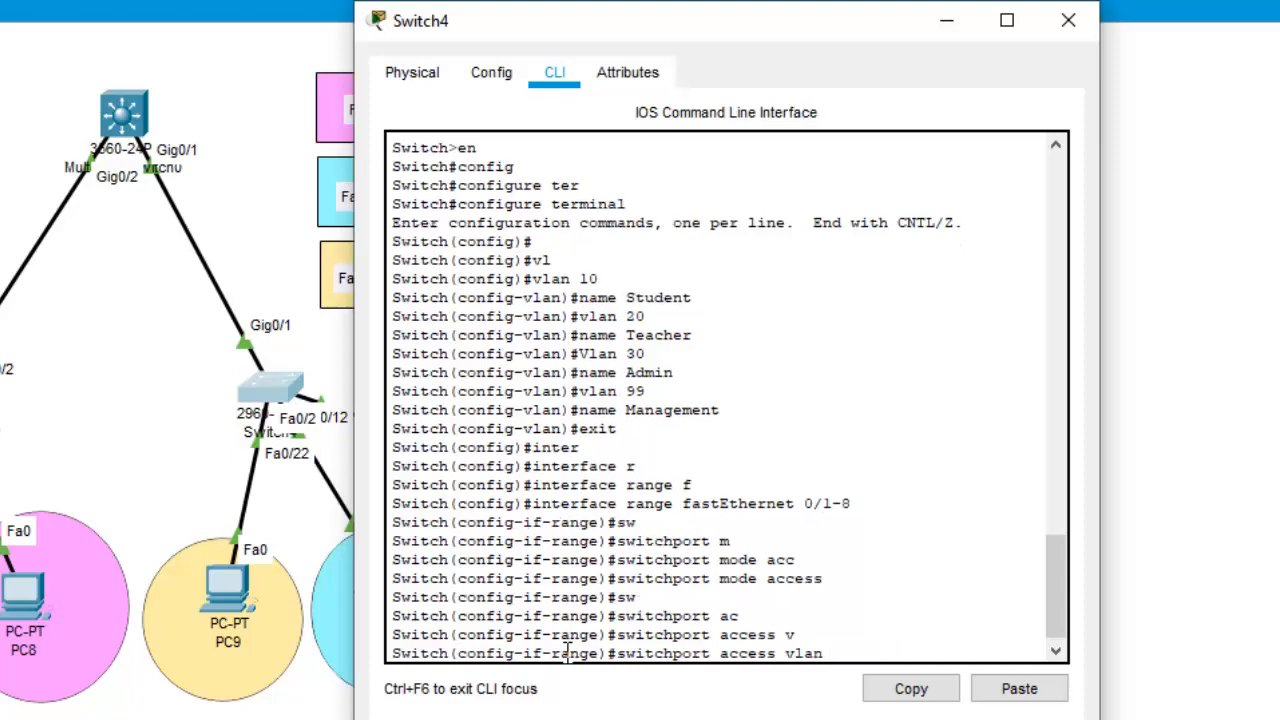
type("10")
key("Return")
type("exi")
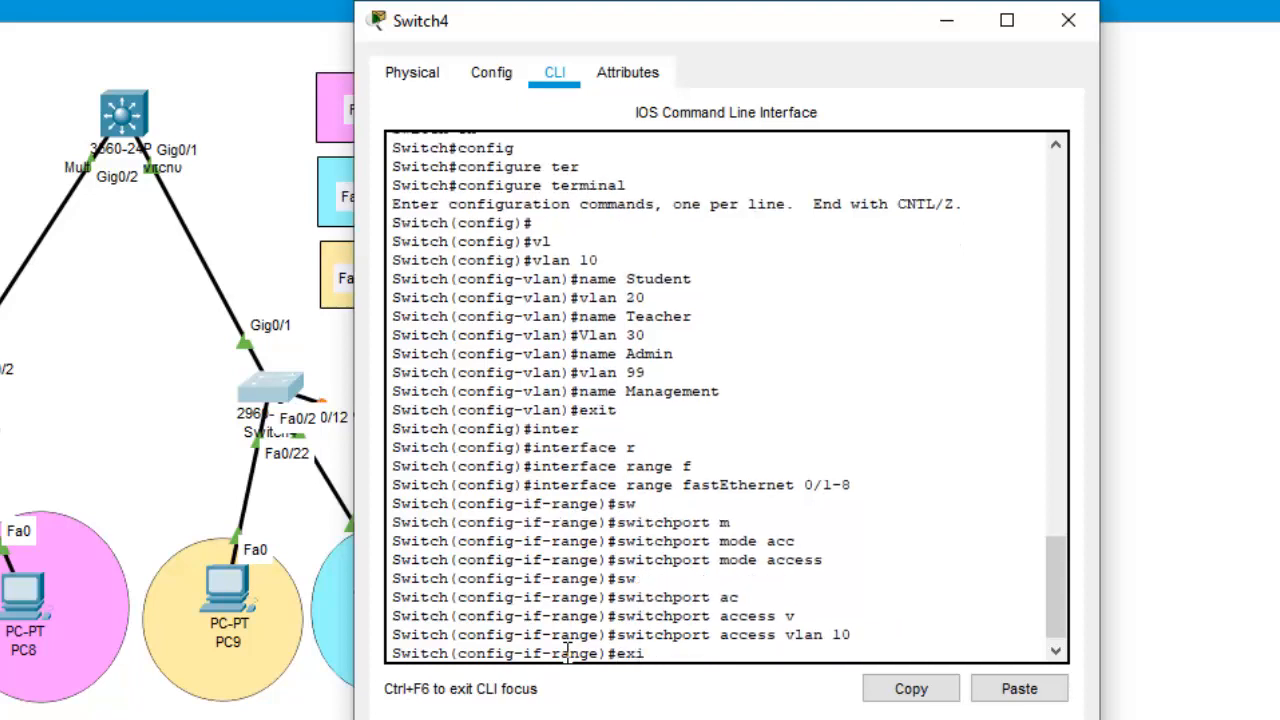
key("Return")
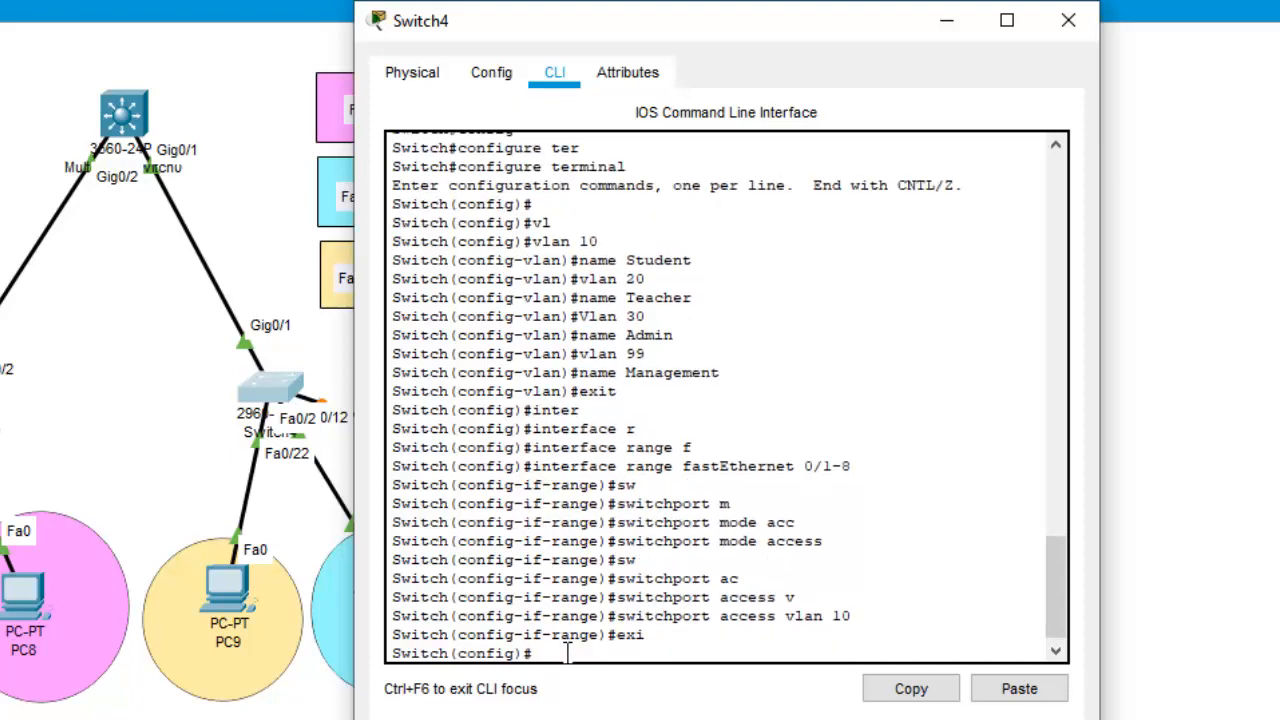
Enter interface range configuration for fastEthernet 0/9-16 on Switch4
type("in")
key("Tab")
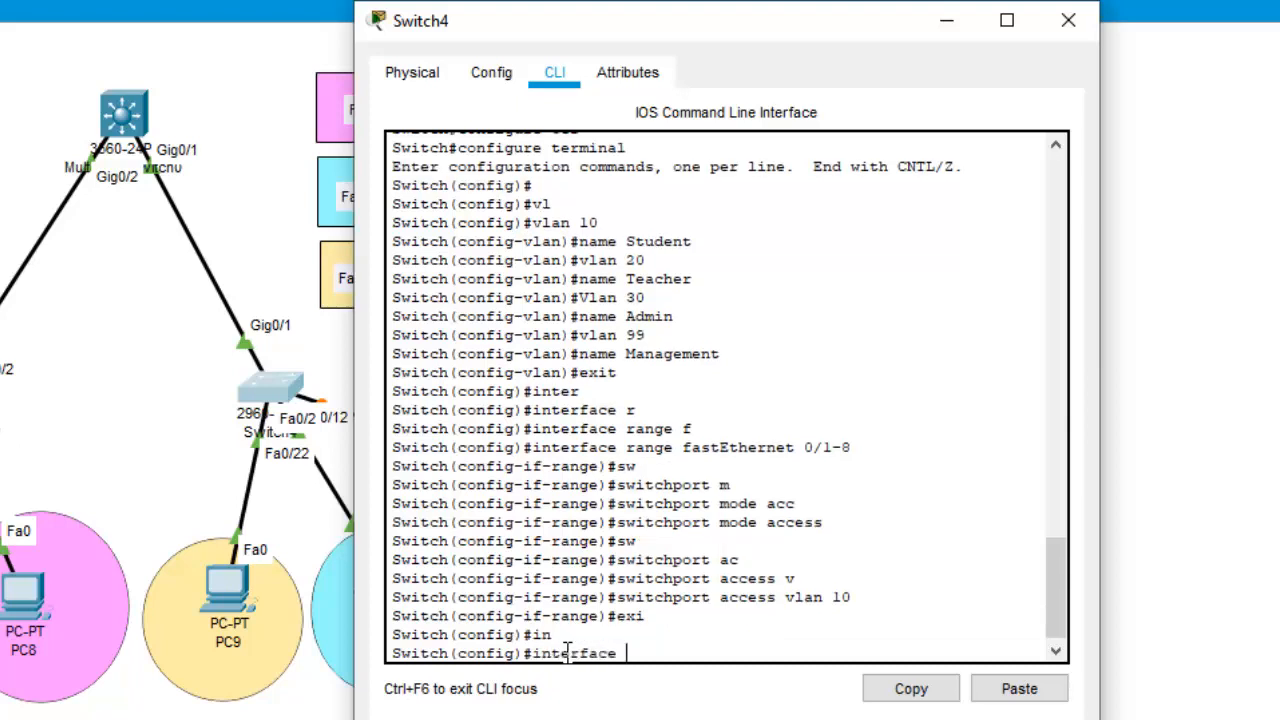
type("r")
key("Tab")
type("f")
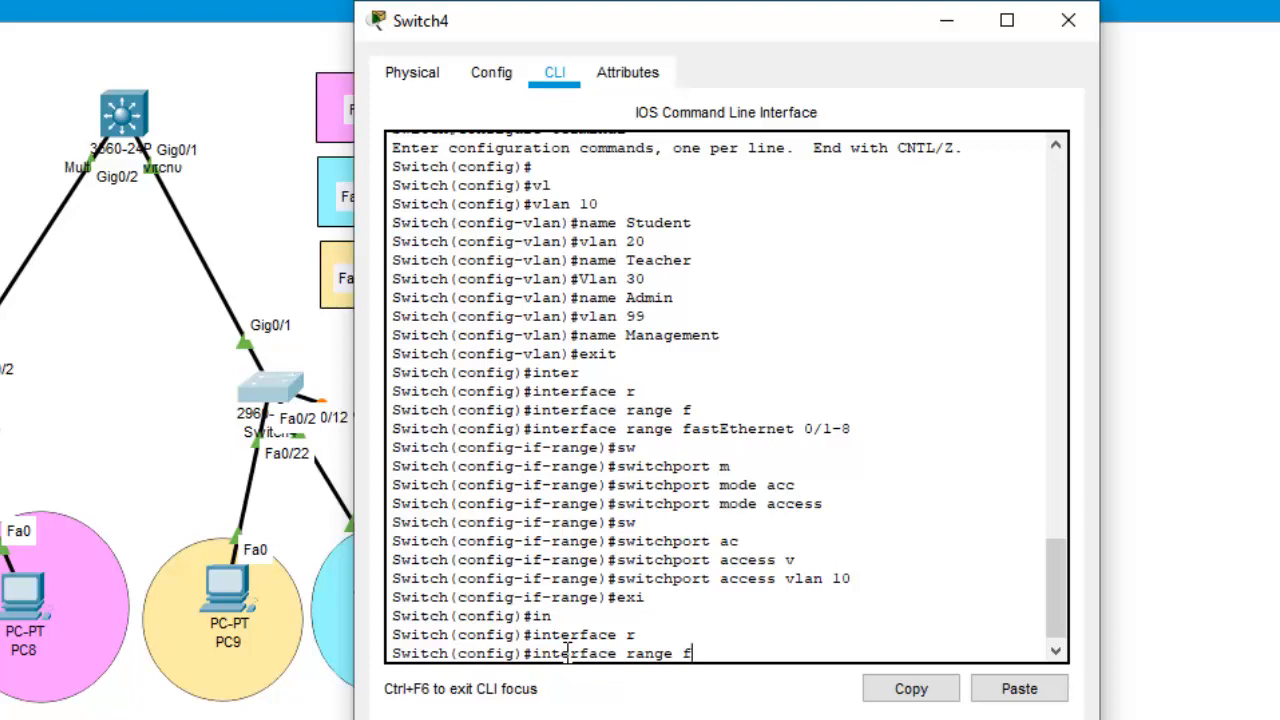
key("Tab")
type("0/")
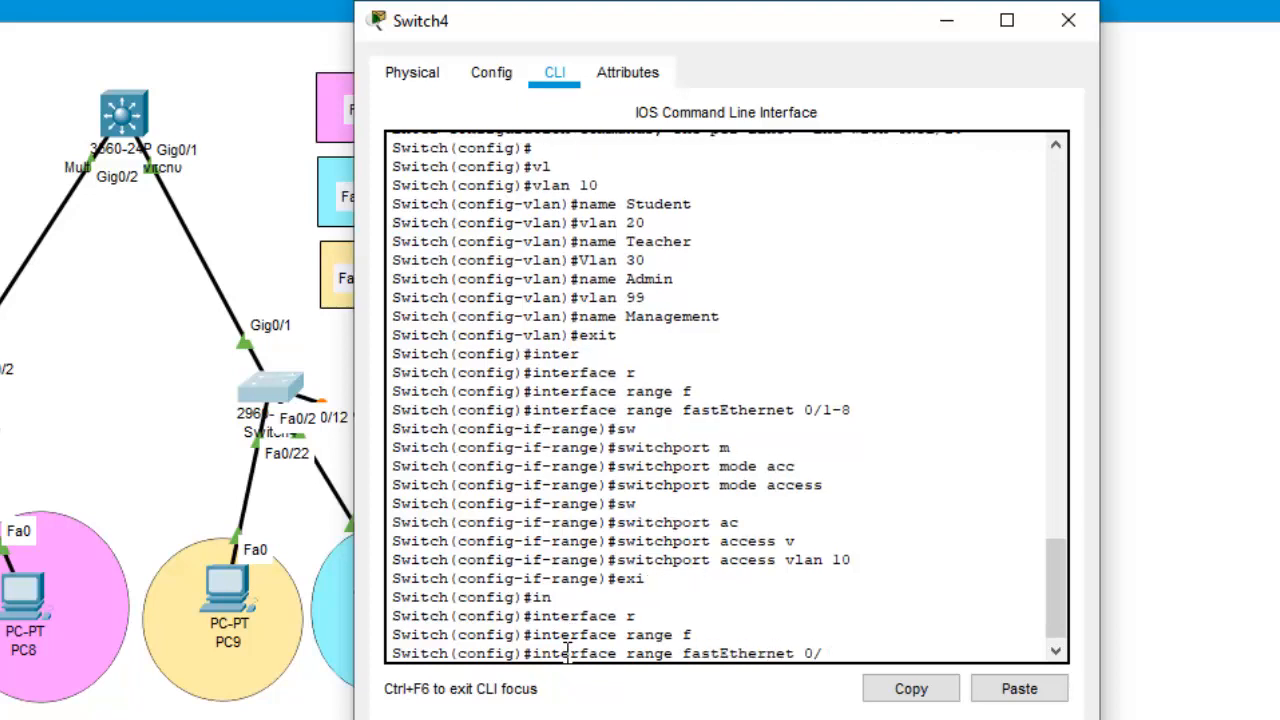
type("9-16")
key("Return")
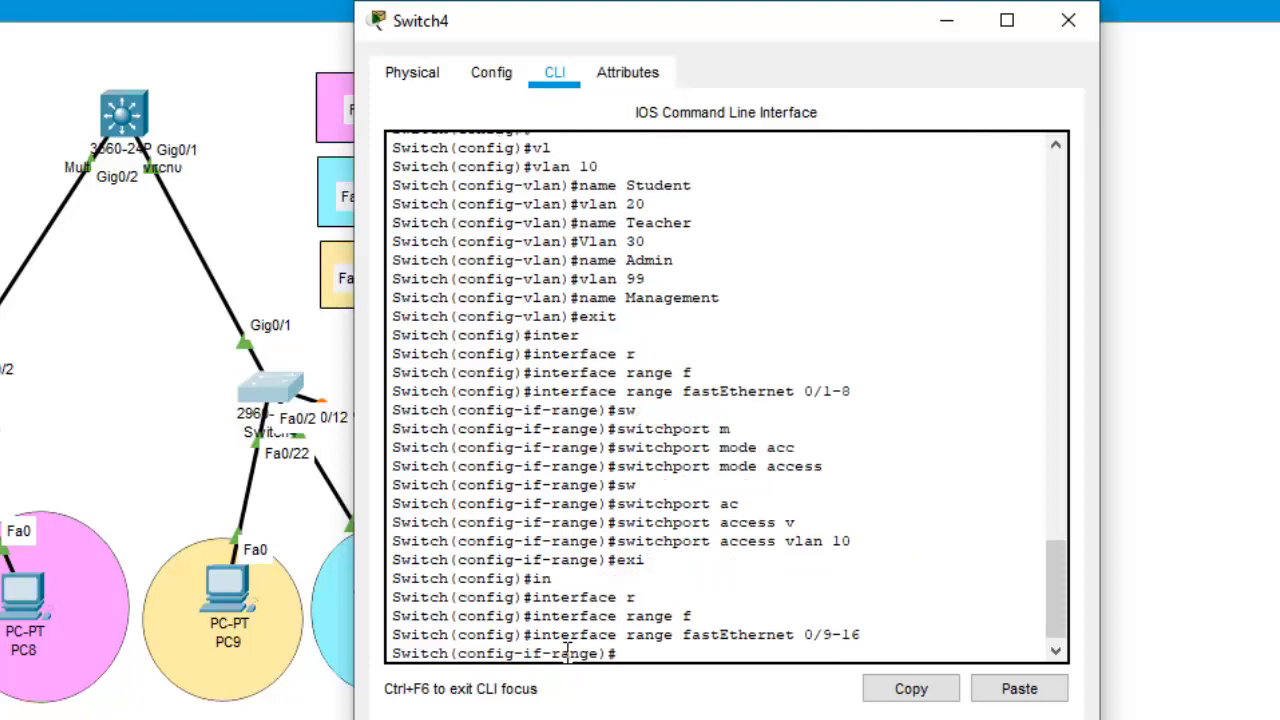
Set the fastEthernet 0/9-16 ports to switchport mode access
type("sw")
key("Tab")
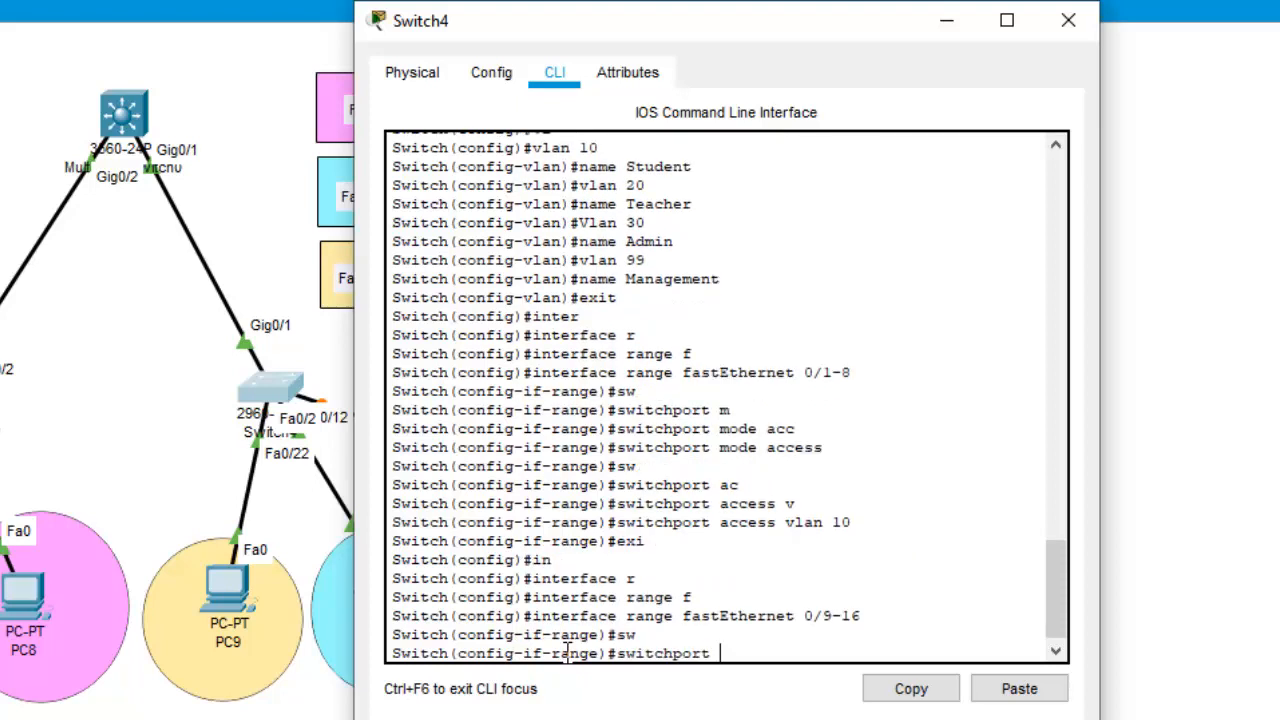
type("mo")
key("Tab")
type("acc")
key("Tab")
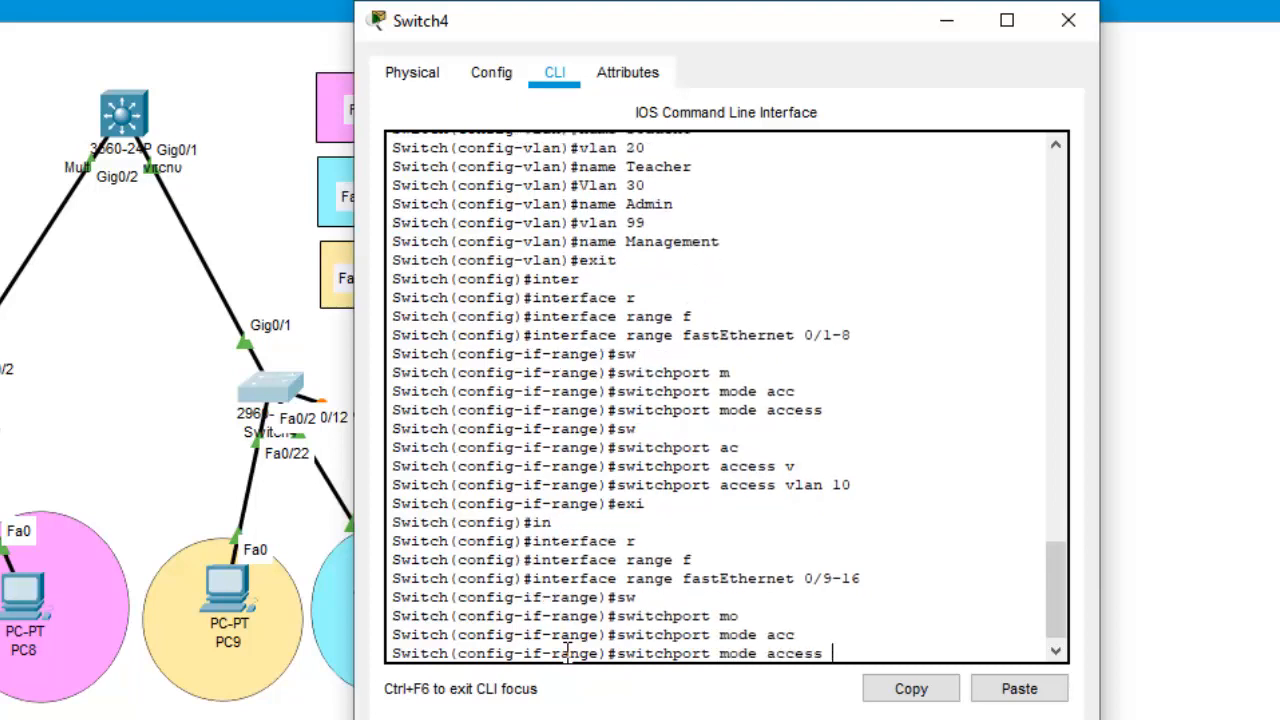
key("Return")
Assign the fastEthernet 0/9-16 ports to access VLAN 20 and exit the interface range configuration
type("sw")
key("Tab")
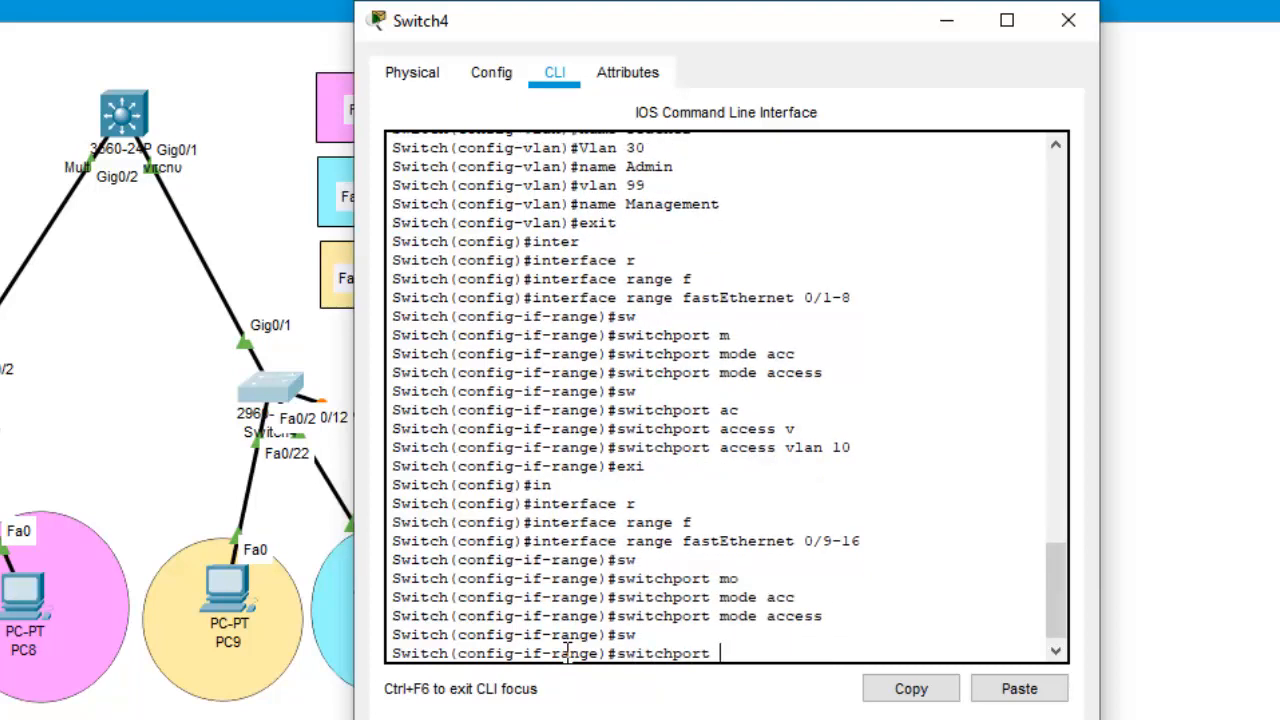
type("ac")
key("Tab")
type("v")
key("Tab")
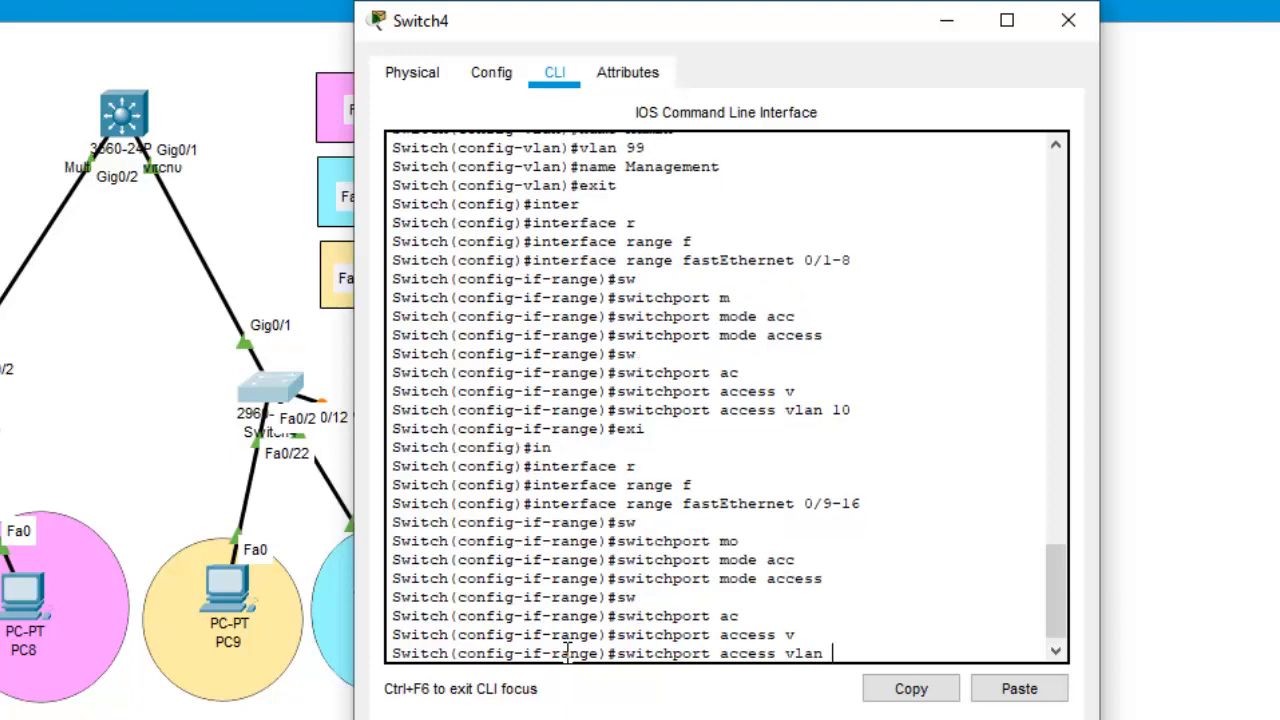
type("20")
key("Return")
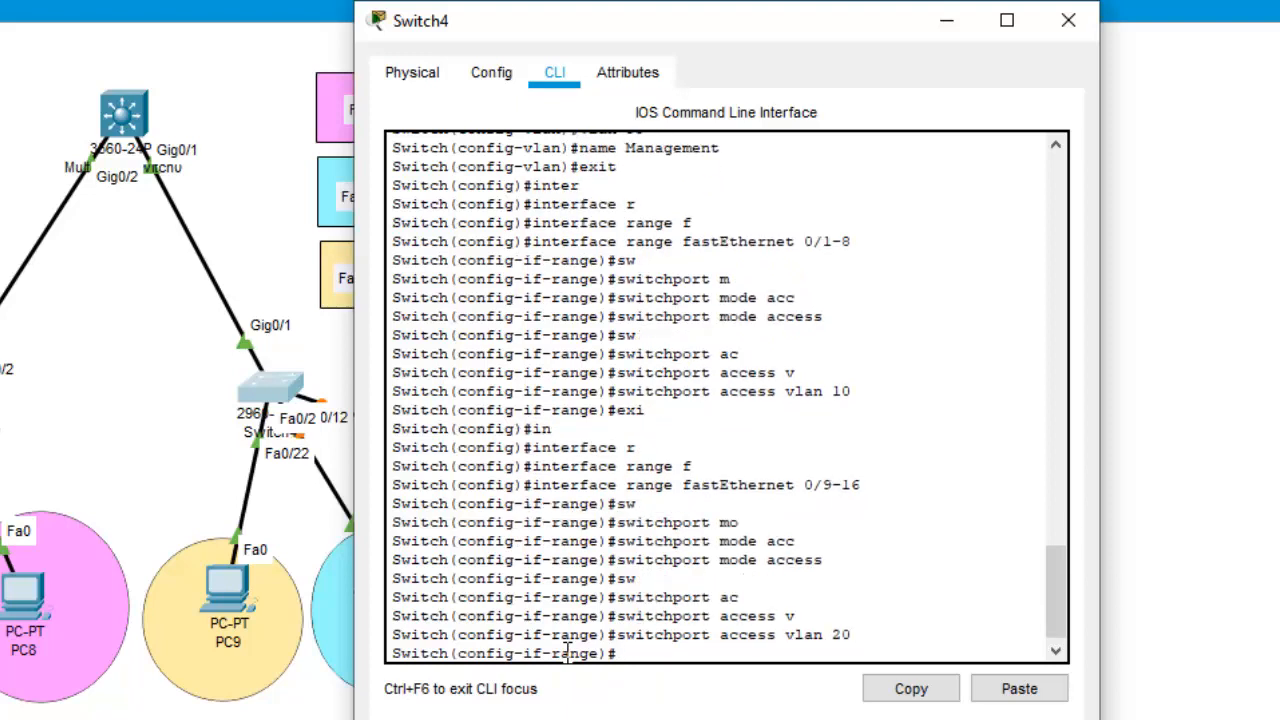
type("exi")
key("Return")
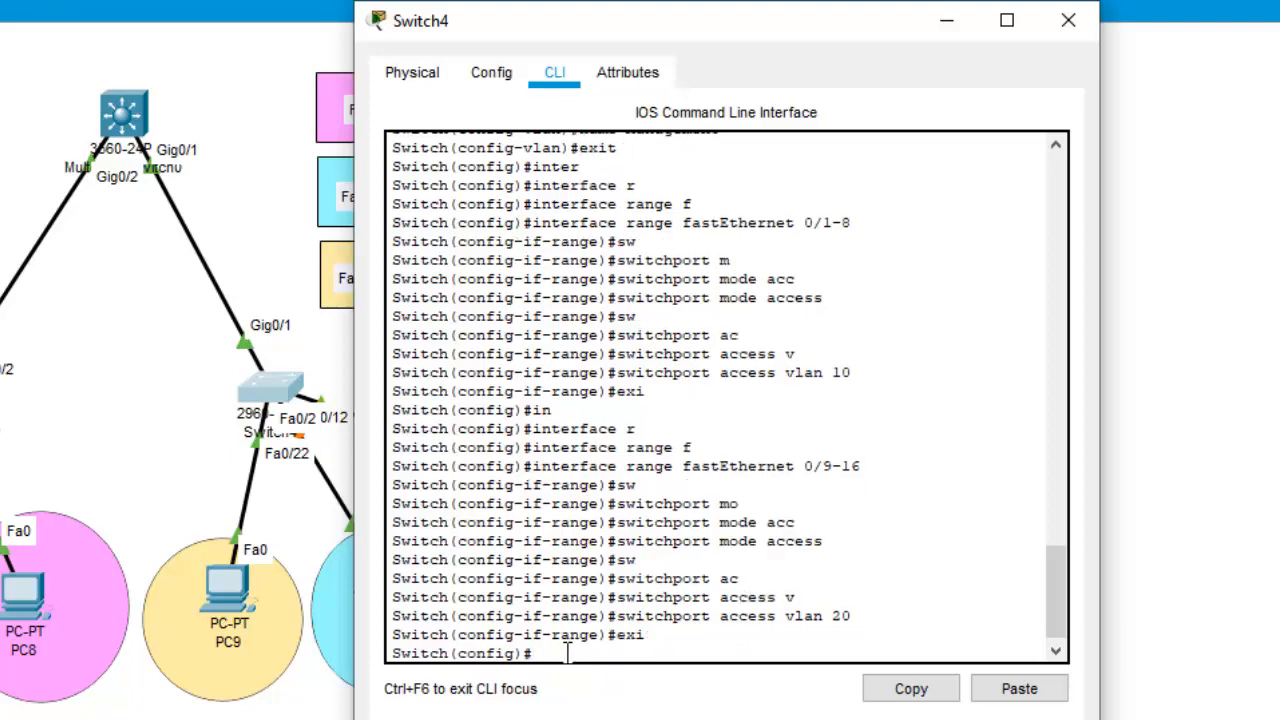
Enter interface range configuration for fastEthernet 0/17-24 on Switch4
type("inter")
key("Tab")
type("r")
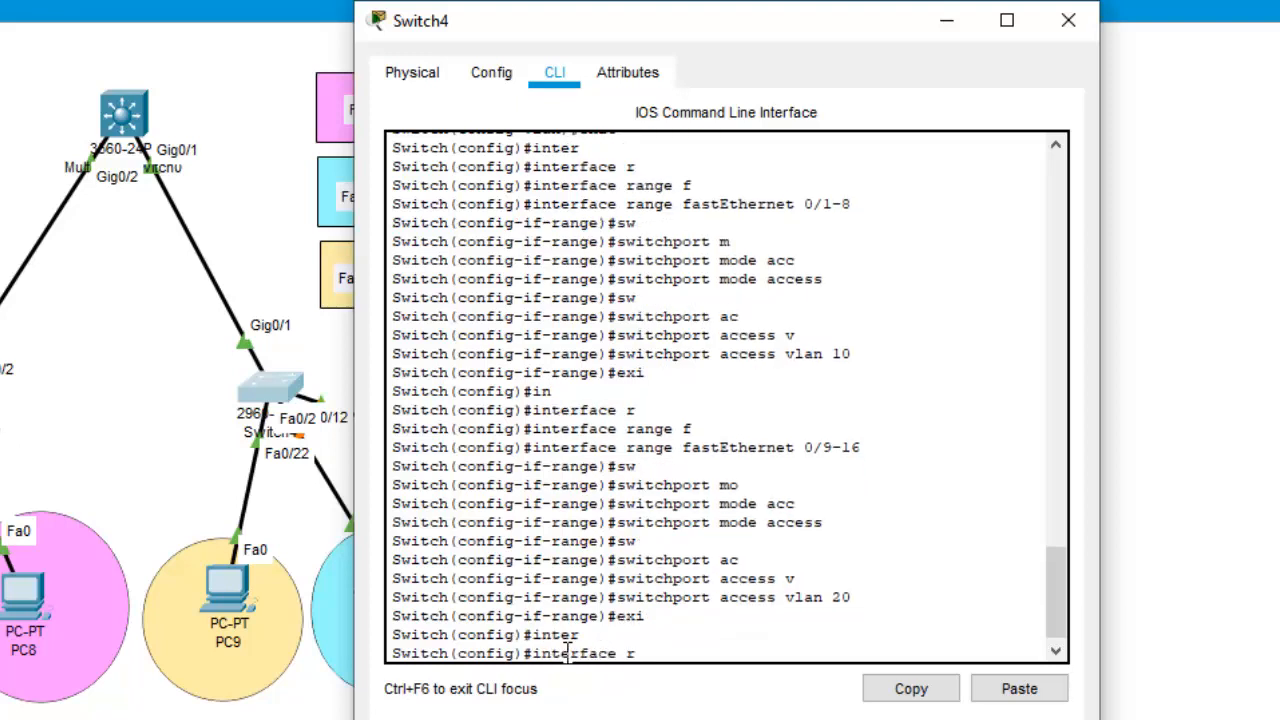
key("Tab")
type("f")
key("Tab")
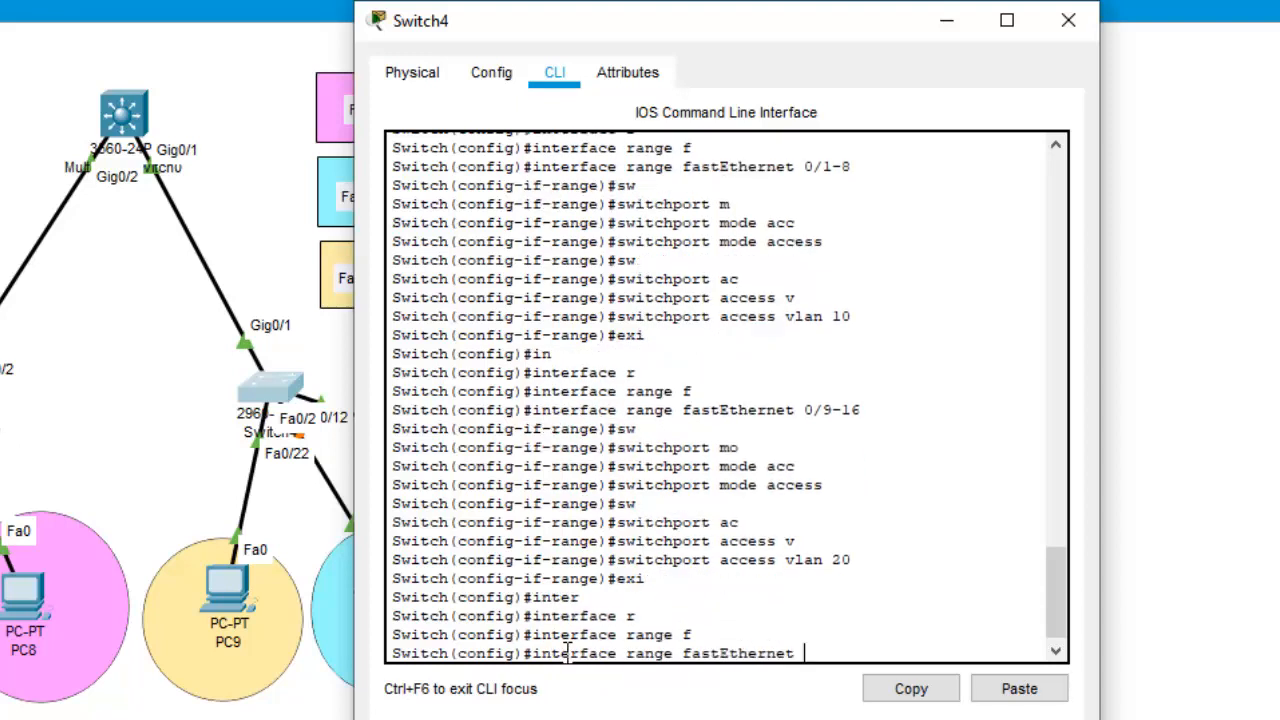
type("0/17-24")
key("Return")
Set the fastEthernet 0/17-24 ports to switchport mode access
type("s")
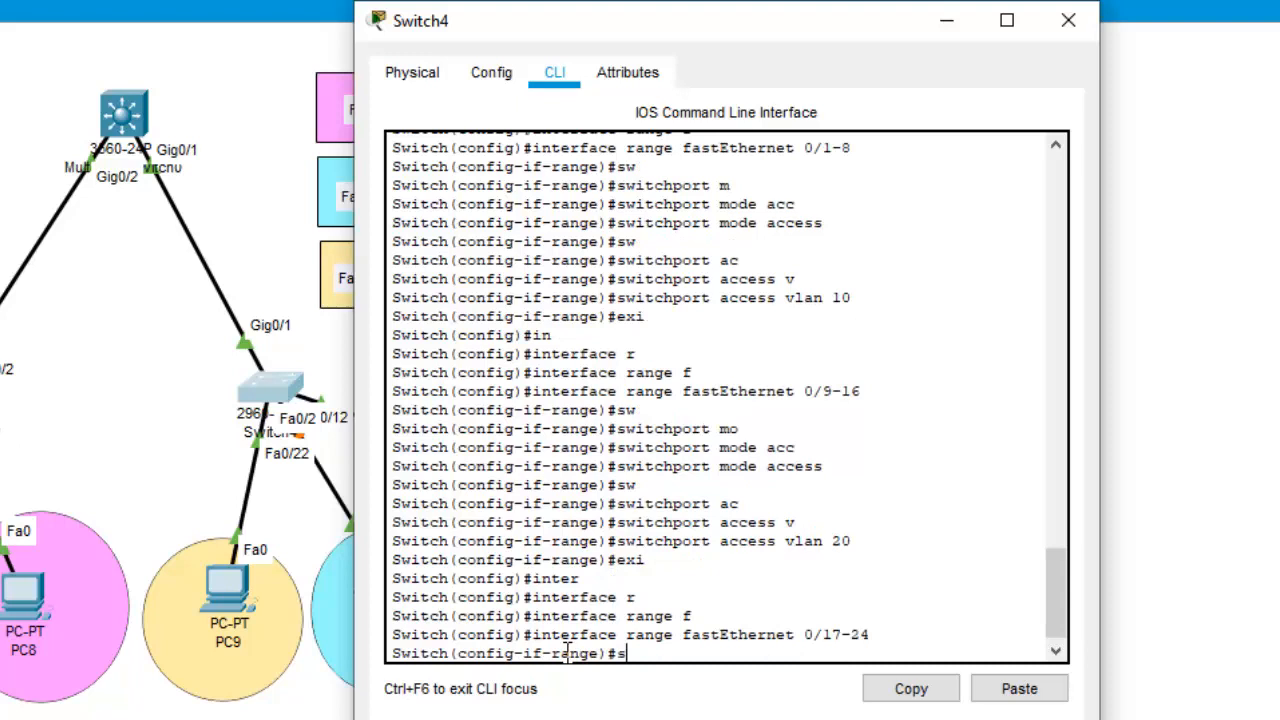
key("Tab")
type("w")
key("Tab")
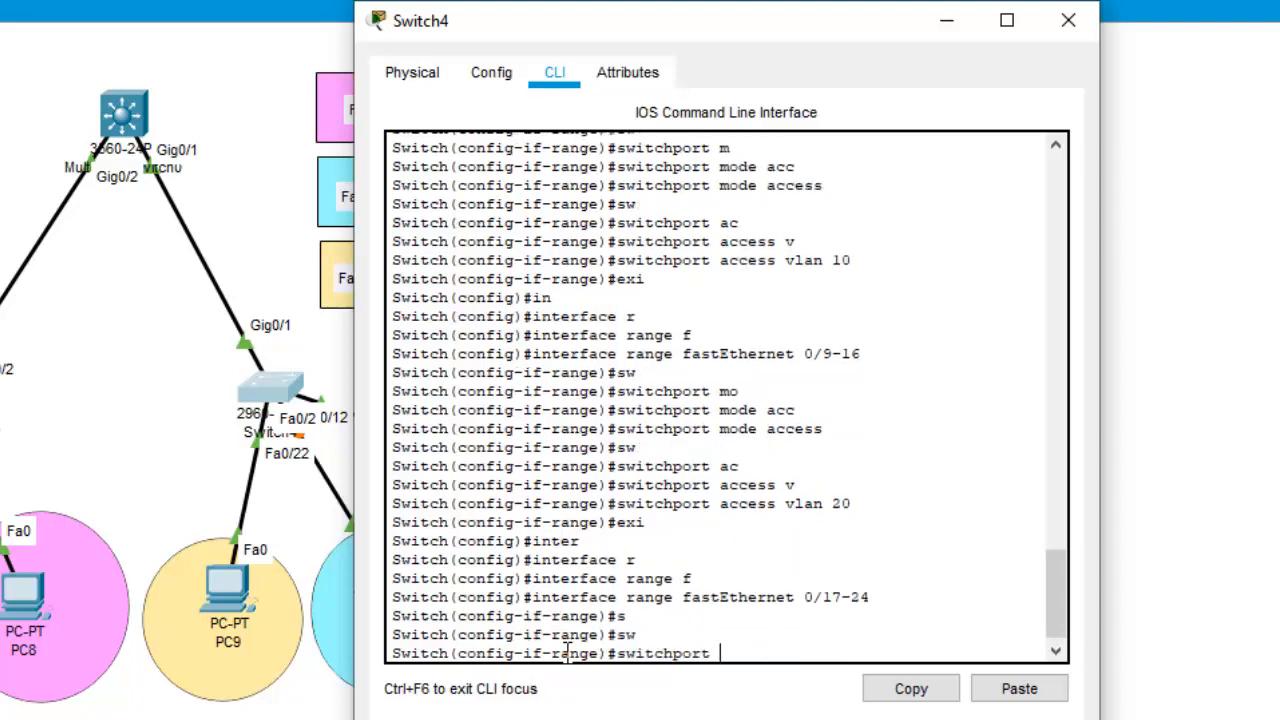
type("m")
key("Tab")
type("acc")
key("Tab")
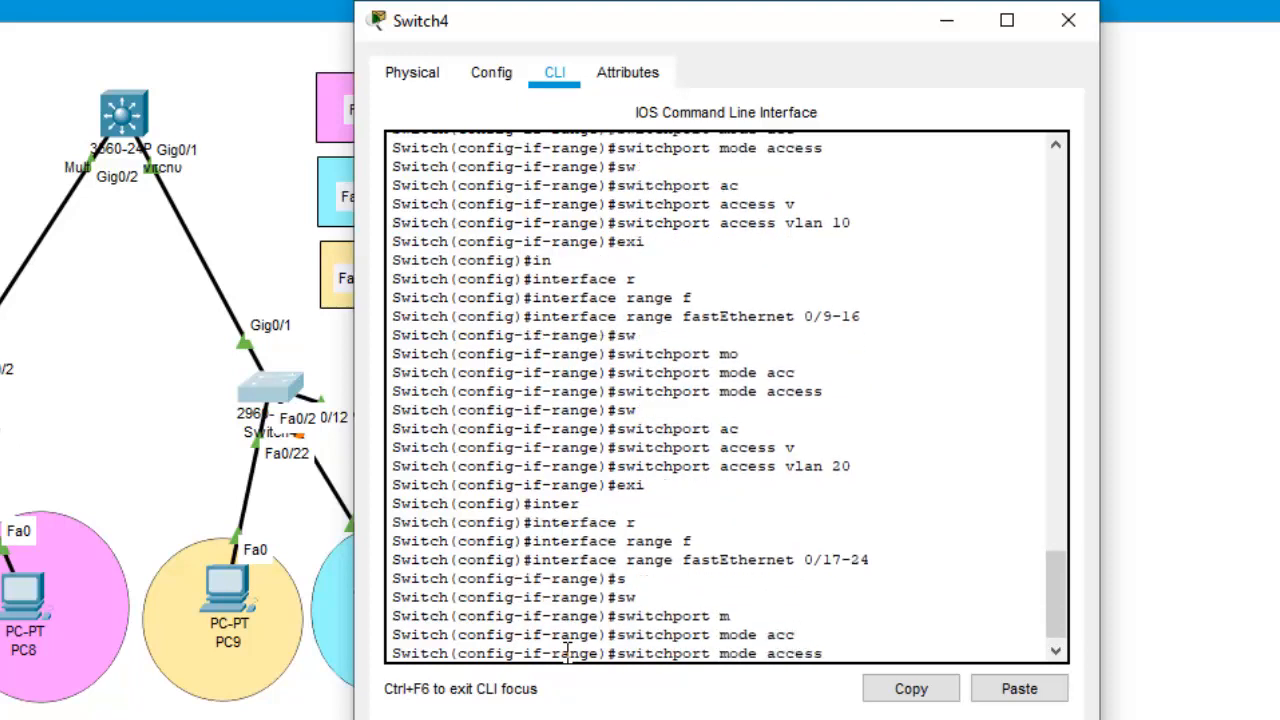
key("Return")
Assign the fastEthernet 0/17-24 ports to access VLAN 30 and exit the interface range configuration
type("sw")
key("Tab")
type("v")
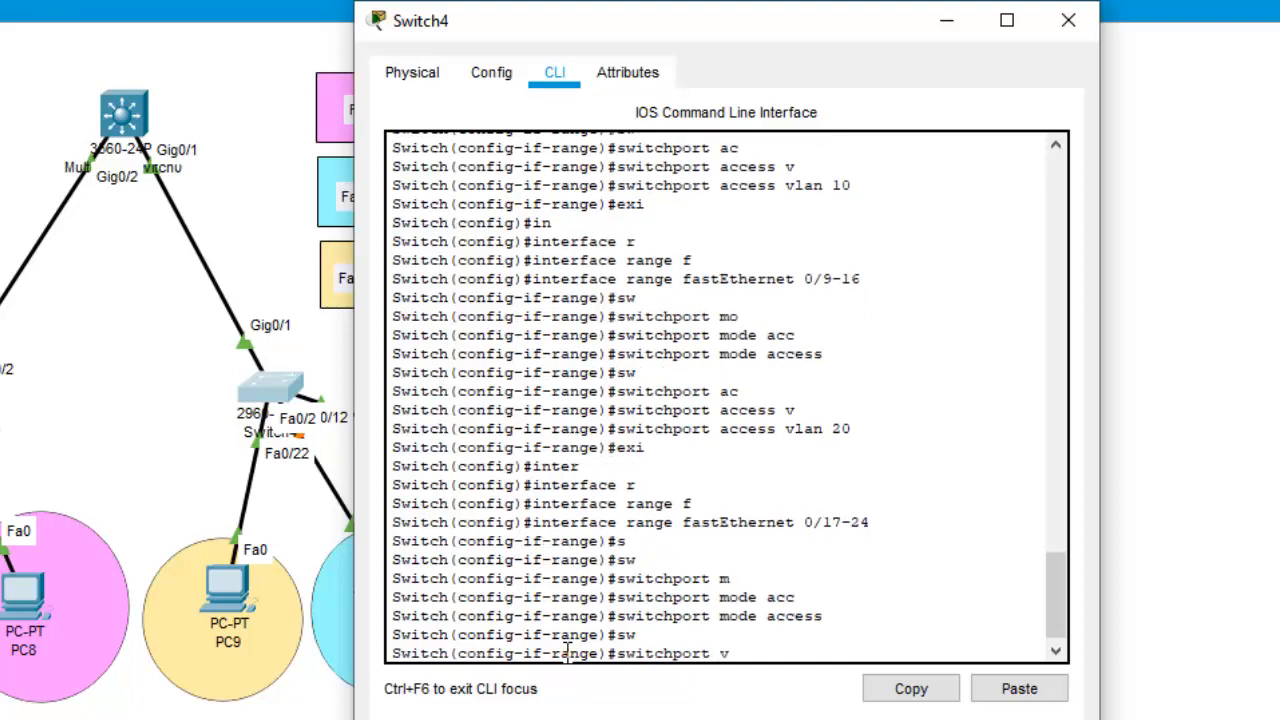
key("Tab")
key("BackSpace")
key("BackSpace")
key("BackSpace")
key("BackSpace")
key("BackSpace")
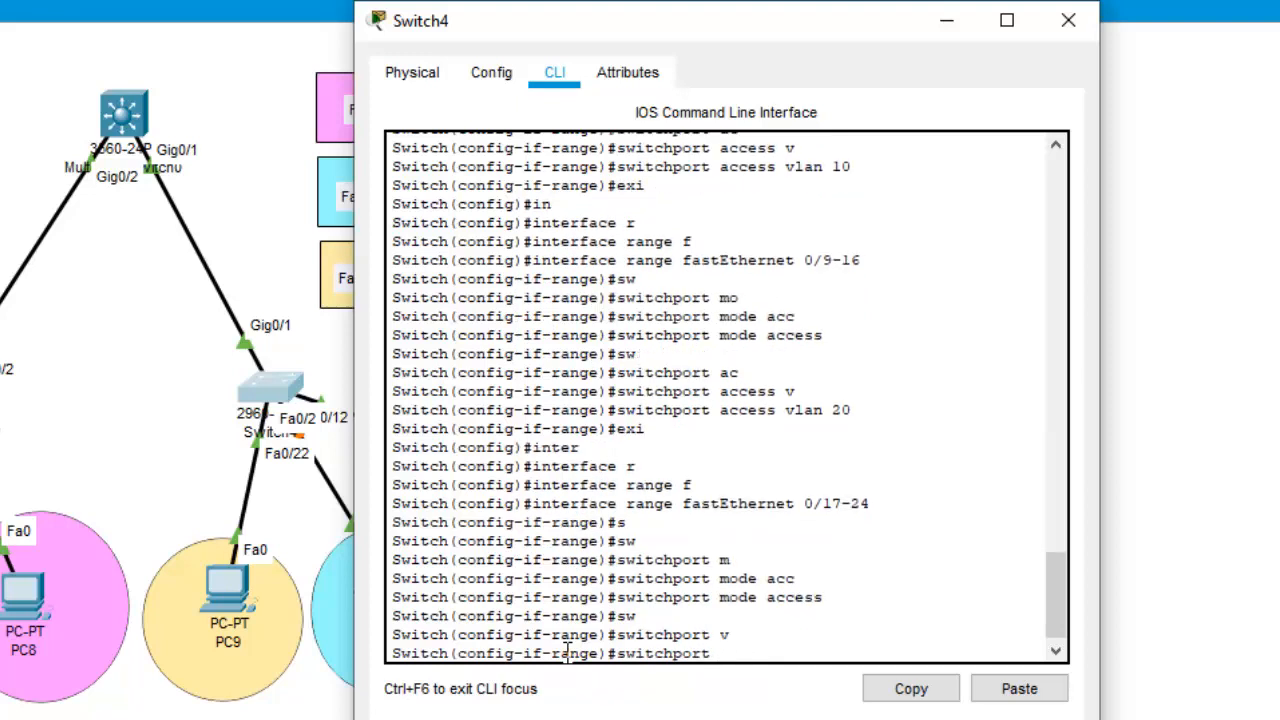
type("a")
type("ac")
key("Tab")
type("v")
key("Tab")
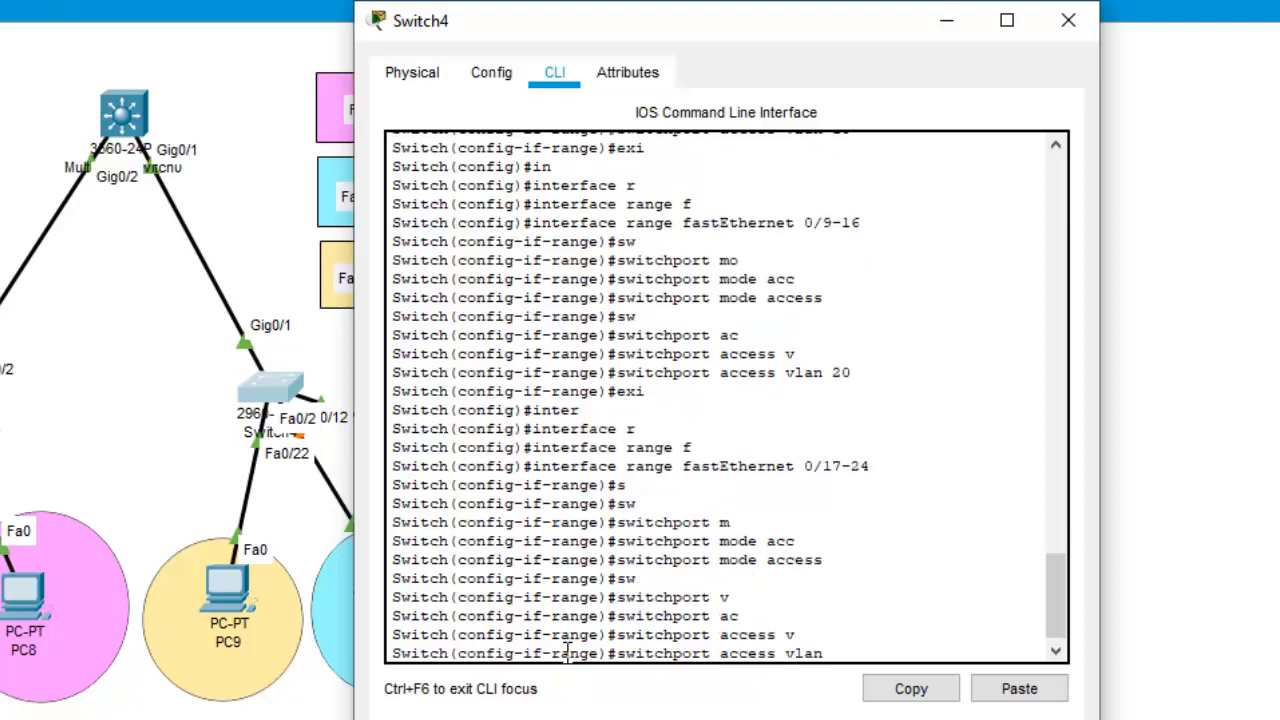
type("30")
key("Return")
type("exit")
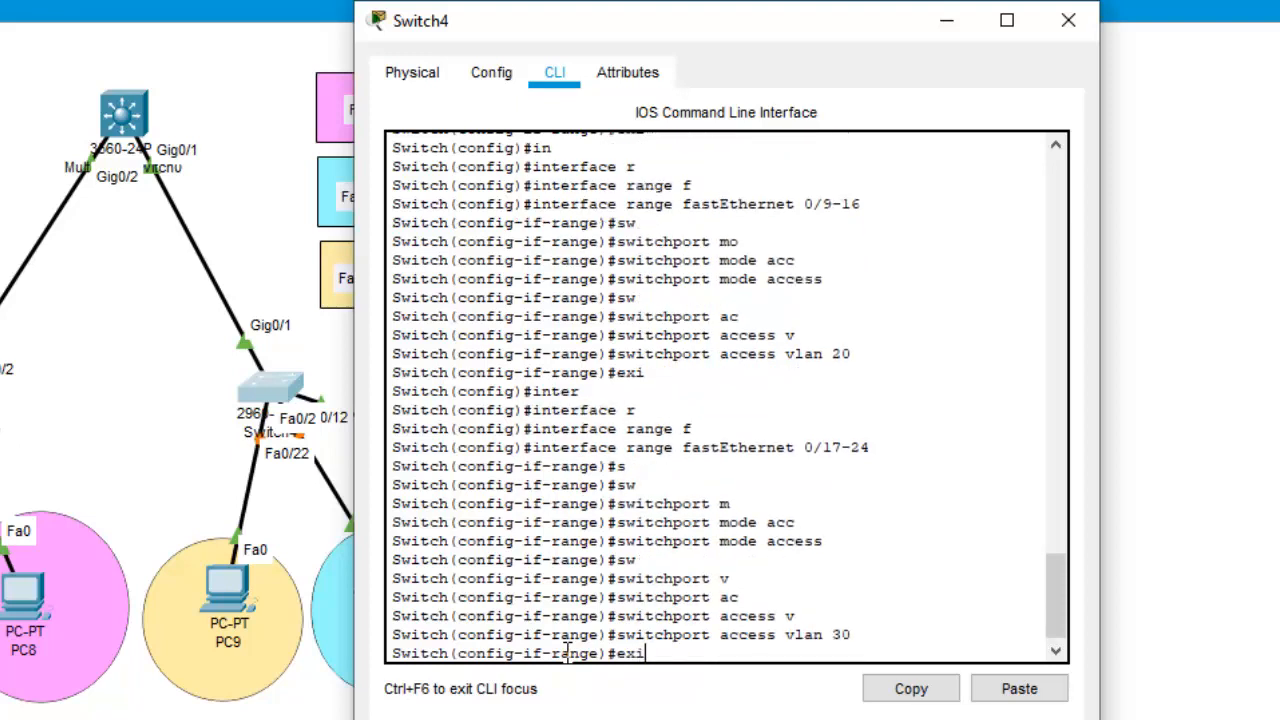
key("Return")
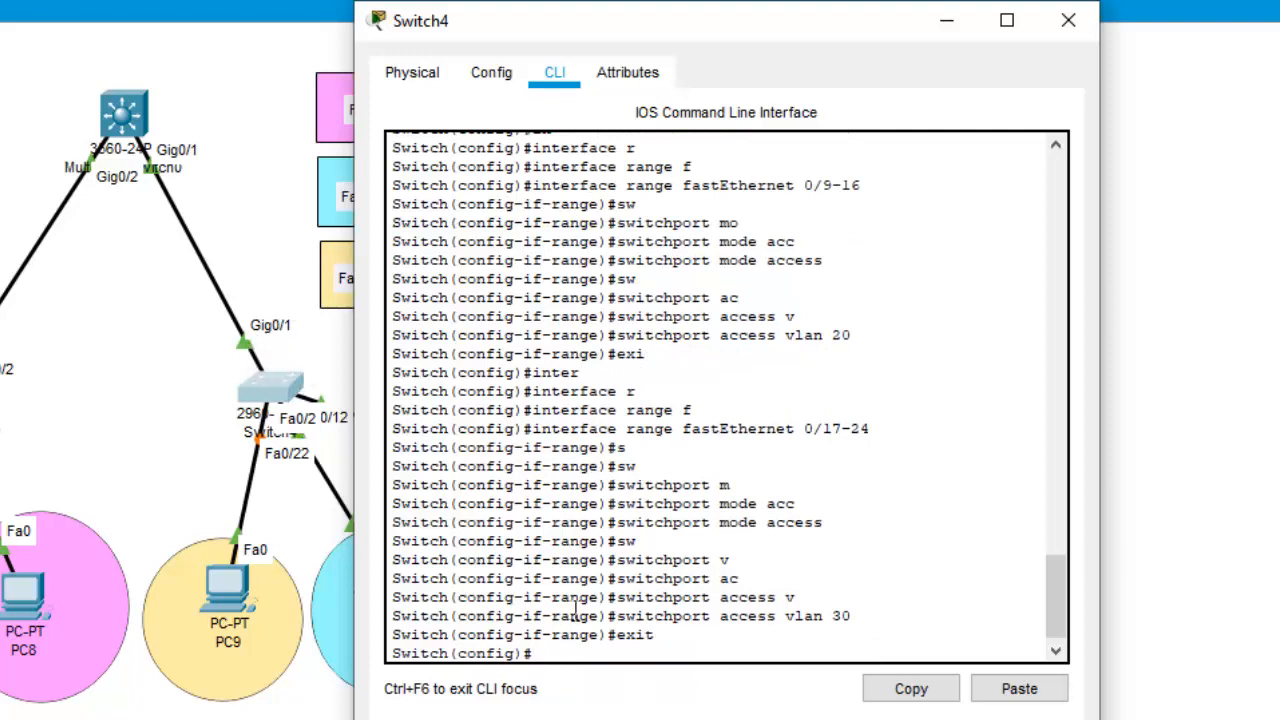
Enter interface range configuration for gigabitEthernet 0/1-2 on Switch4
type("inter")
key("Tab")
type("g")
key("Tab")
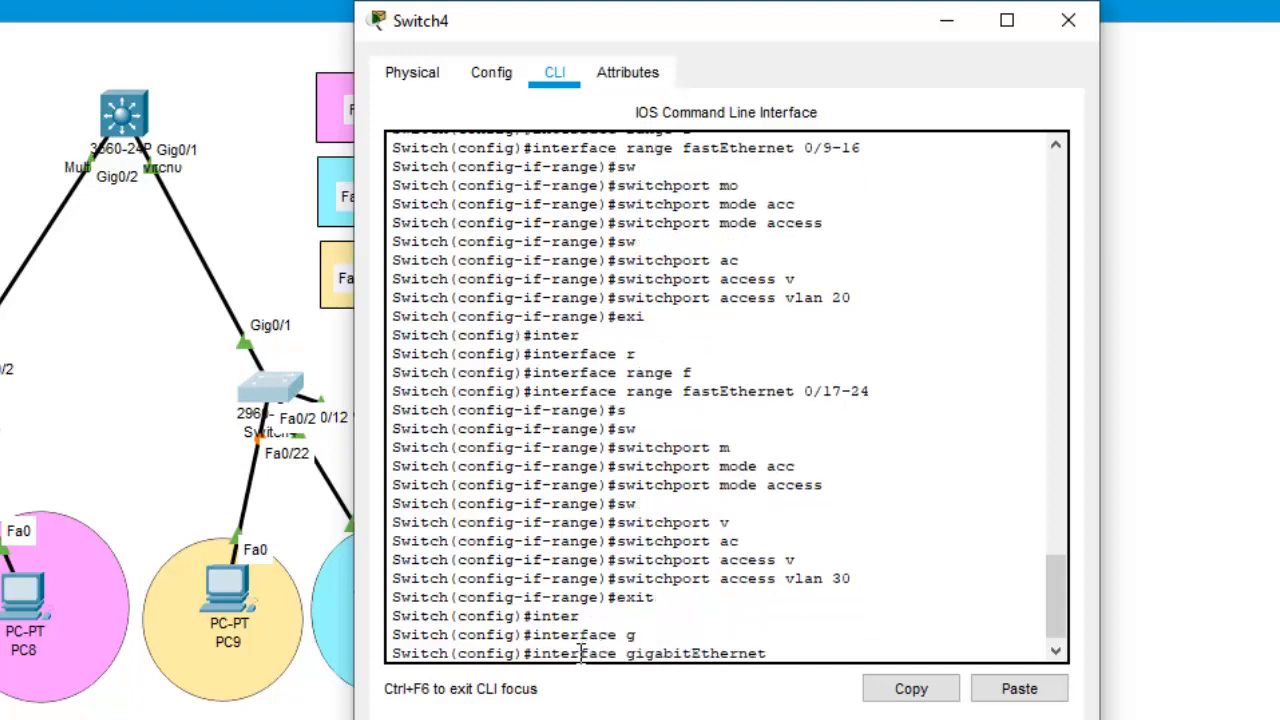
type("0/1-")
key("Left")
key("Left")
key("Left")
key("Left")
key("Left")
key("Left")
key("Left")
key("Left")
key("Left")
key("Left")
key("Left")
key("Left")
key("Left")
key("Left")
key("Left")
key("Left")
key("Left")
key("Left")
key("Left")
key("Left")
type("range")
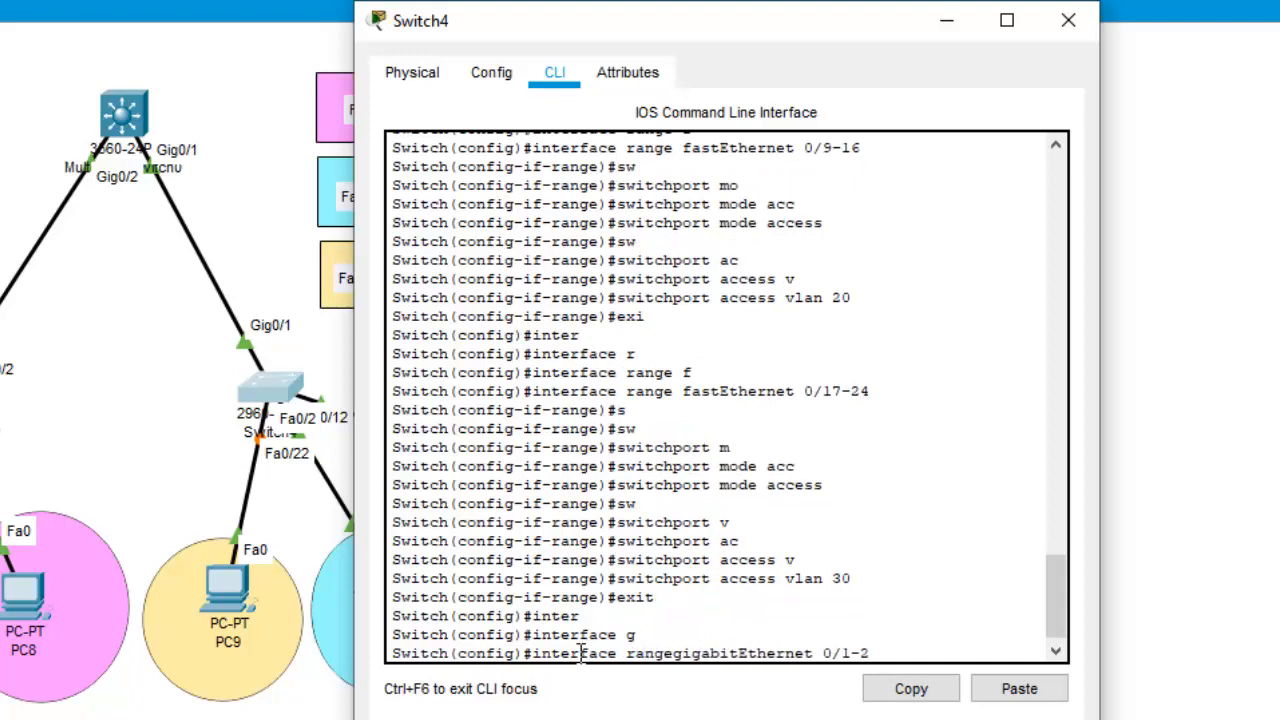
key("Return")
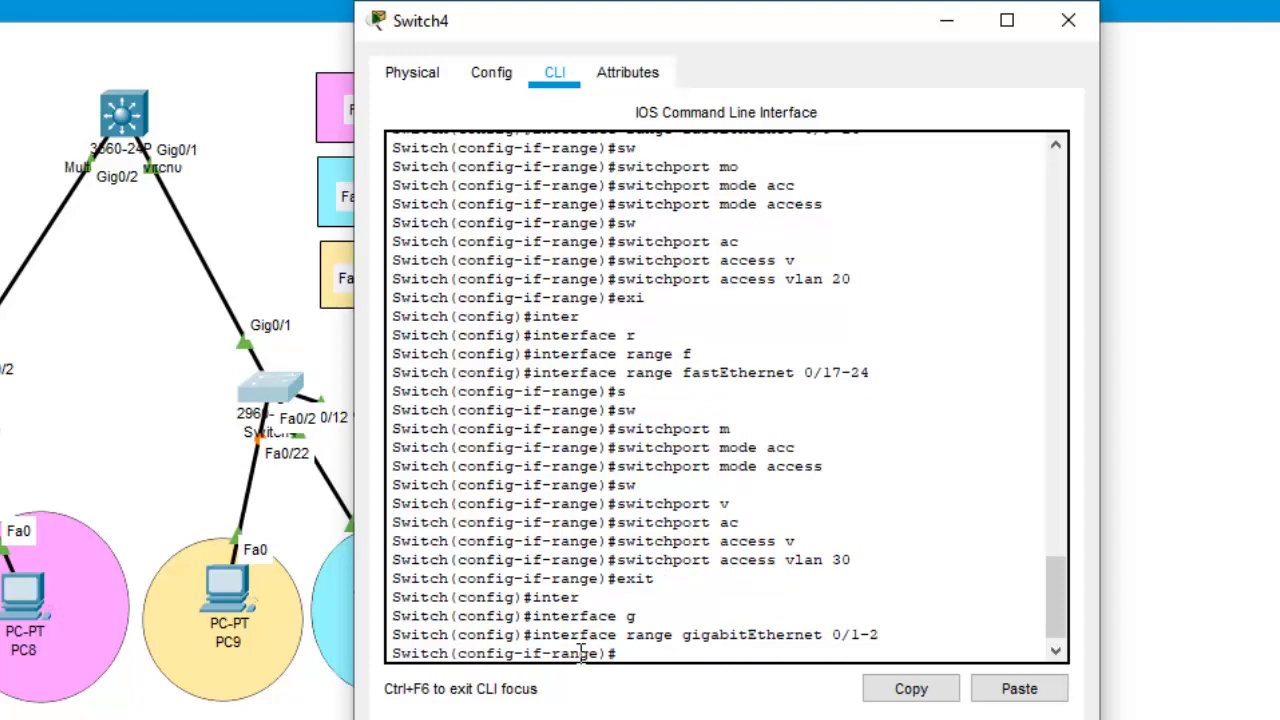
Set the gigabitEthernet 0/1-2 ports to switchport mode trunk
type("tru")
key("Return")
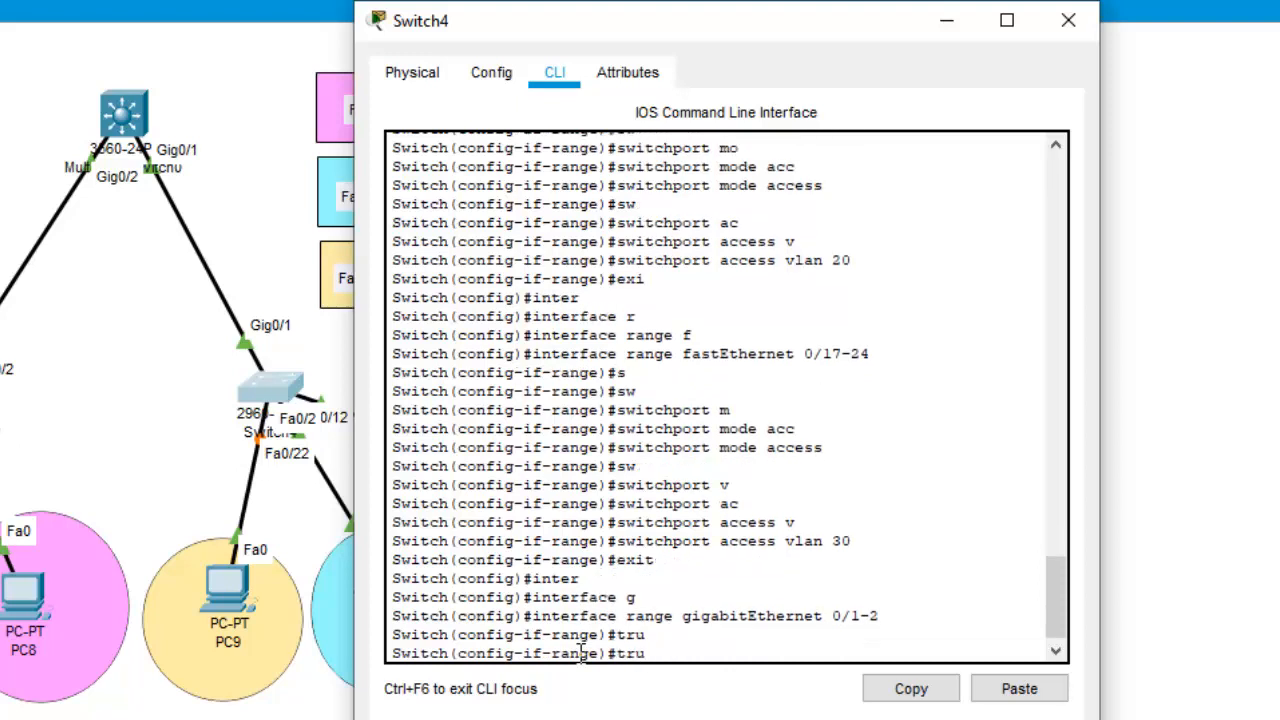
type("sw")
key("Tab")
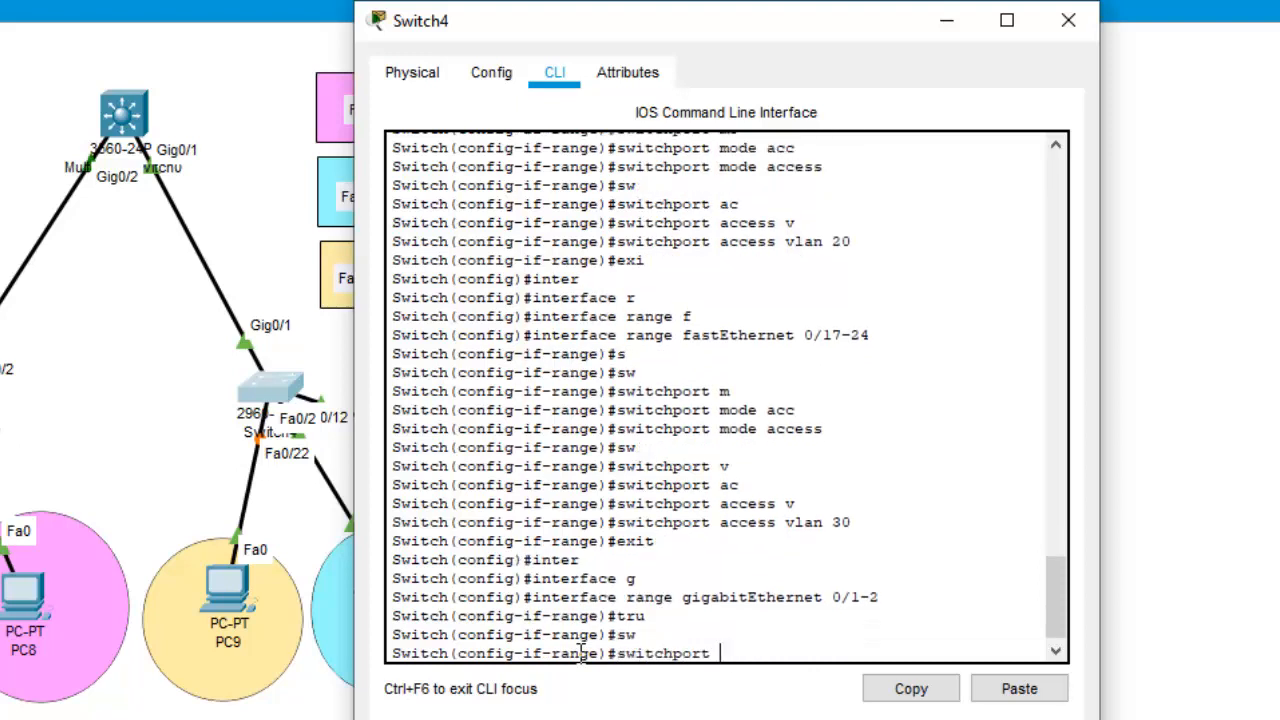
type("mo")
key("Tab")
type("tr")
key("Tab")
key("Return")
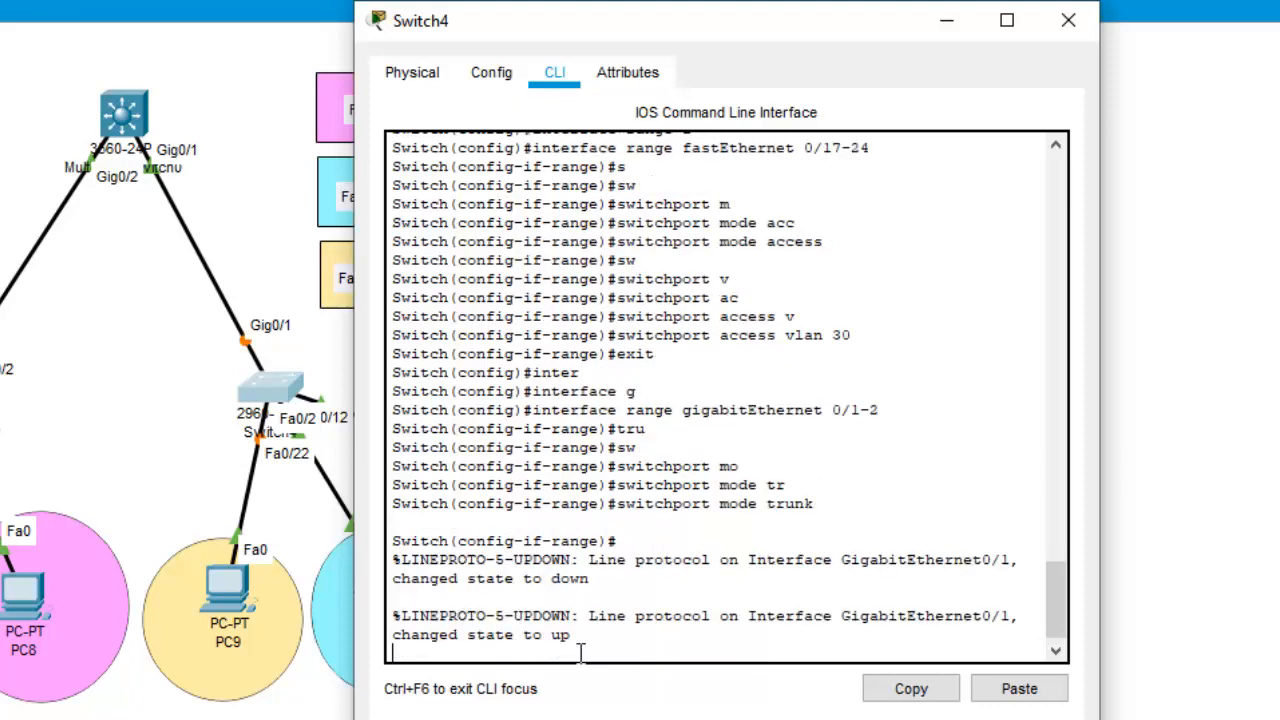
Set VLAN 99 as the native VLAN of the gigabitEthernet 0/1-2 trunk ports
type("tr")
key("Tab")
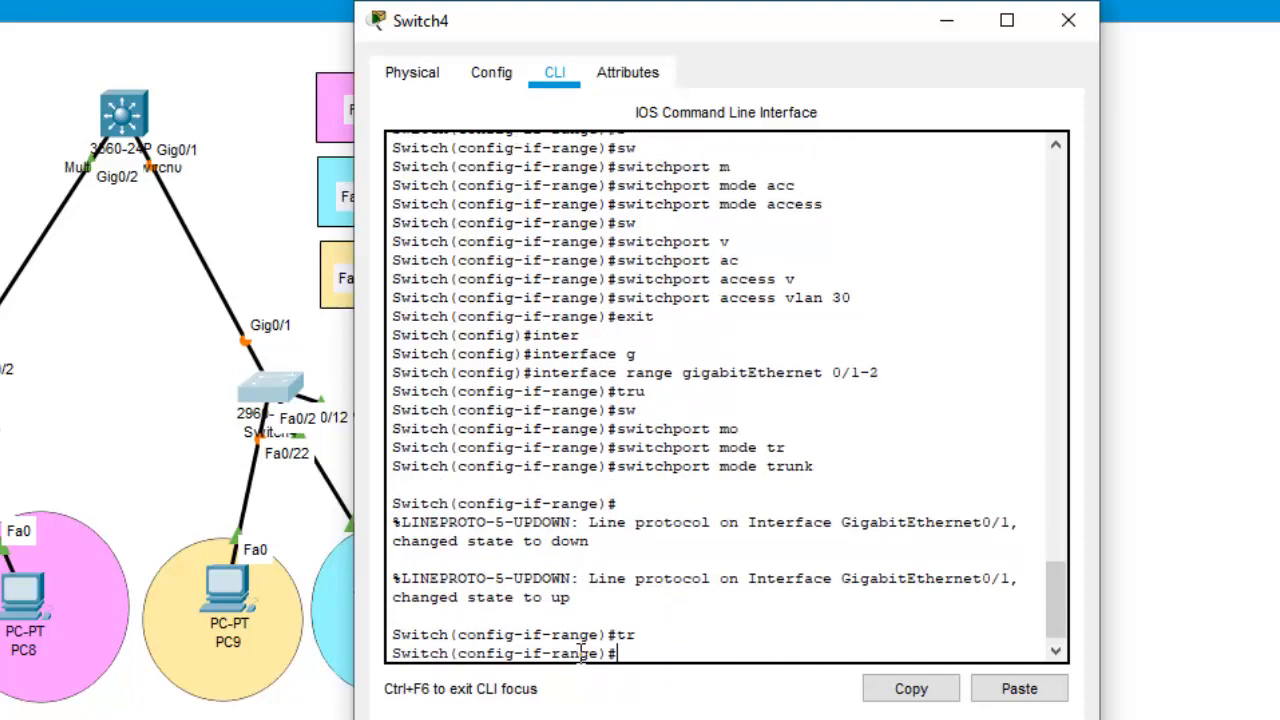
type("sw")
key("Tab")
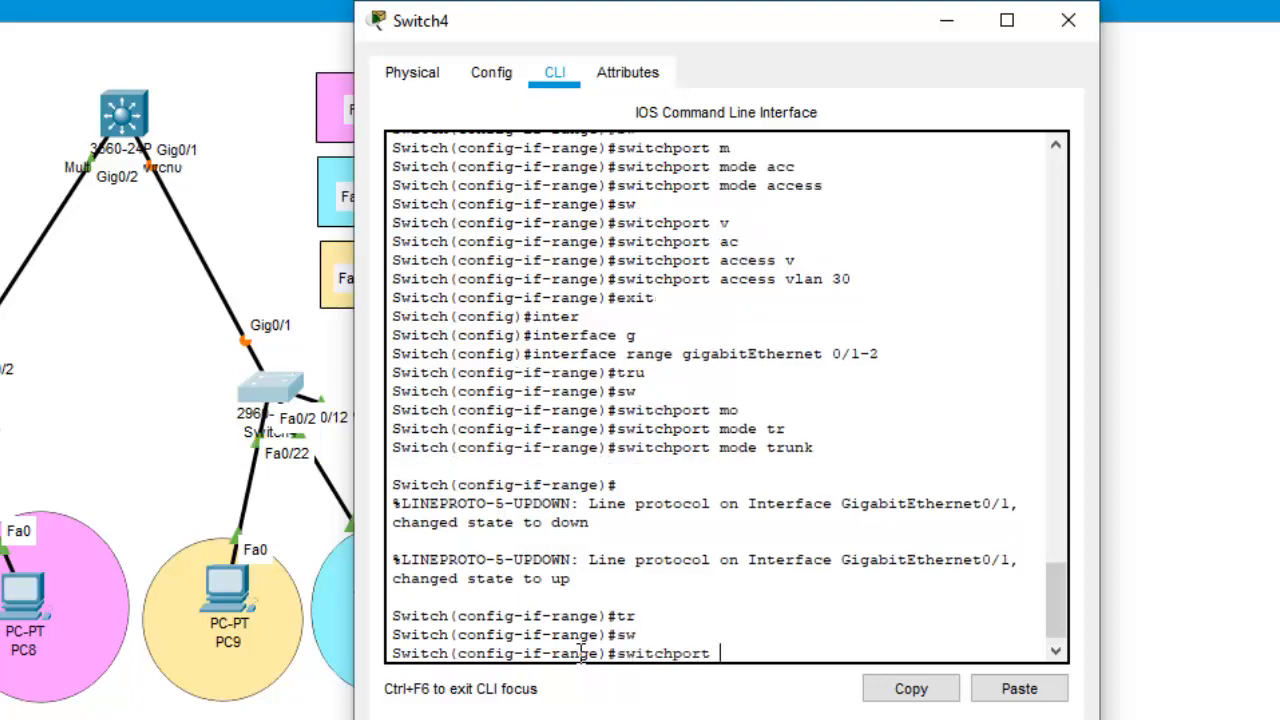
type("tr")
key("Tab")
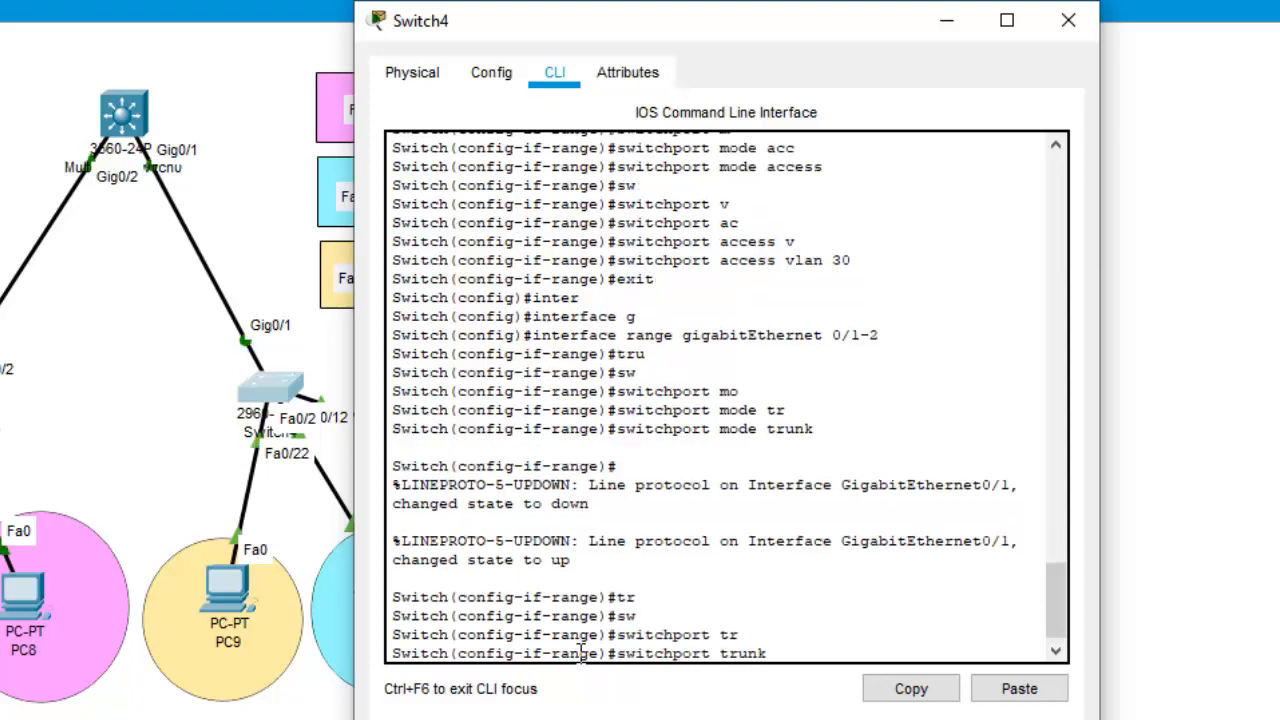
type("v")
key("Tab")
type("l")
key("Tab")
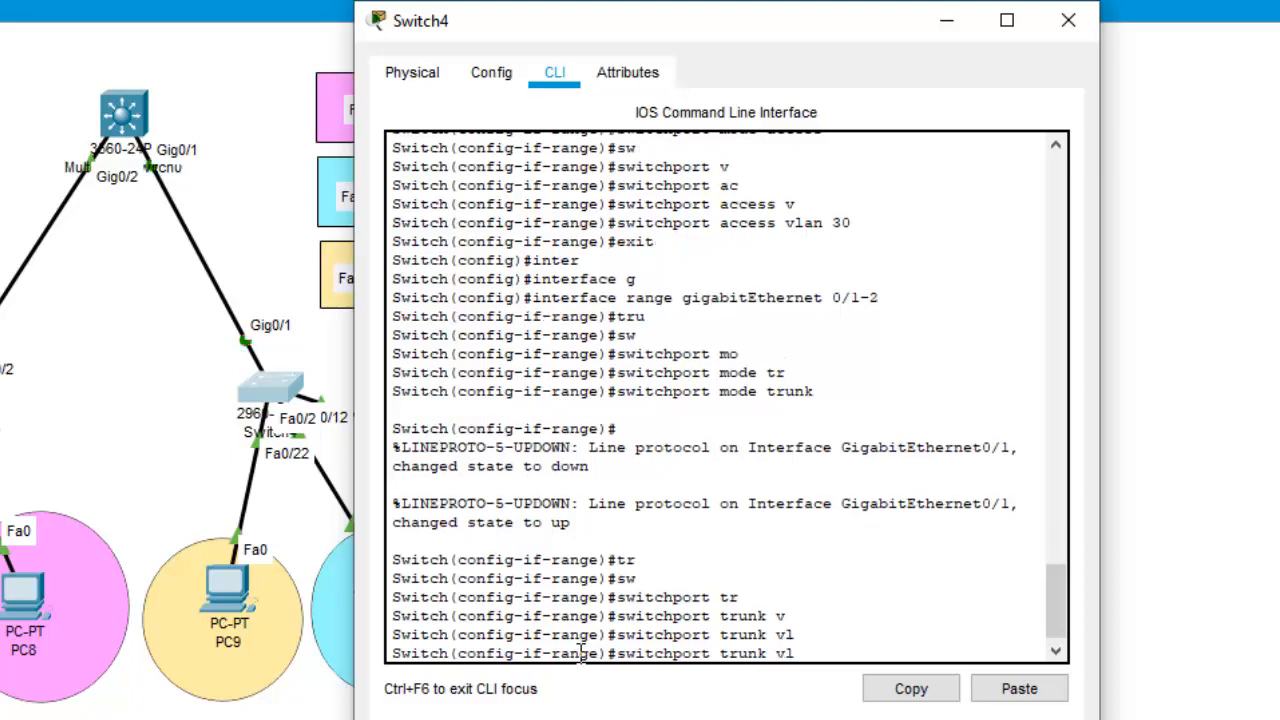
key("BackSpace")
key("BackSpace")
type("n")
key("Tab")
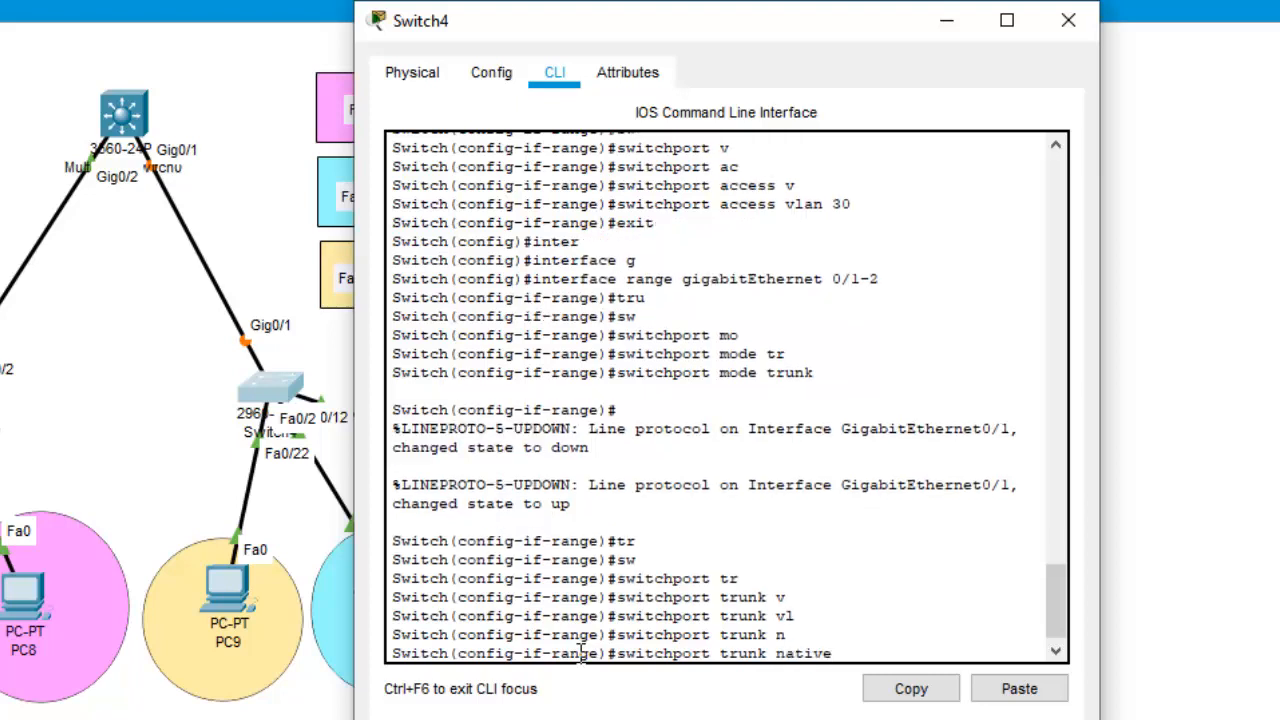
type("v")
key("Tab")
type("l")
key("Tab")
type("99")
key("Return")
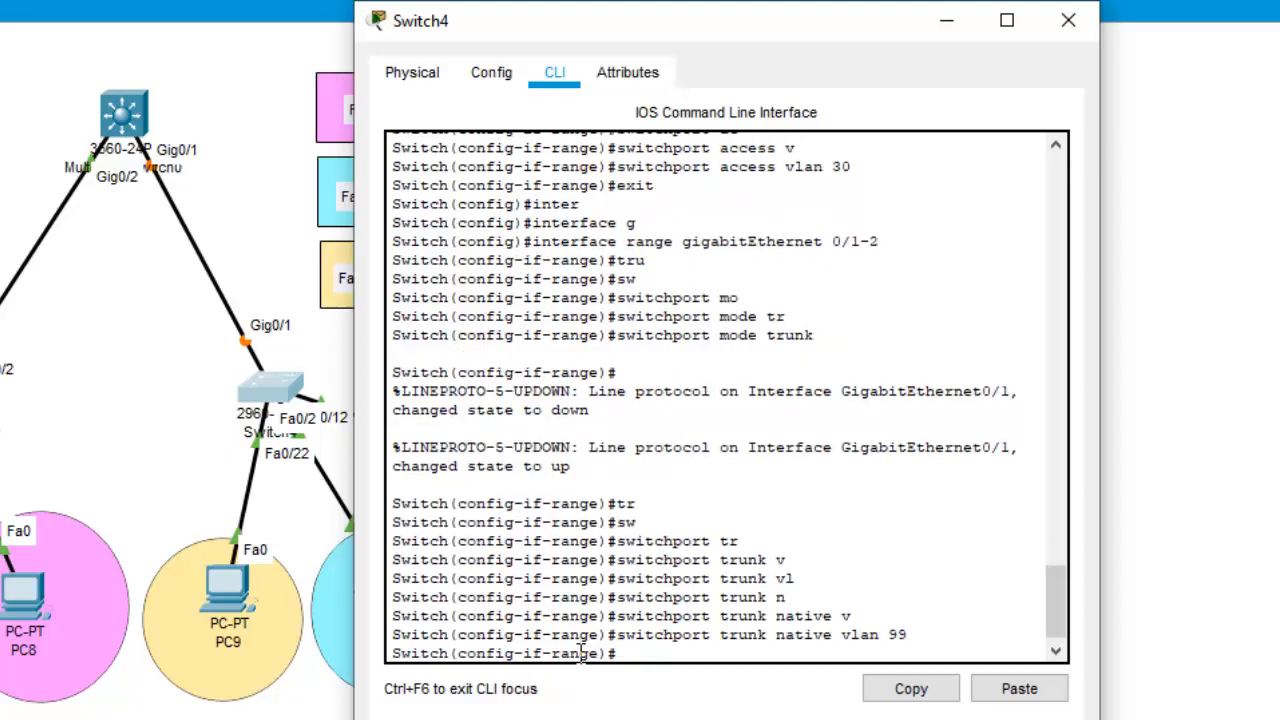
Exit to privileged EXEC mode on Switch4 and close its configuration window
type("exit")
key("Return")
type("exit")
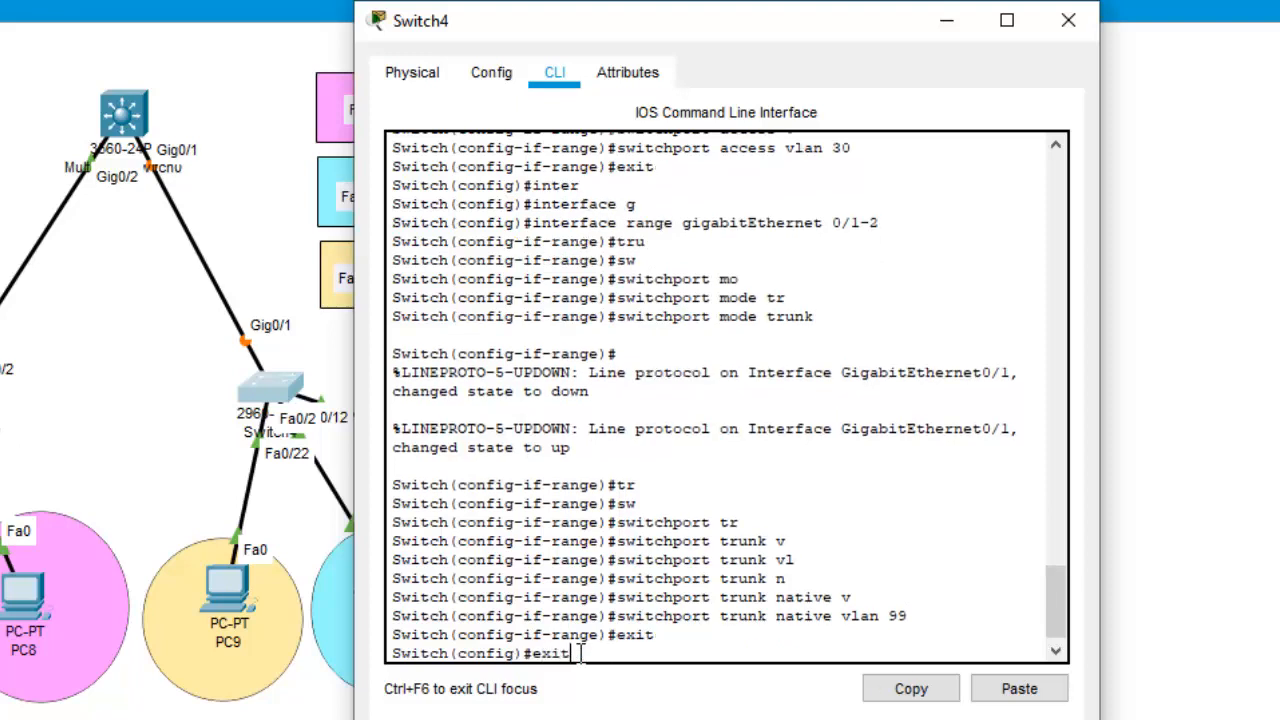
key("Return")
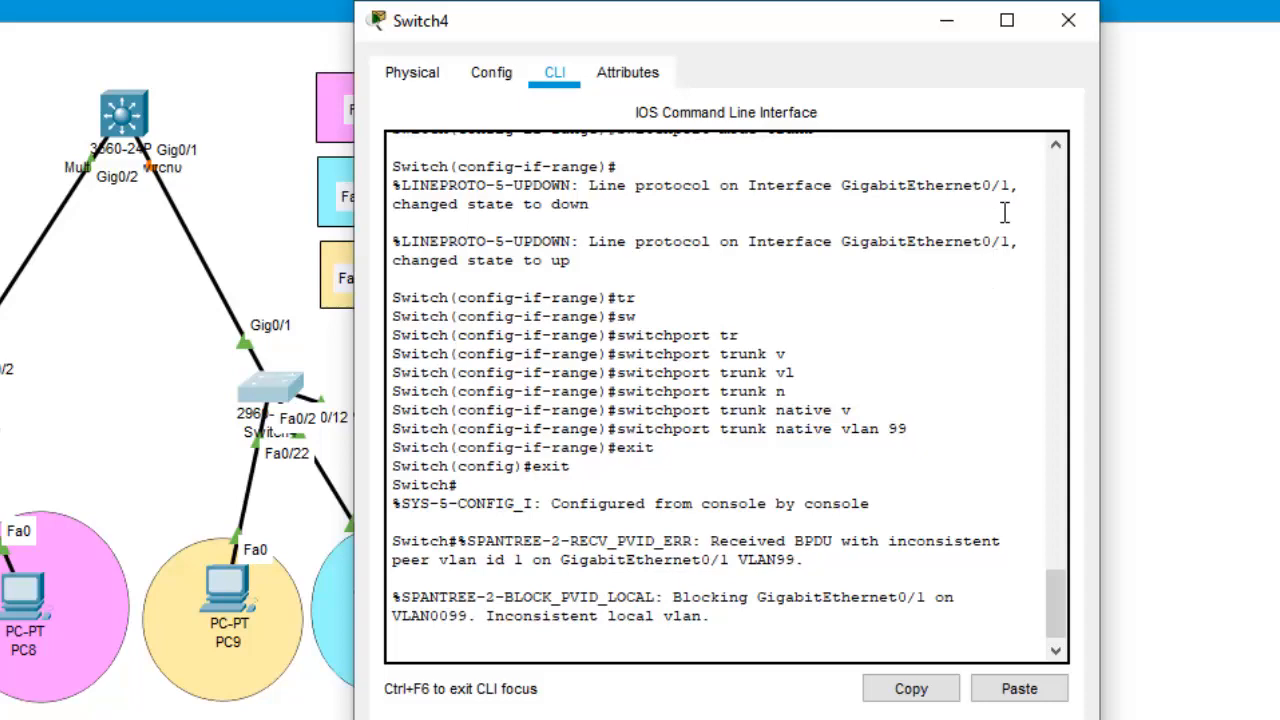
left_click(1069, 30)
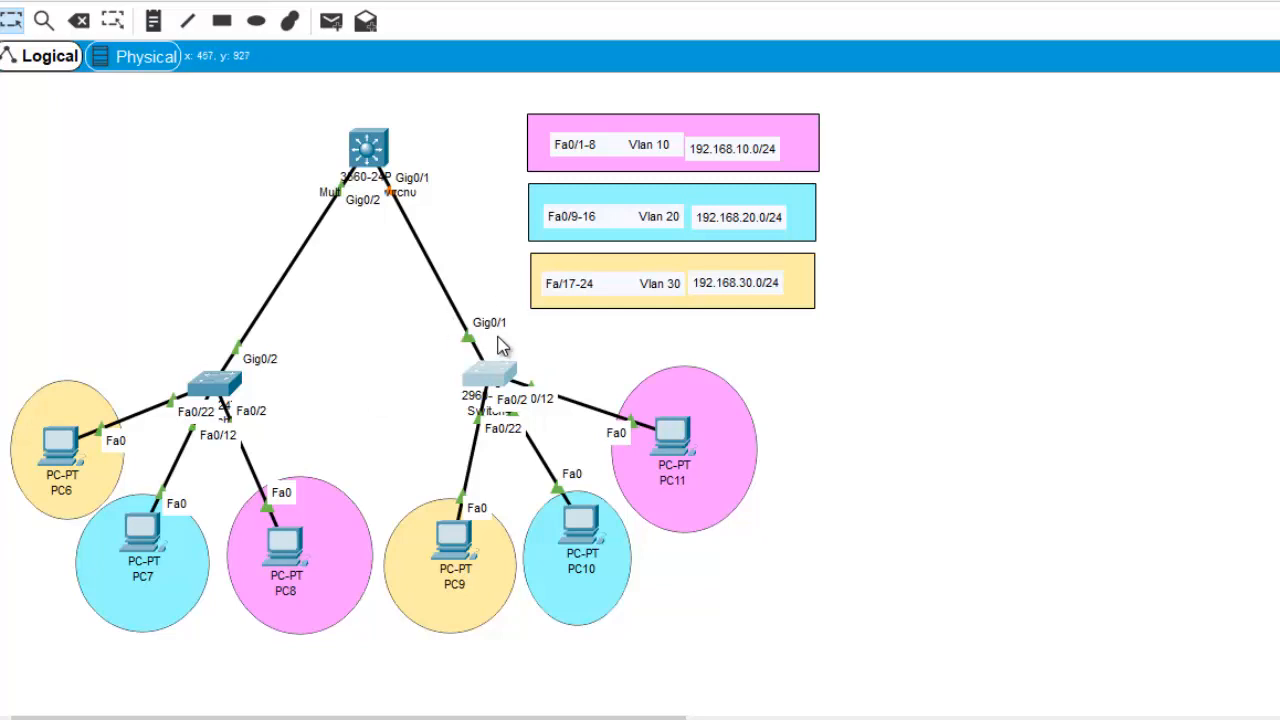
Open the command line interface of Switch3 and start a console session
double_click(225, 388)
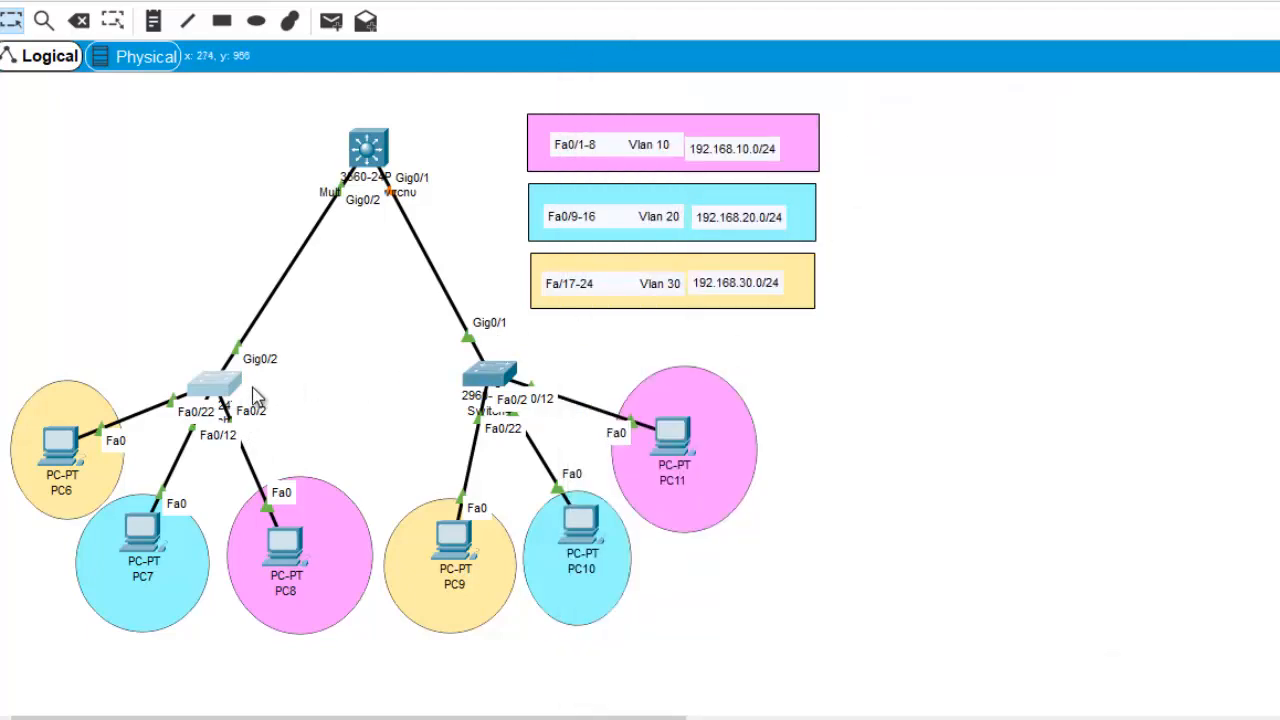
left_click(197, 391)
left_click(733, 108)
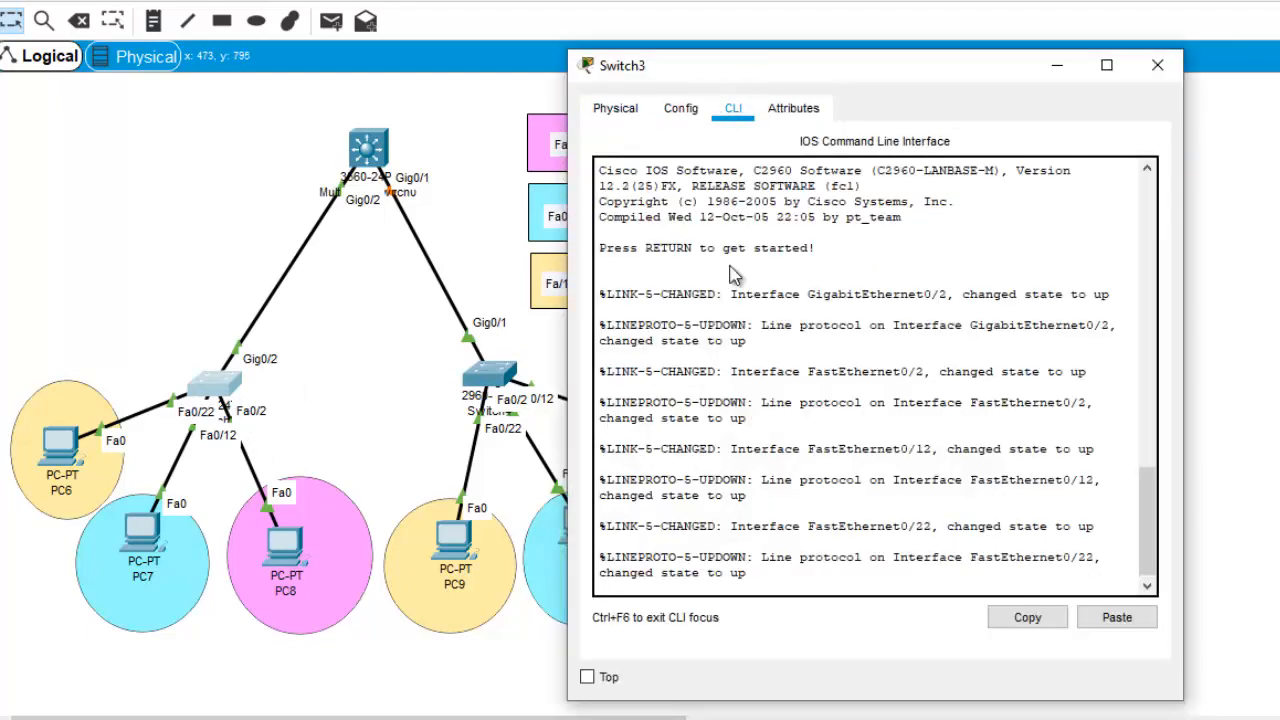
key("Return")
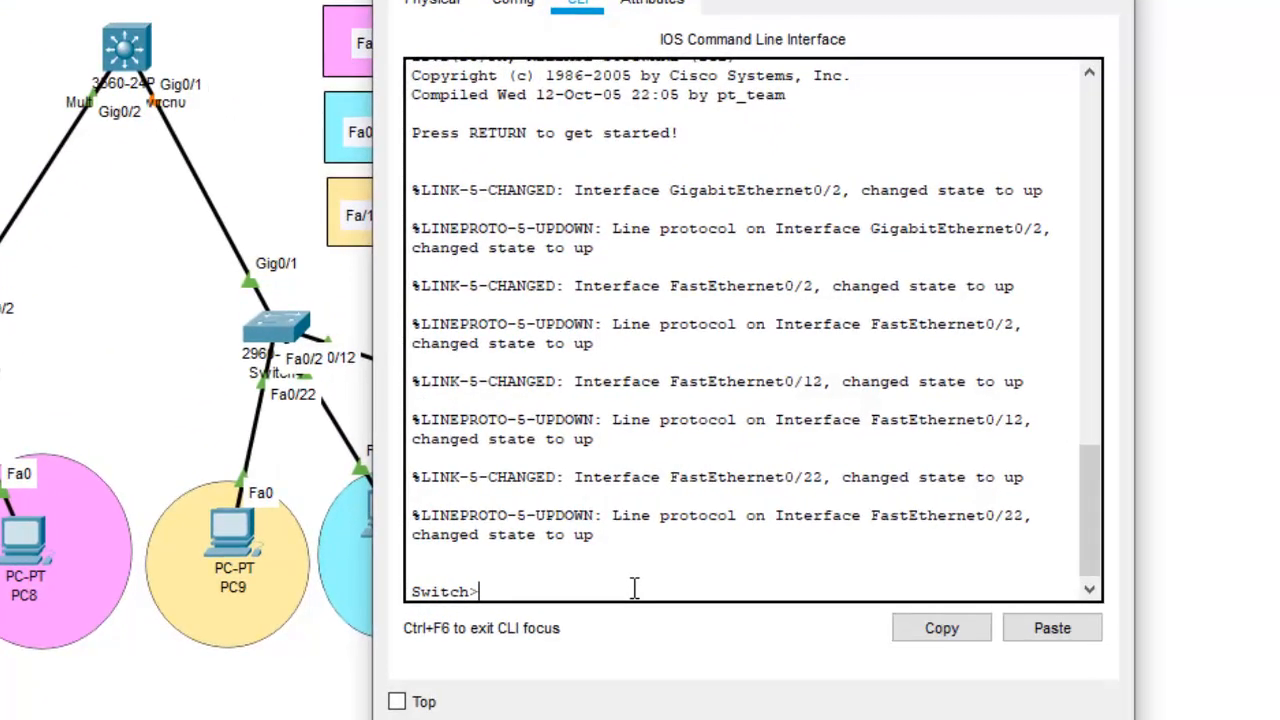
Enter privileged EXEC mode on Switch3 and enter global configuration mode from the terminal
type("en")
key("Return")
key("Return")
type("conf")
key("Tab")
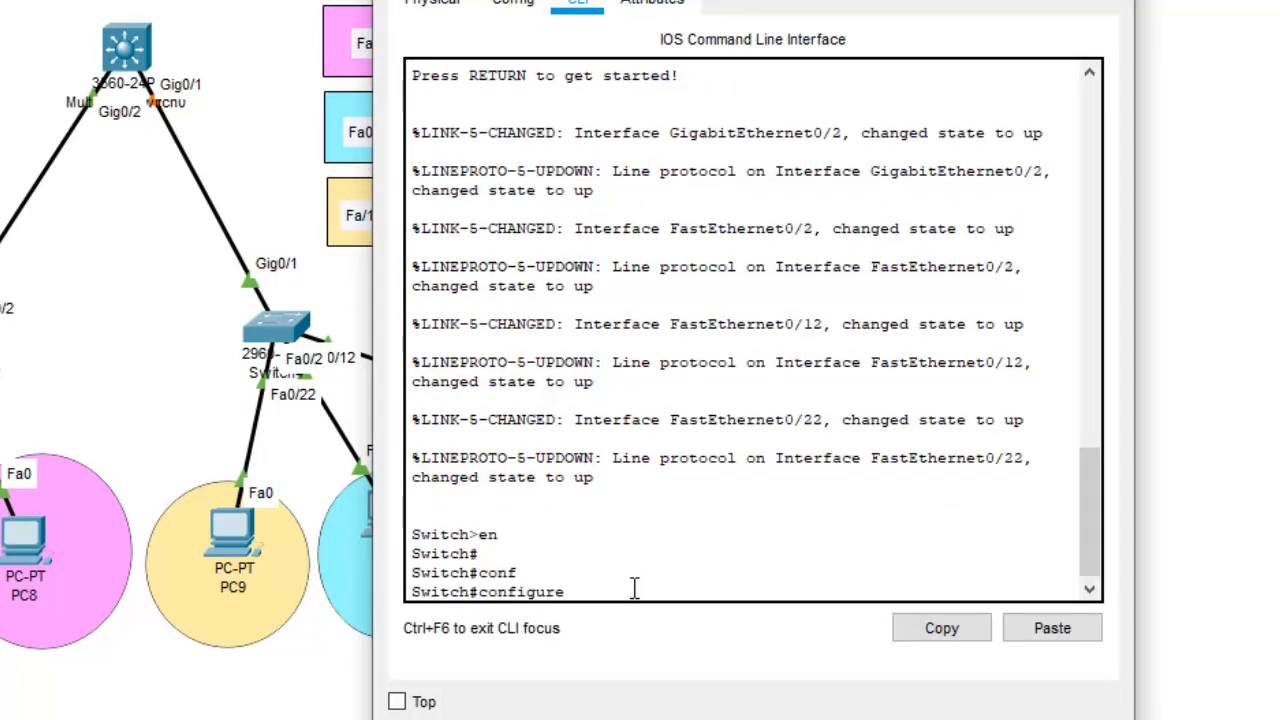
key("Return")
key("Return")
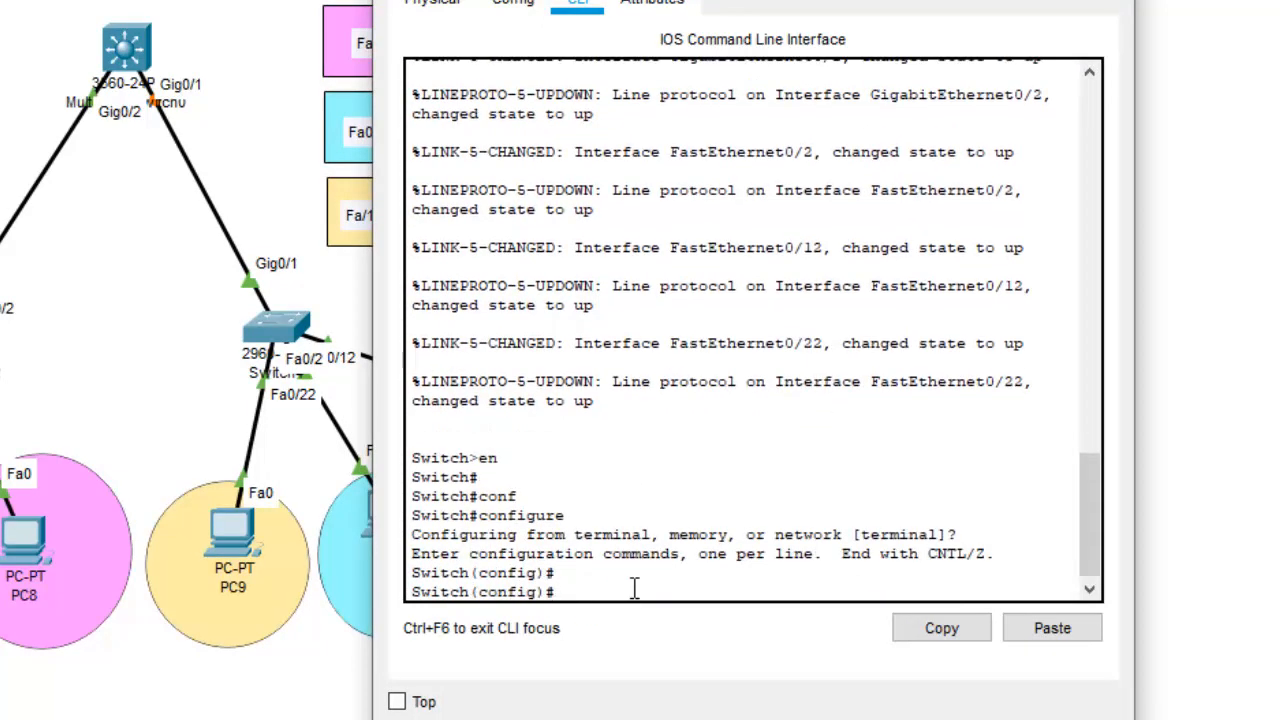
Create VLAN 10 on Switch3 and name it student
type("vl")
key("Tab")
type("10")
key("Return")
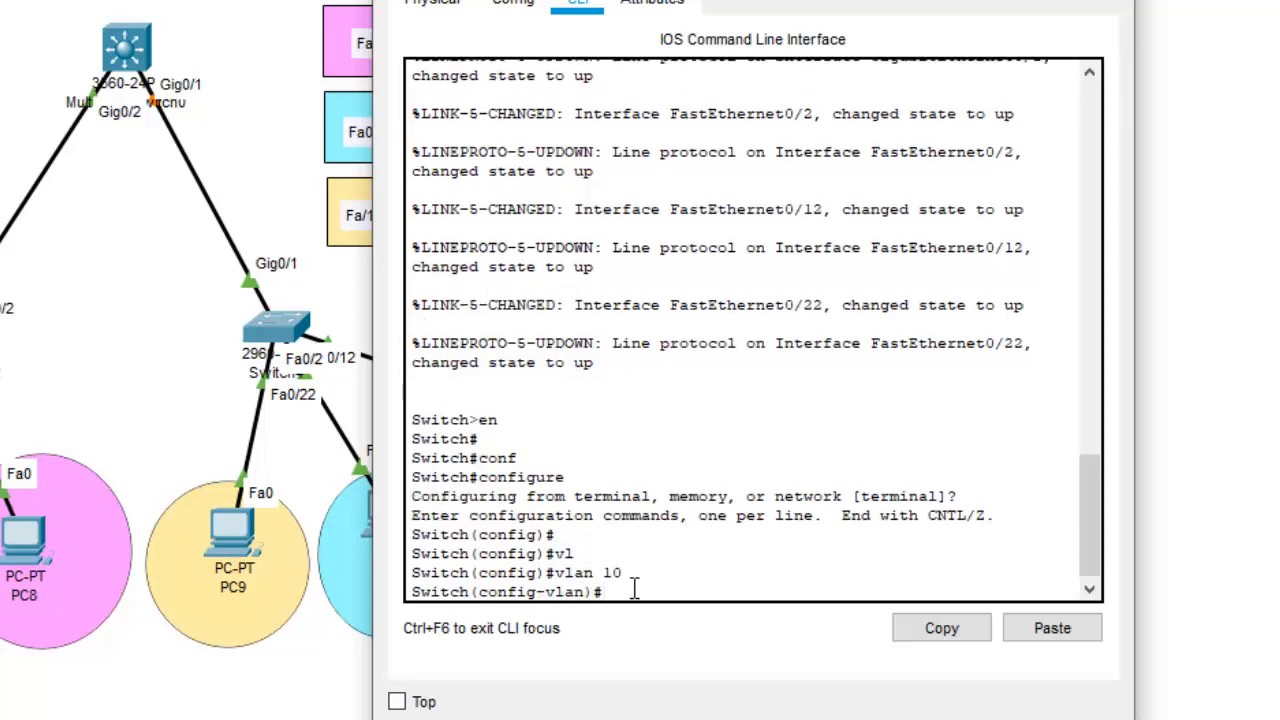
type("name student")
key("Return")
Create VLAN 20 on Switch3 and name it teacher
type("vlan 20")
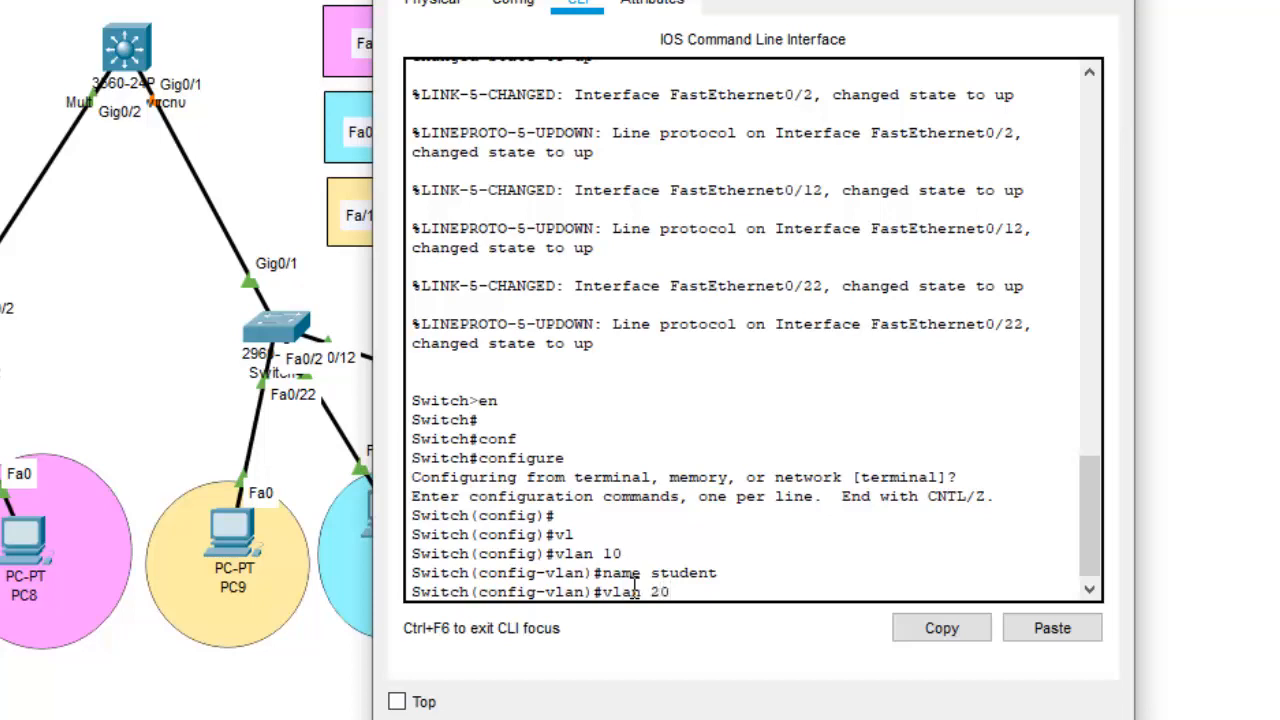
key("Return")
type("name")
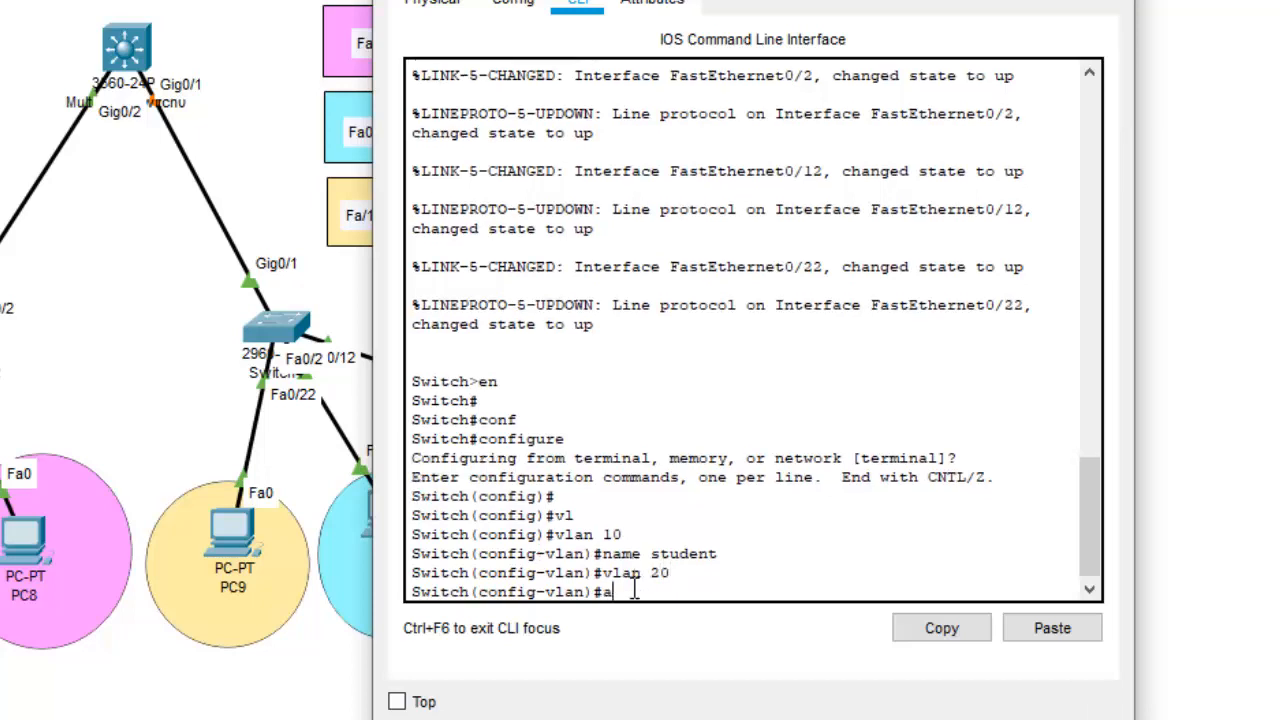
type(" teacher")
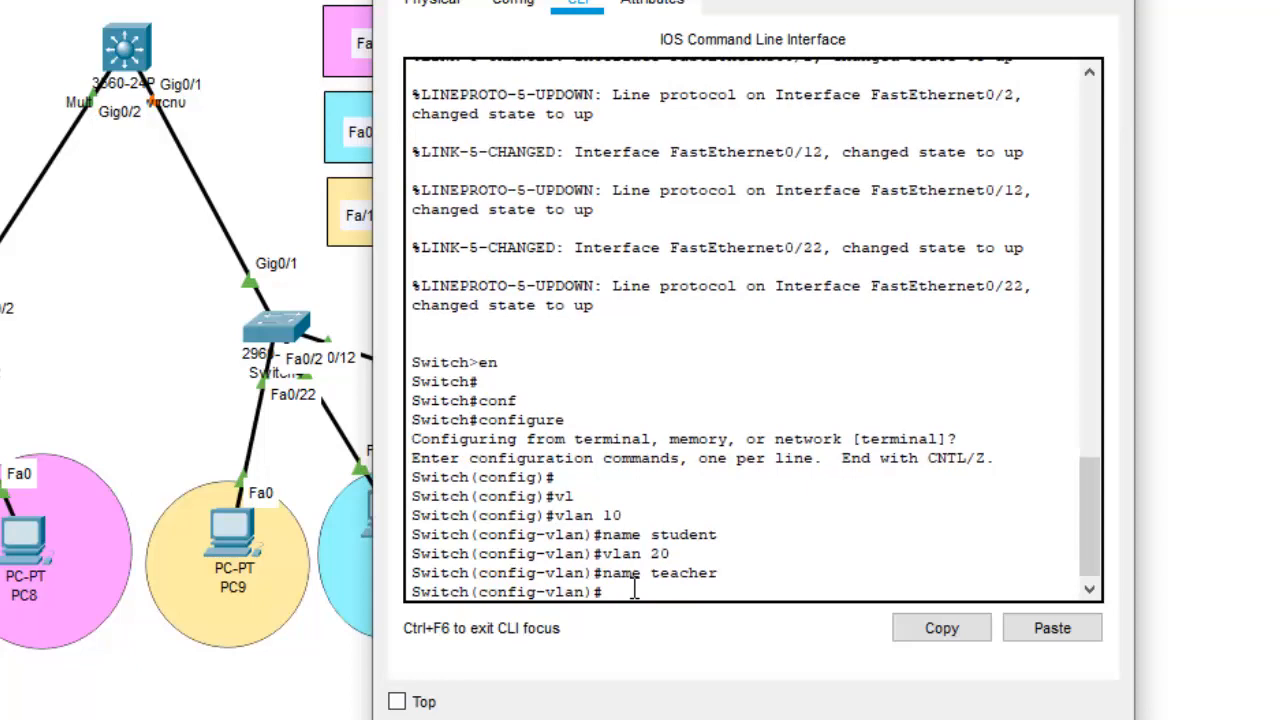
Create VLAN 30 on Switch3 and name it admin
type("vlan 30")
key("Return")
type("name admin")
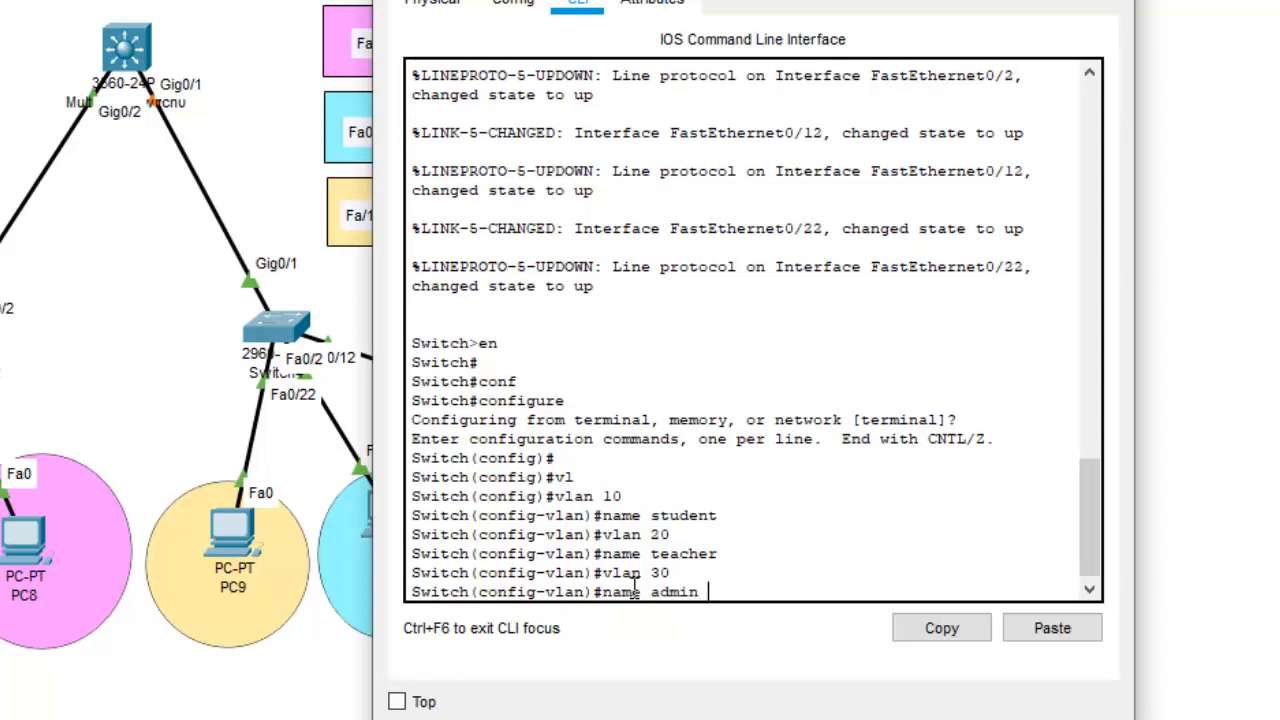
key("Return")
Create VLAN 99 on Switch3, name it management, and return to global configuration mode
type("vlan)#vlan")
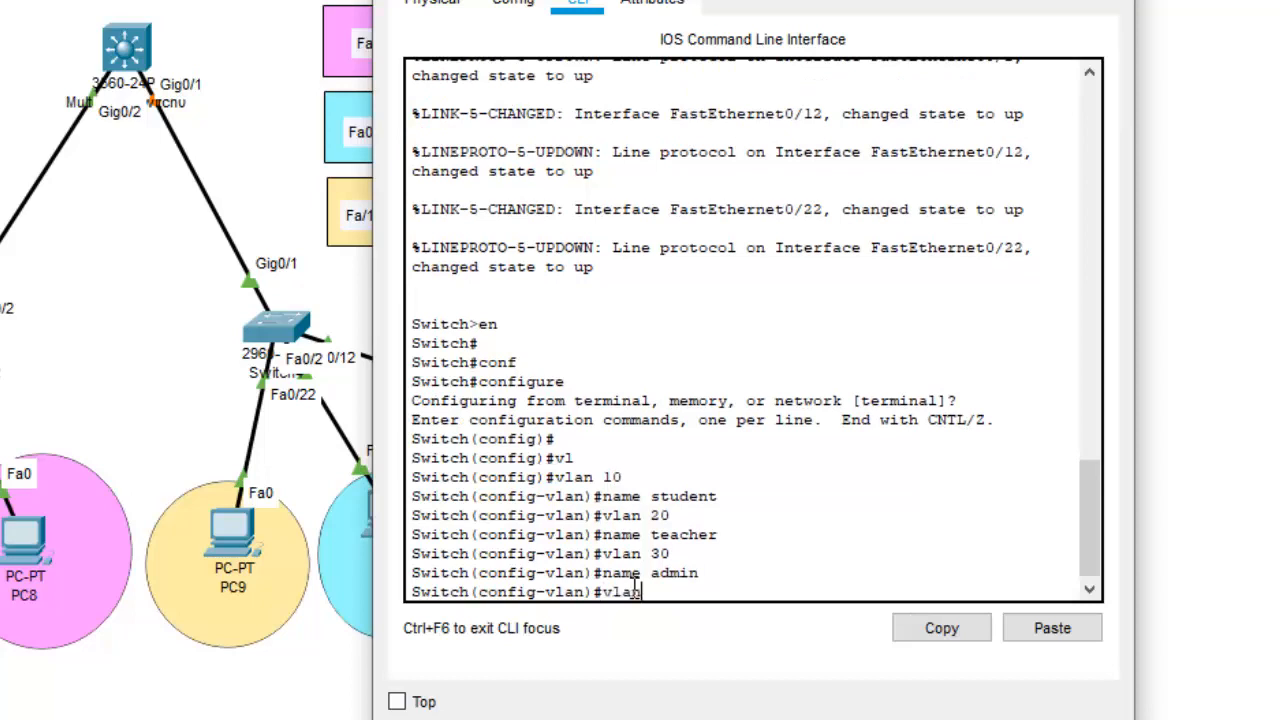
key("Tab")
type("99")
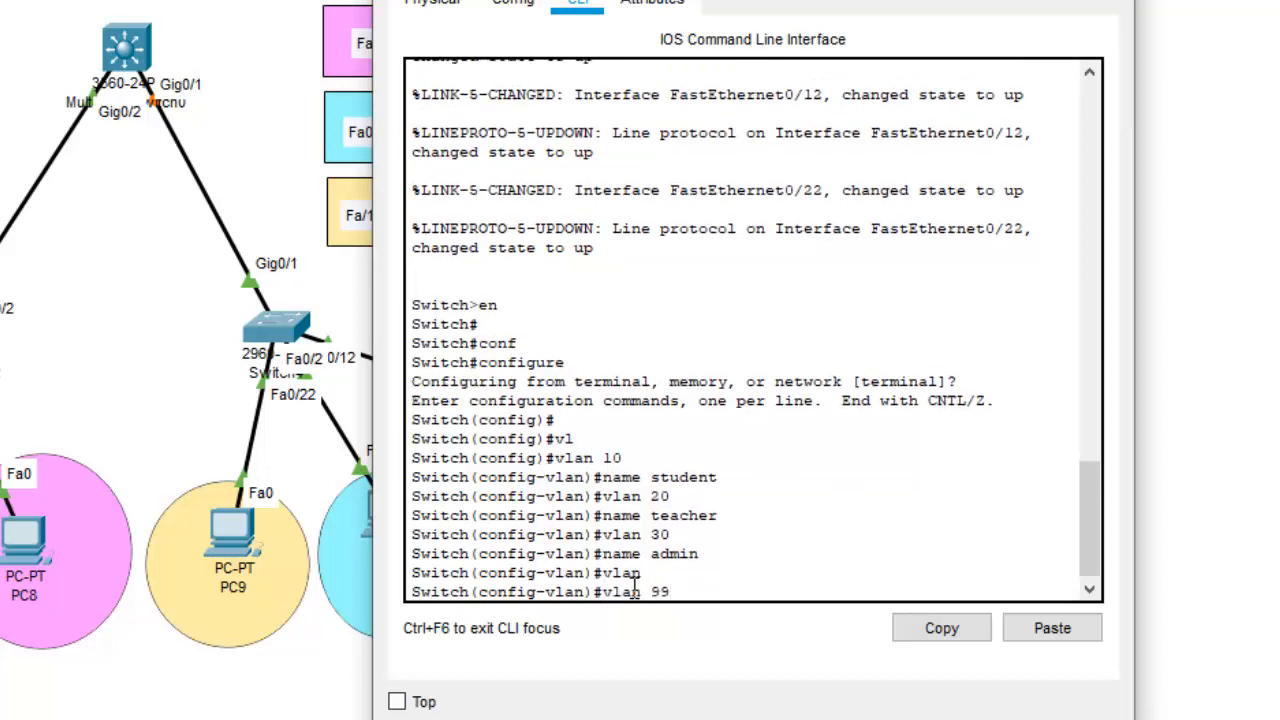
key("Return")
type("name ma")
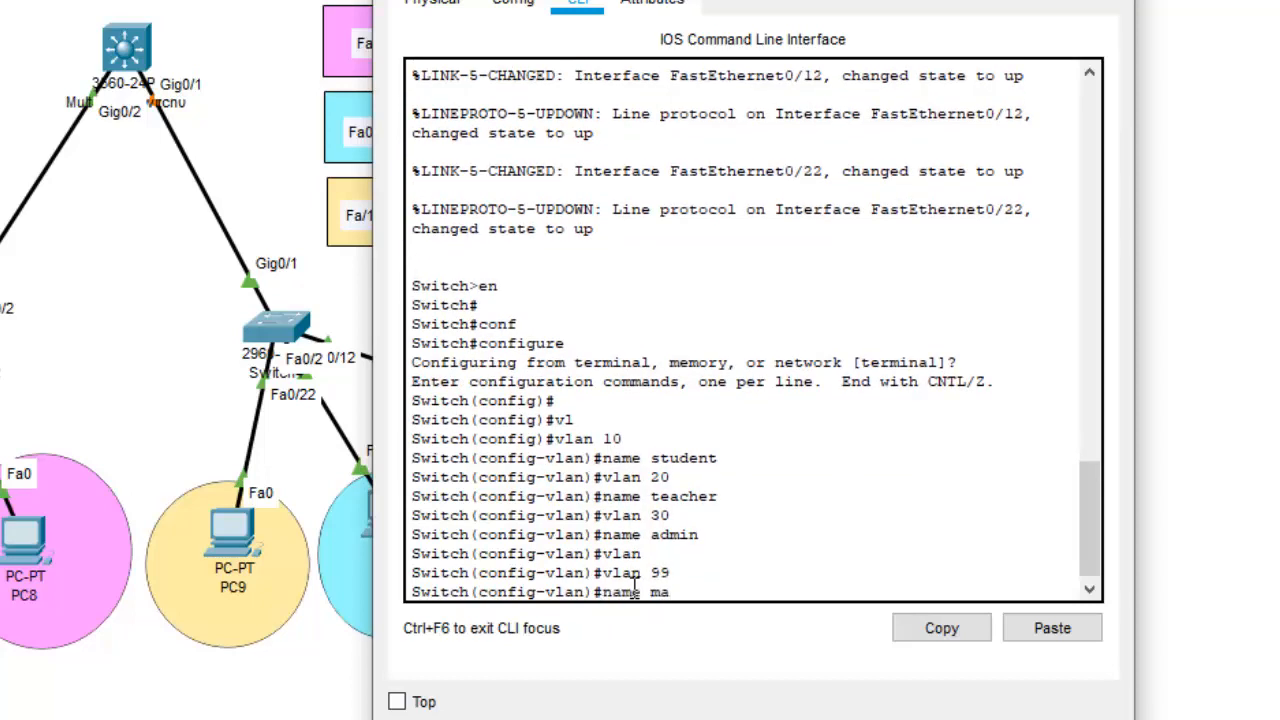
type("nagement")
key("Return")
type("exit")
key("Return")
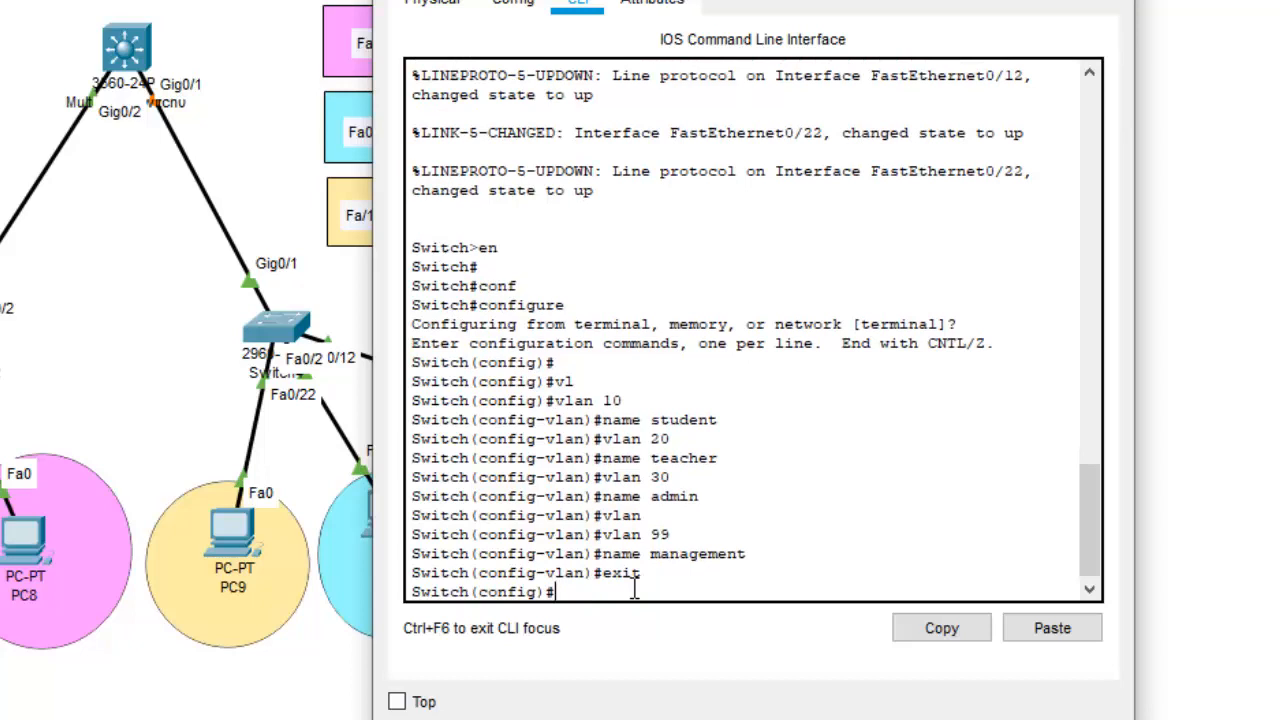
Set the fastEthernet 0/1-8 port range on Switch3 to switchport mode access
type("inter")
key("Tab")
type("r")
key("Tab")
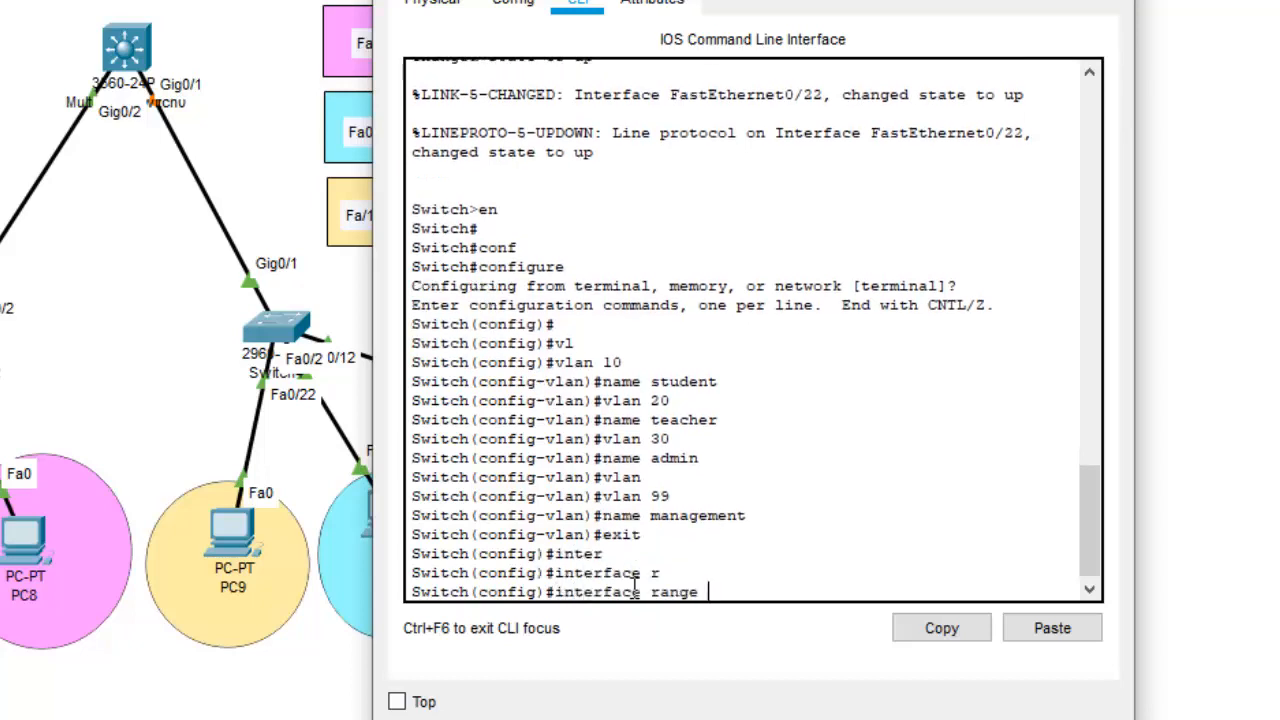
type("f")
key("Tab")
type("0/1")
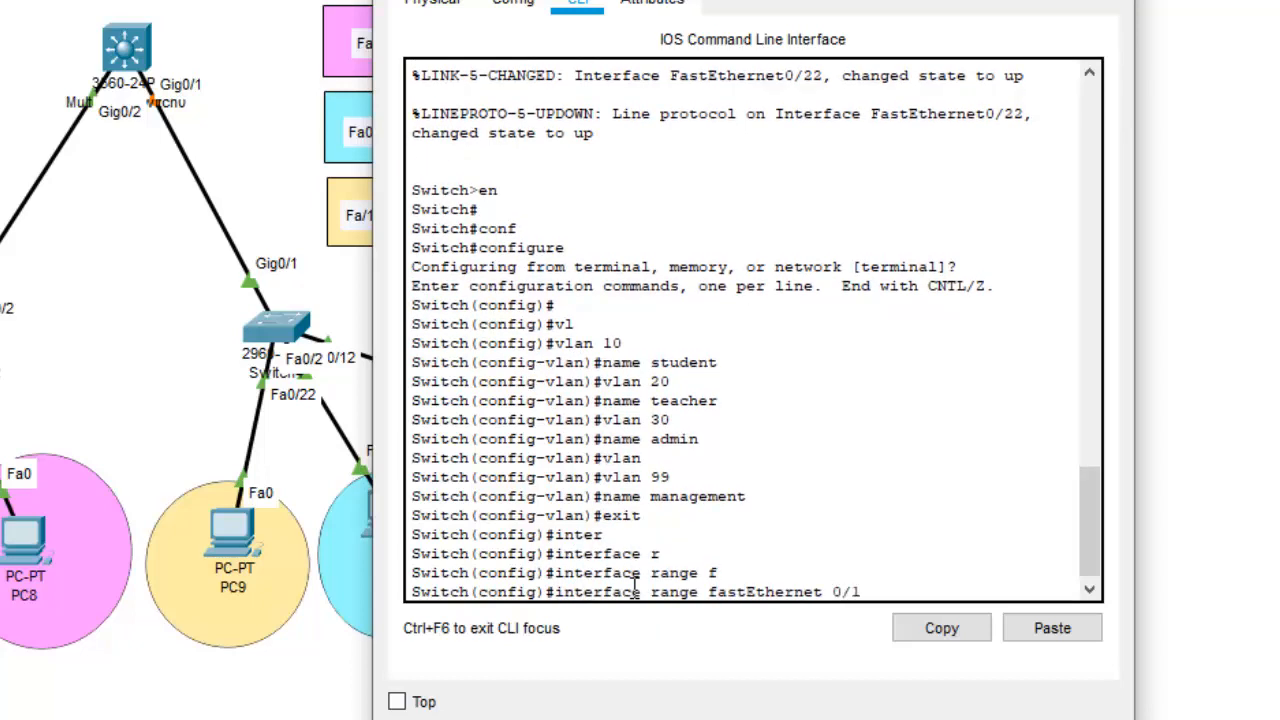
type("-8")
key("Return")
type("sw")
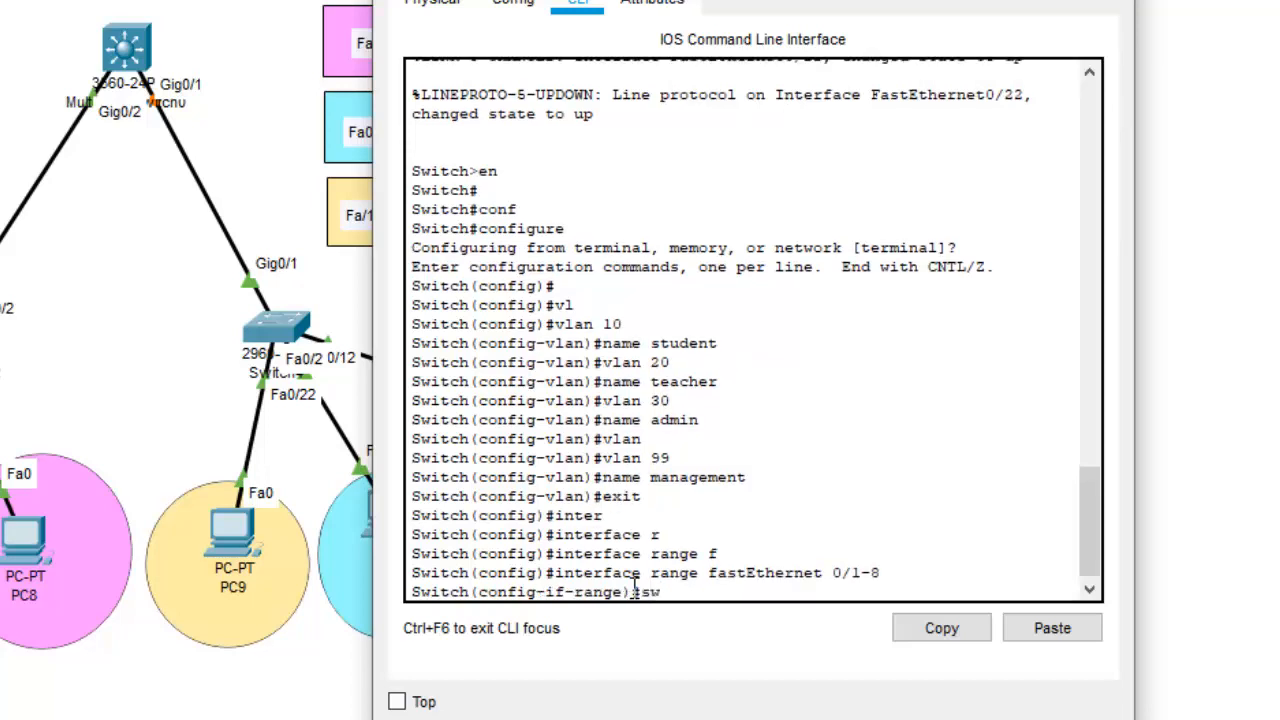
key("Tab")
type("mo")
key("Tab")
type("acc")
key("Tab")
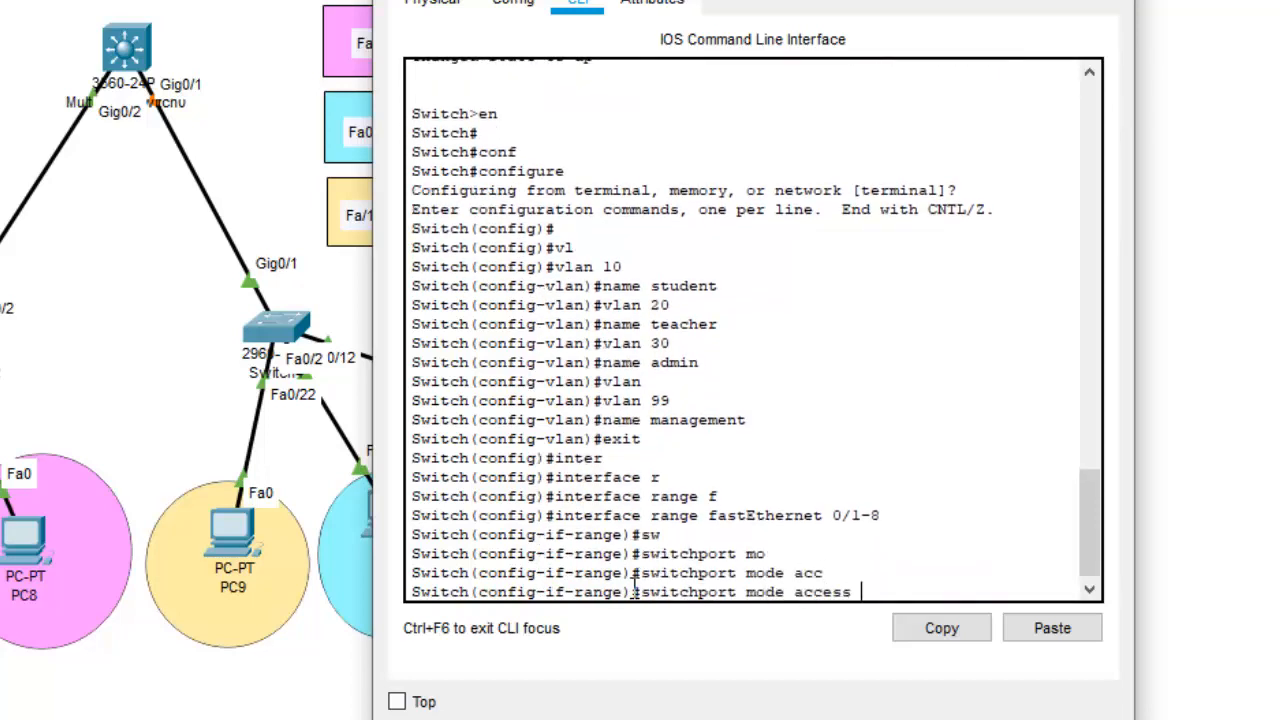
key("Return")
Assign the fastEthernet 0/1-8 access ports to VLAN 10 and leave the interface range configuration
type("sw")
key("Tab")
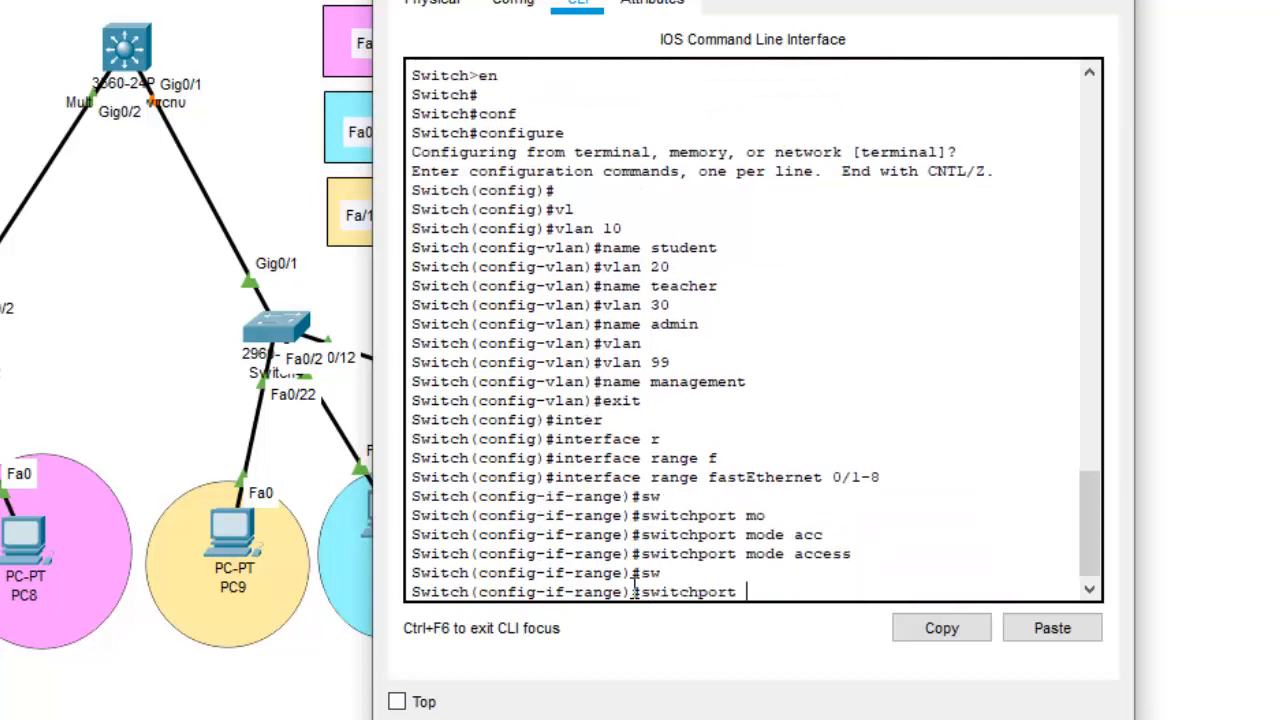
type("ac")
key("Tab")
type("v")
key("Tab")
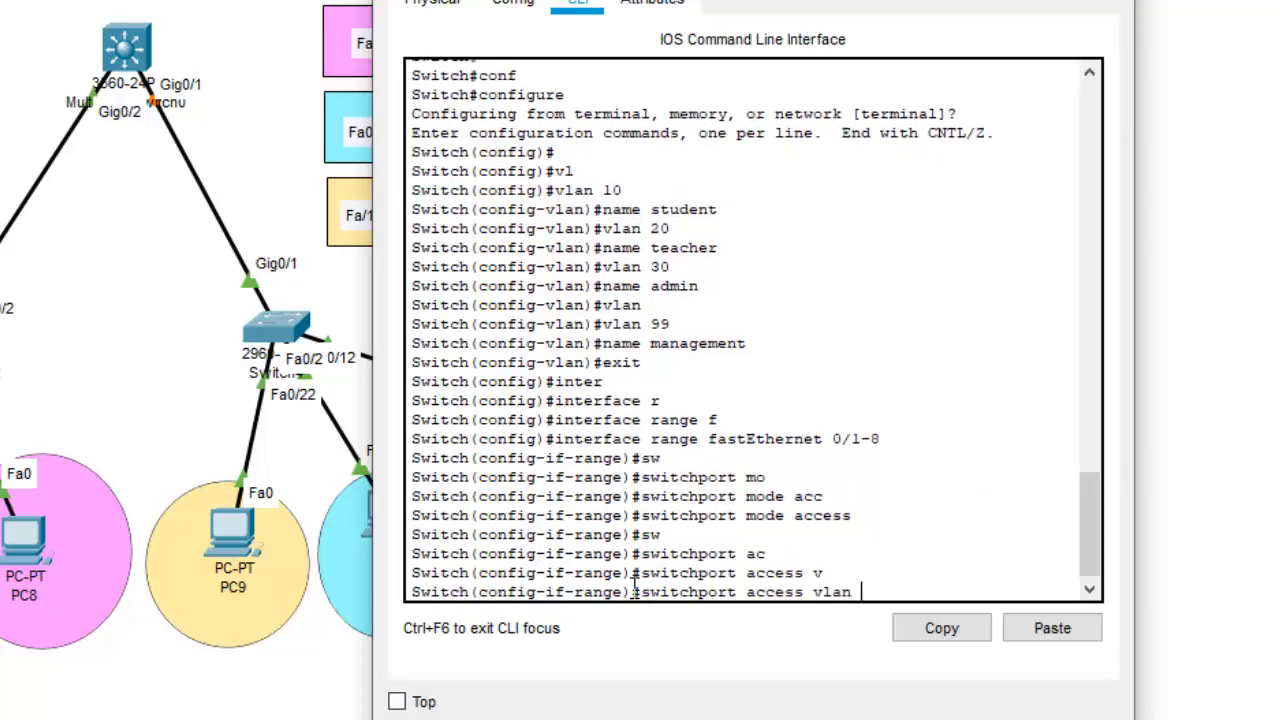
type("10")
key("Return")
type("ex")
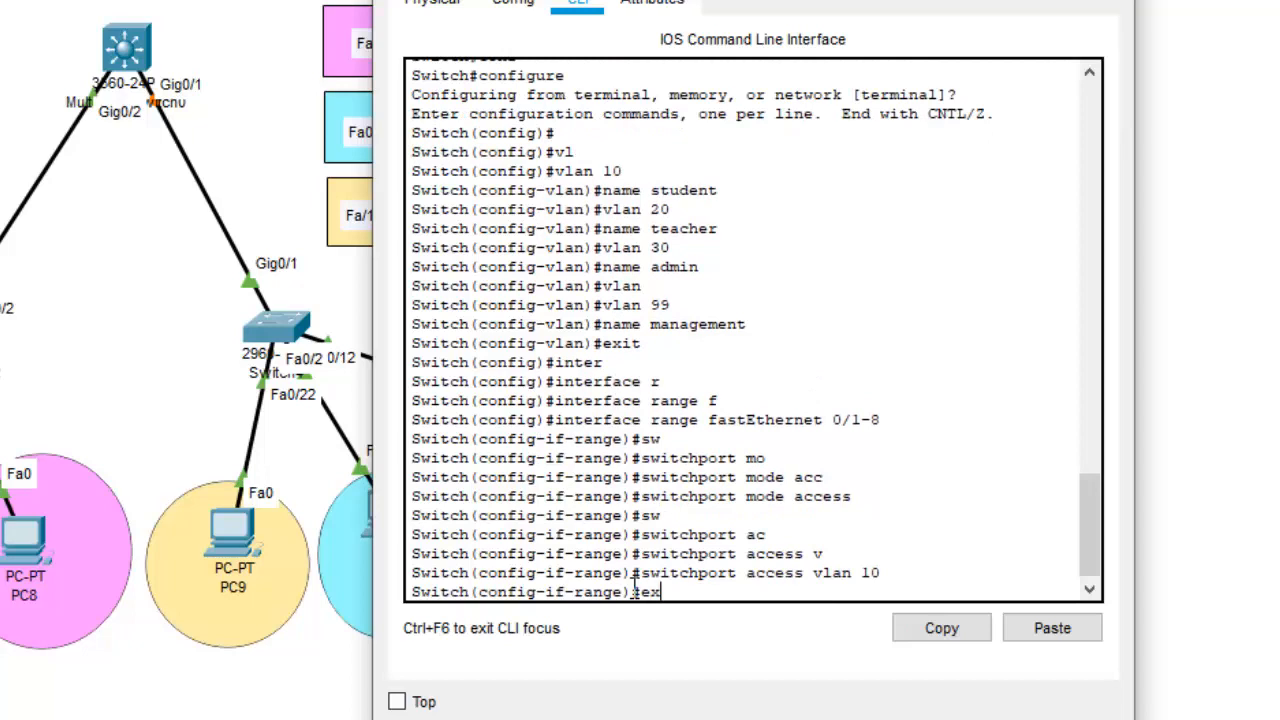
key("Tab")
key("Return")
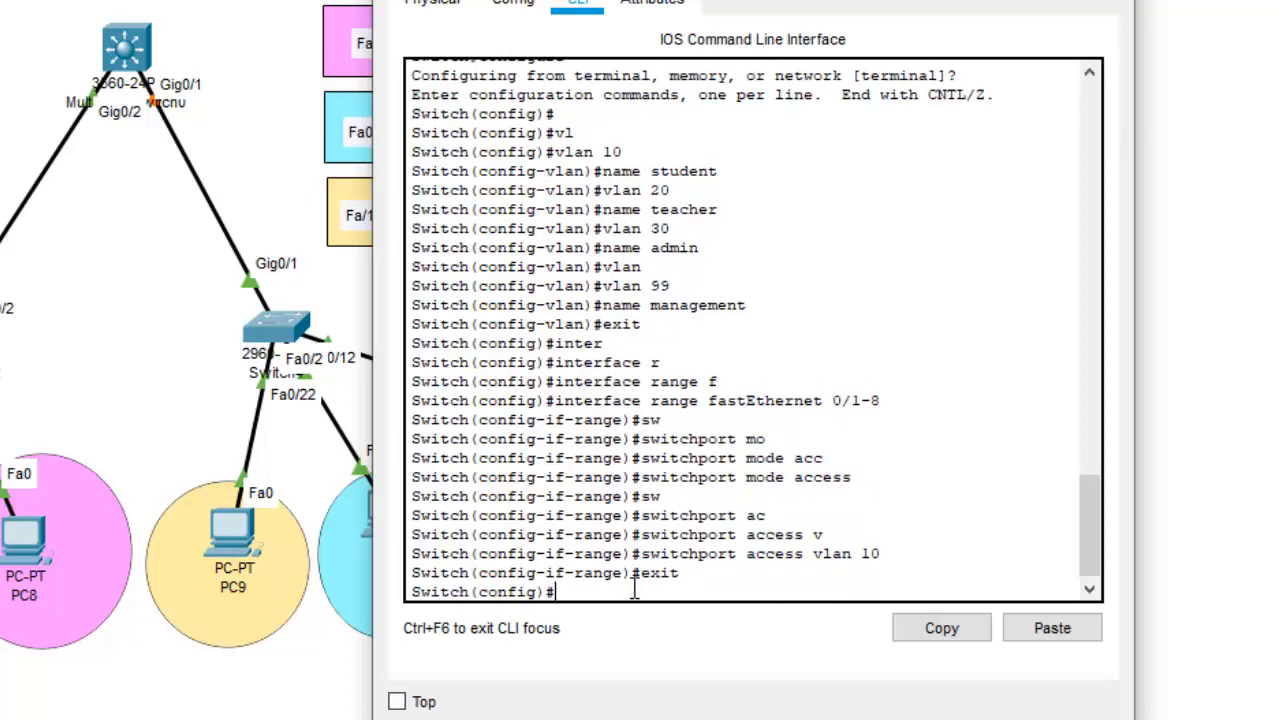
Set the fastEthernet 0/9-16 port range on Switch3 to switchport mode access
type("inter")
key("Tab")
type("r")
key("Tab")
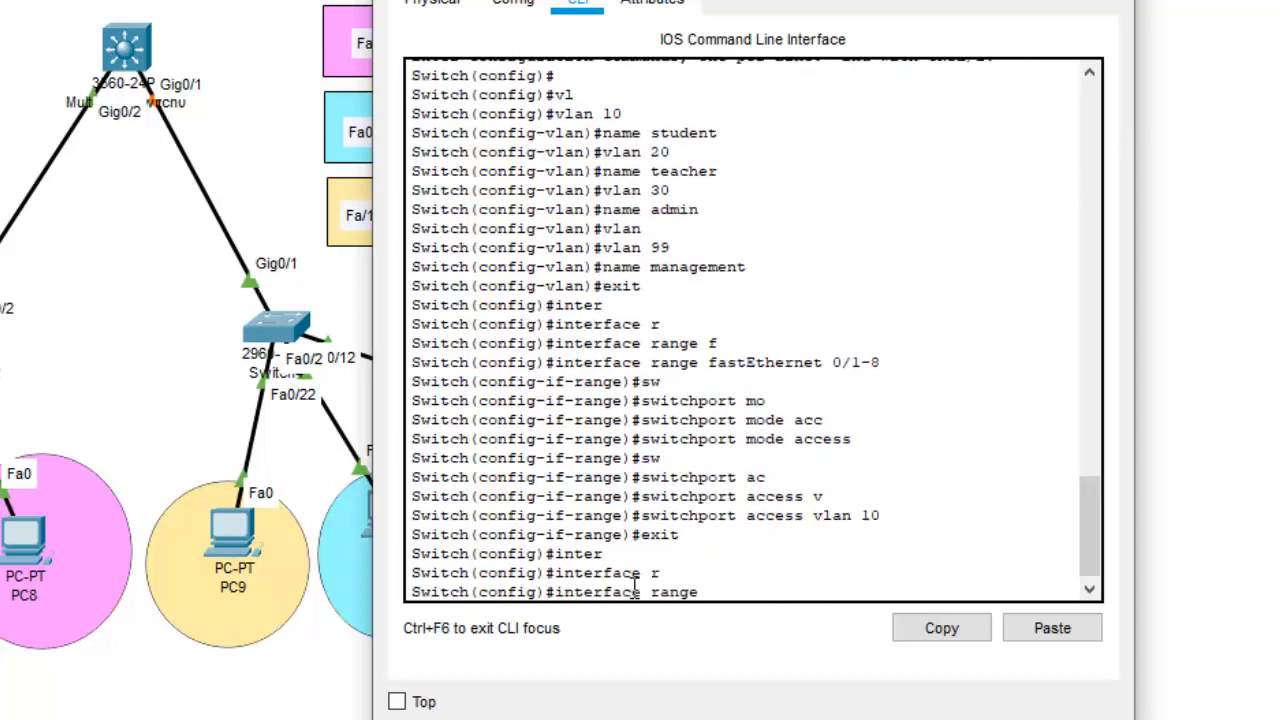
type("f")
key("Tab")
type("0/")
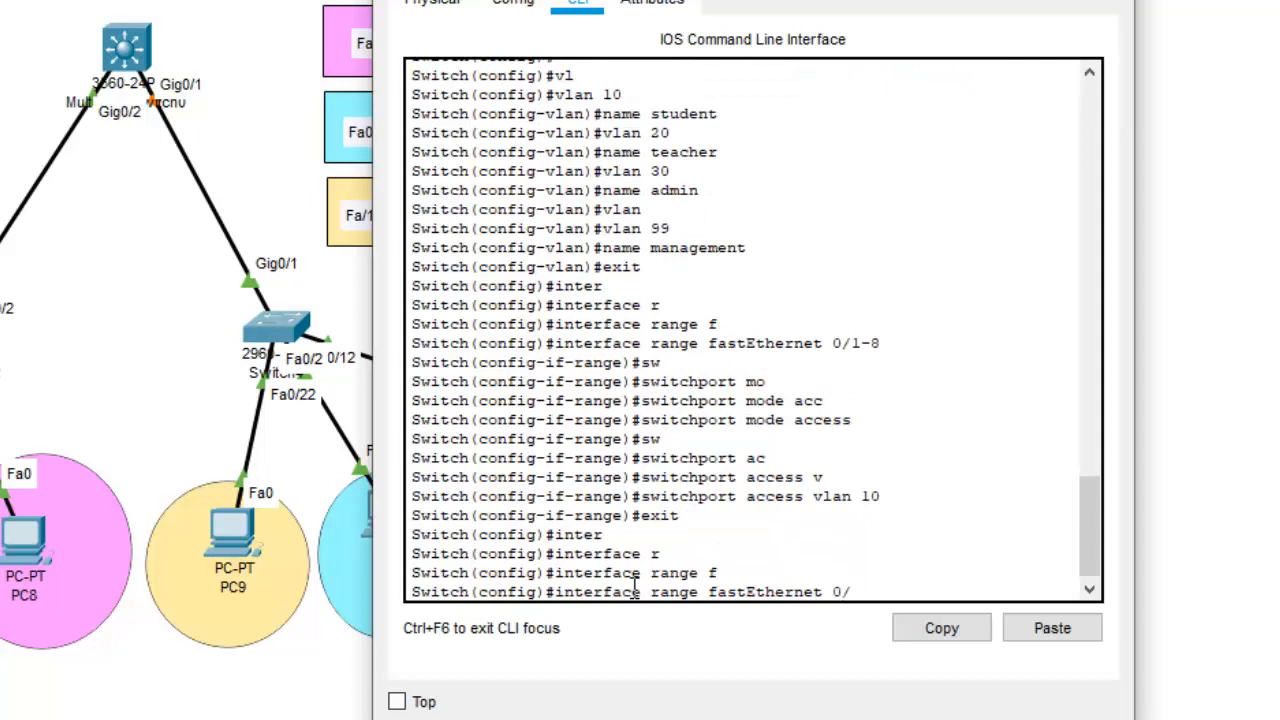
type("9-16")
key("Return")
type("sw")
key("Tab")
type("m")
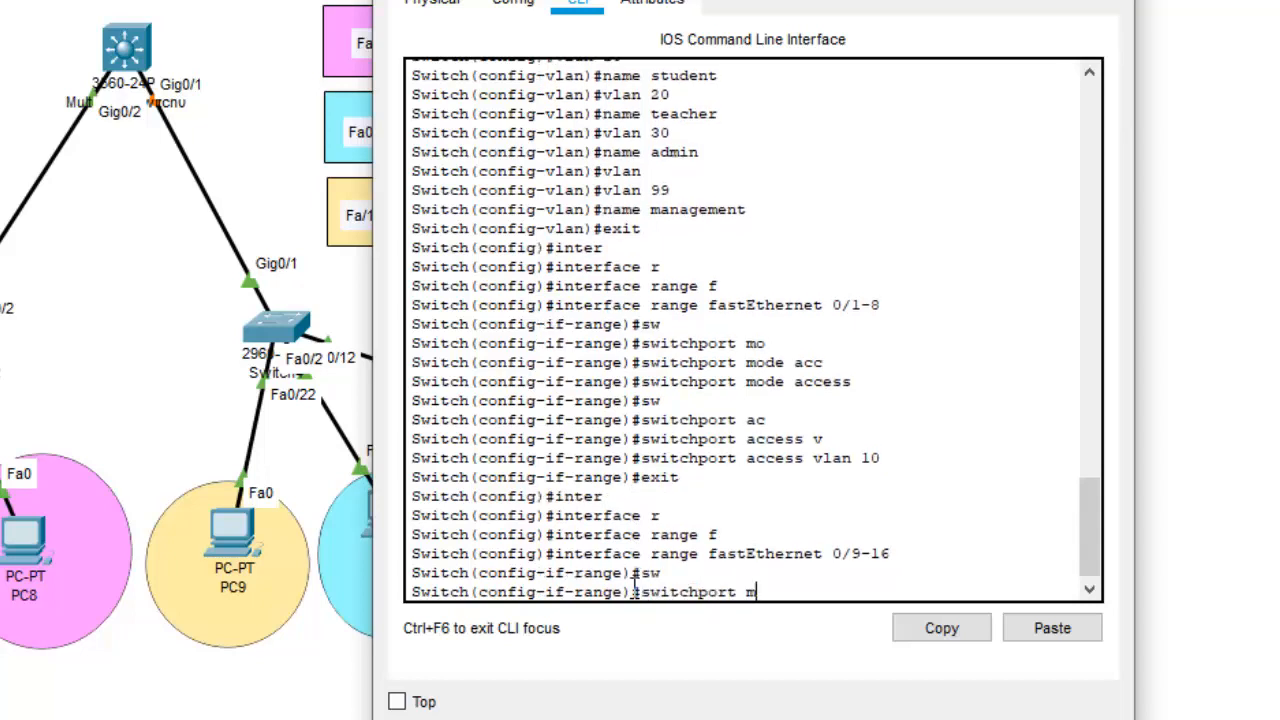
key("Tab")
type("acc")
key("Tab")
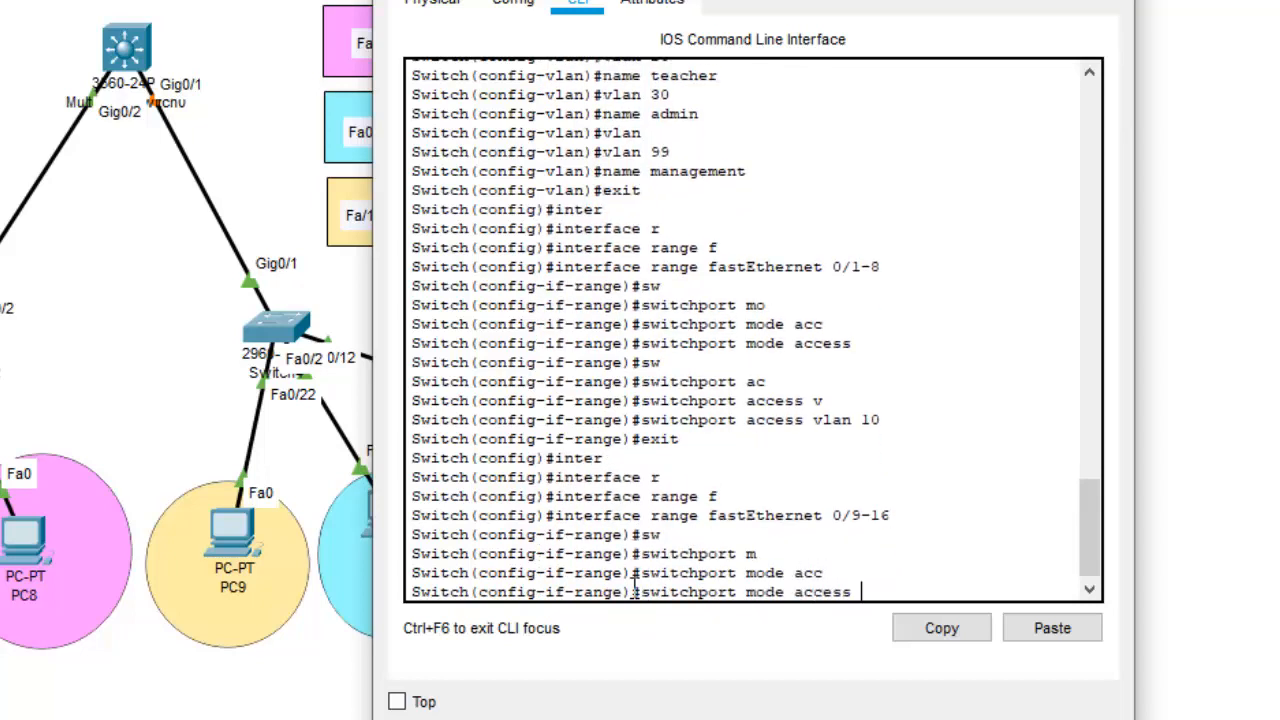
key("Return")
Assign the fastEthernet 0/9-16 access ports to VLAN 20 and leave the interface range configuration
type("sw")
key("Tab")
type("m")
key("Tab")
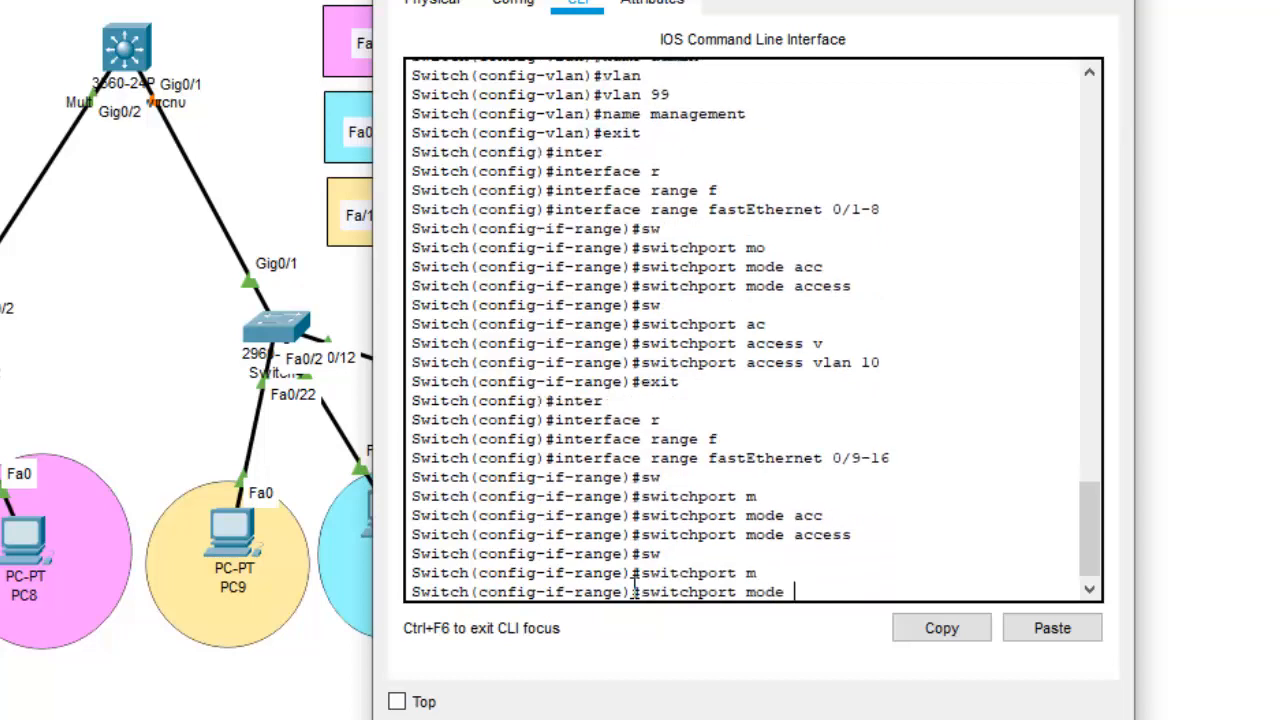
key("BackSpace")
key("BackSpace")
key("BackSpace")
key("BackSpace")
key("BackSpace")
type("ac")
key("Tab")
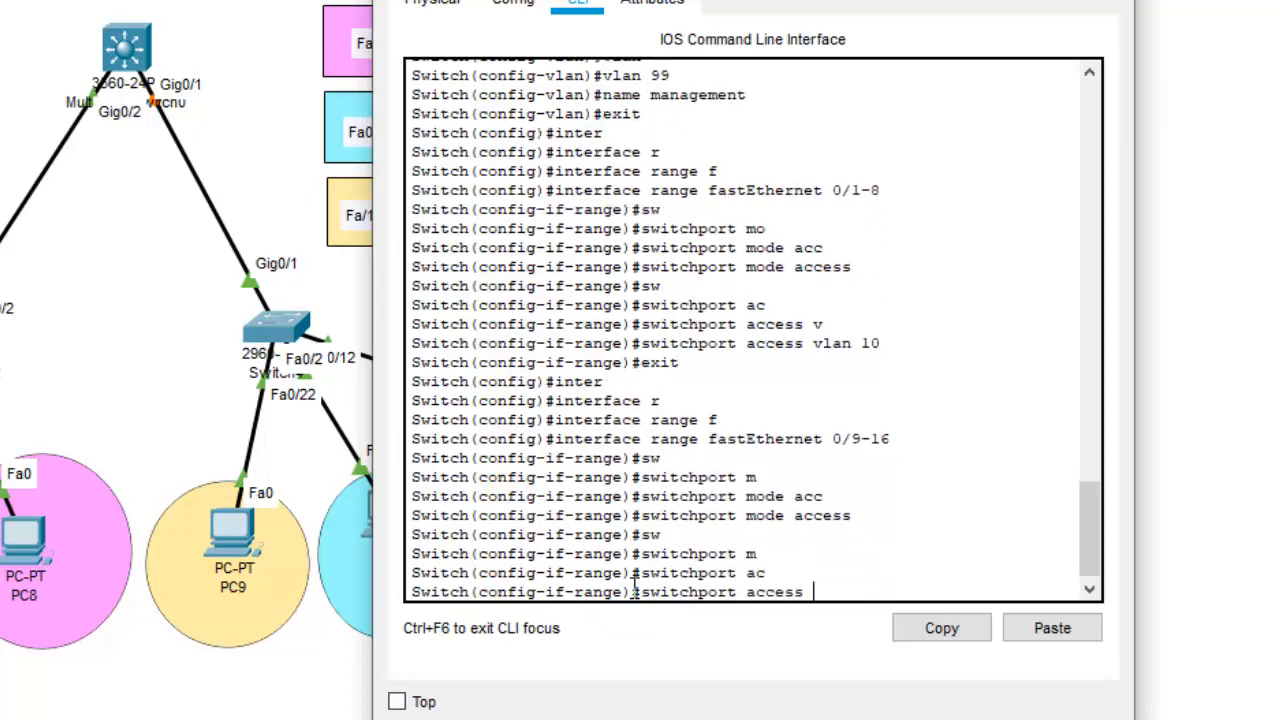
type("v")
key("Tab")
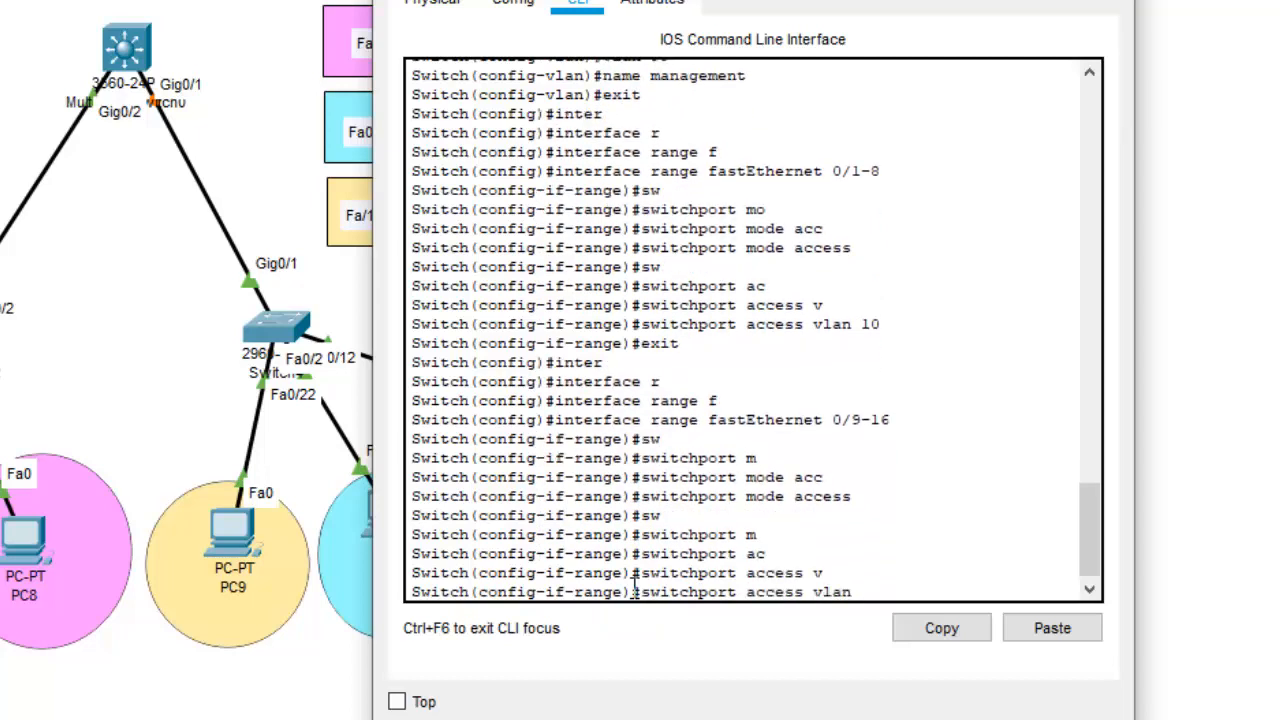
type("20")
key("Return")
type("exit")
key("Return")
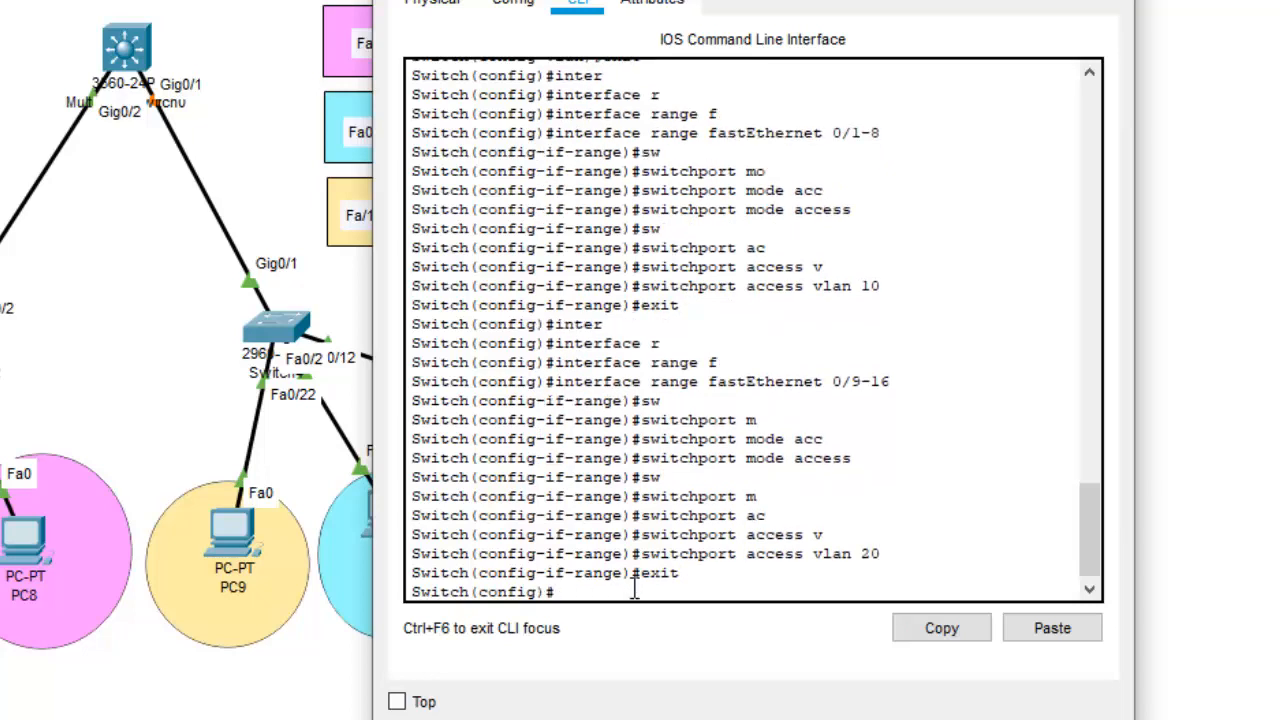
Set the fastEthernet 0/17-24 port range on Switch3 to switchport mode access
type("inter")
key("Tab")
type("r")
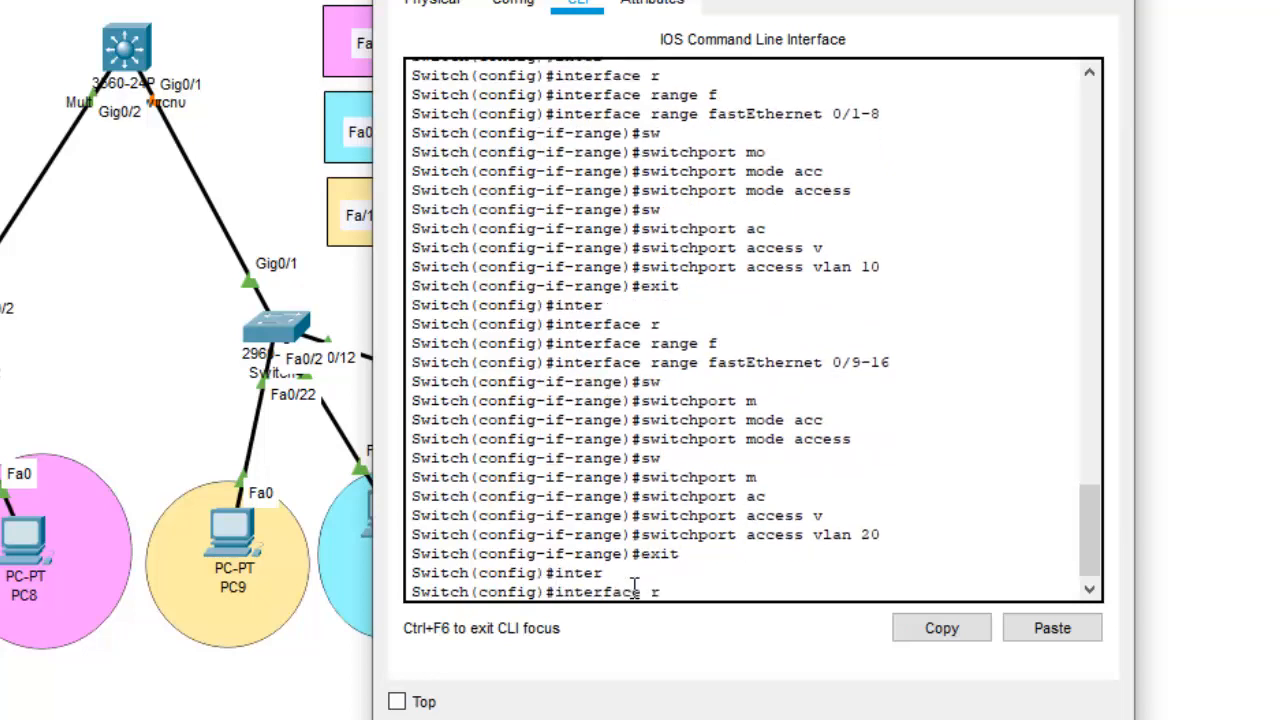
key("Tab")
type("f")
key("Tab")
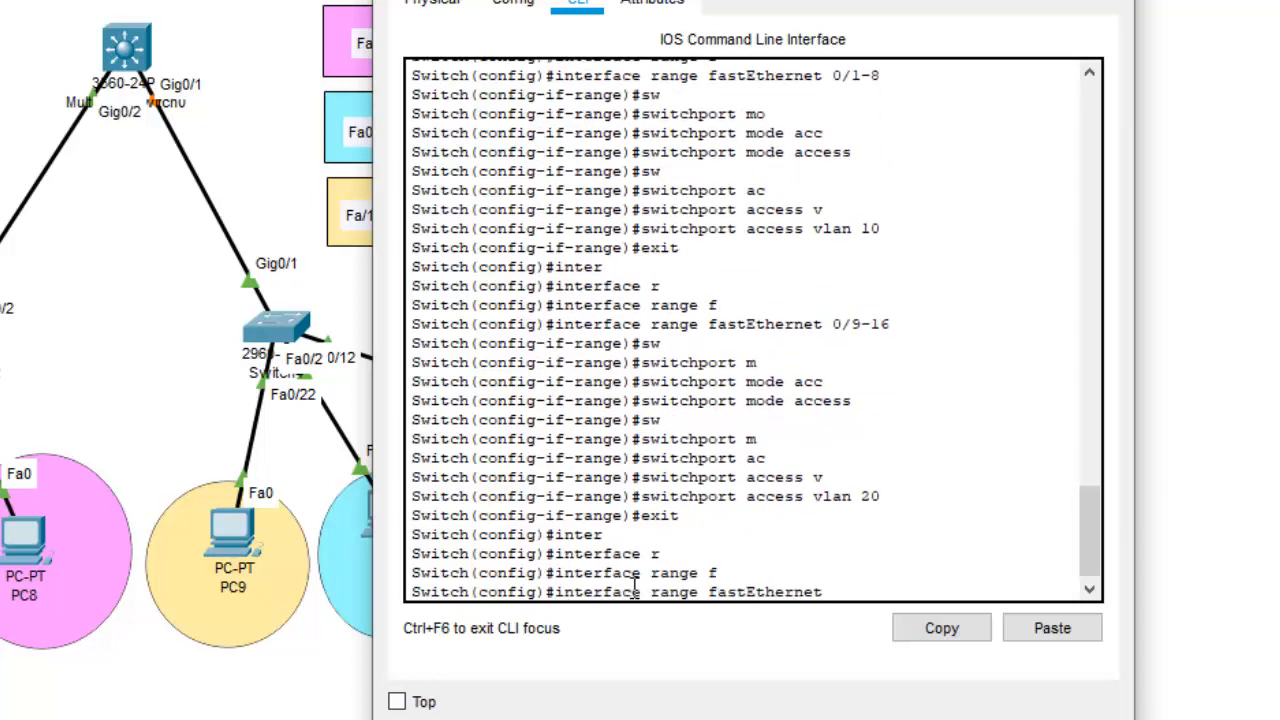
type("0/17-24")
key("Return")
type("sw")
key("Tab")
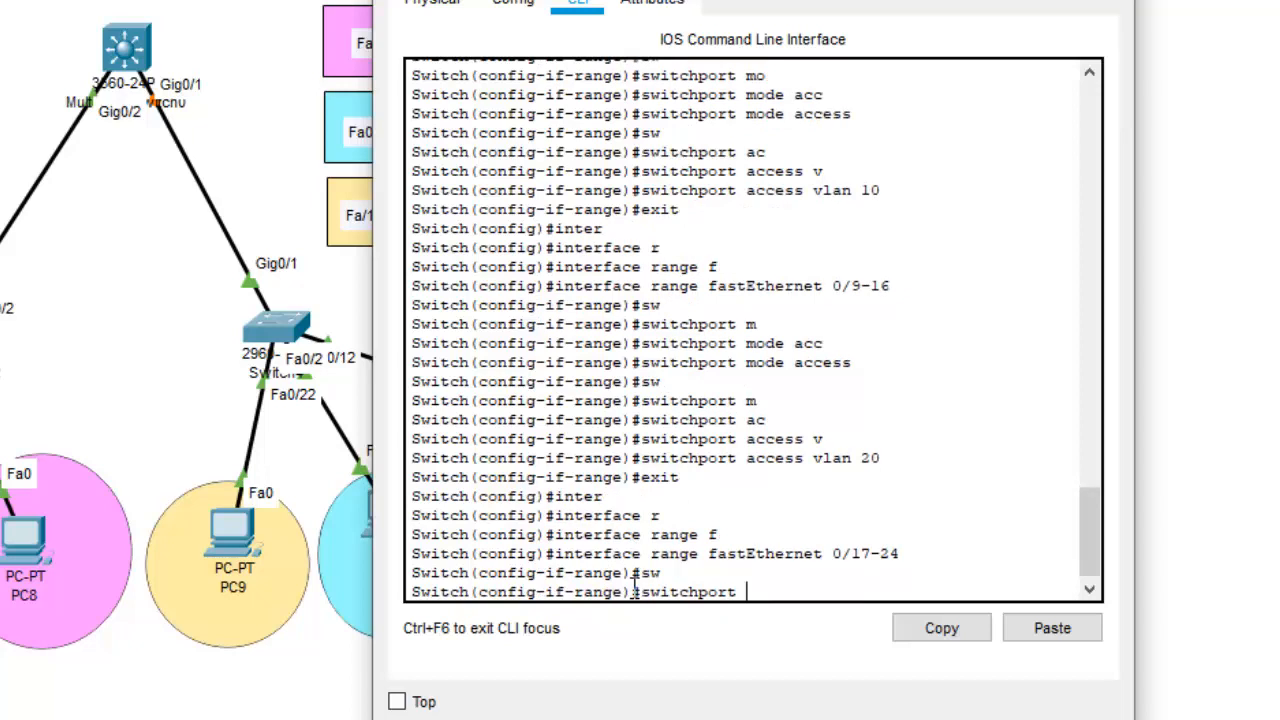
type("m")
key("Tab")
type("ac")
key("Tab")
key("Return")
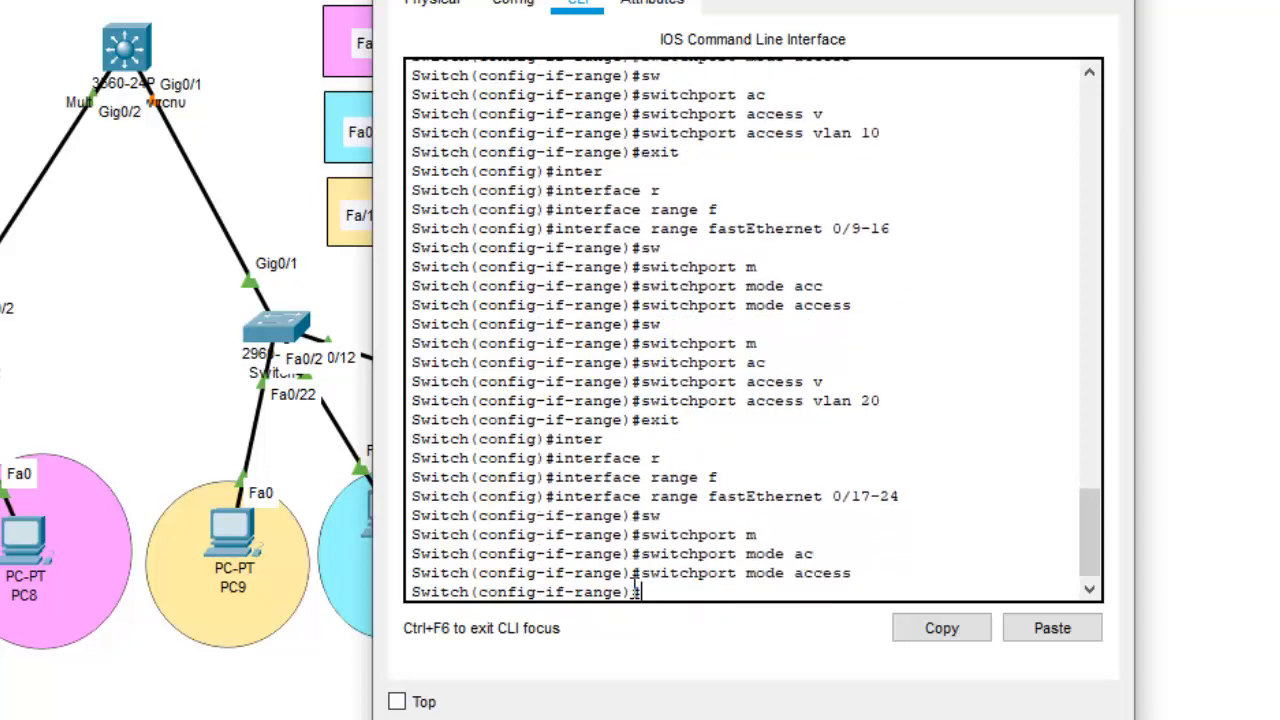
Assign the fastEthernet 0/17-24 access ports to VLAN 30 and leave the interface range configuration
type("sw")
key("Tab")
type("av")
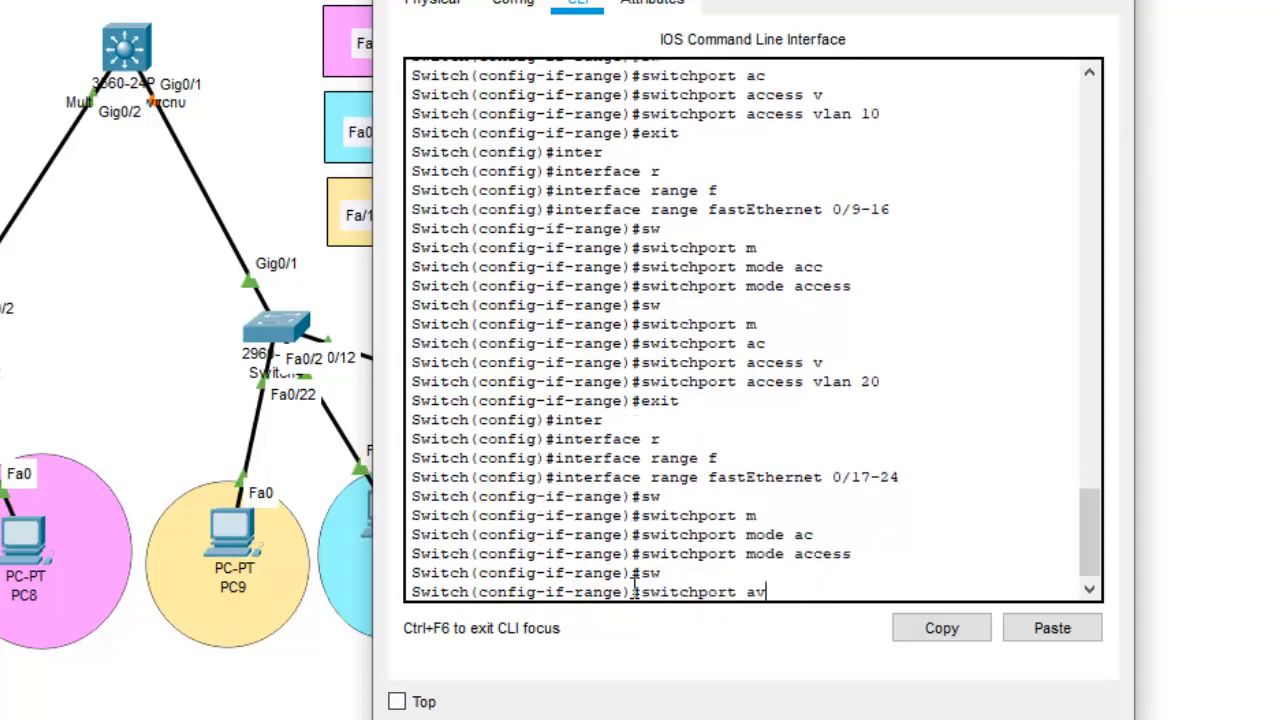
key("BackSpace")
type("c")
key("Tab")
type("v")
key("Tab")
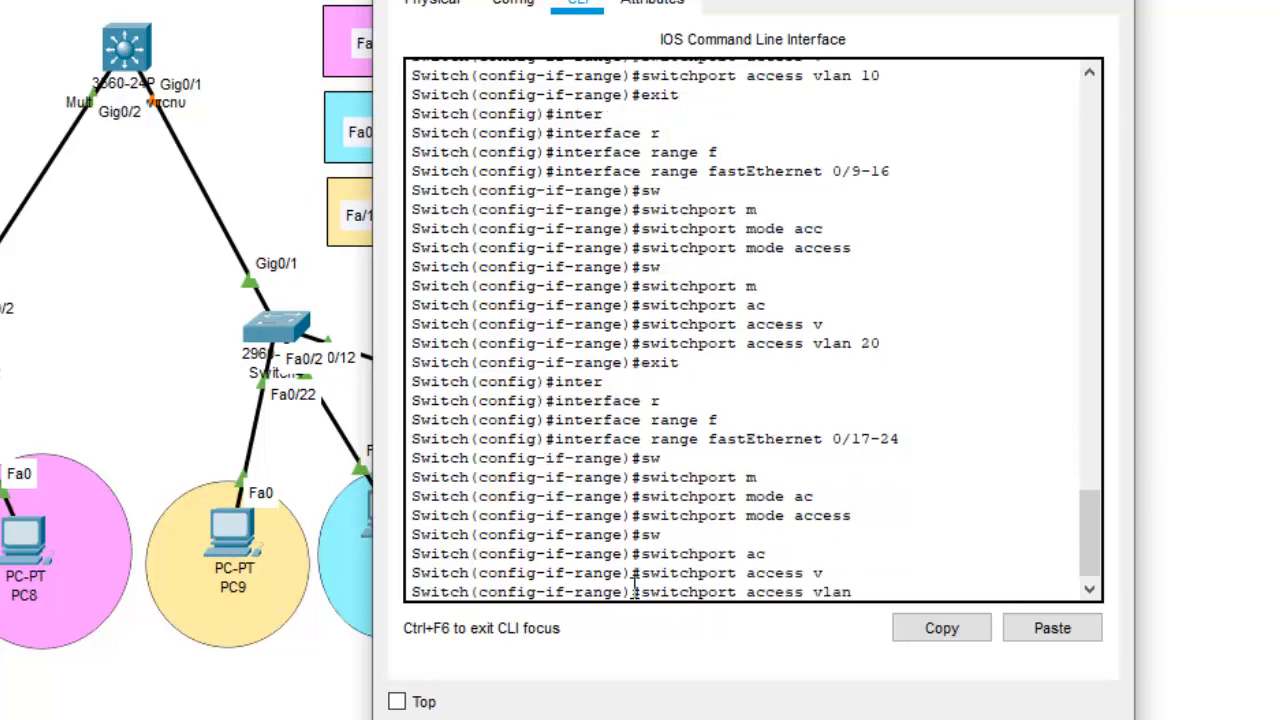
type("30")
key("Return")
type("exit")
key("Return")
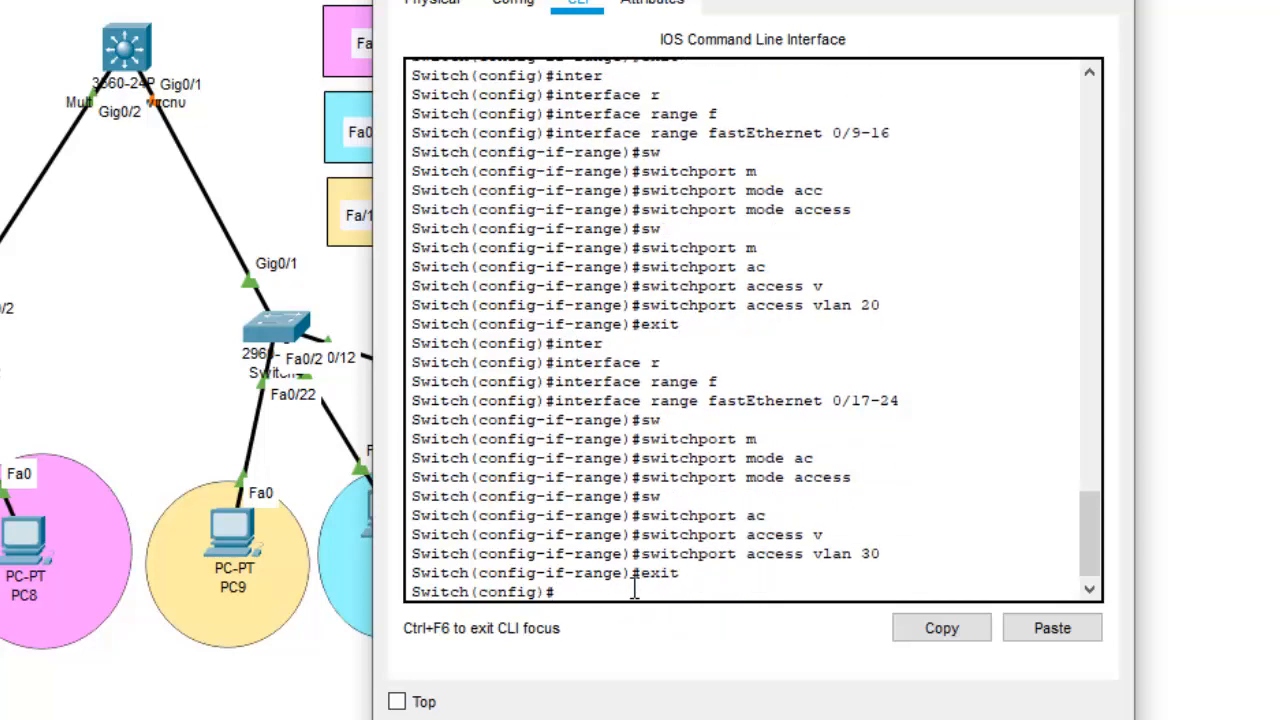
Set the gigabitEthernet 0/2 interface on Switch3 to switchport mode trunk
type("inter")
key("Tab")
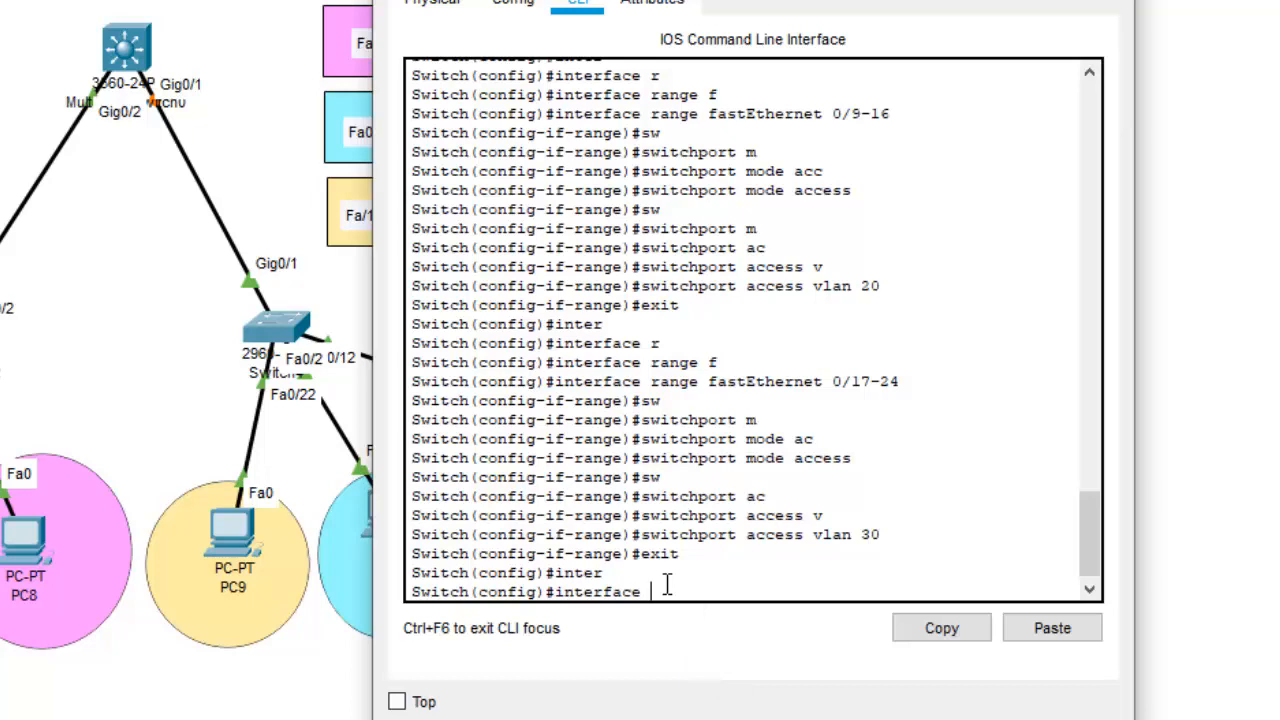
type("gi")
key("Tab")
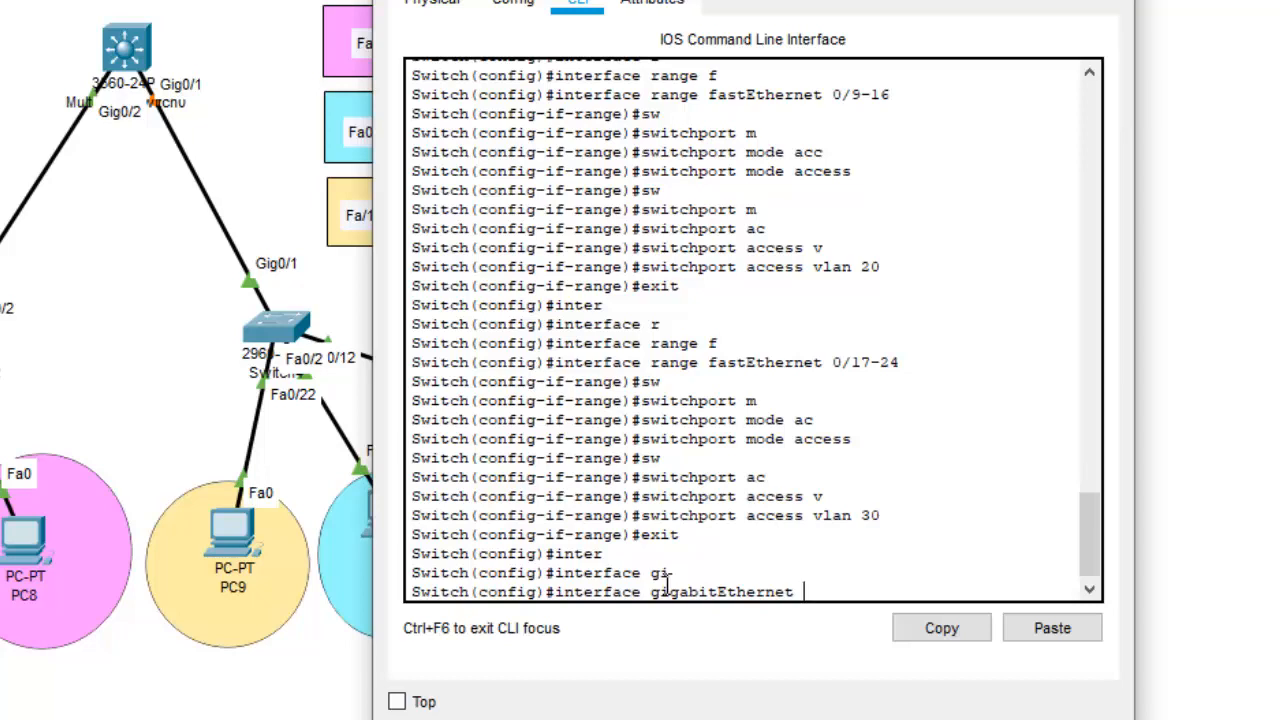
type("0/2")
key("Return")
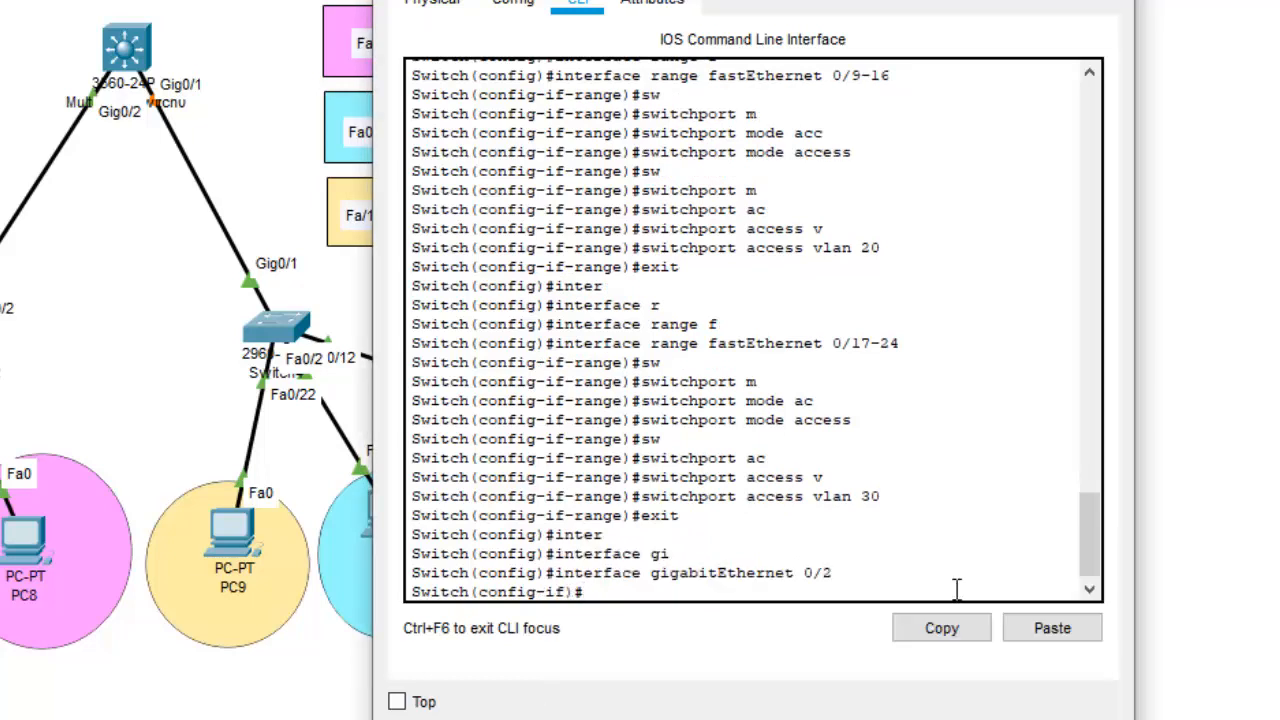
type("sw")
key("Tab")
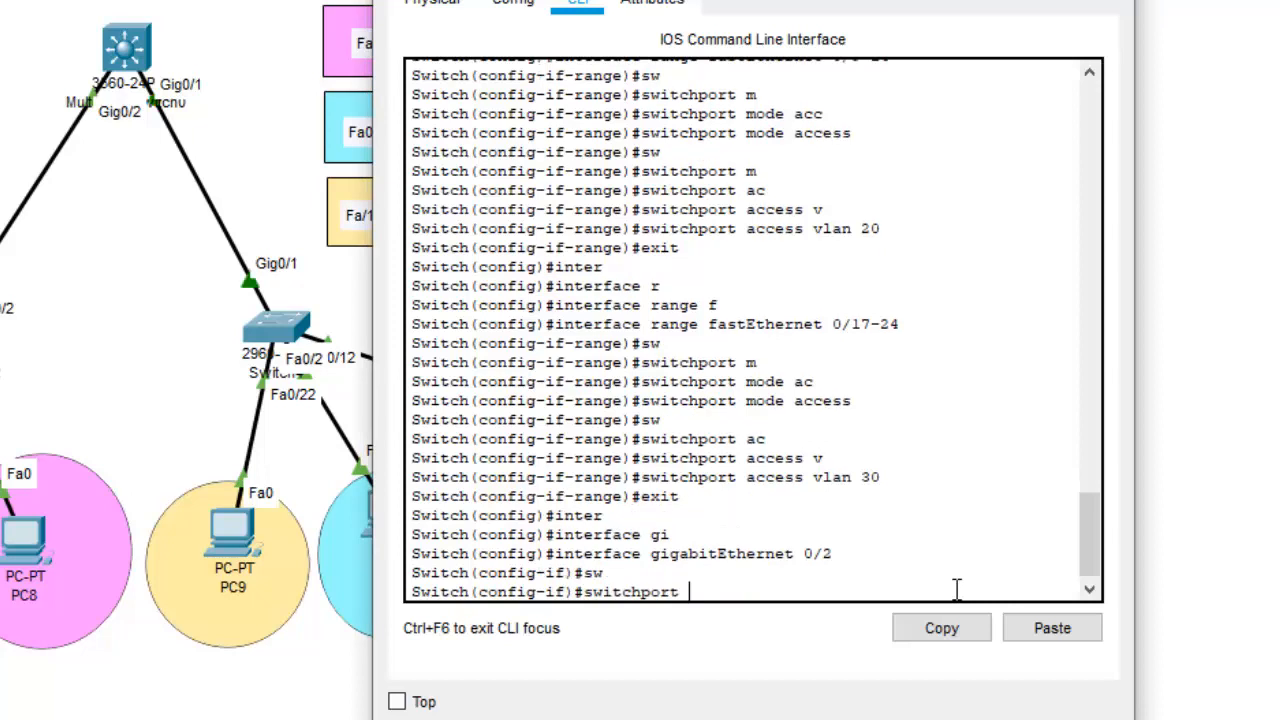
type("mo")
key("Tab")
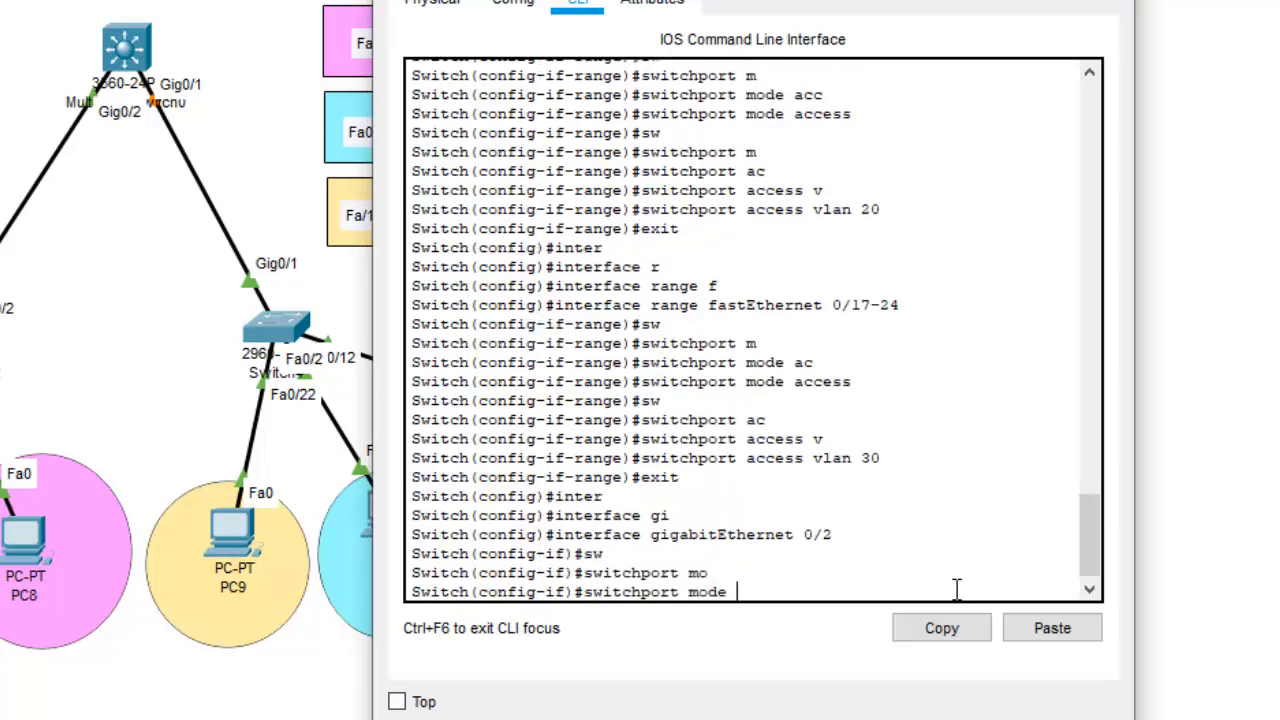
type("tr")
key("Tab")
key("Return")
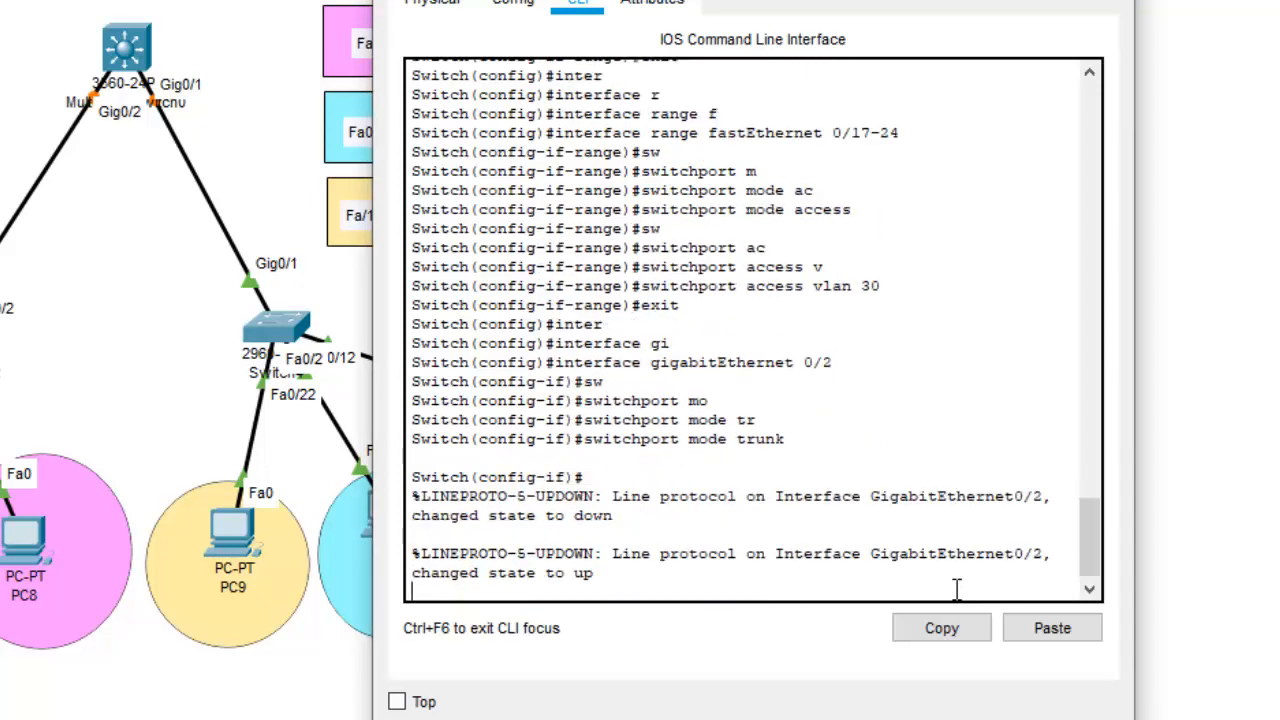
Set VLAN 99 as the native VLAN on the gigabitEthernet 0/2 trunk
type("swi")
key("Tab")
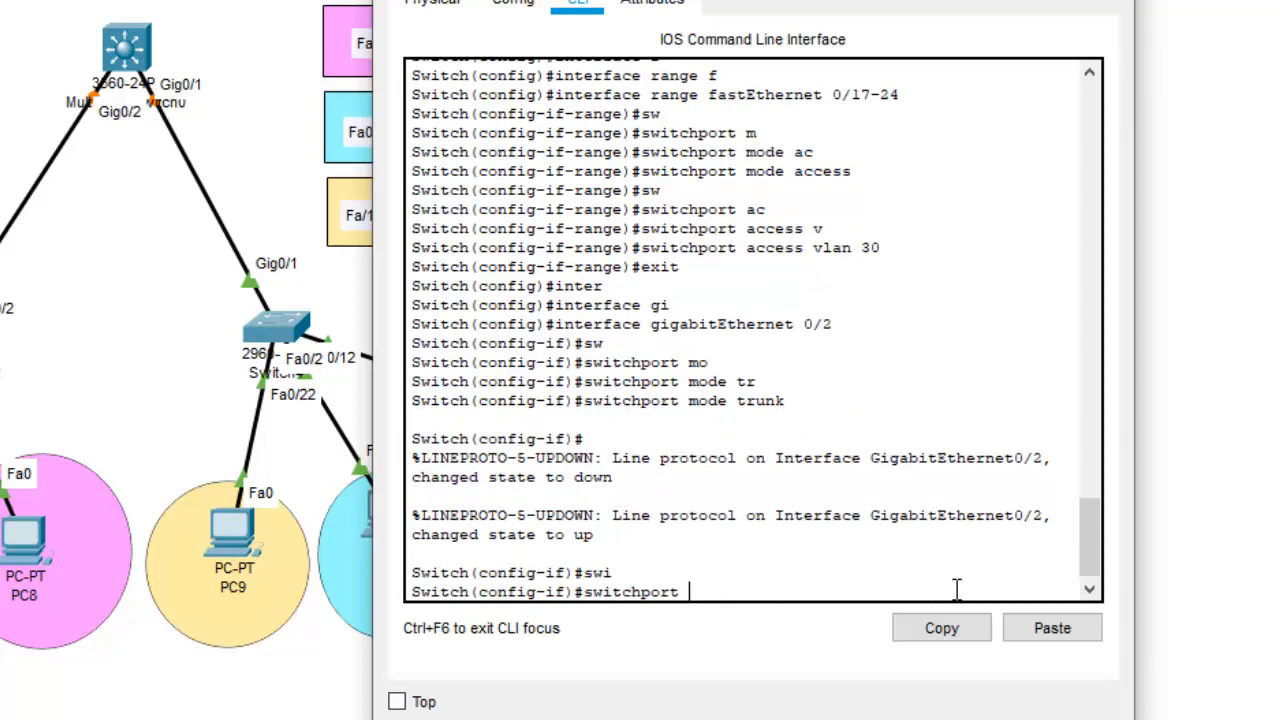
type("tr")
key("Tab")
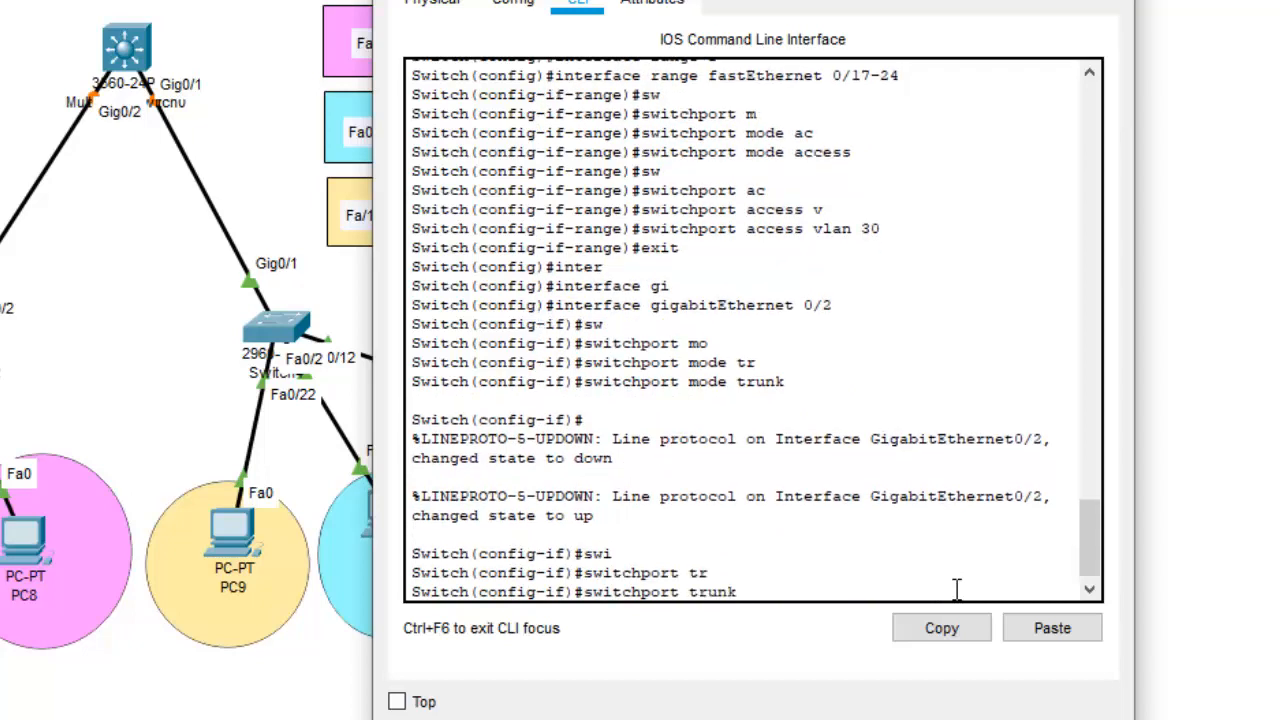
type("n")
key("Tab")
type("v")
key("Tab")
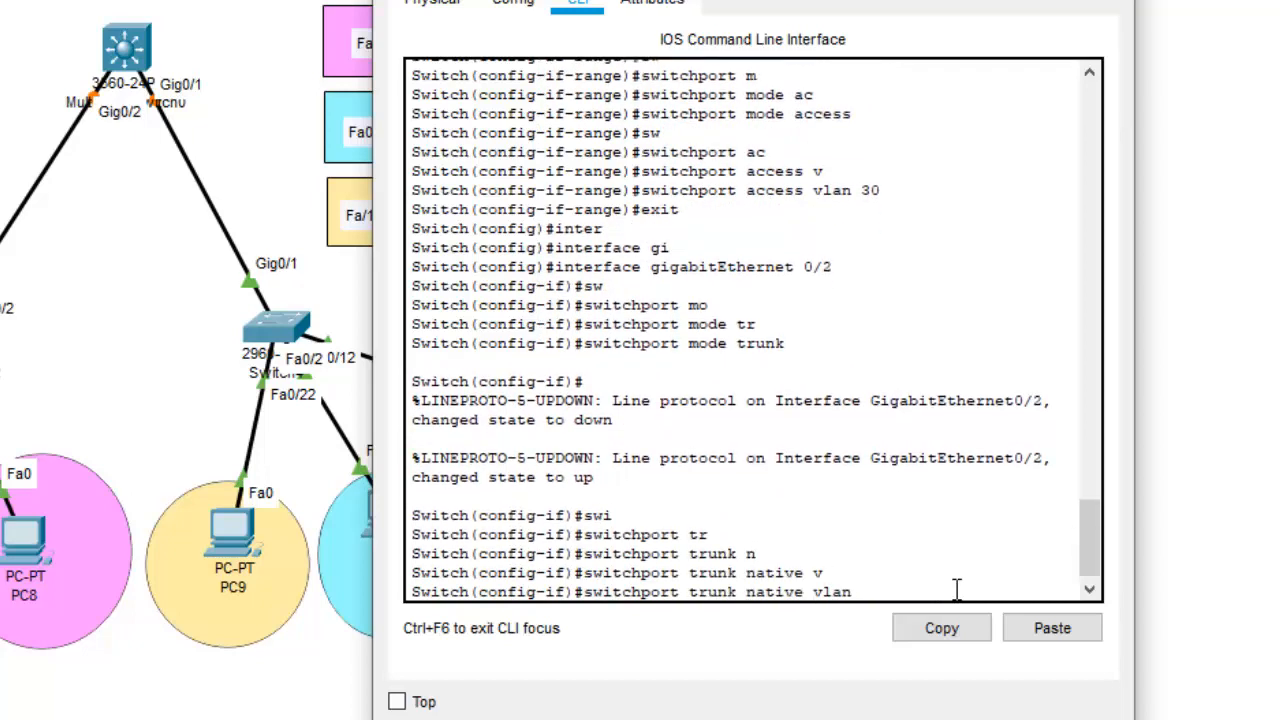
type("99")
key("Return")
Leave interface and global configuration on Switch3, and close its device window
type("exit")
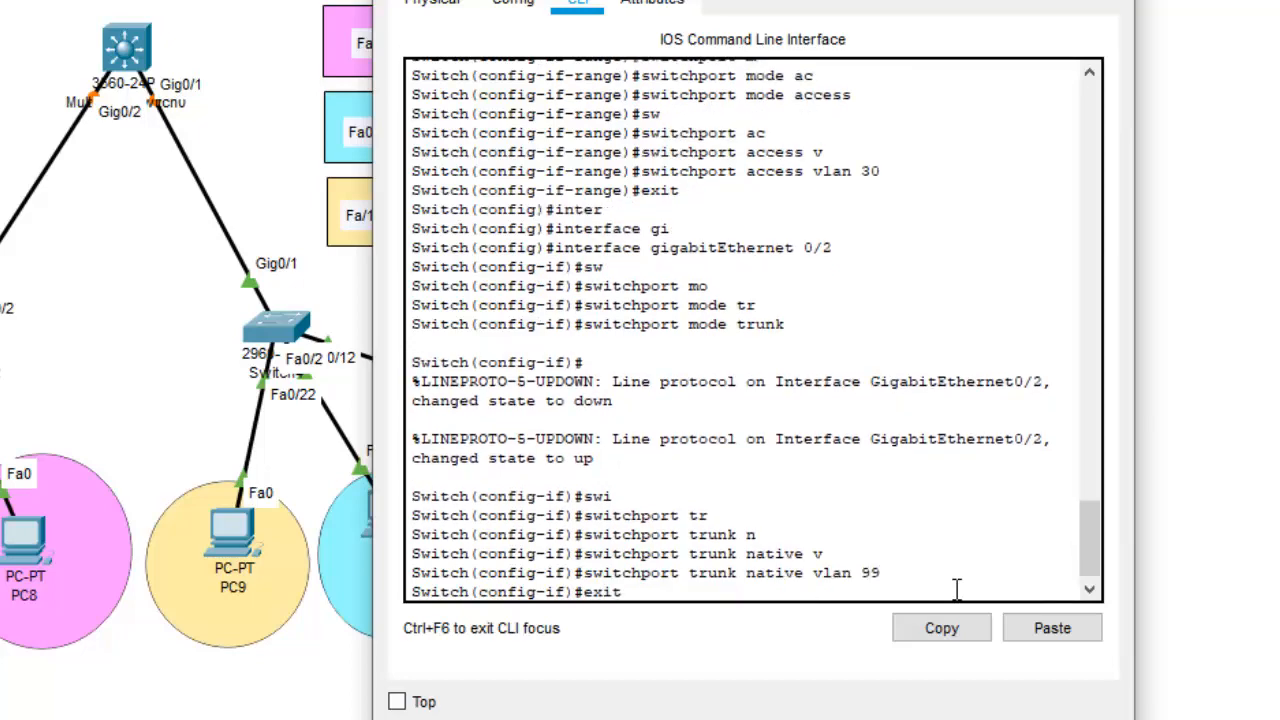
key("Return")
key("Return")
type("exit")
key("Return")
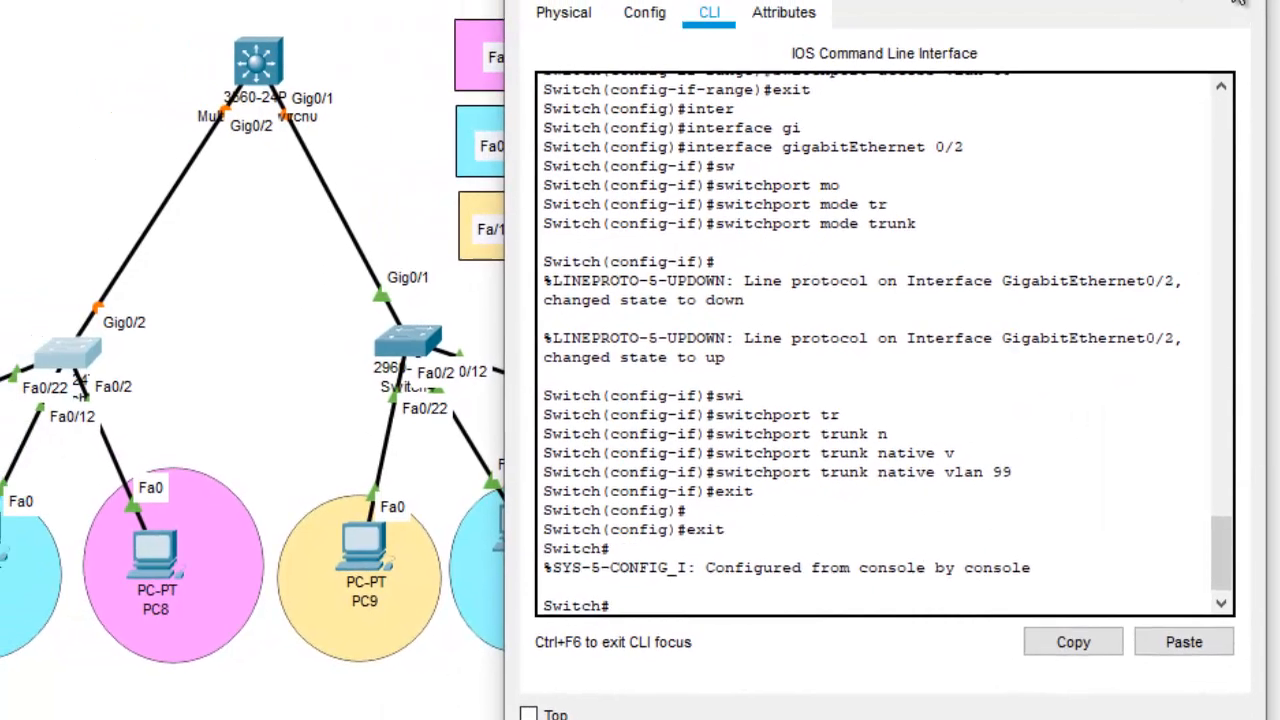
left_click(1239, 2)
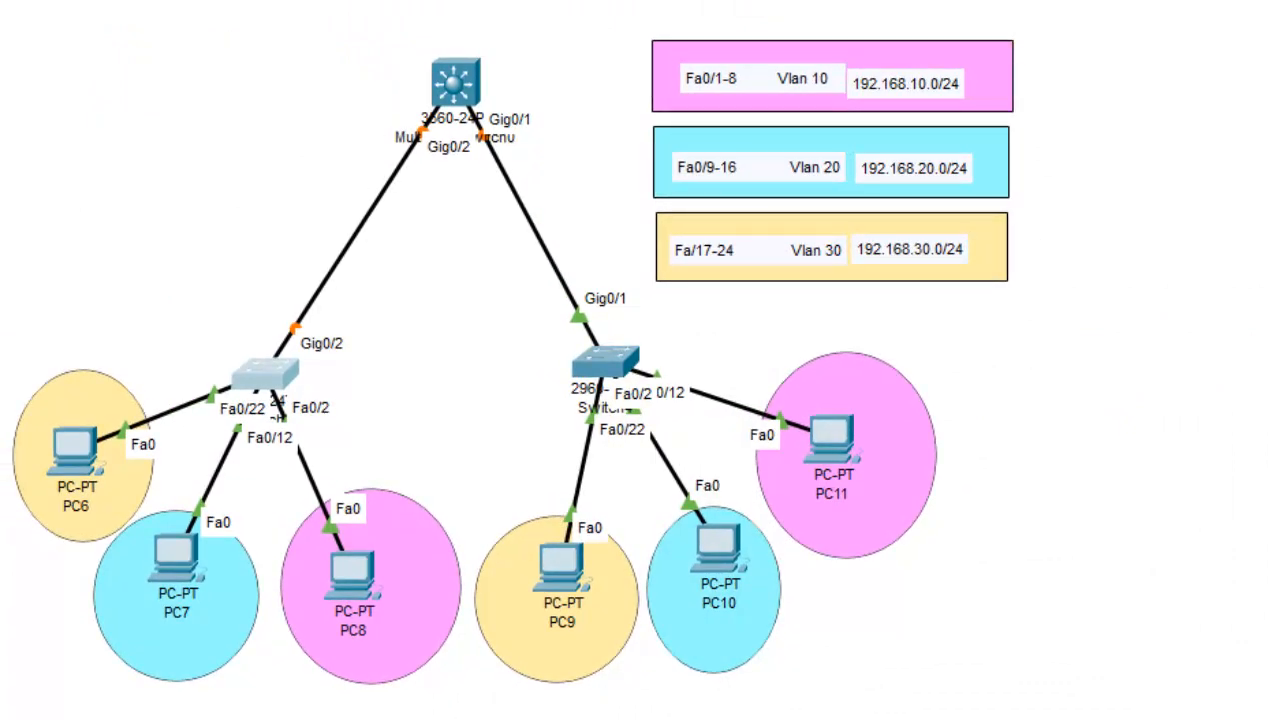
Open the command line of the 3560 multilayer switch and enter global configuration mode from privileged mode
left_click(476, 82)
left_click(907, 33)
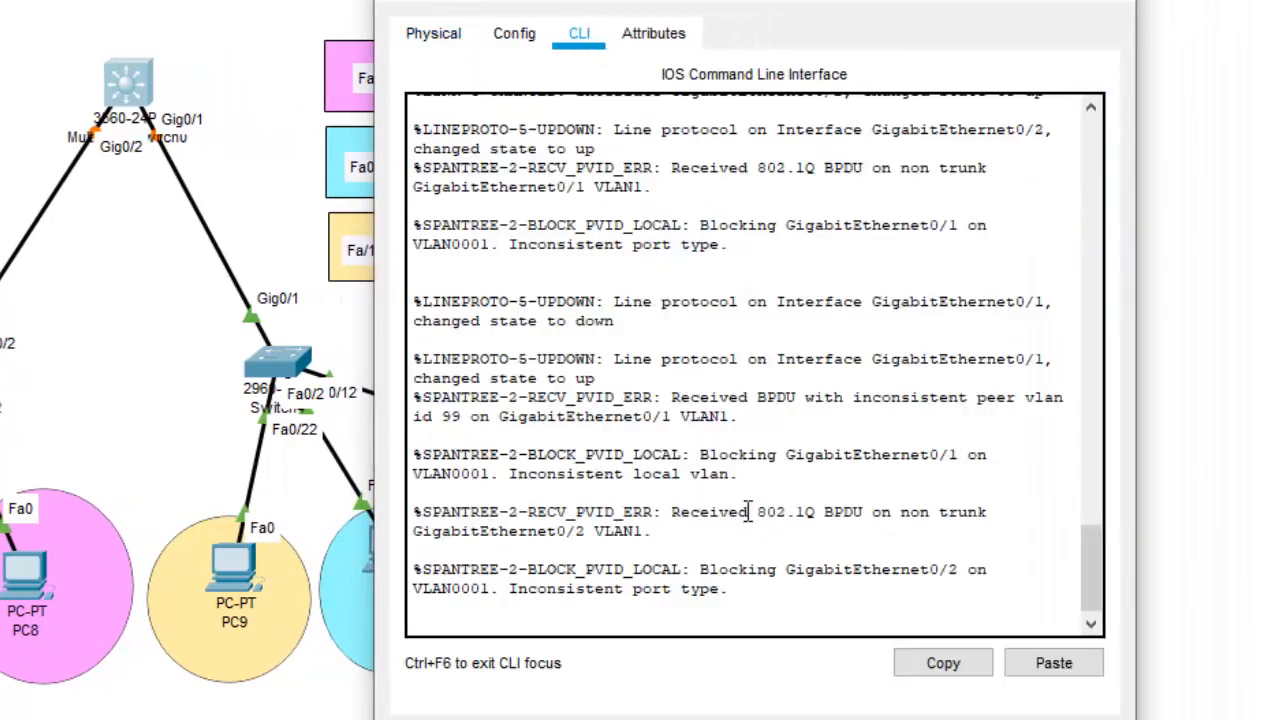
key("Return")
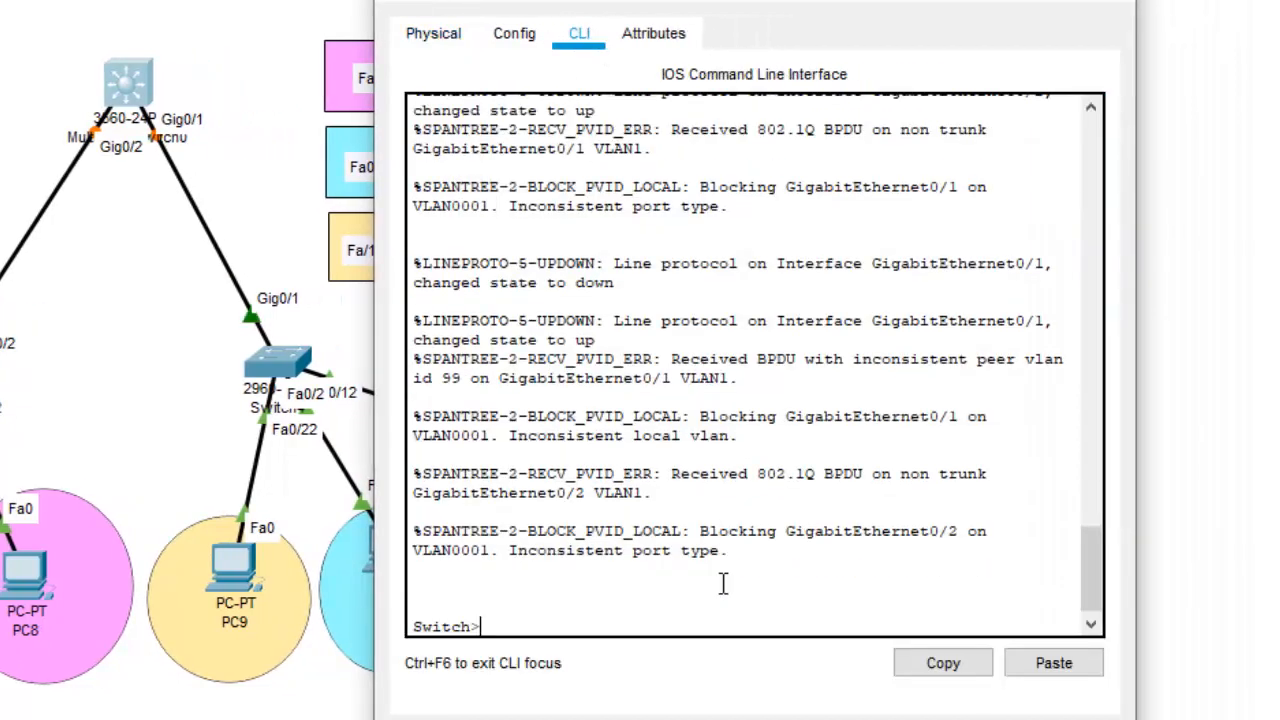
type("en")
key("Return")
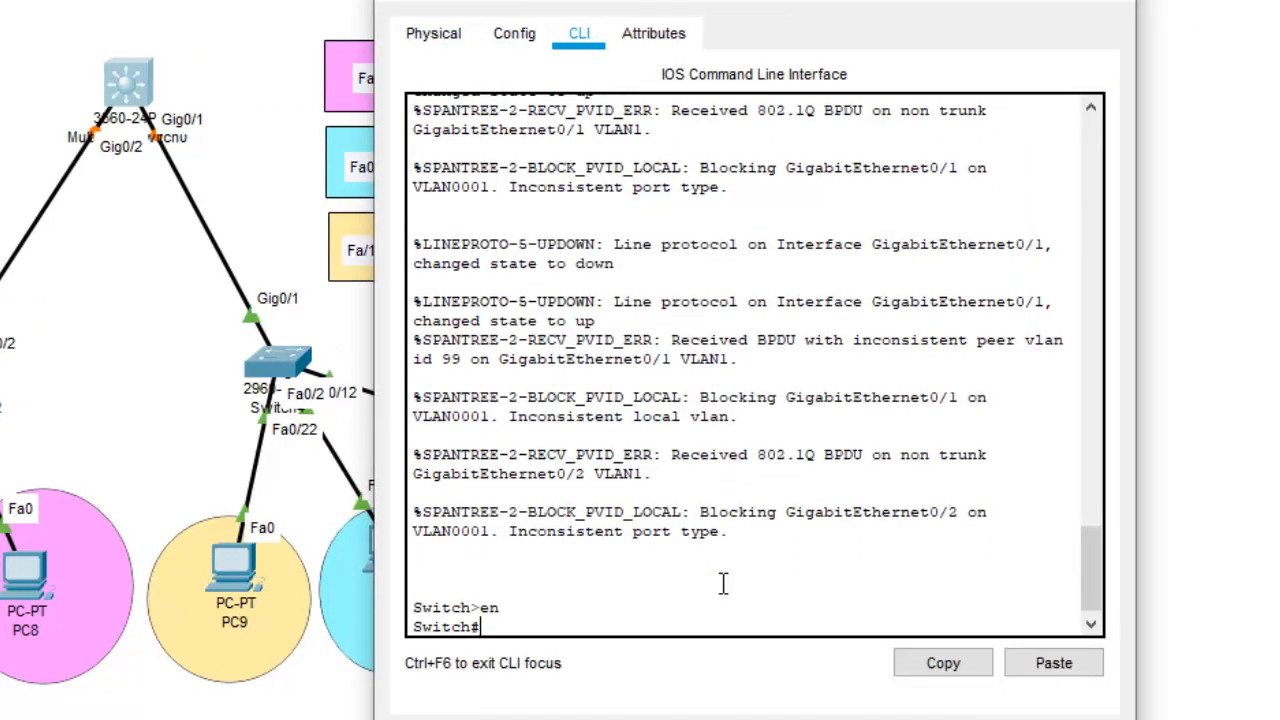
type("con")
key("Tab")
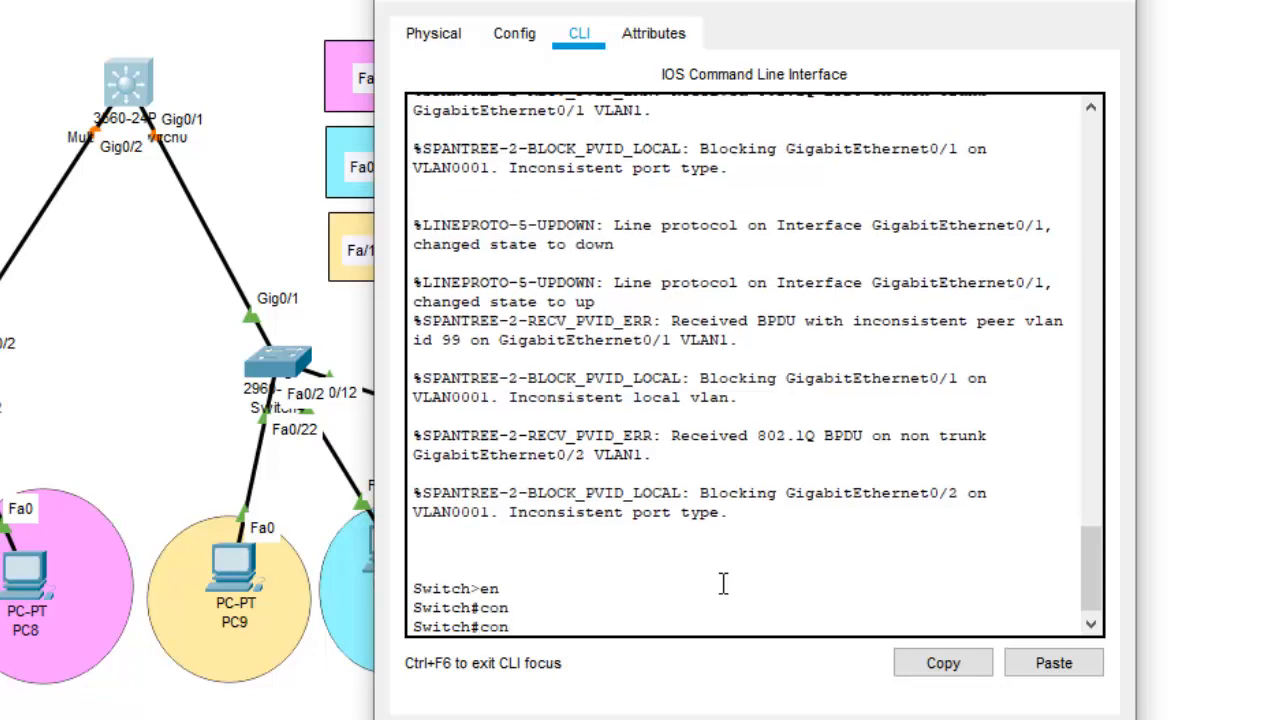
type("fi")
key("Tab")
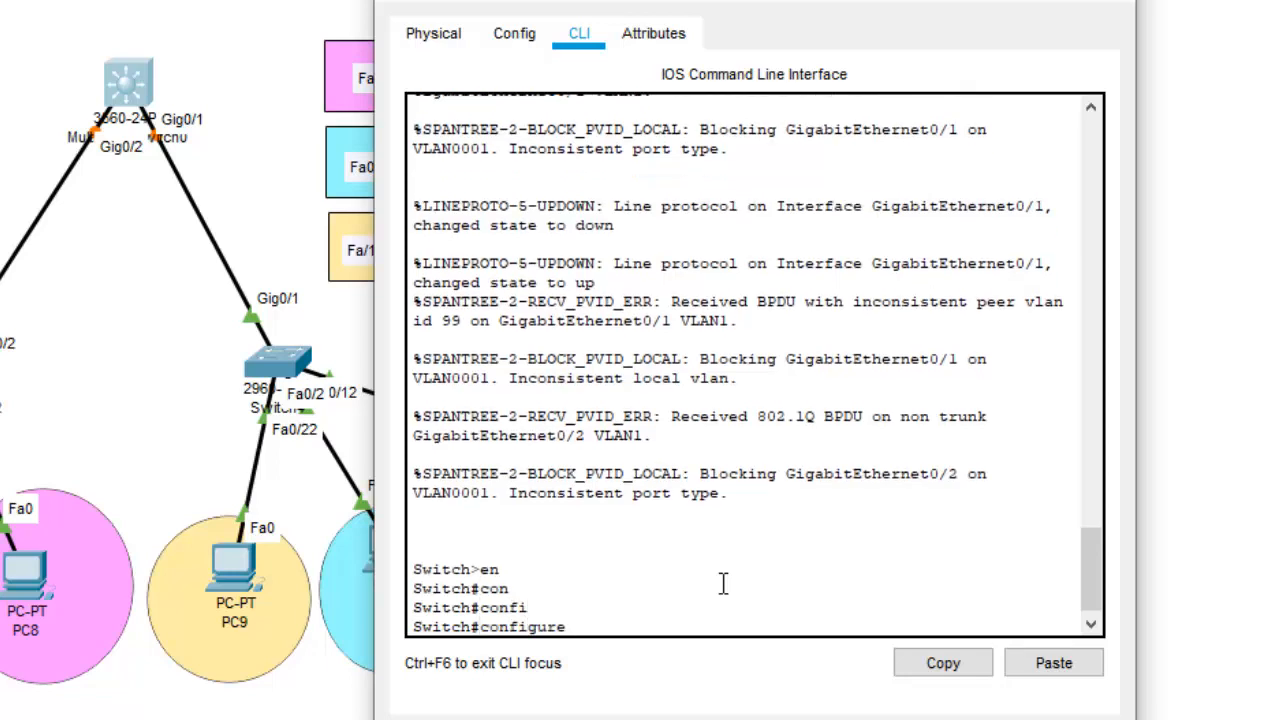
type("ter")
key("Tab")
key("Return")
key("Return")
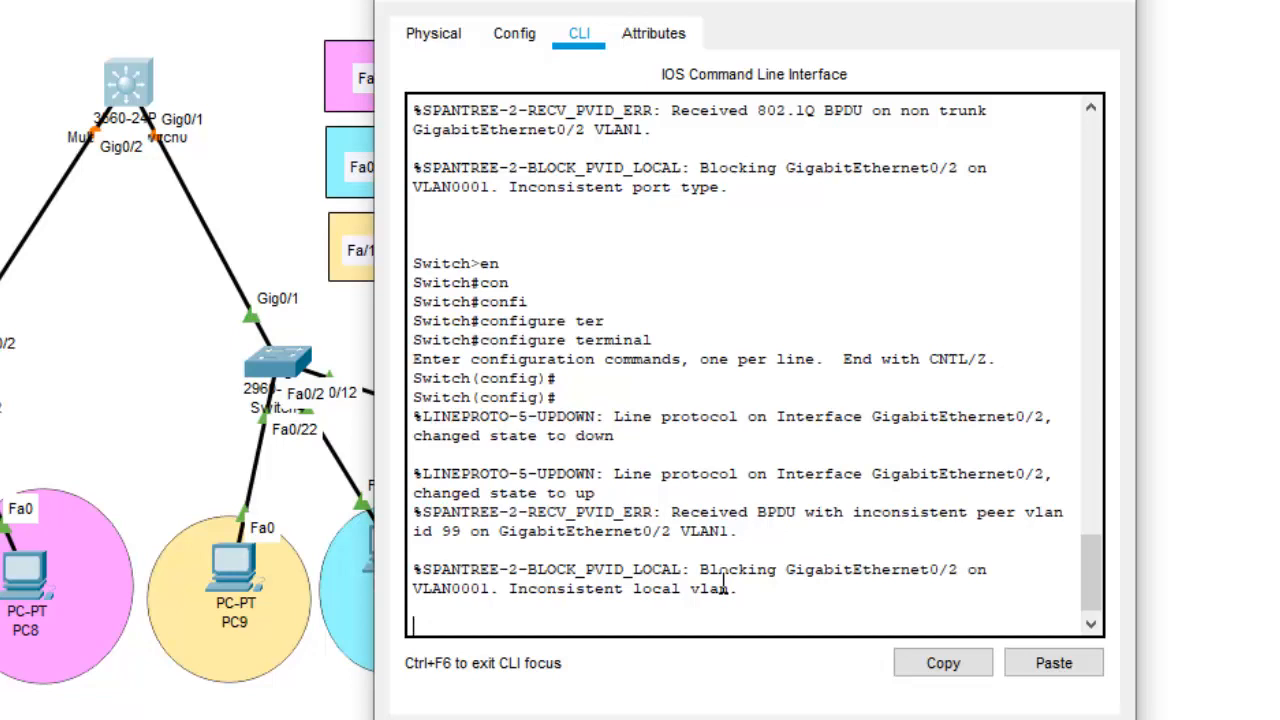
key("Return")
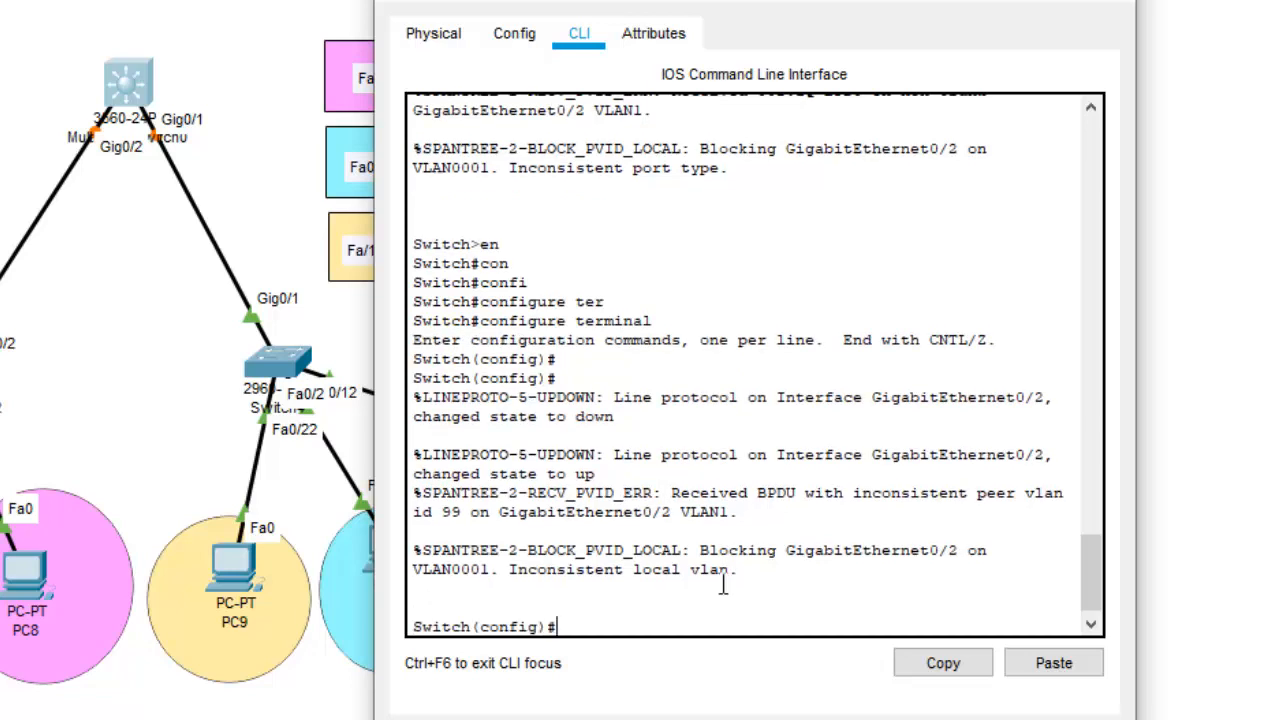
Create VLAN 10 on the multilayer switch and name it Student
type("va")
key("Tab")
type("l")
key("Tab")
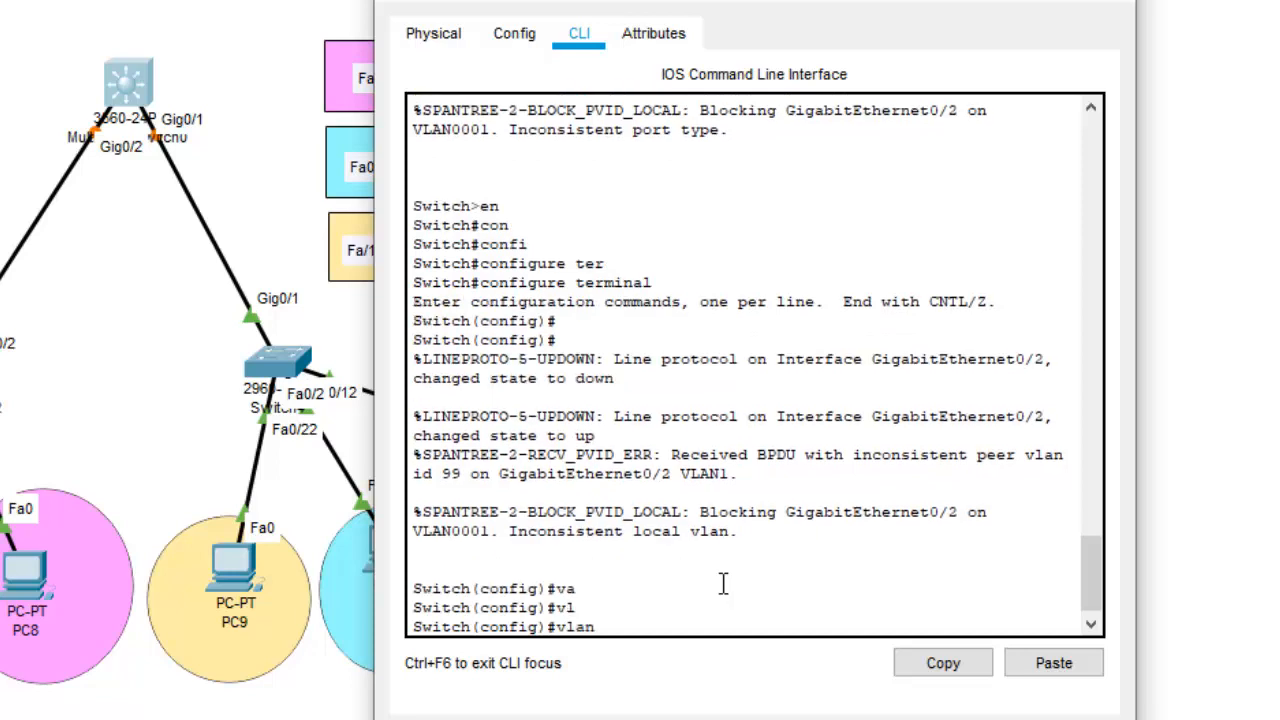
type("10")
key("Return")
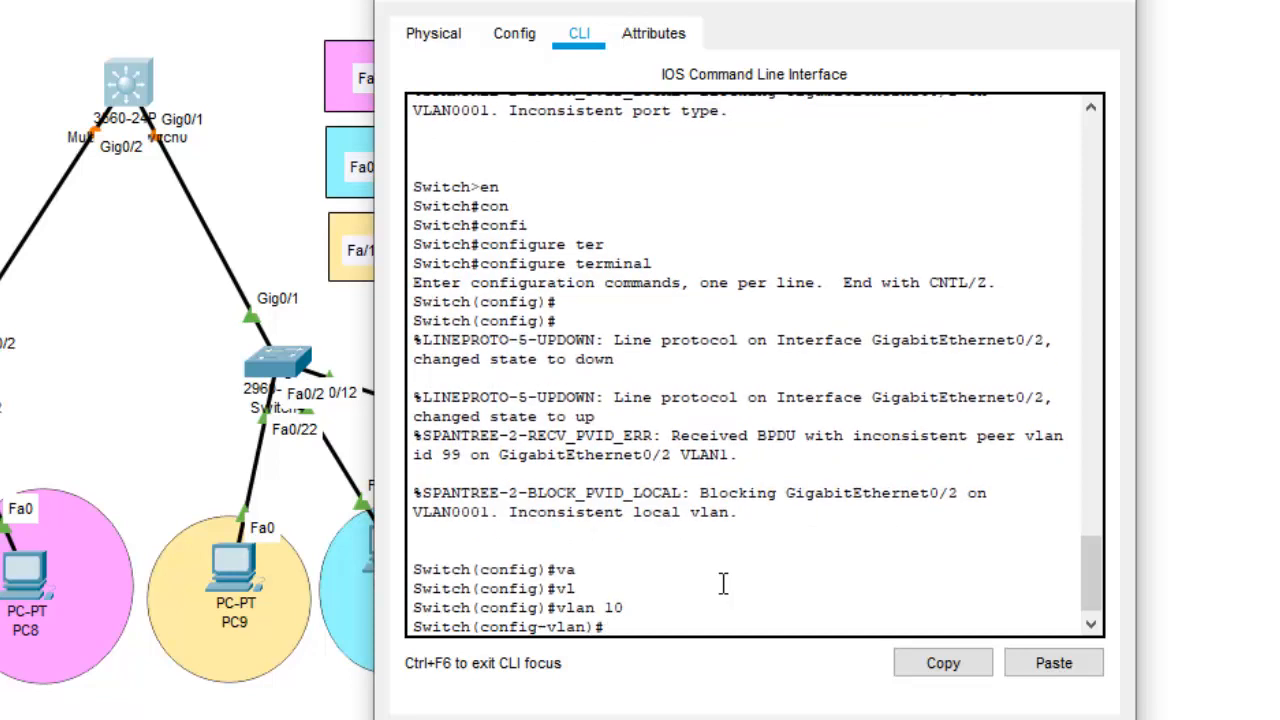
type("name")
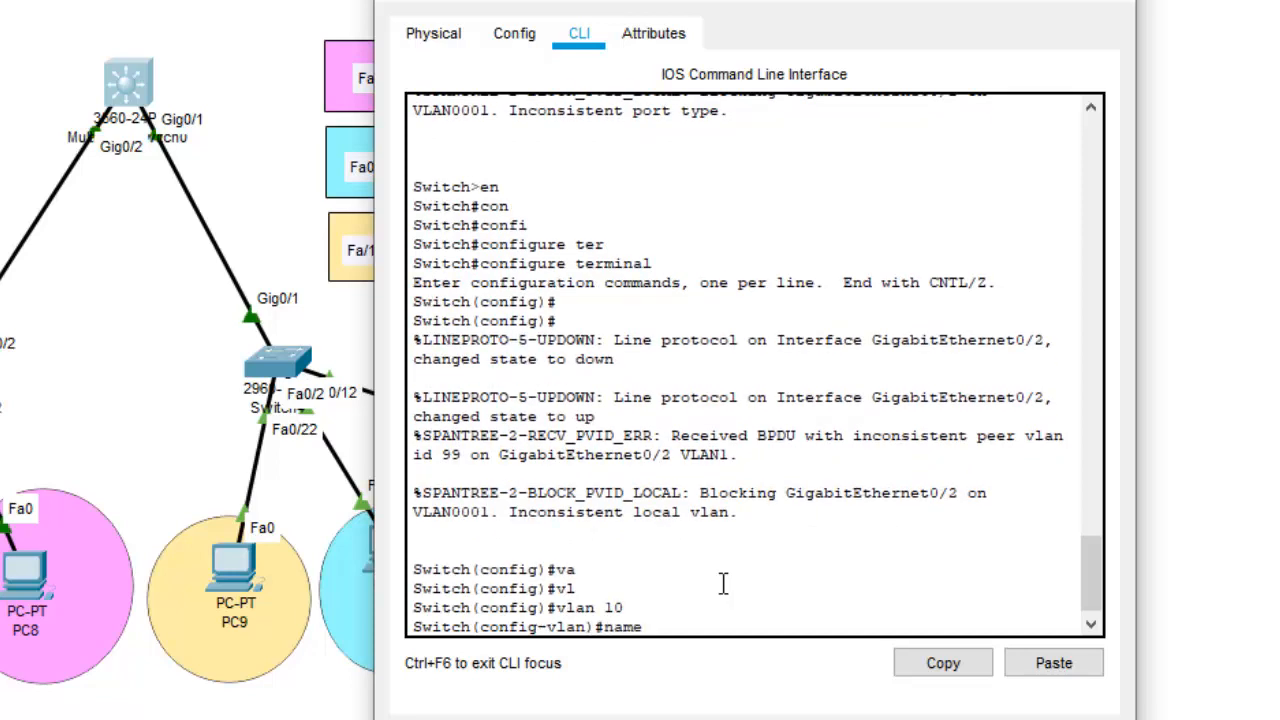
type(" Student")
key("Return")
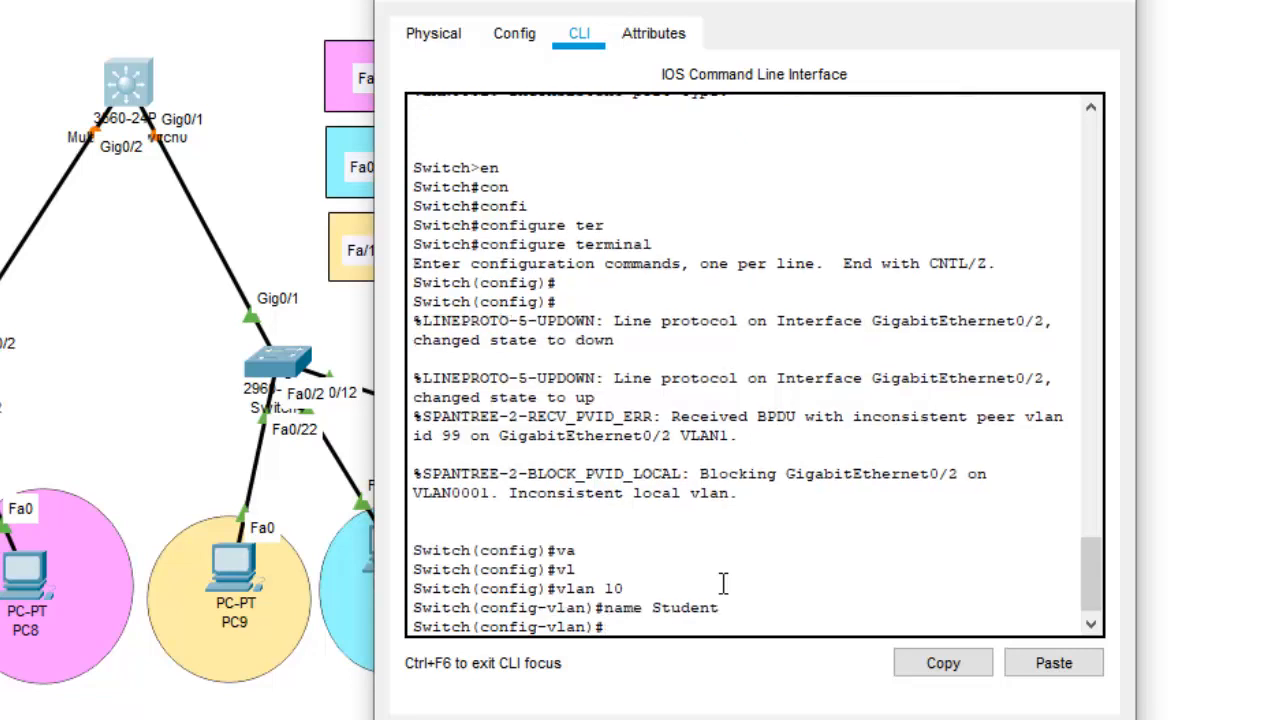
Create VLAN 20 on the multilayer switch and name it teacher
type("vl")
key("Return")
type("vlan 20")
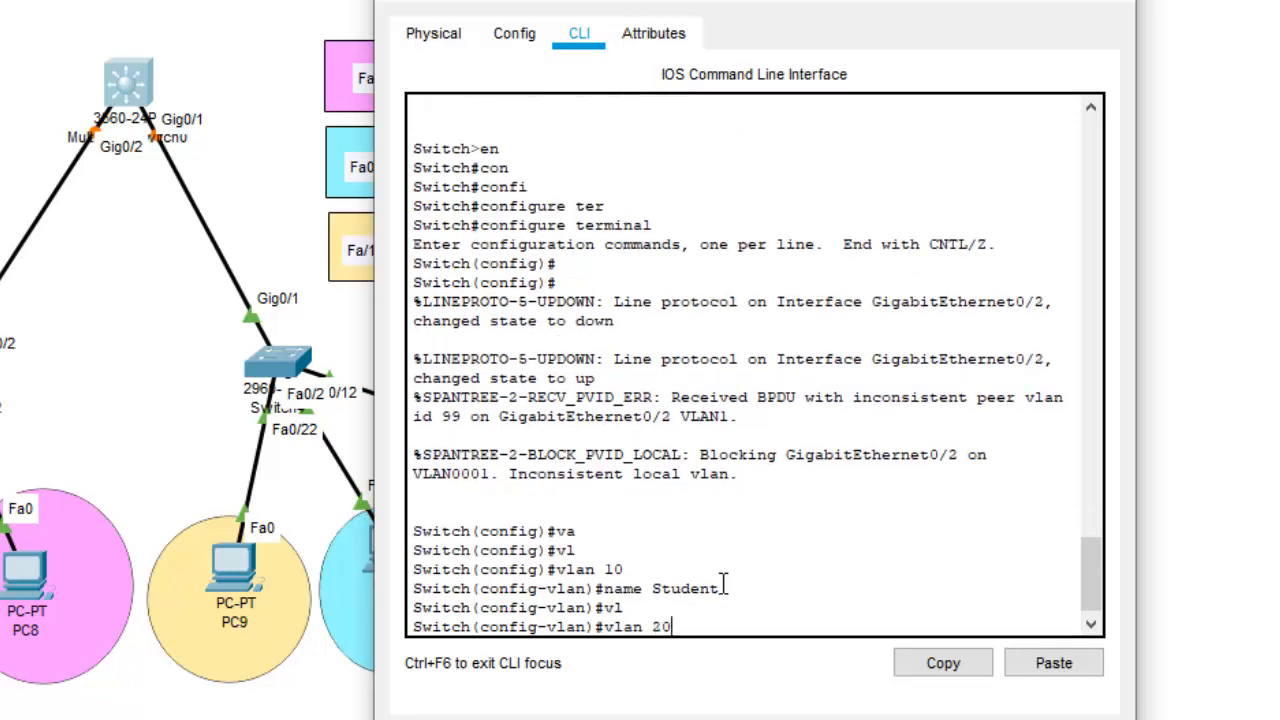
key("Return")
type("name")
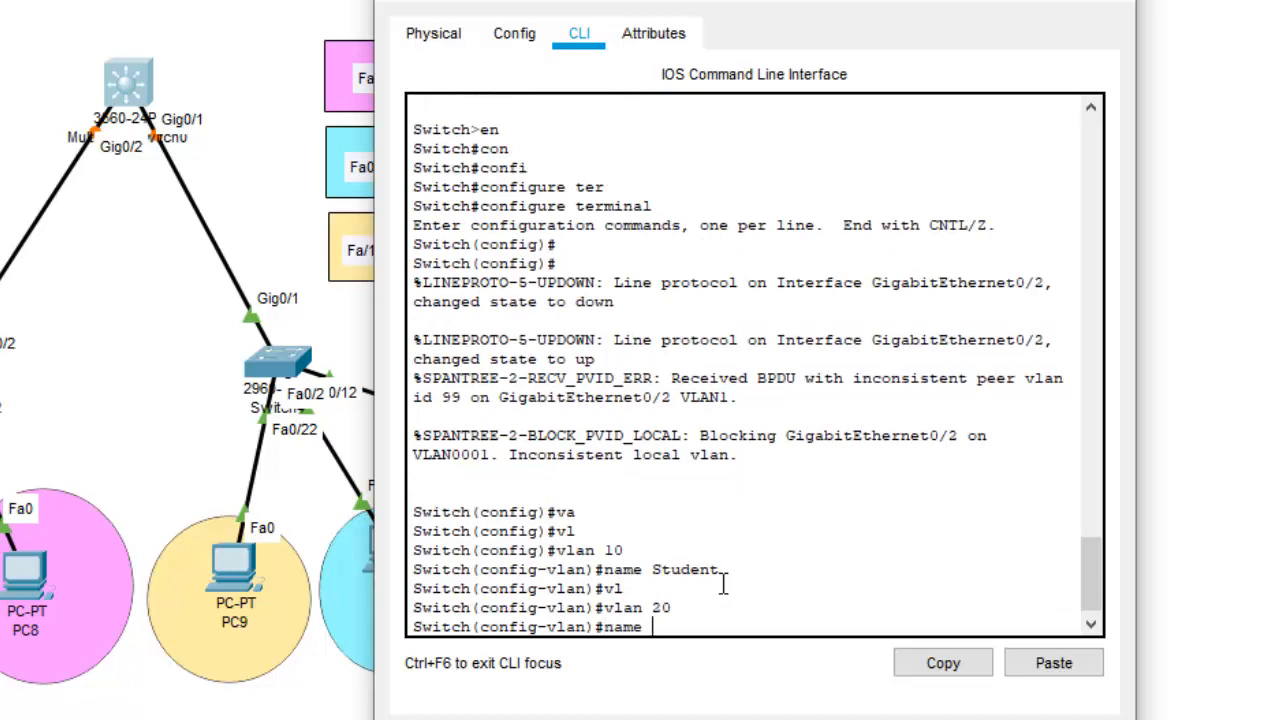
type(" teacher")
key("Return")
Create VLAN 30 on the multilayer switch and name it admin
type("vlan)#v")
key("Tab")
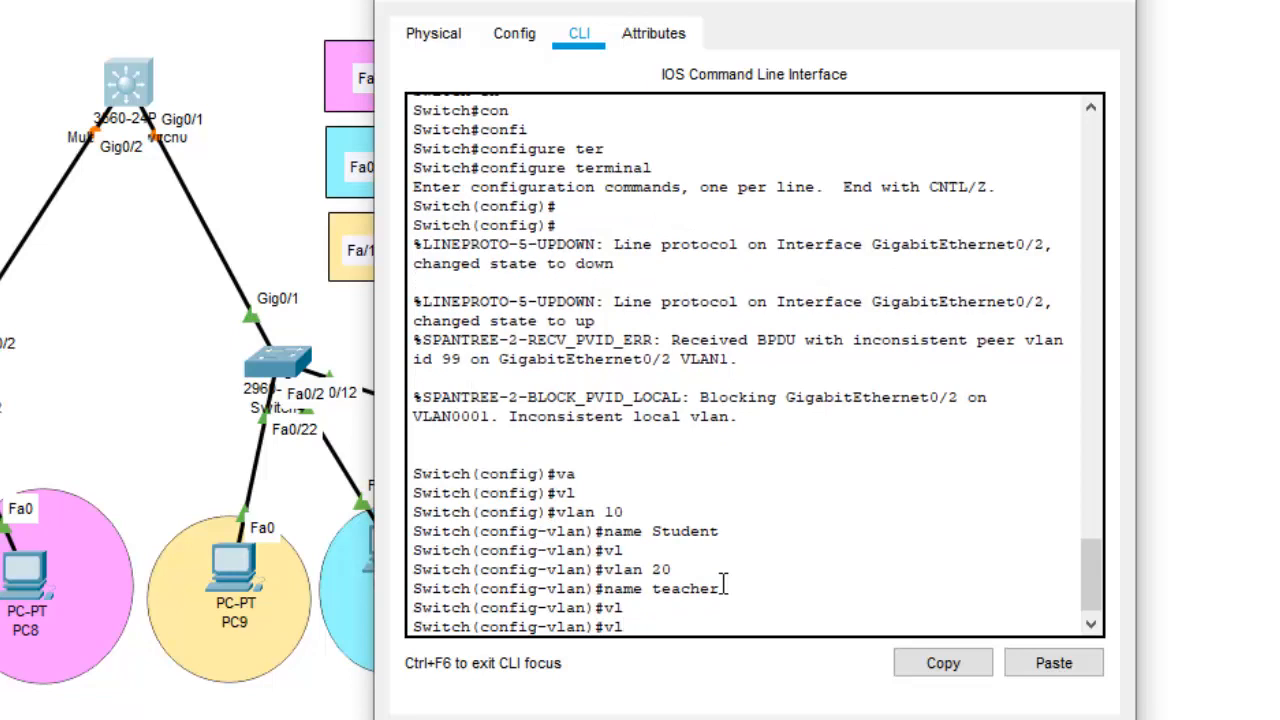
type("an 30")
key("Return")
type("name ")
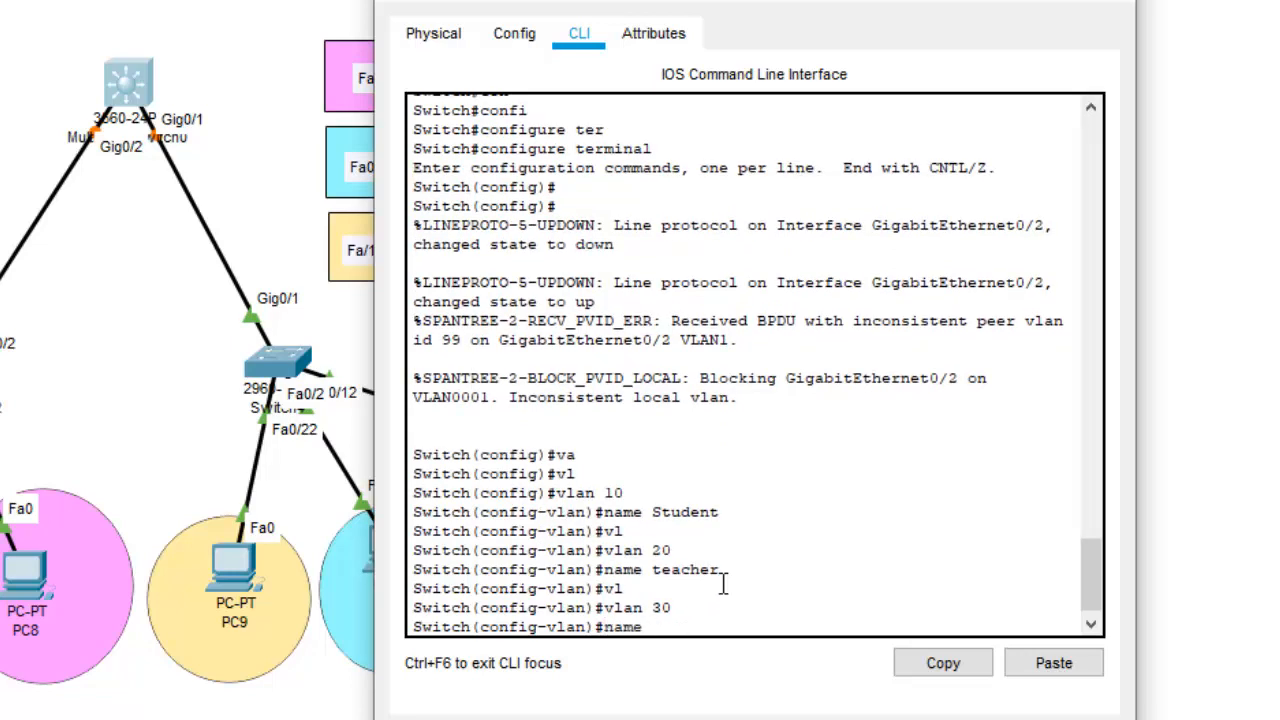
type("am")
type("min")
key("Return")
Create VLAN 99 on the multilayer switch, name it management, and leave VLAN configuration
type("vm")
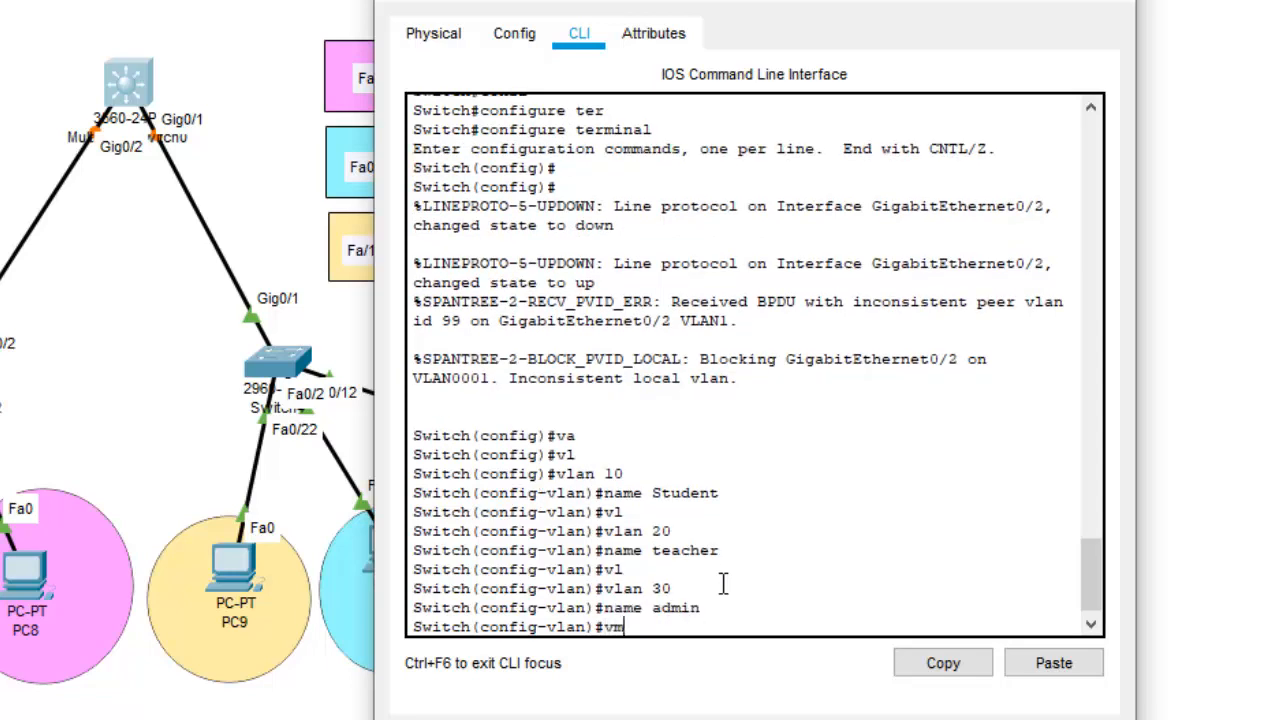
type("l")
key("BackSpace")
key("BackSpace")
type("lan 99")
key("Return")
type("name ")
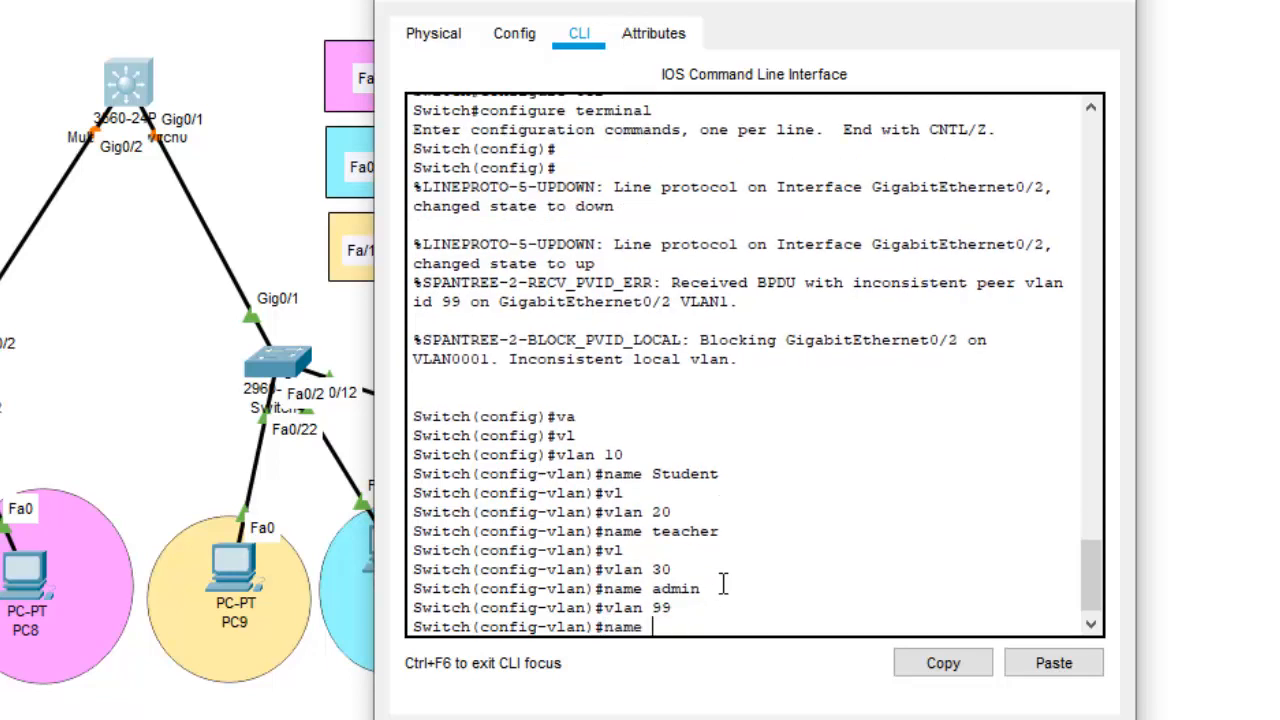
type("management")
key("Return")
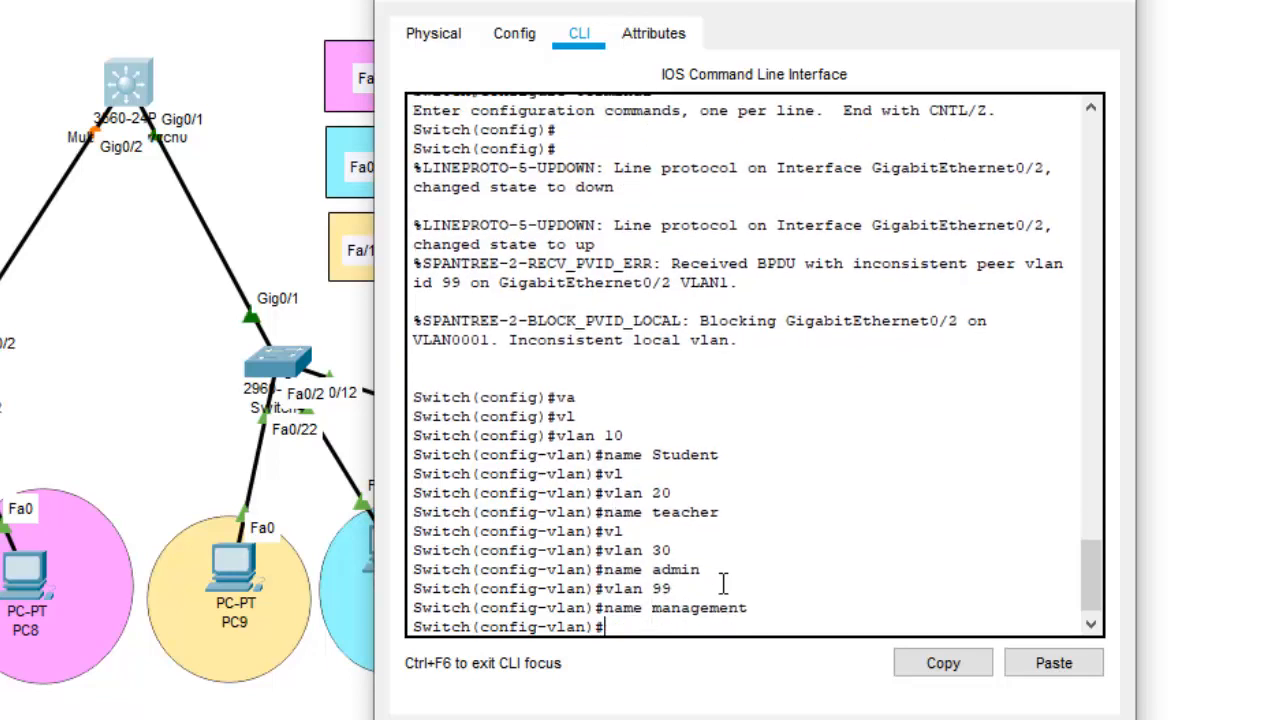
type("exit")
key("Return")
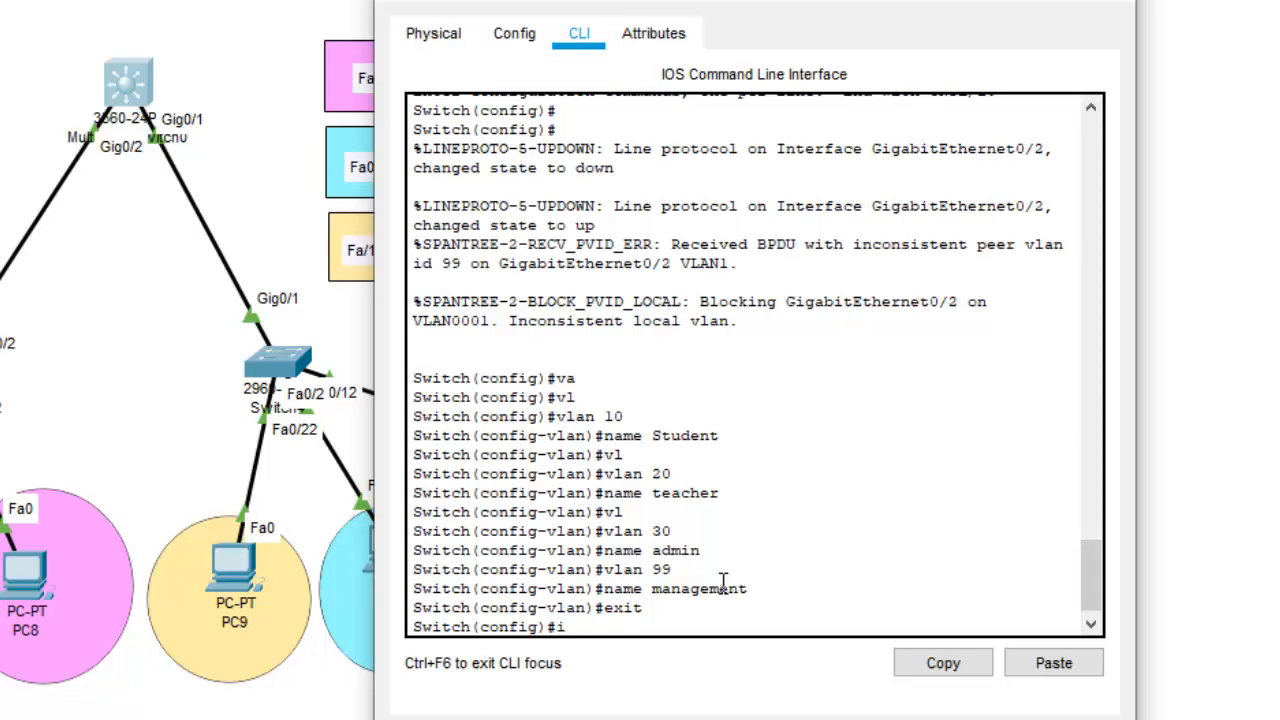
Create the virtual interface for VLAN 10 on the multilayer switch and enter its configuration
type("nter")
key("Tab")
type("vl")
key("Tab")
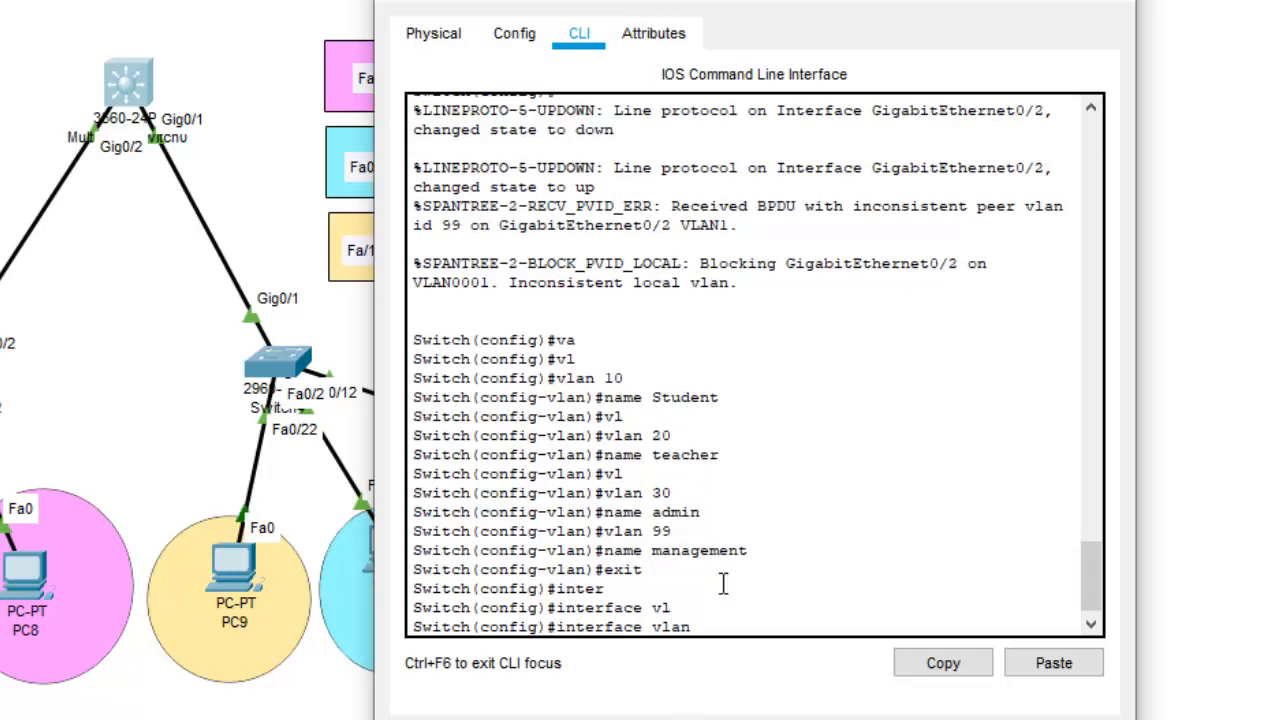
type("10")
key("Return")
key("Return")
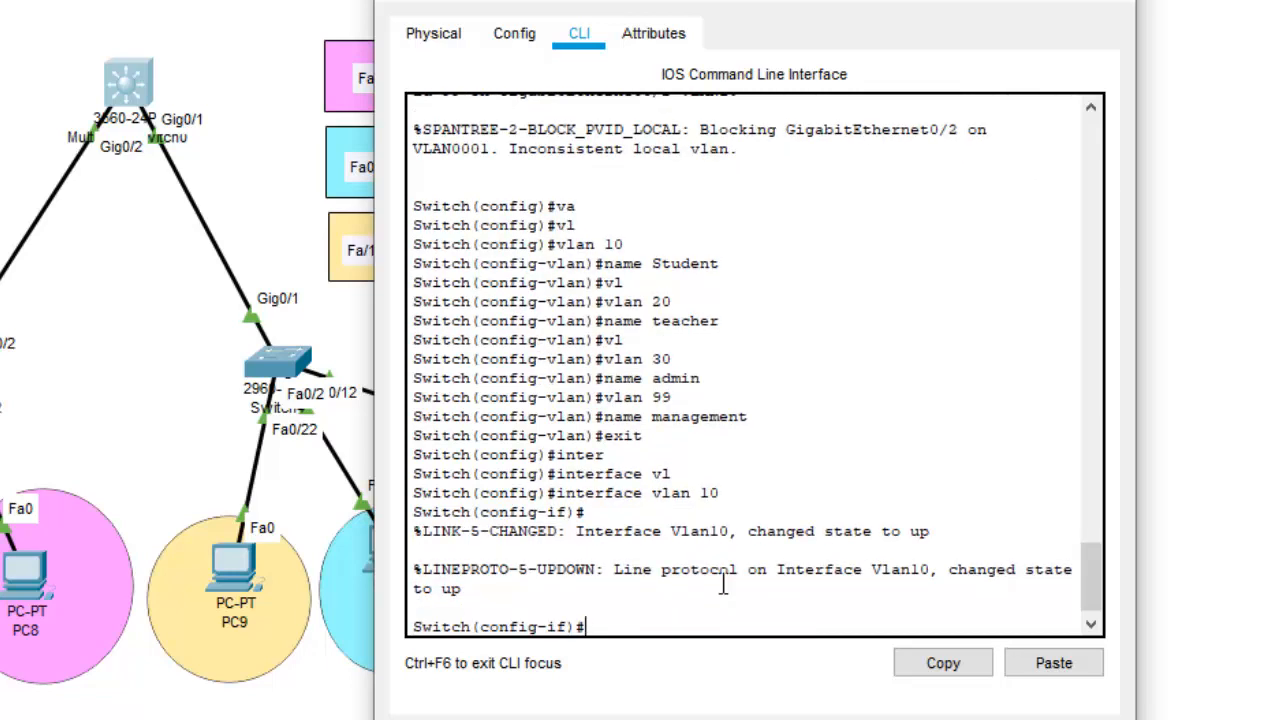
Give the VLAN 10 interface the description "Default gateway svi for student 192.168.10.0/24"
type("des")
key("Tab")
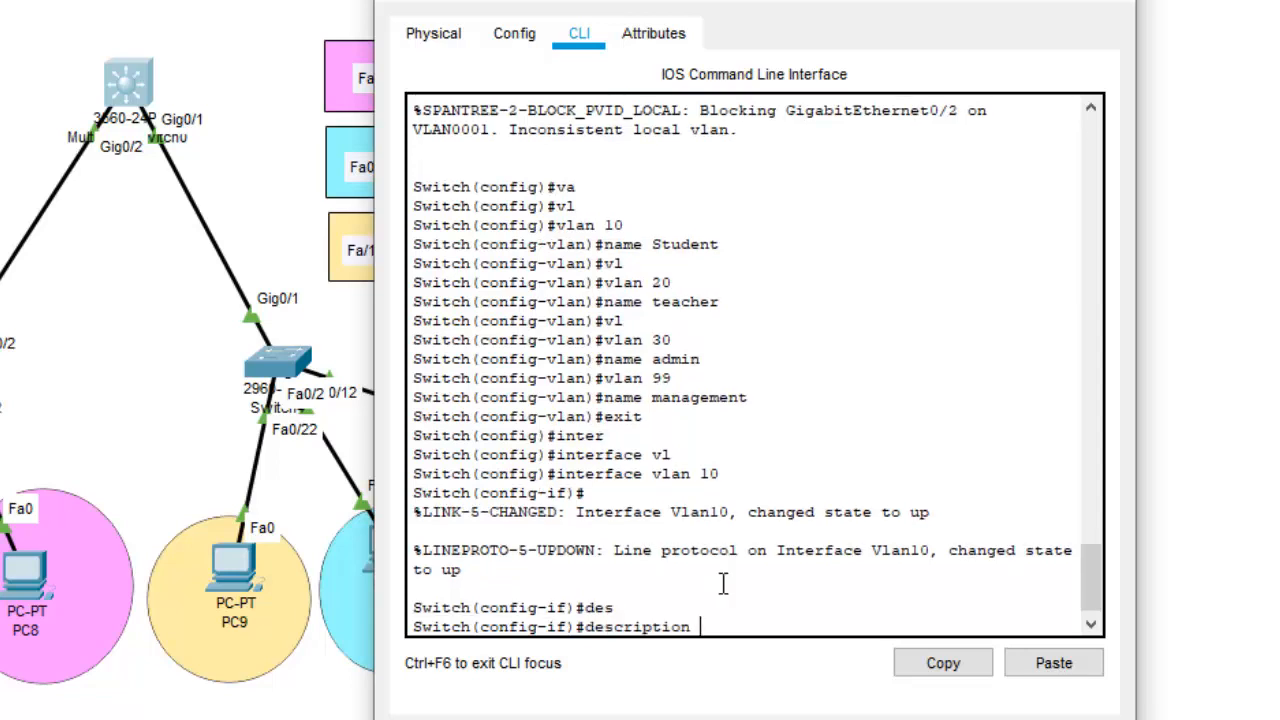
type("Defa")
key("BackSpace")
key("BackSpace")
key("BackSpace")
key("BackSpace")
type("D")
key("BackSpace")
type("Default gateway")
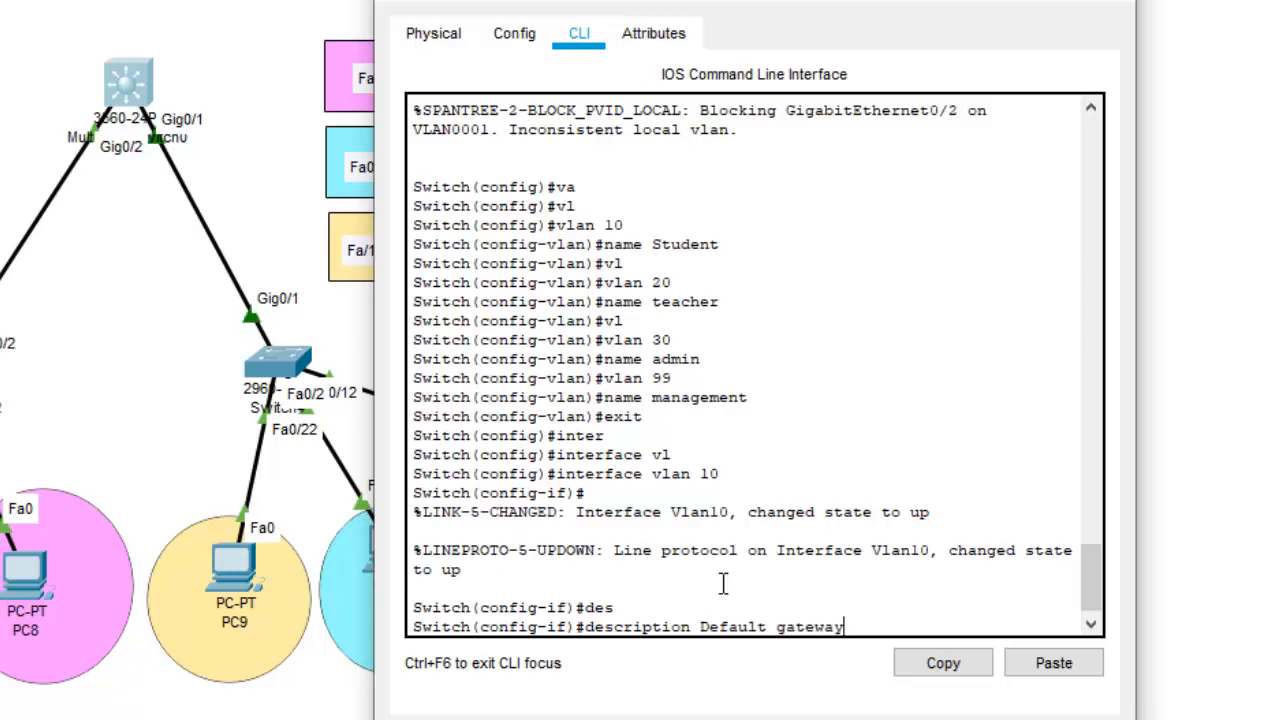
type(" svi for")
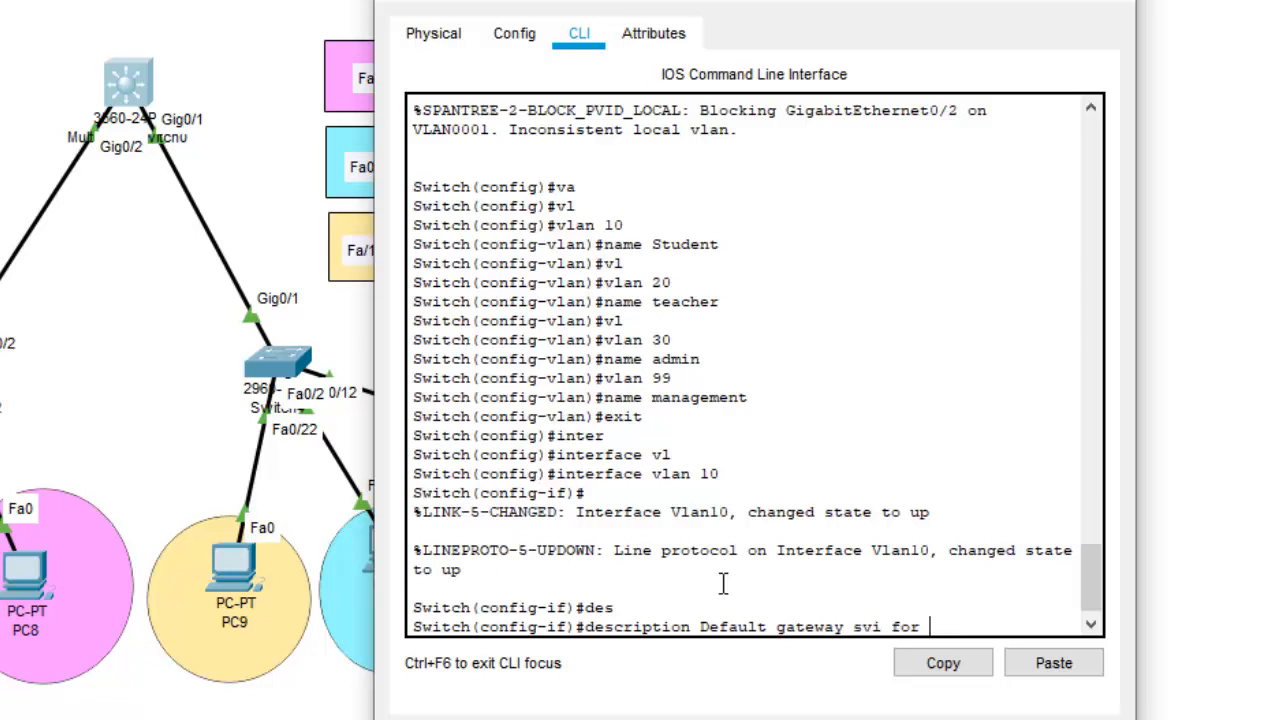
type(" student 192.1")
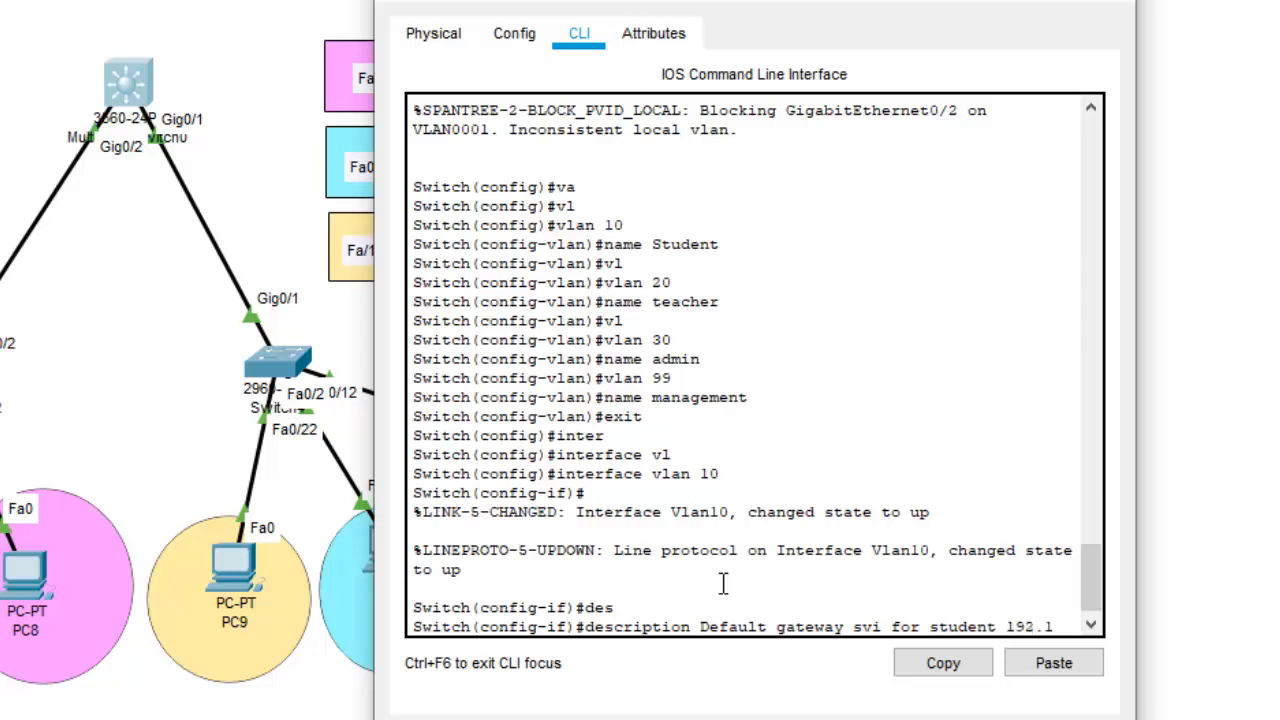
type("68.")
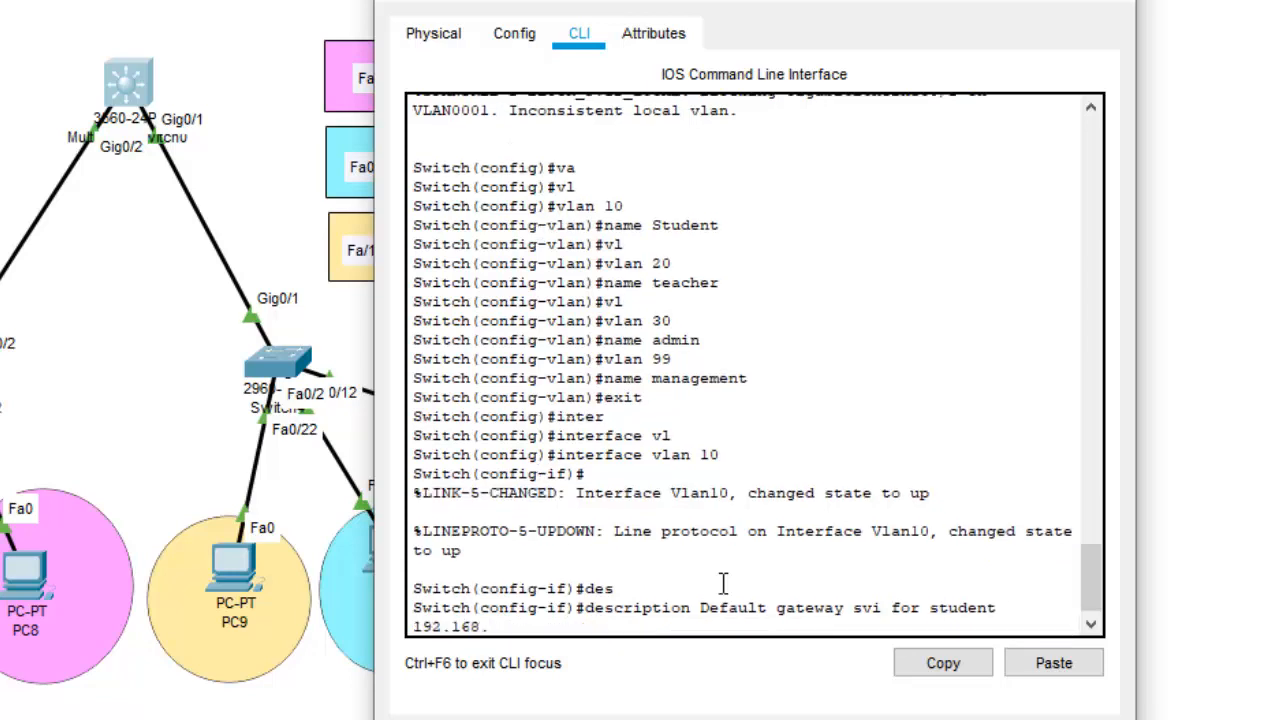
type("10.0/24")
key("Return")
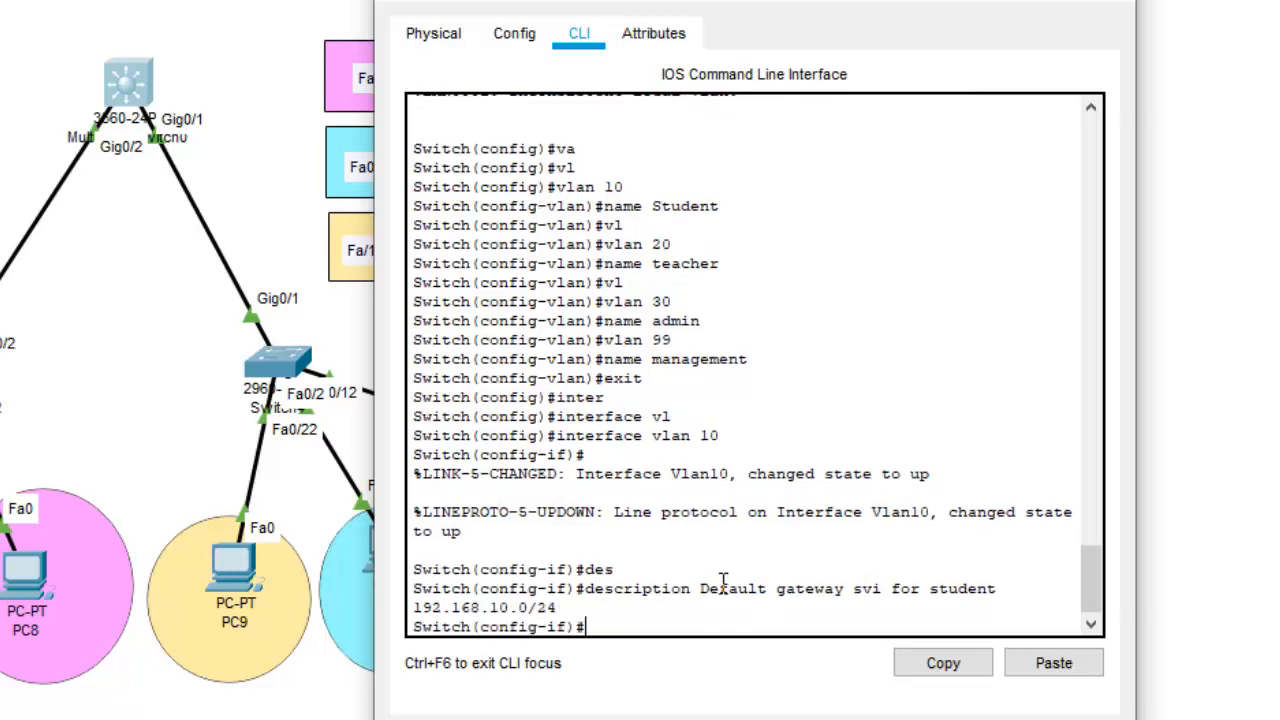
Assign IP address 192.168.10.1 with subnet mask 255.255.255.0 to the VLAN 10 interface
type("ip add")
key("Tab")
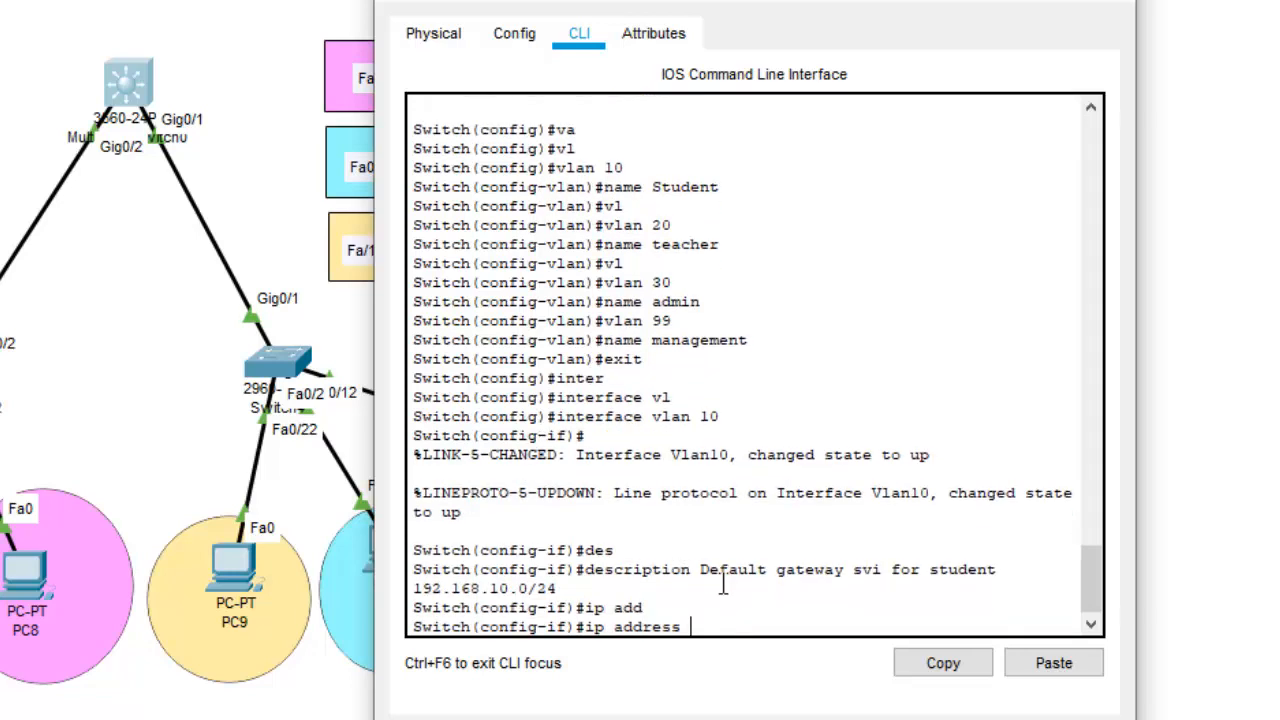
type("192.168.10.1 255.2")
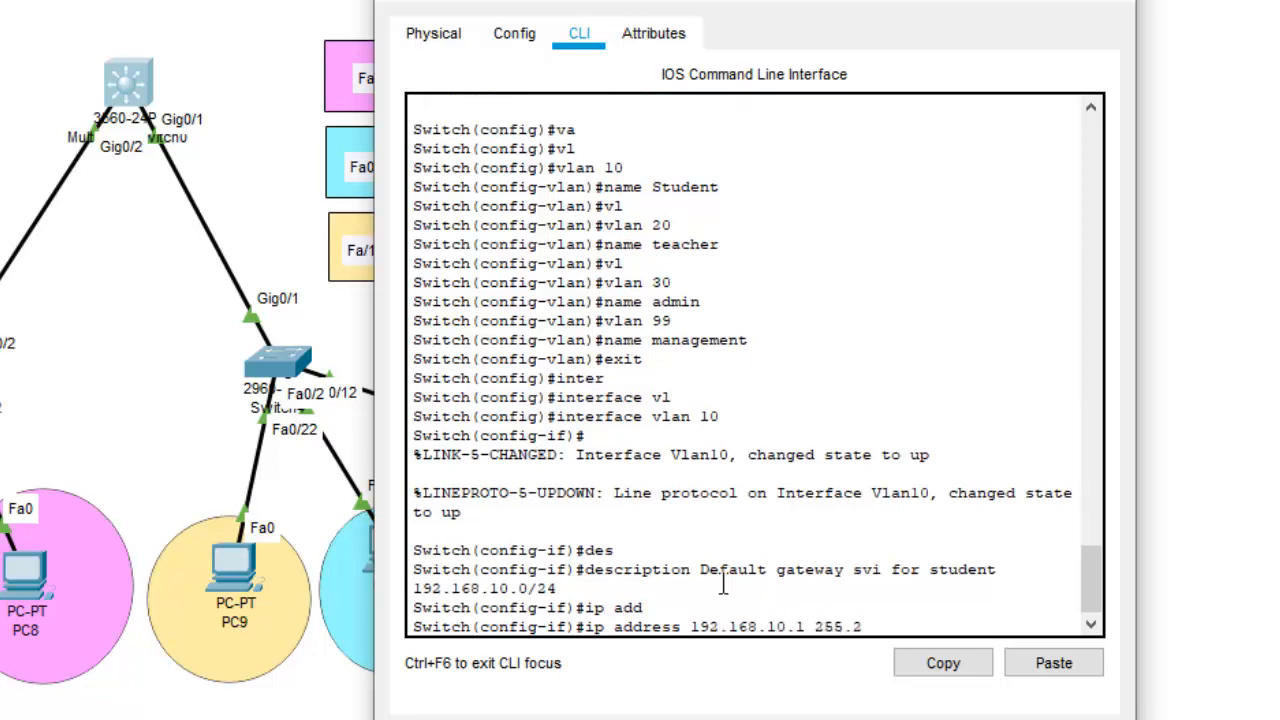
type("55.255.0")
key("Return")
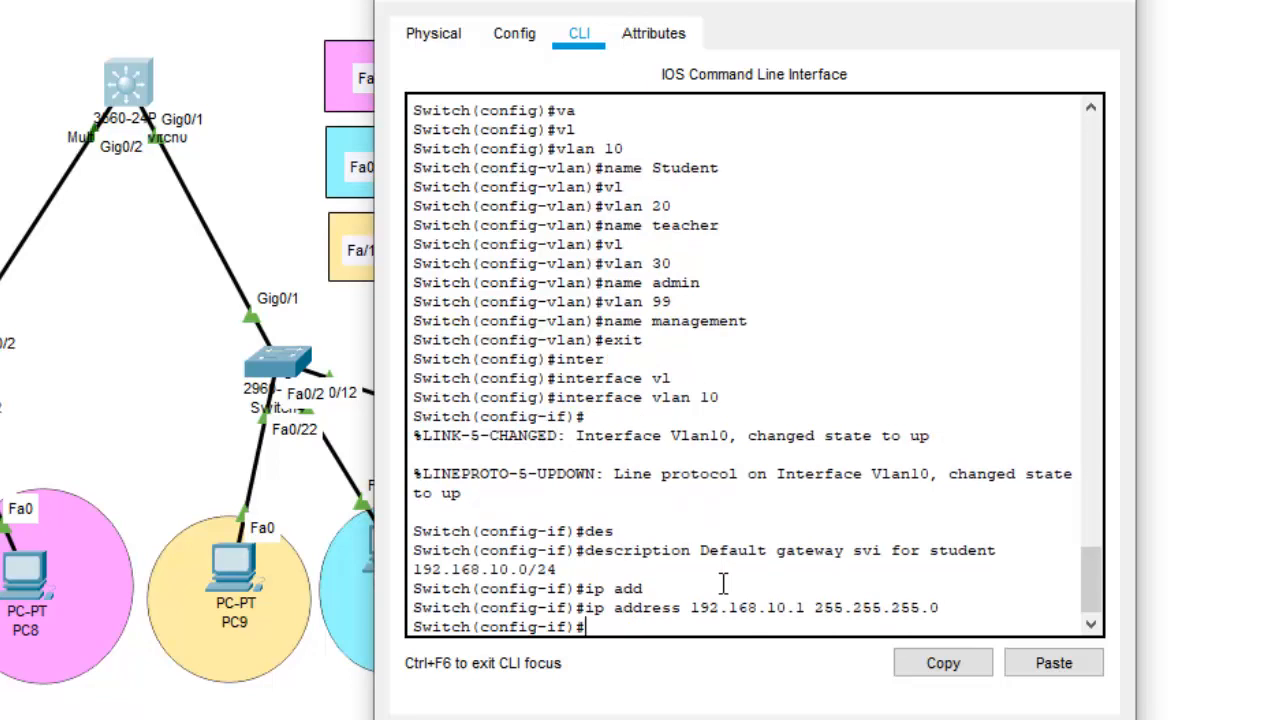
Enable the VLAN 10 interface with no shutdown and return to global configuration
type("no sh")
key("Tab")
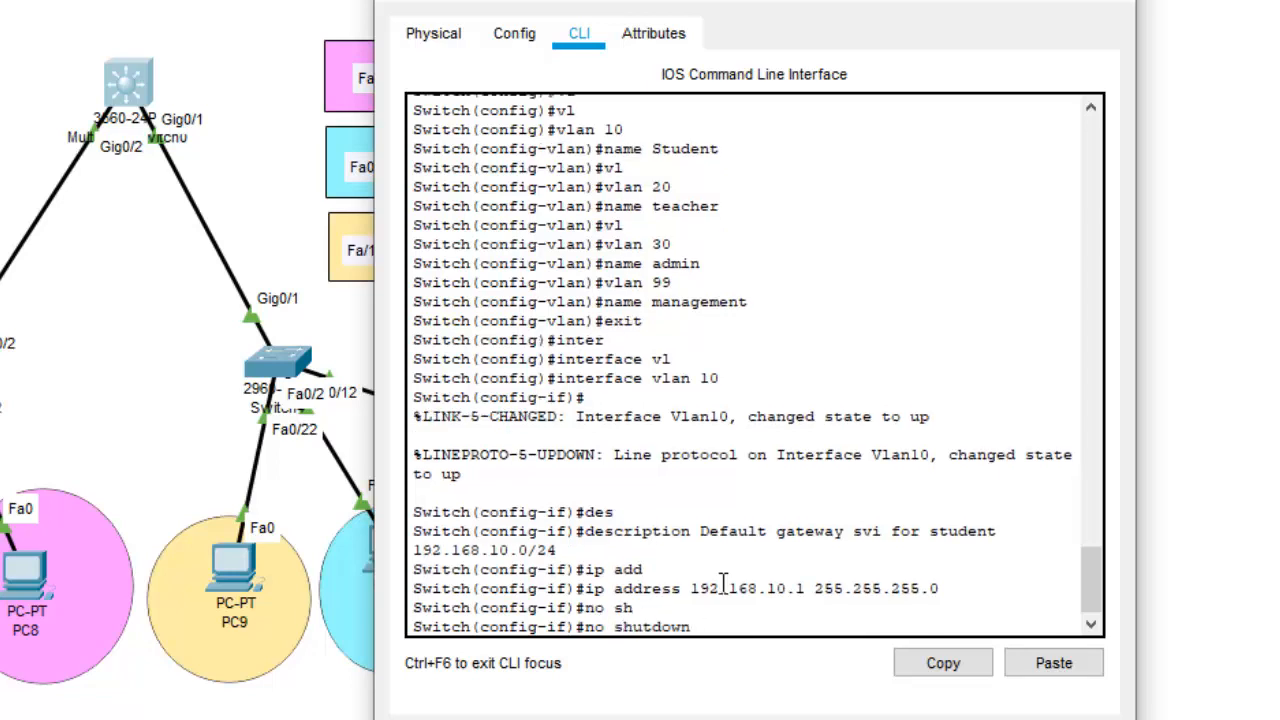
key("Return")
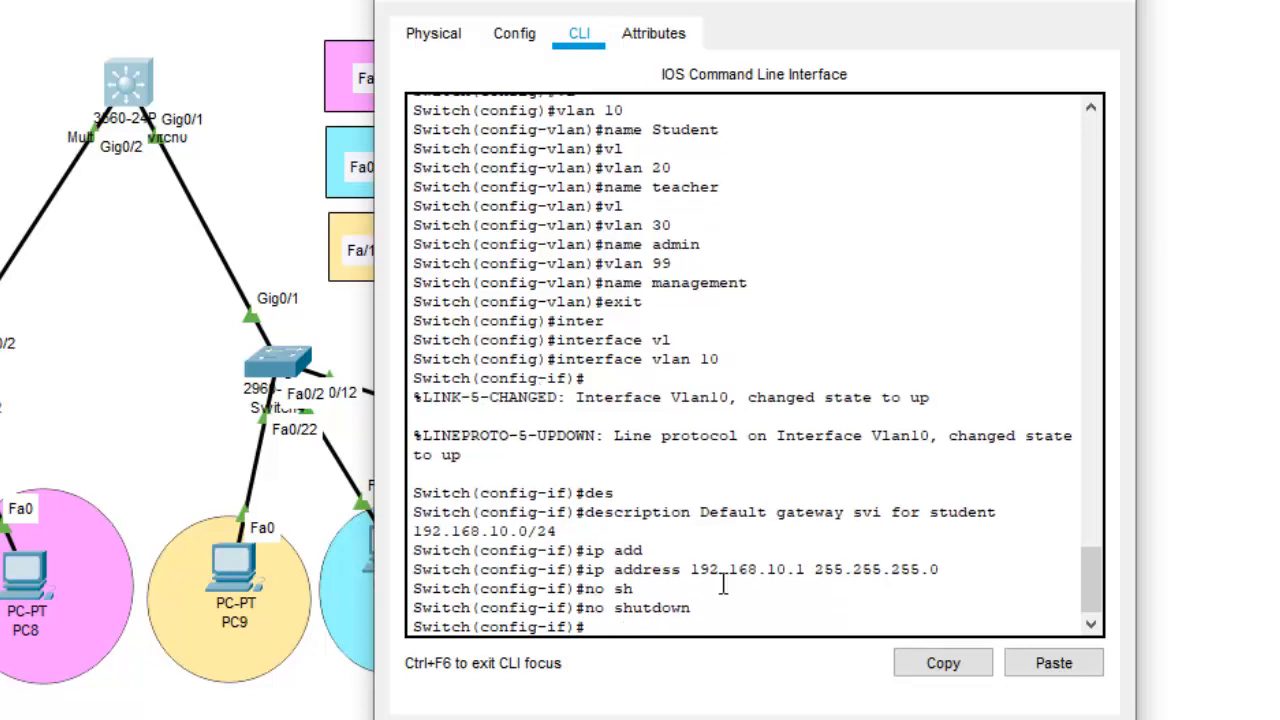
type("exit")
key("Return")
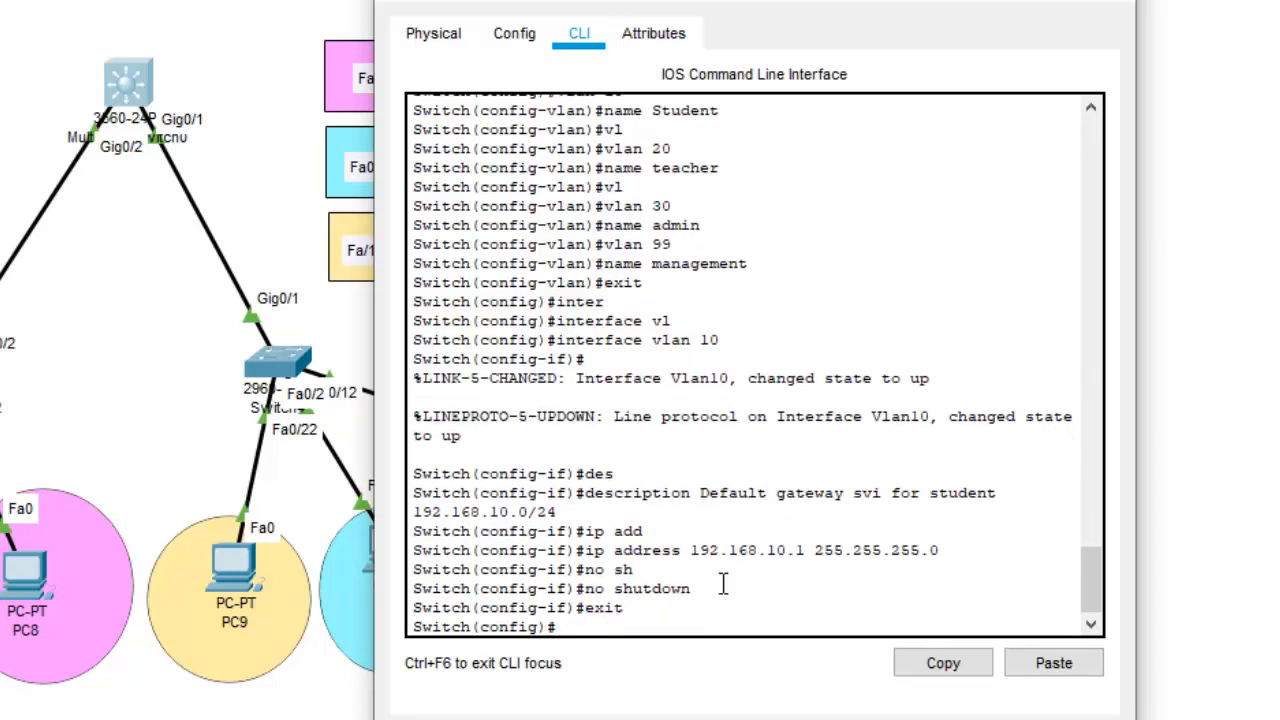
Create the virtual interface for VLAN 20 on the multilayer switch and enter its configuration
type("inter")
key("Tab")
type("v")
key("Tab")
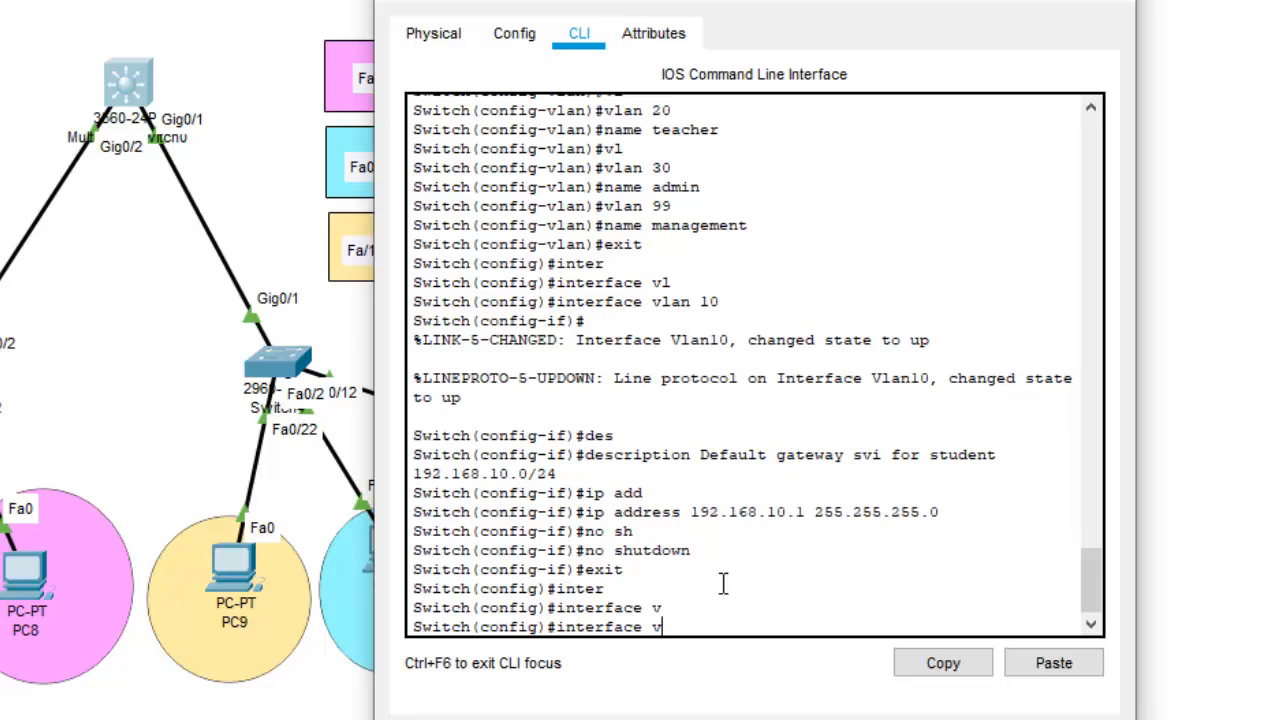
type("lan 20")
key("Return")
key("Return")
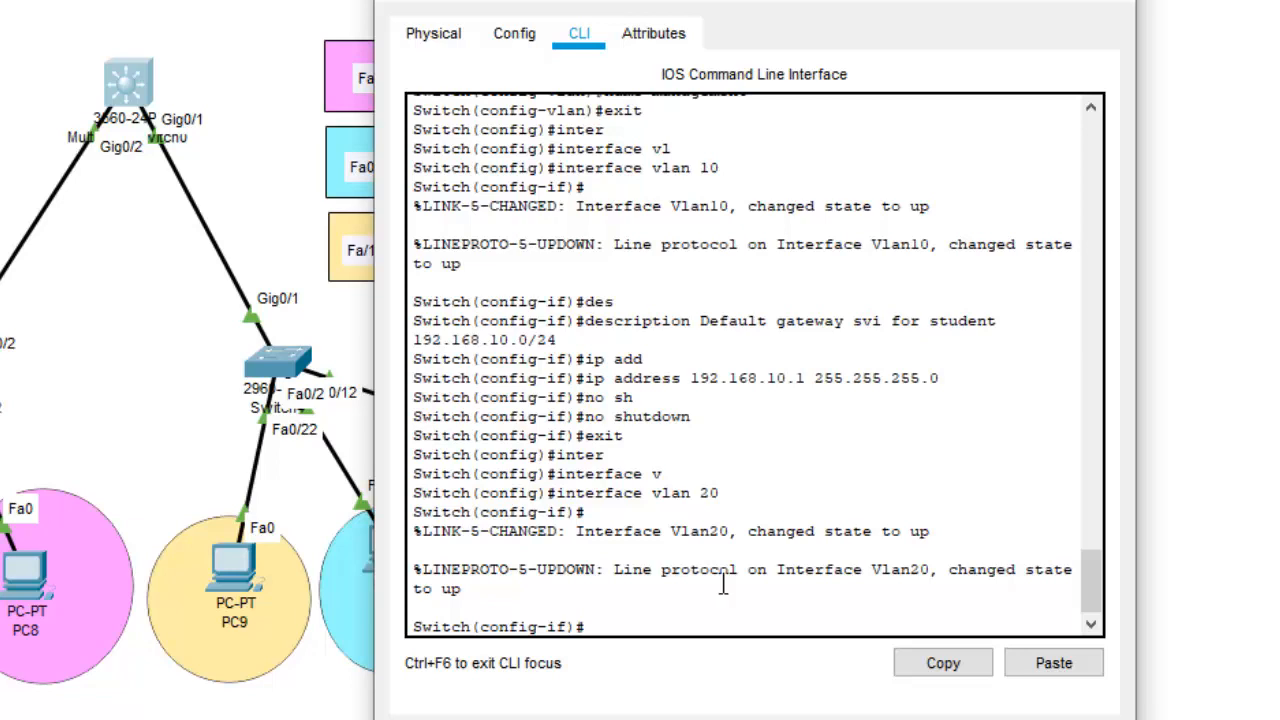
Begin a description command for the VLAN 20 interface and fill it with the text copied from VLAN 10's description
type("desc")
key("Tab")
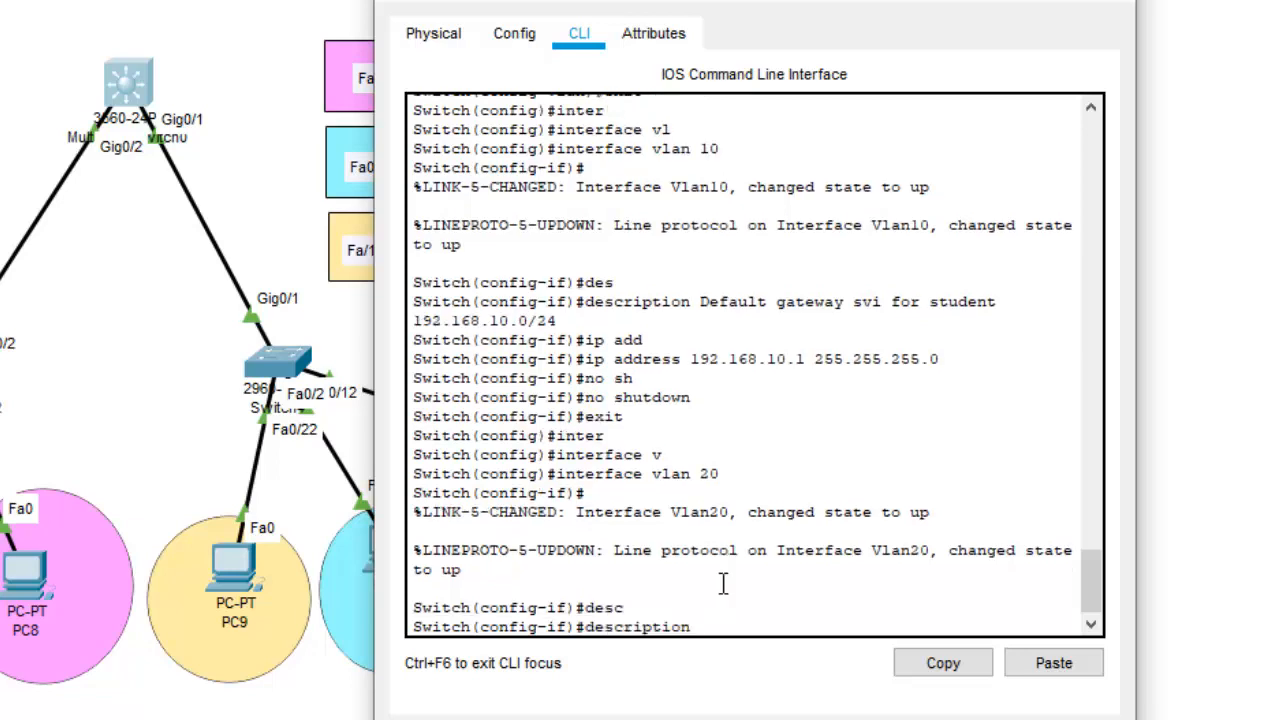
type("de")
key("Tab")
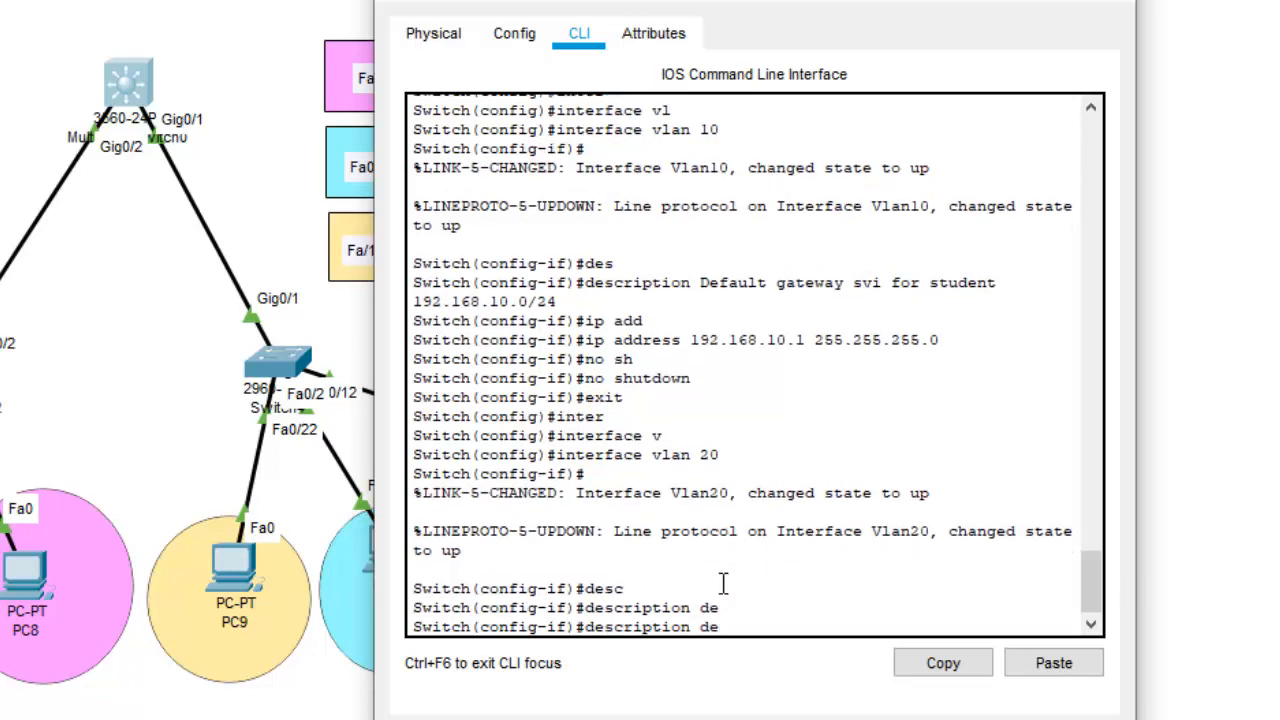
type("fault")
left_click_drag(705, 285, 740, 303)
left_click(705, 285)
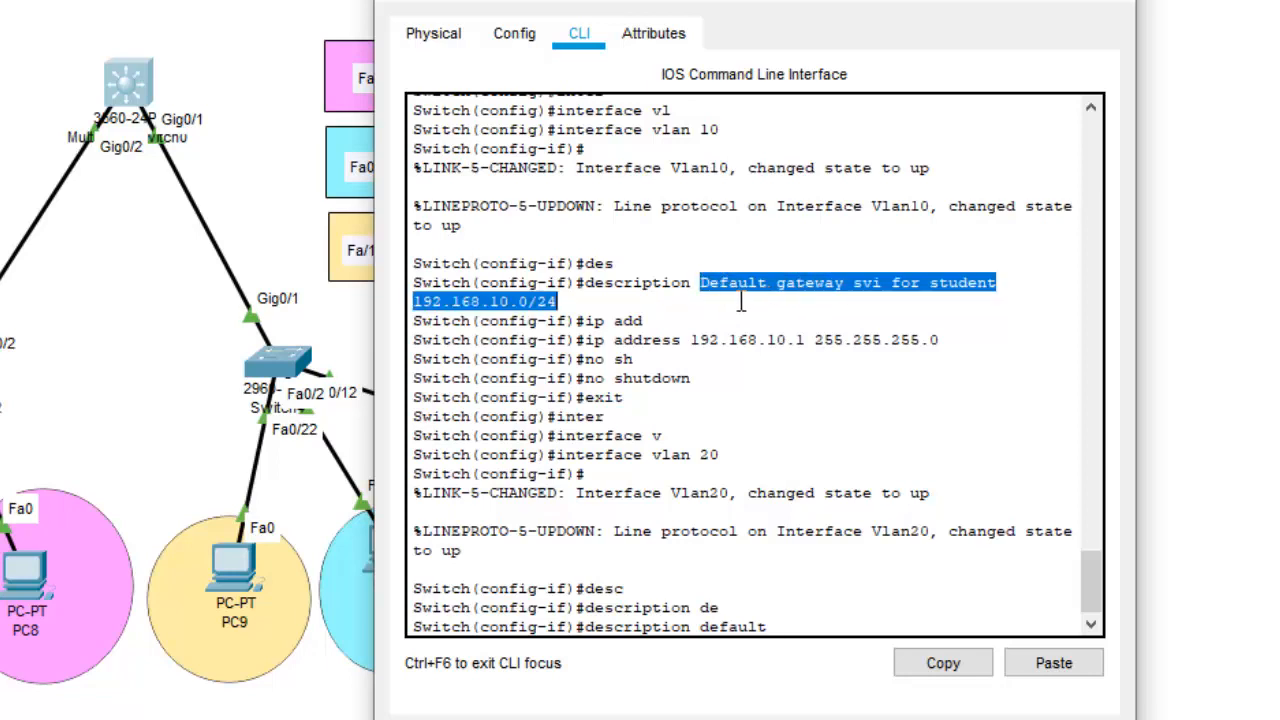
right_click(752, 288)
left_click(787, 303)
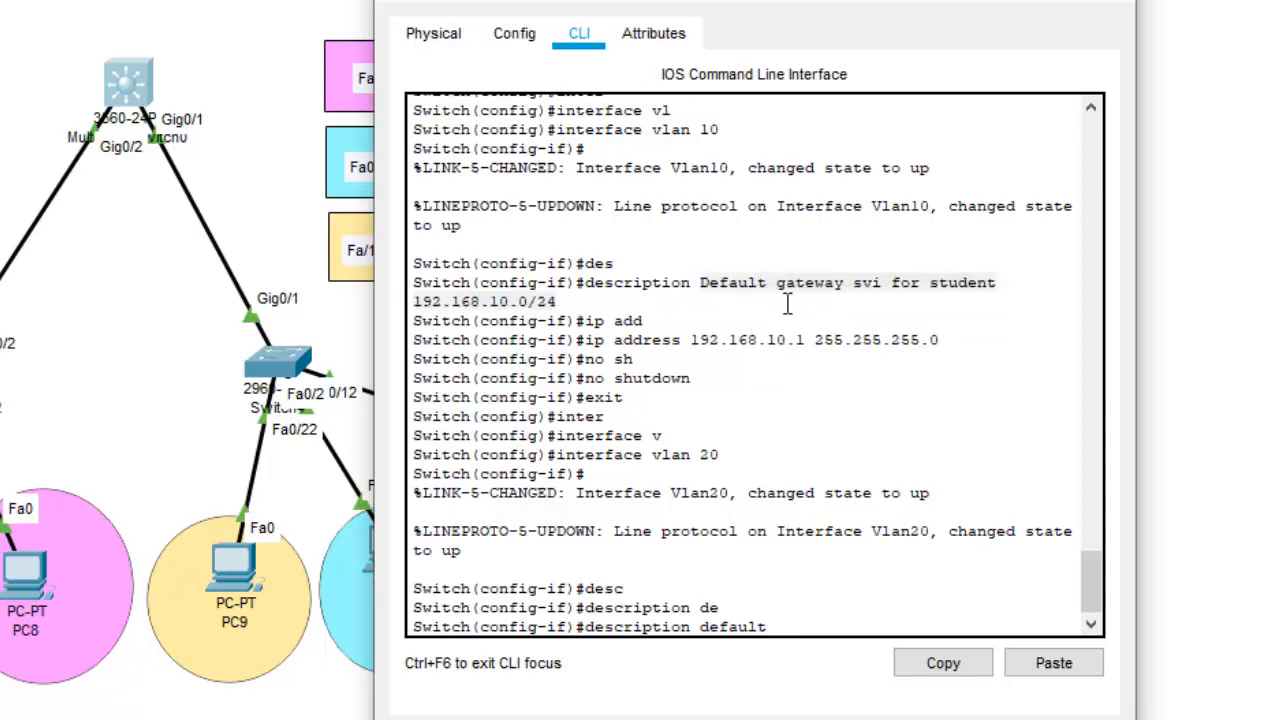
left_click(777, 626)
key("BackSpace")
key("BackSpace")
key("BackSpace")
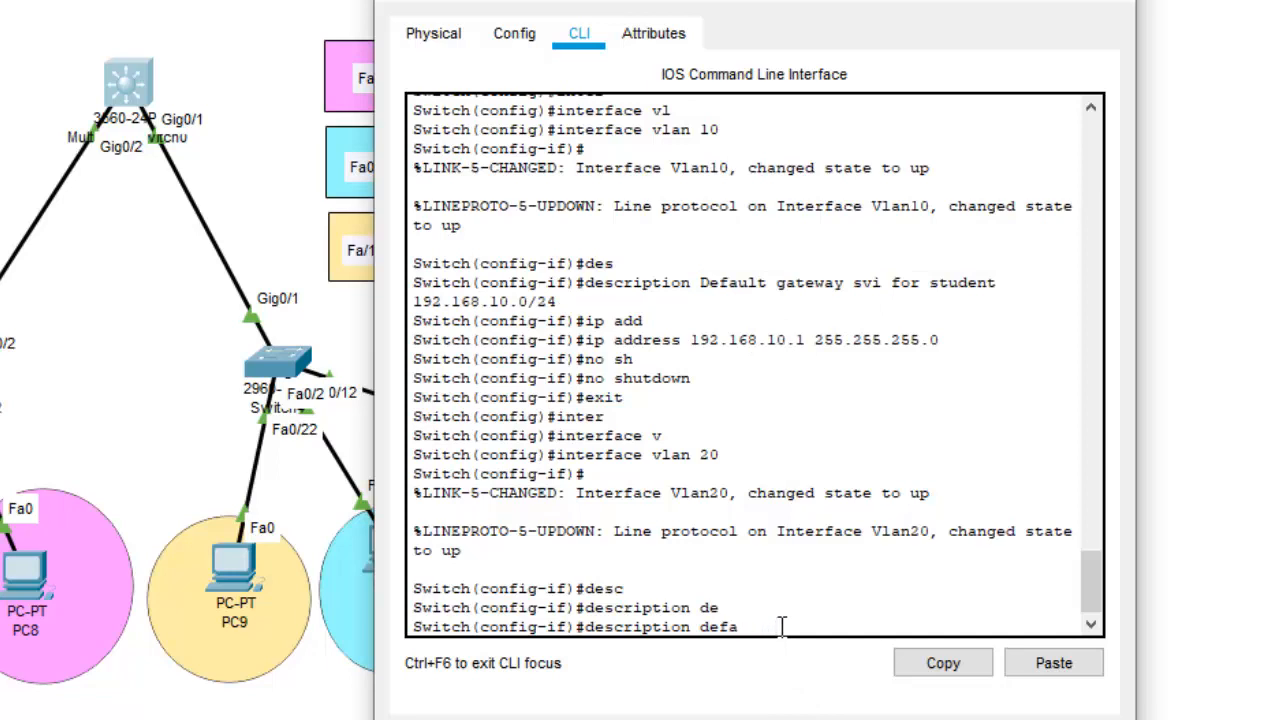
key("BackSpace")
key("BackSpace")
key("BackSpace")
key("BackSpace")
right_click(781, 627)
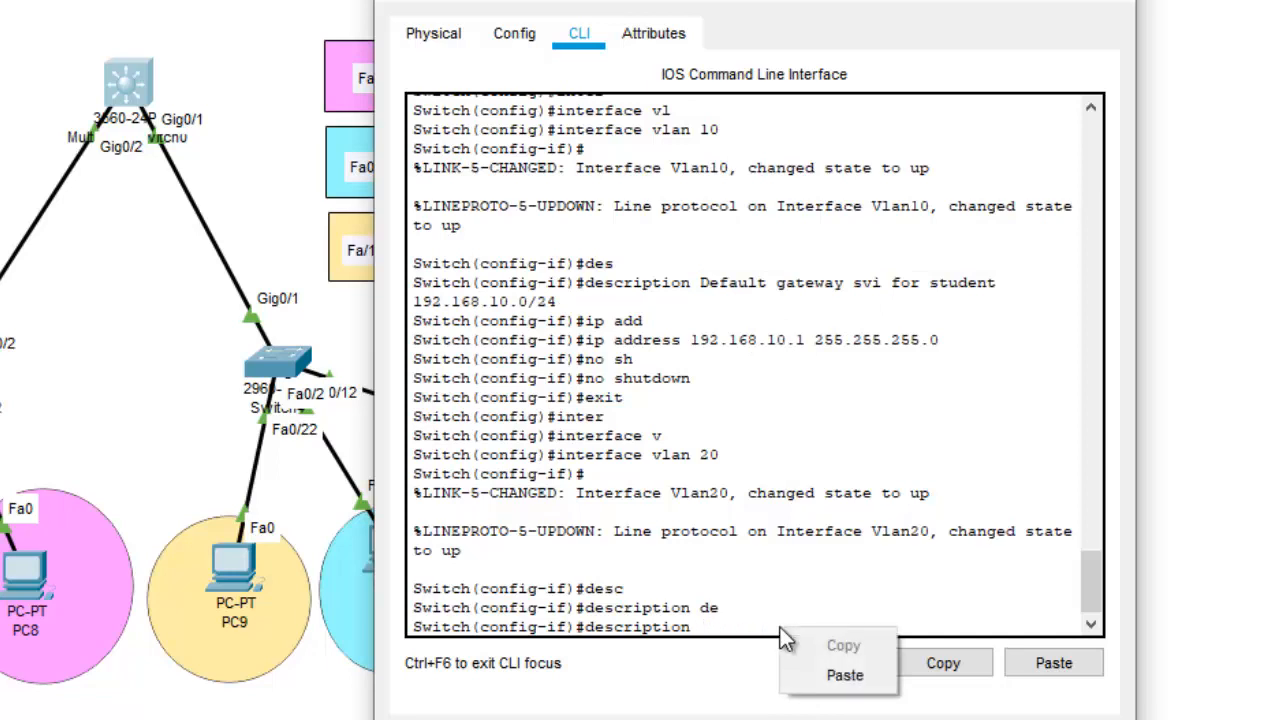
left_click(845, 686)
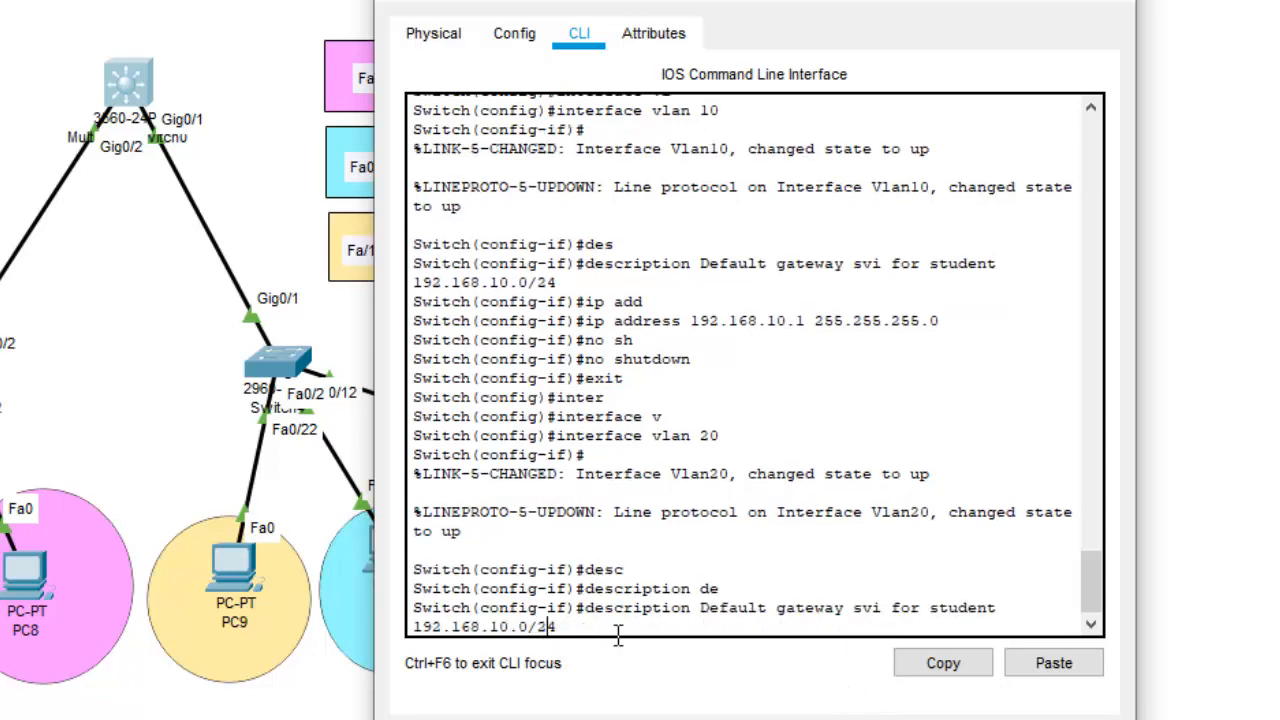
Edit the copied description to "Default gateway svi for teacher 192.168.20.0/24" and apply it to the VLAN 20 interface
key("Left")
key("Left")
key("Left")
key("Left")
key("Left")
key("Left")
key("Left")
key("Left")
key("Left")
key("Left")
key("Left")
key("Left")
key("Left")
key("Left")
key("Left")
key("Left")
key("BackSpace")
key("BackSpace")
key("BackSpace")
key("BackSpace")
key("BackSpace")
type("teacher")
key("Right")
key("Right")
key("Right")
key("Right")
key("Right")
key("Right")
key("Right")
key("Right")
key("Right")
key("BackSpace")
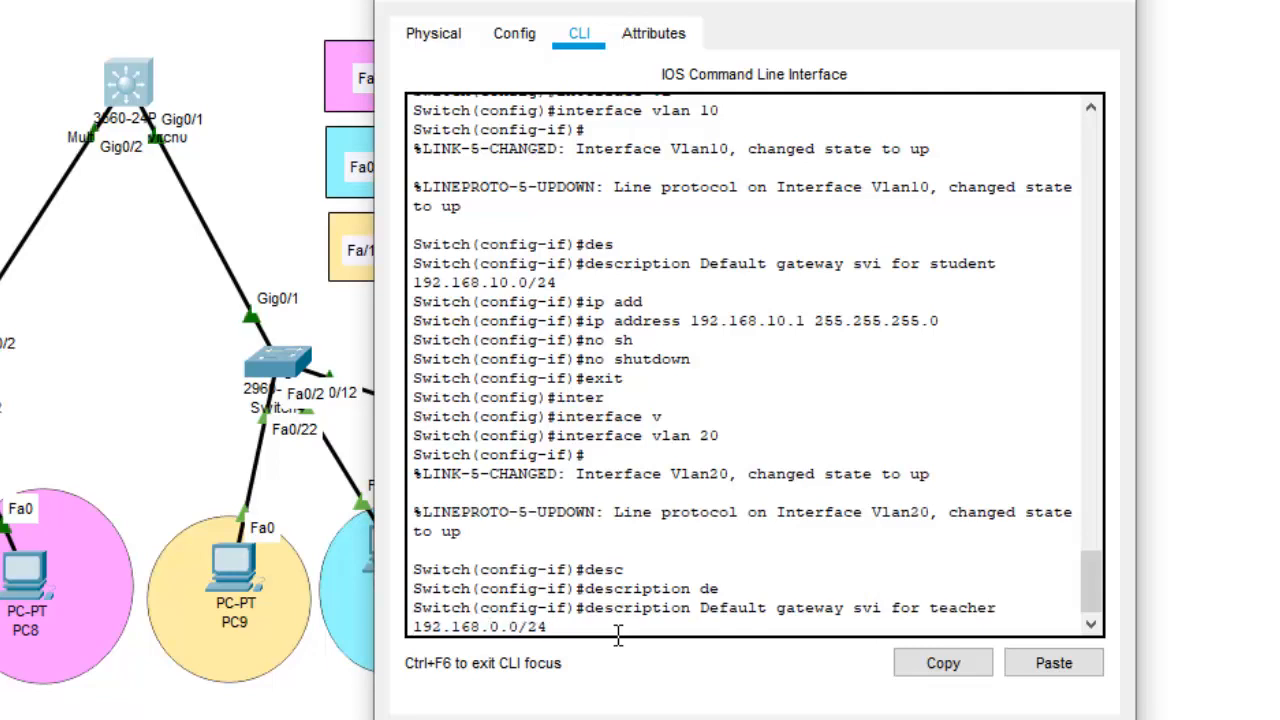
type("2")
key("Return")
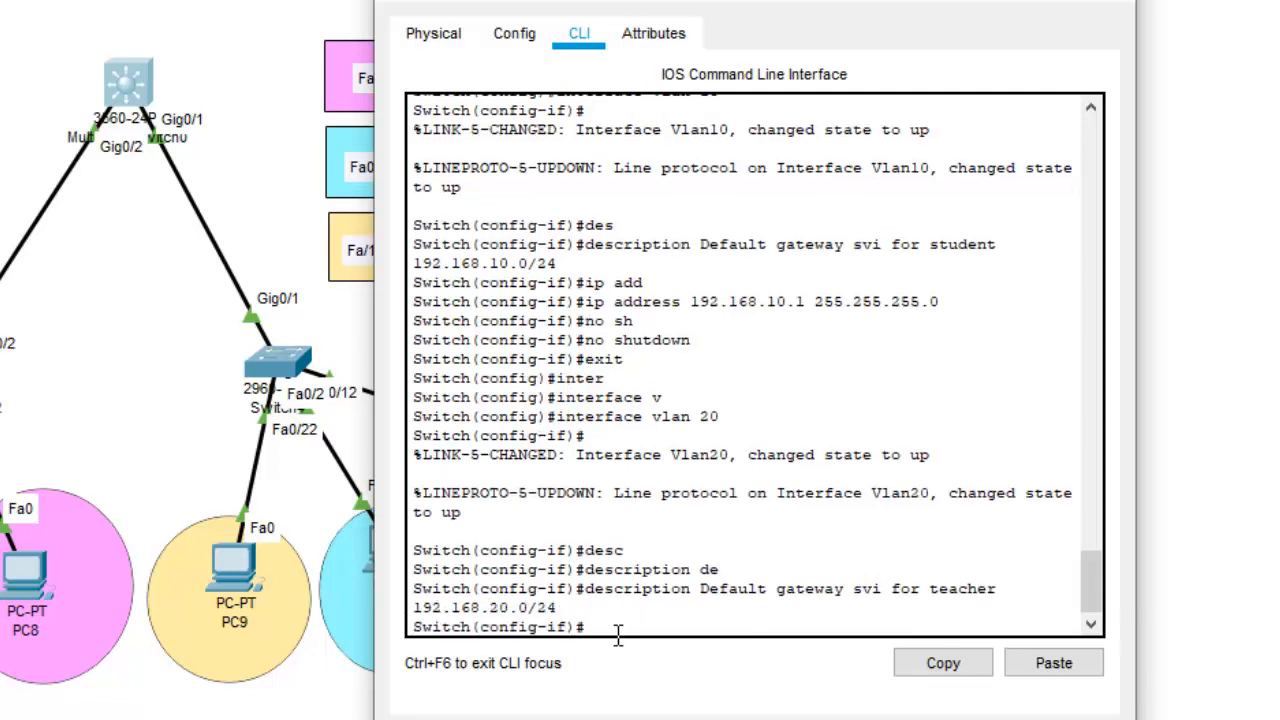
Assign IP address 192.168.20.1 with subnet mask 255.255.255.0 to the VLAN 20 interface
type("ip add")
key("Tab")
type("192")
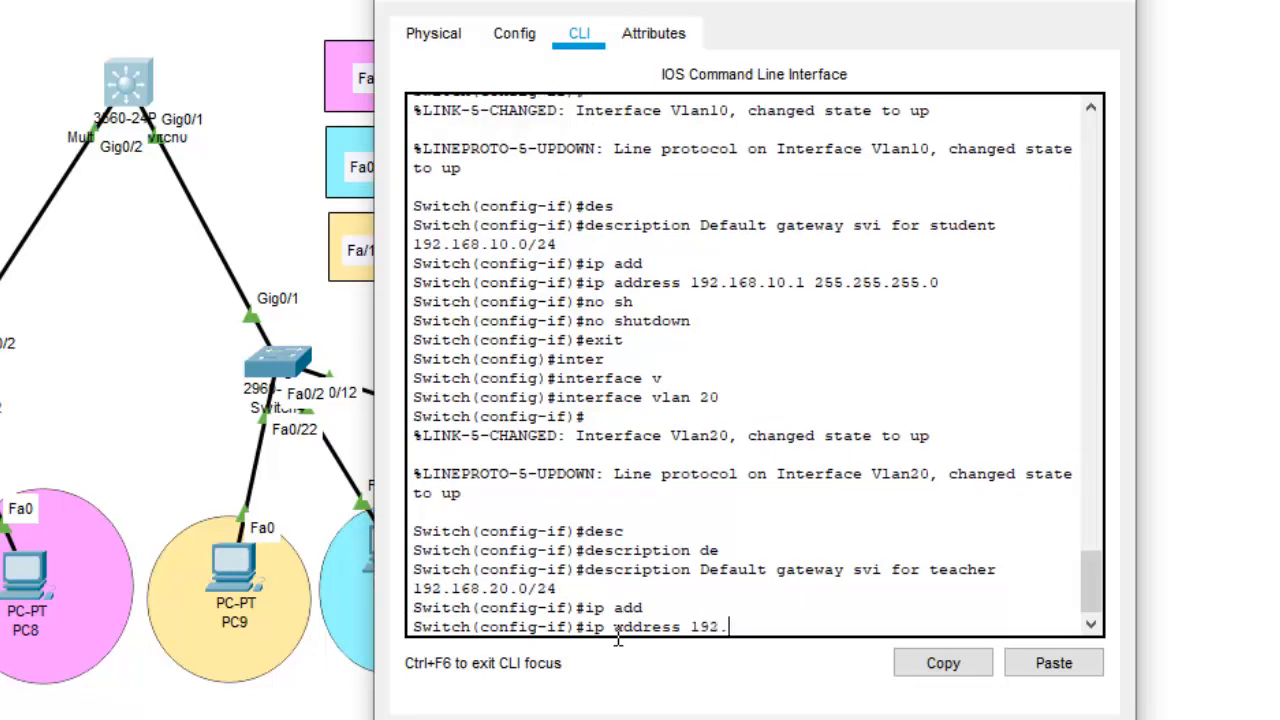
type(".168.20.1 255")
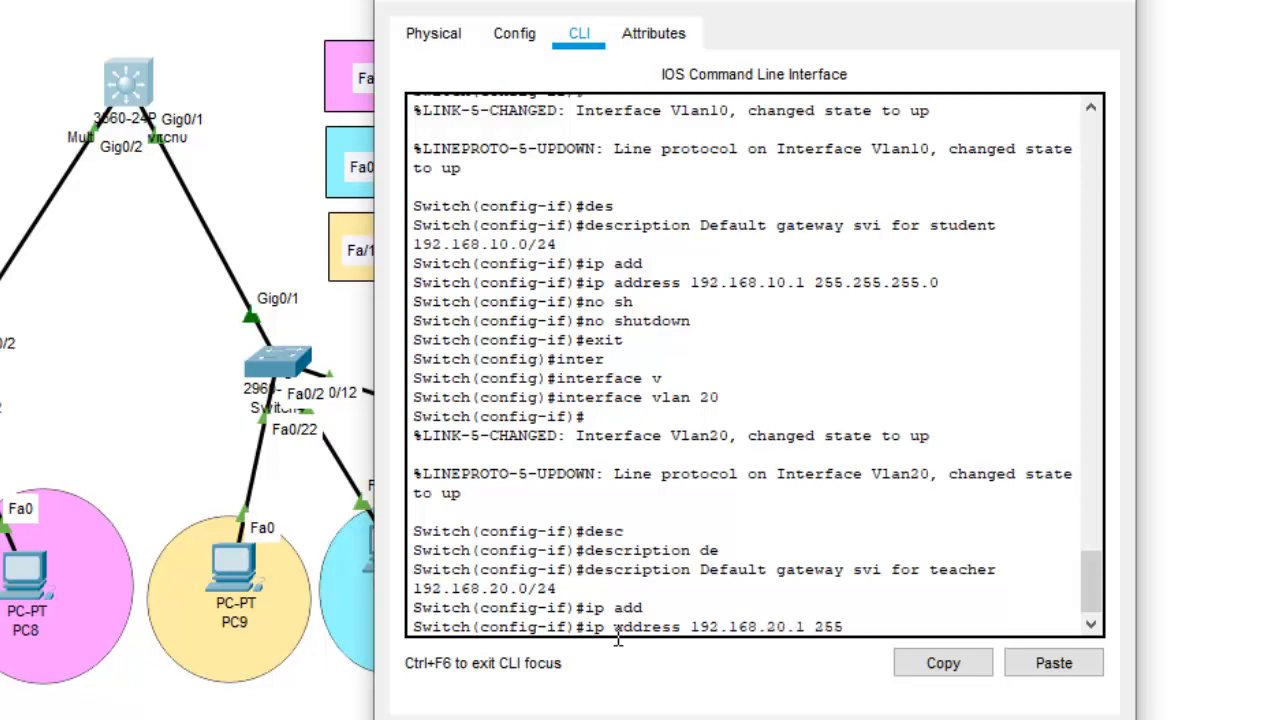
type(".255.255.0")
key("Return")
Enable the VLAN 20 interface with no shutdown and return to global configuration
type("no shu")
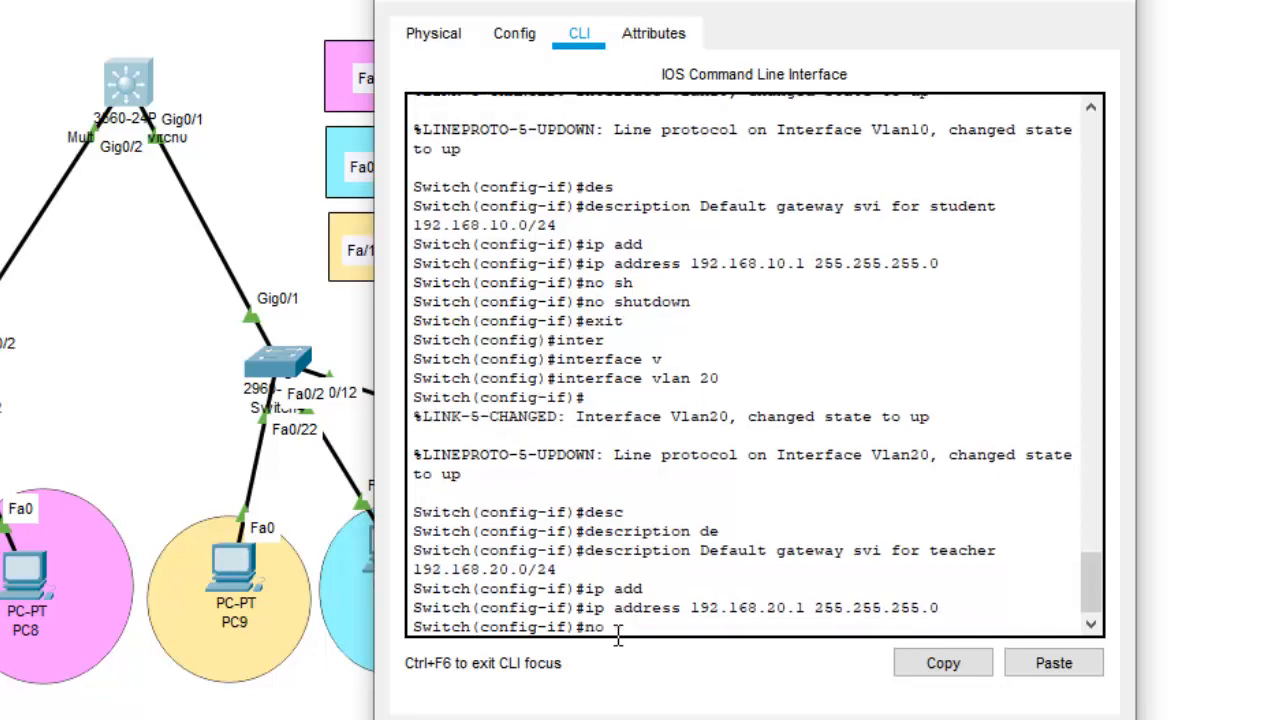
key("Tab")
key("Return")
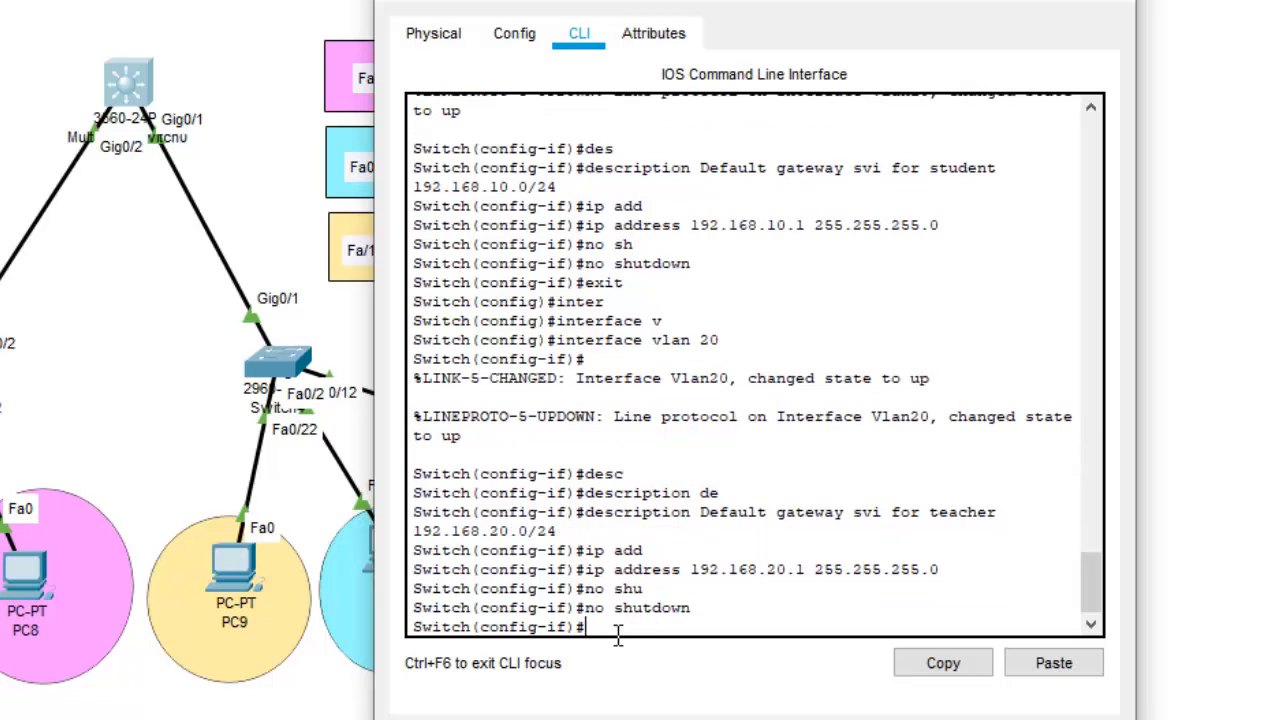
type("i")
type("n")
key("Return")
type("exit")
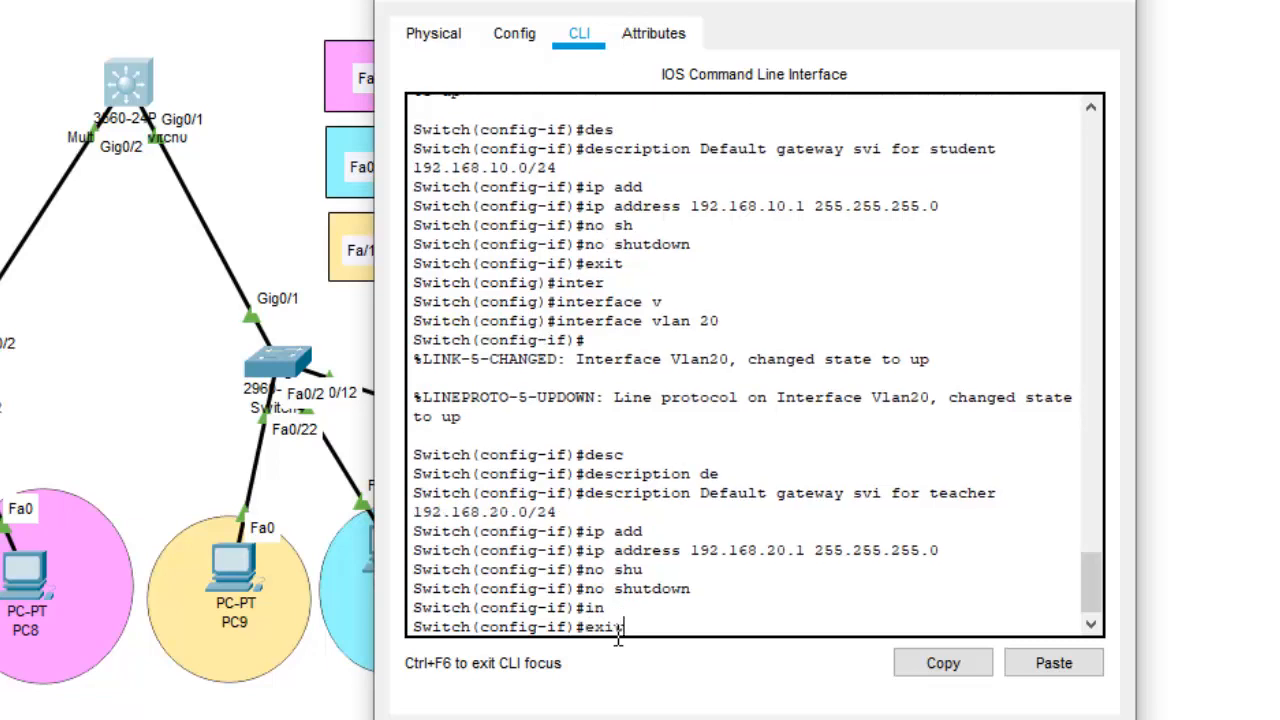
key("Return")
Create the virtual interface for VLAN 30 on the multilayer switch and enter its configuration
type("inter")
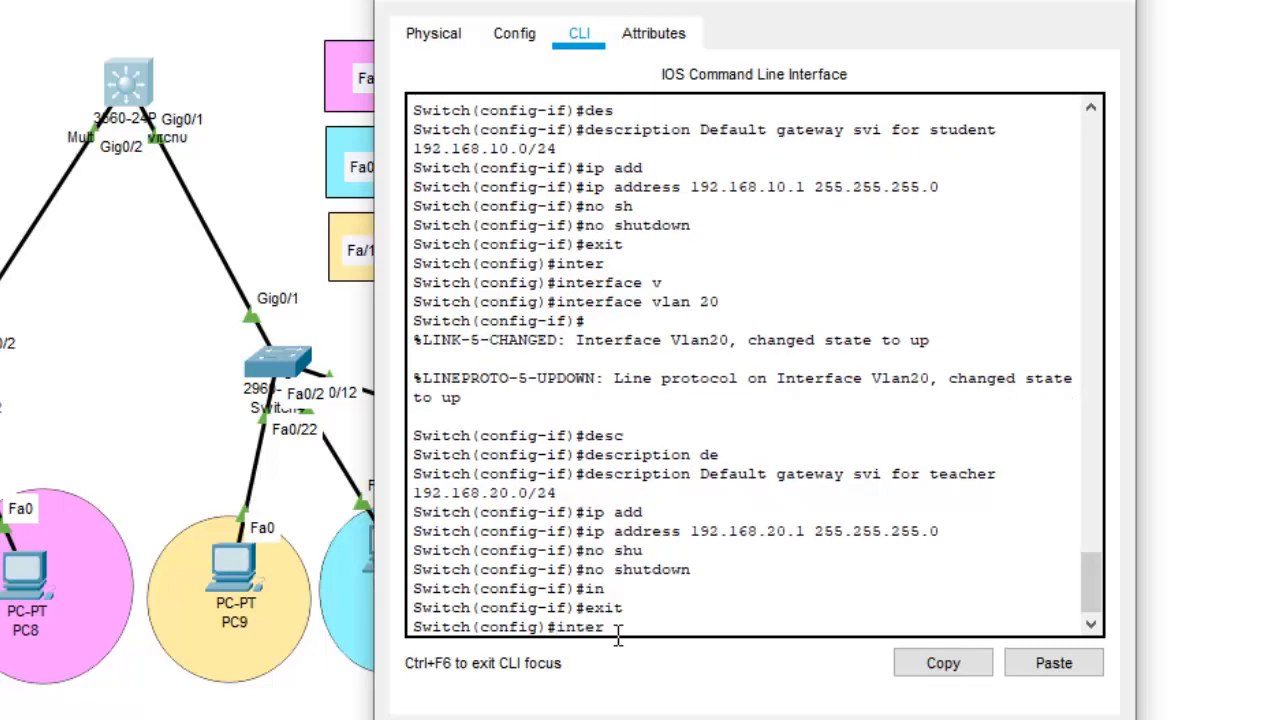
key("Tab")
type("vl")
key("Tab")
type("30")
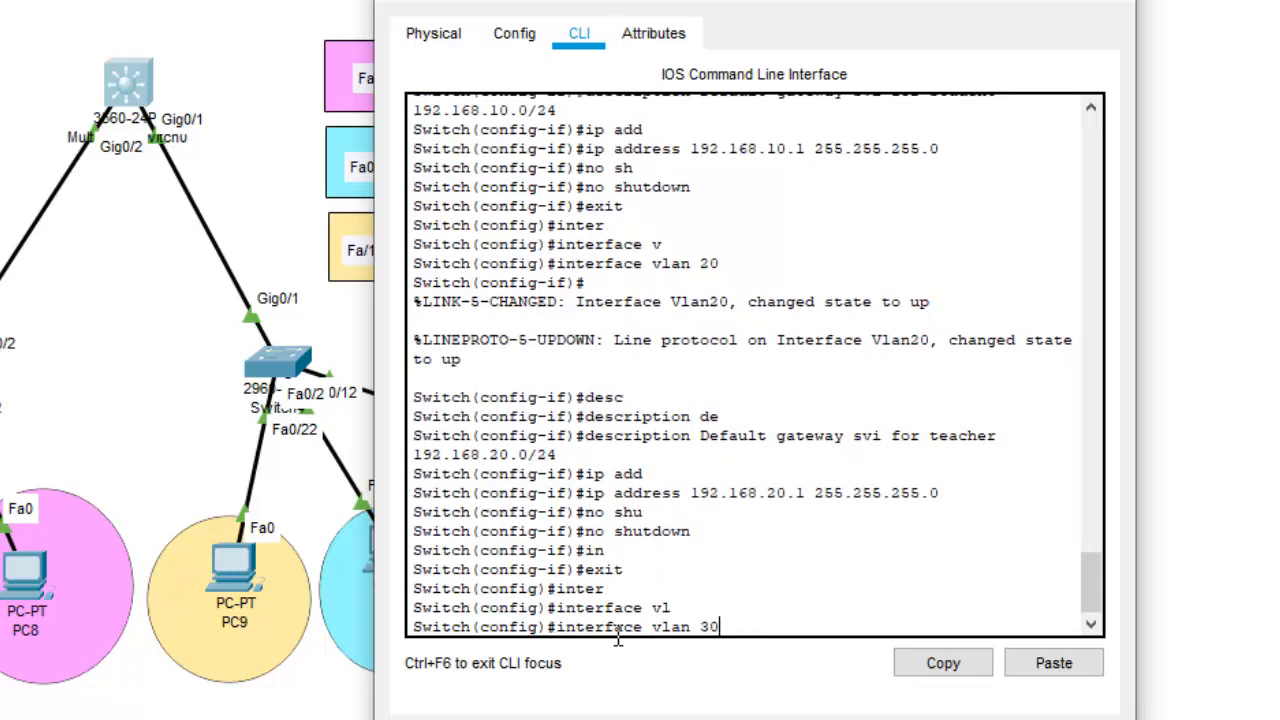
key("Return")
key("Return")
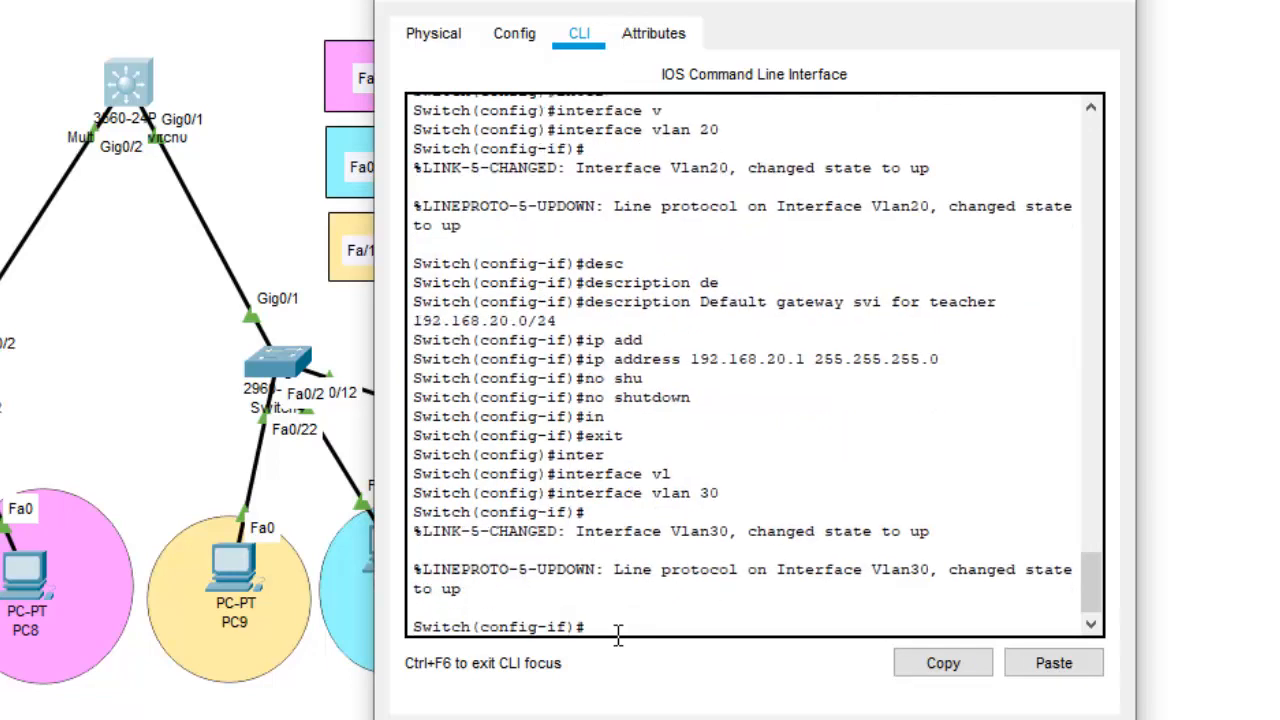
Reuse the copied description text for the VLAN 30 interface, changed to "Default gateway svi for admin 192.168.30.0/24"
type("des")
key("Tab")
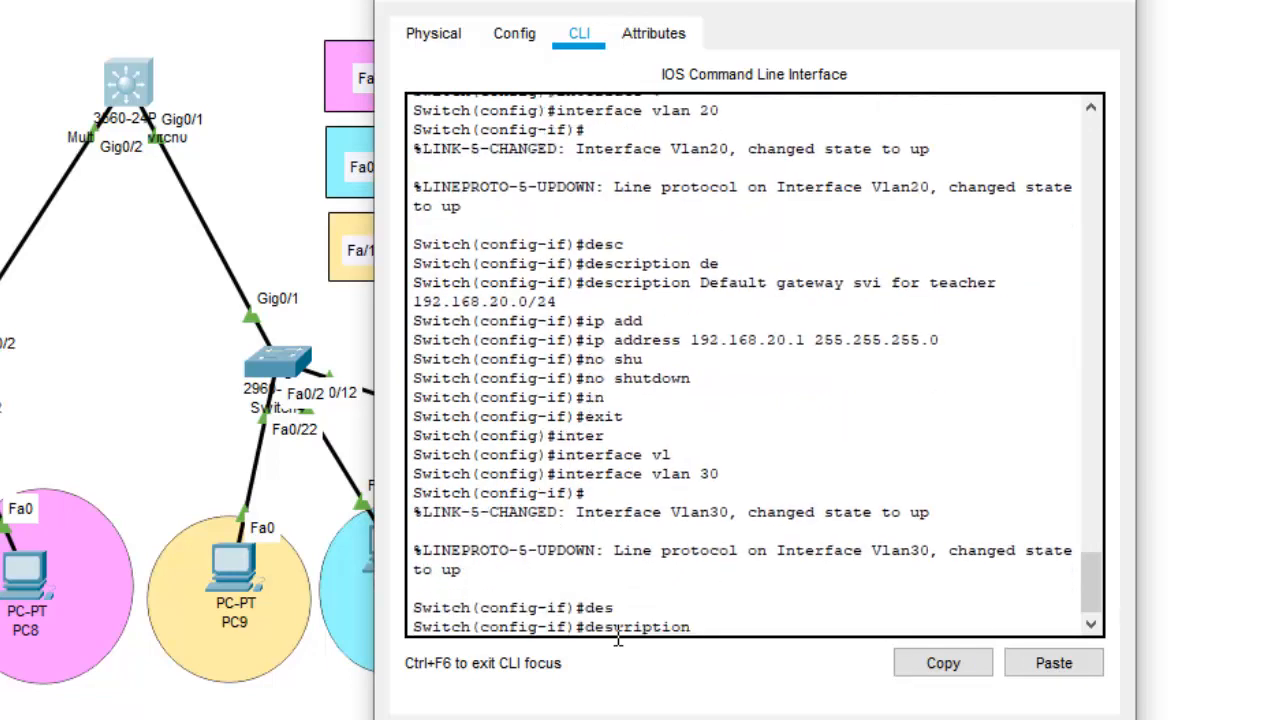
right_click(736, 626)
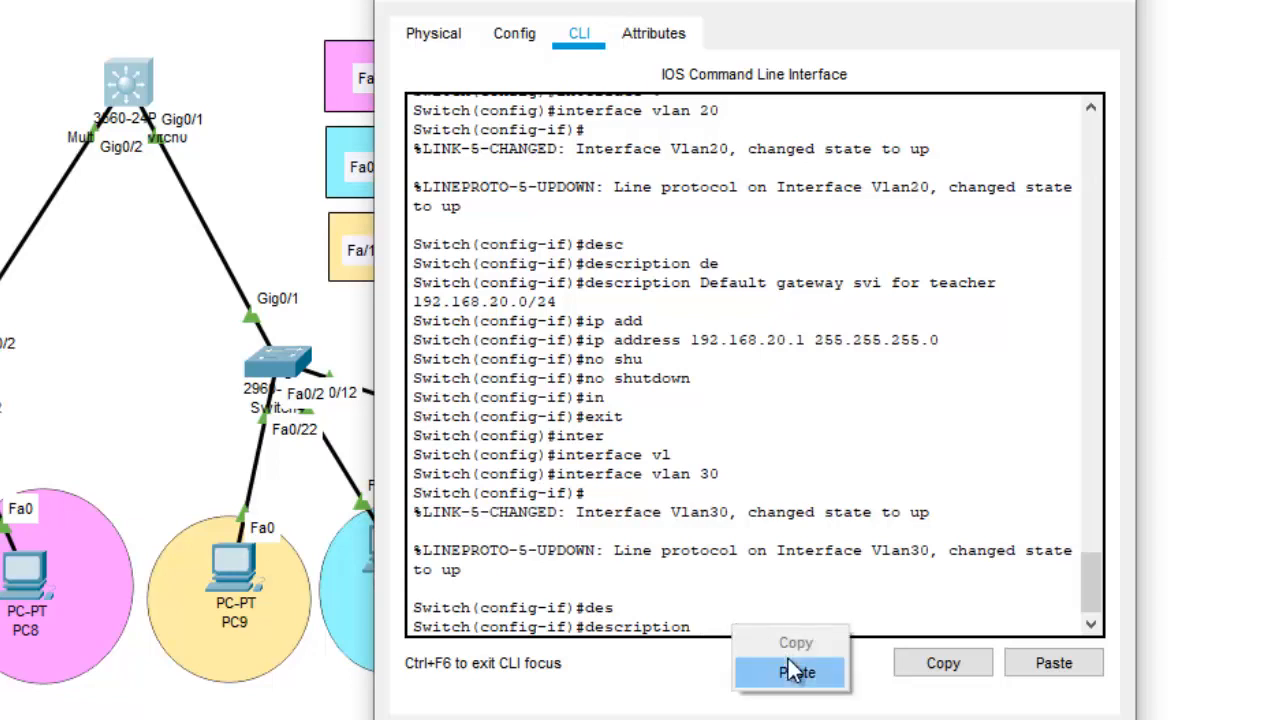
left_click(790, 668)
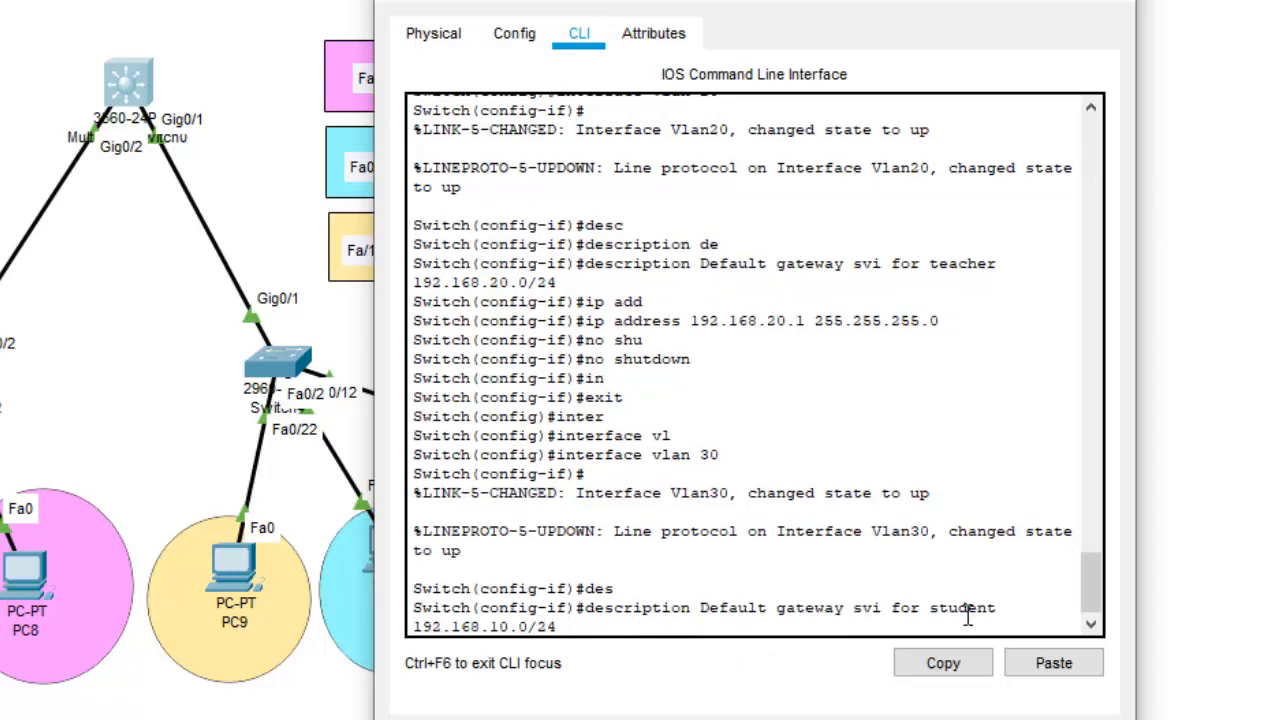
key("BackSpace")
type("3")
key("Right")
key("Right")
key("Right")
key("Right")
key("Right")
key("BackSpace")
key("BackSpace")
key("BackSpace")
key("BackSpace")
type("admin")
key("Return")
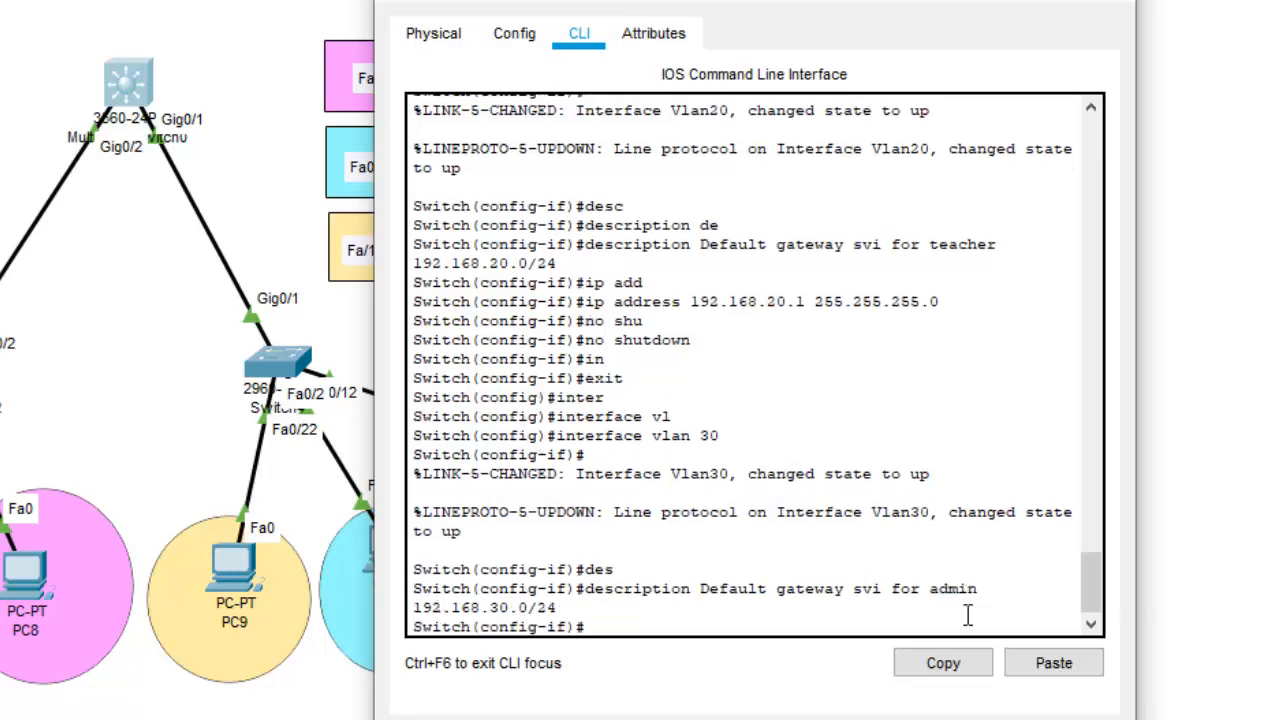
Assign IP address 192.168.30.1 with subnet mask 255.255.255.0 to the VLAN 30 interface
type("ip add")
key("Tab")
type("192.168")
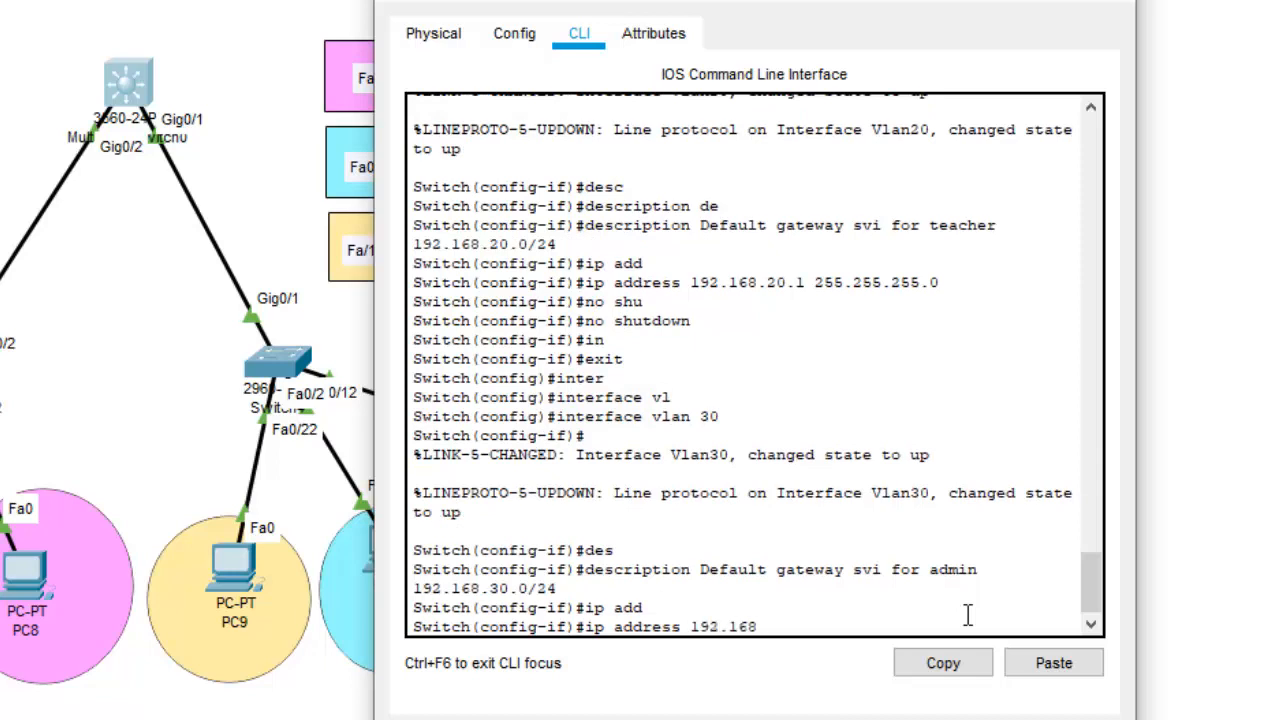
type(".30.1 255.255.25")
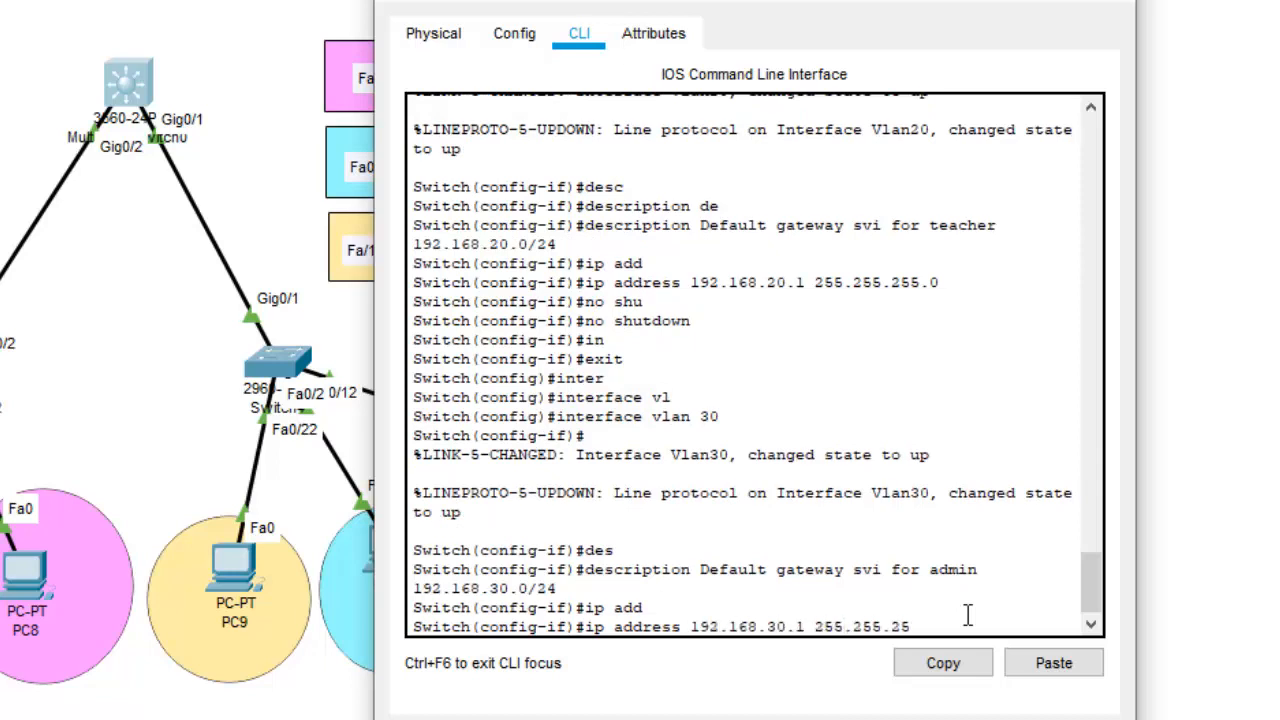
type("5.0")
key("Return")
Enable the VLAN 30 interface with no shutdown and return to global configuration
type("no shu")
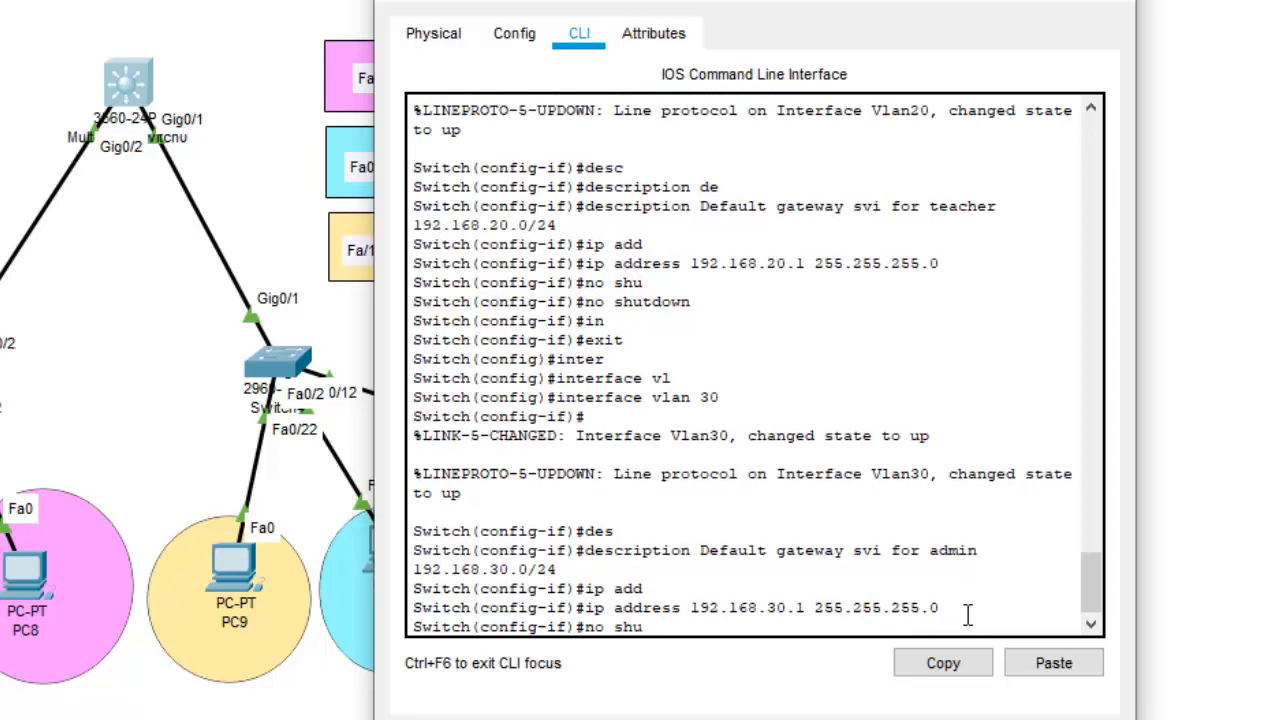
key("Tab")
key("Return")
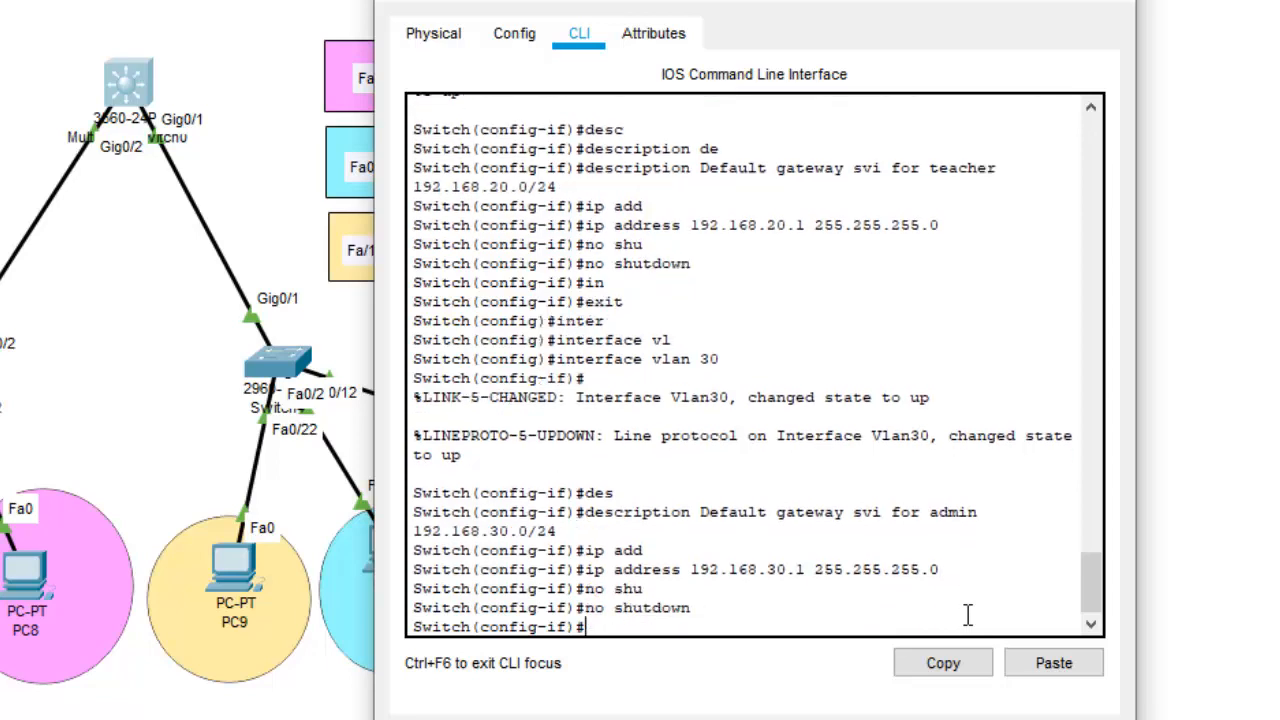
type("exit")
key("Return")
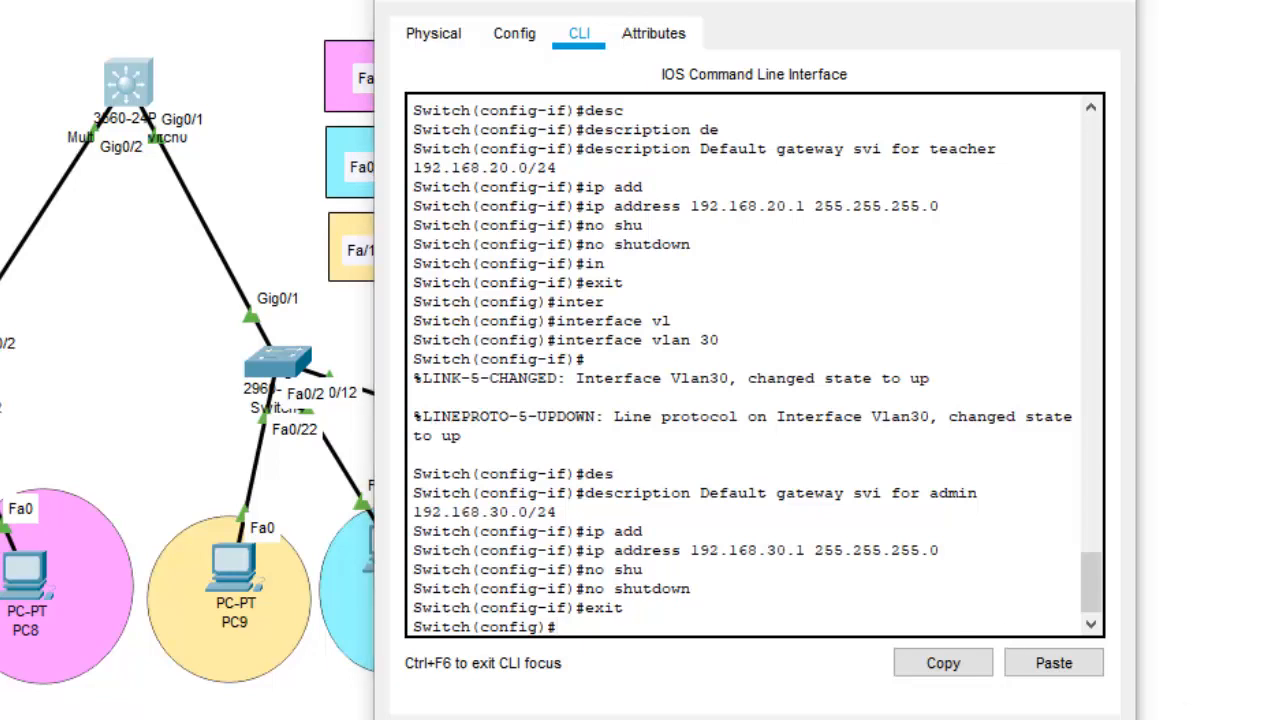
Create VLAN 99 on the multilayer switch, name it management and return to global configuration
left_click(886, 433)
double_click(675, 616)
left_click(675, 616)
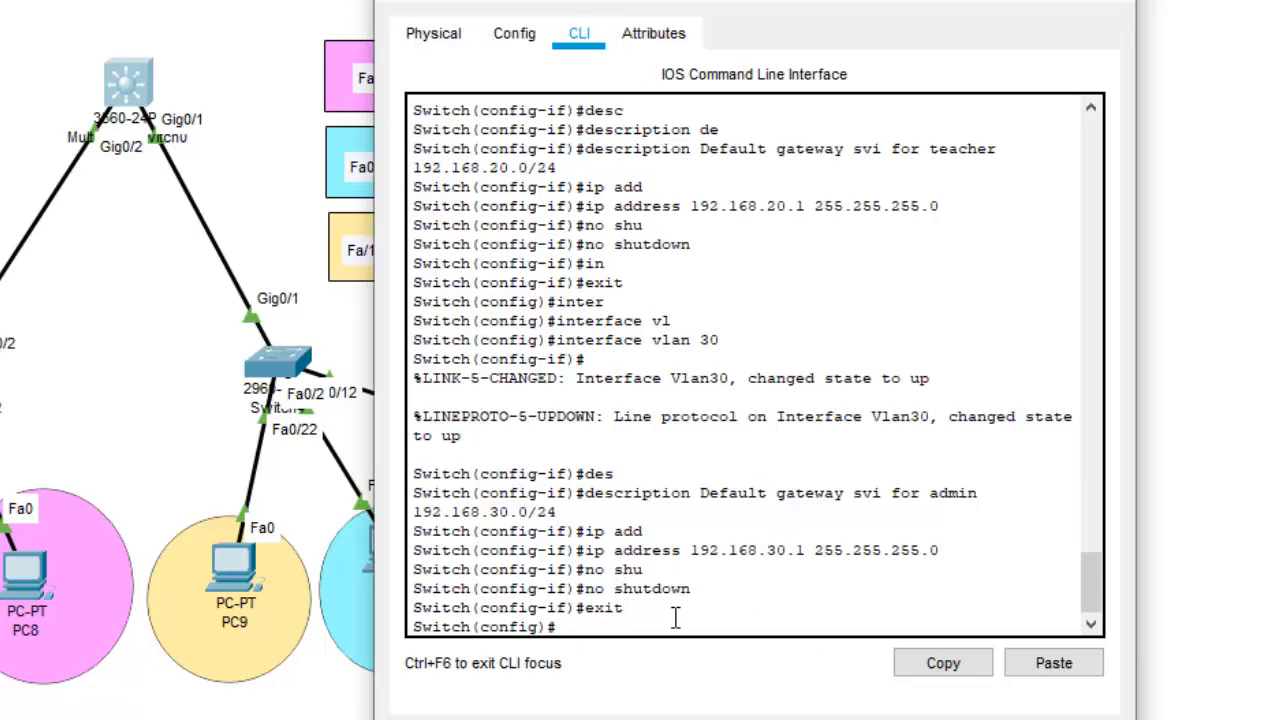
type("vla")
key("Tab")
type("99")
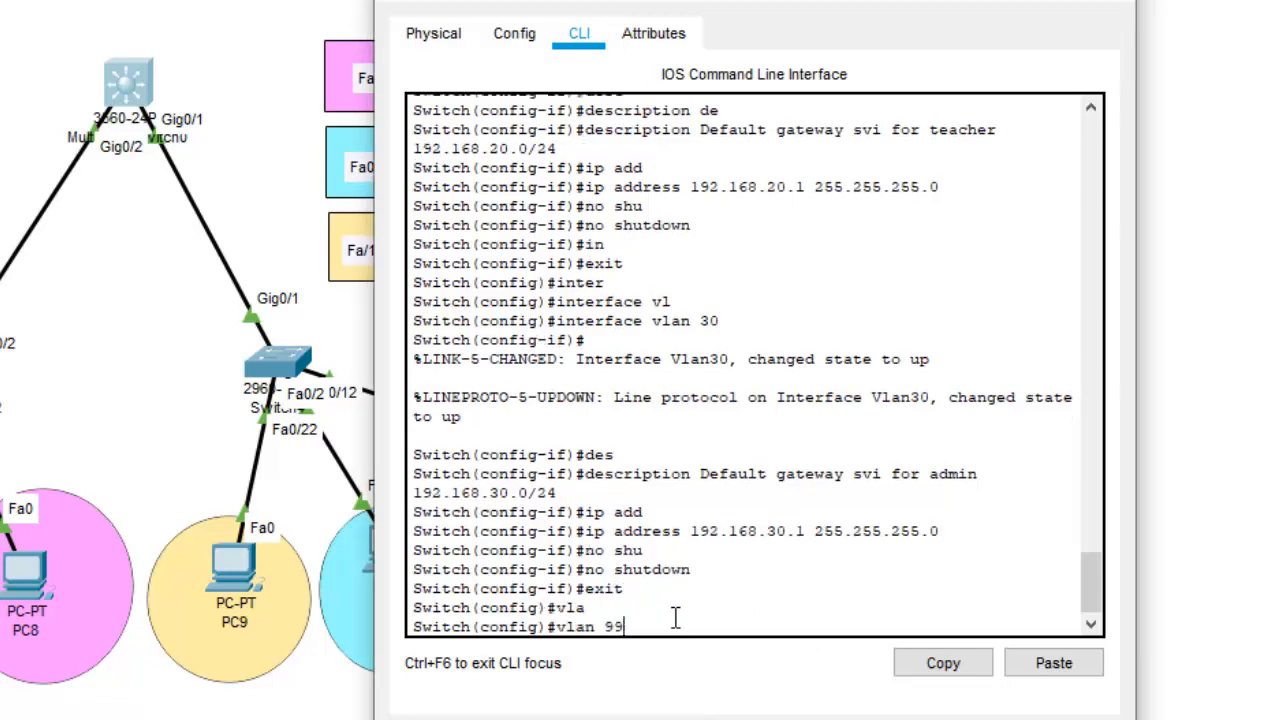
key("Return")
type("na")
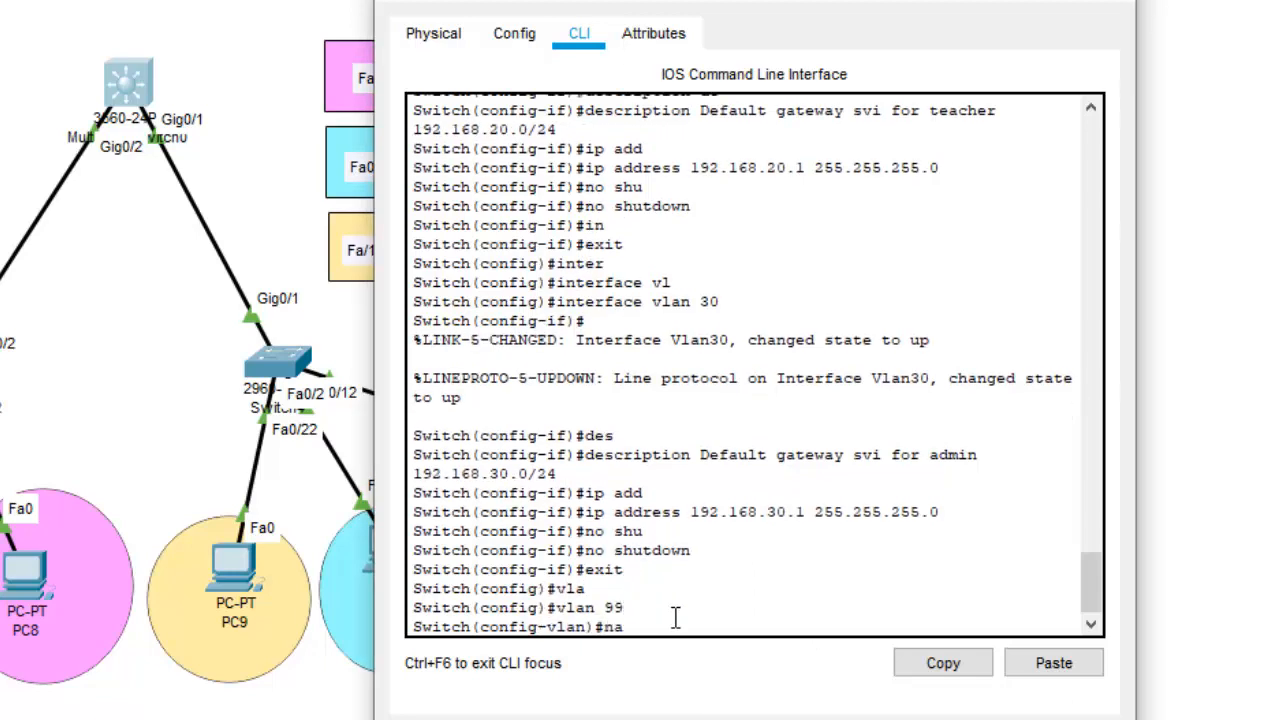
type("me management")
key("Return")
key("Return")
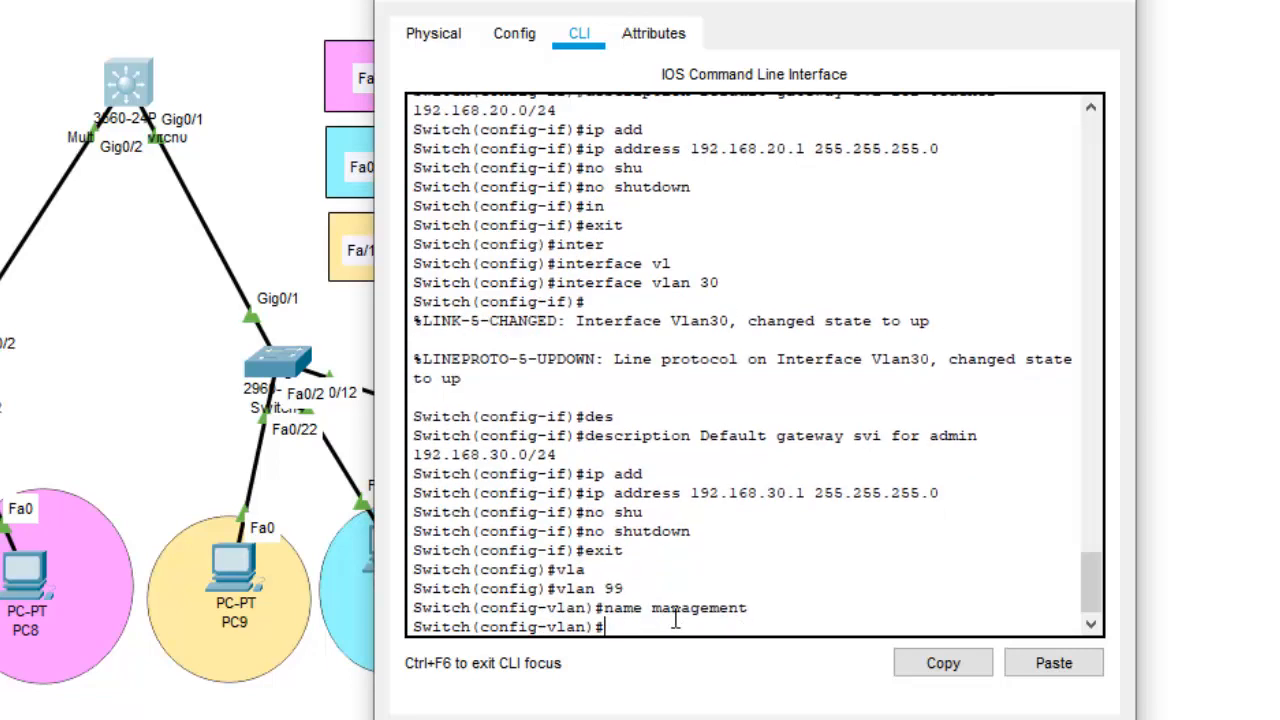
type("exit")
key("Return")
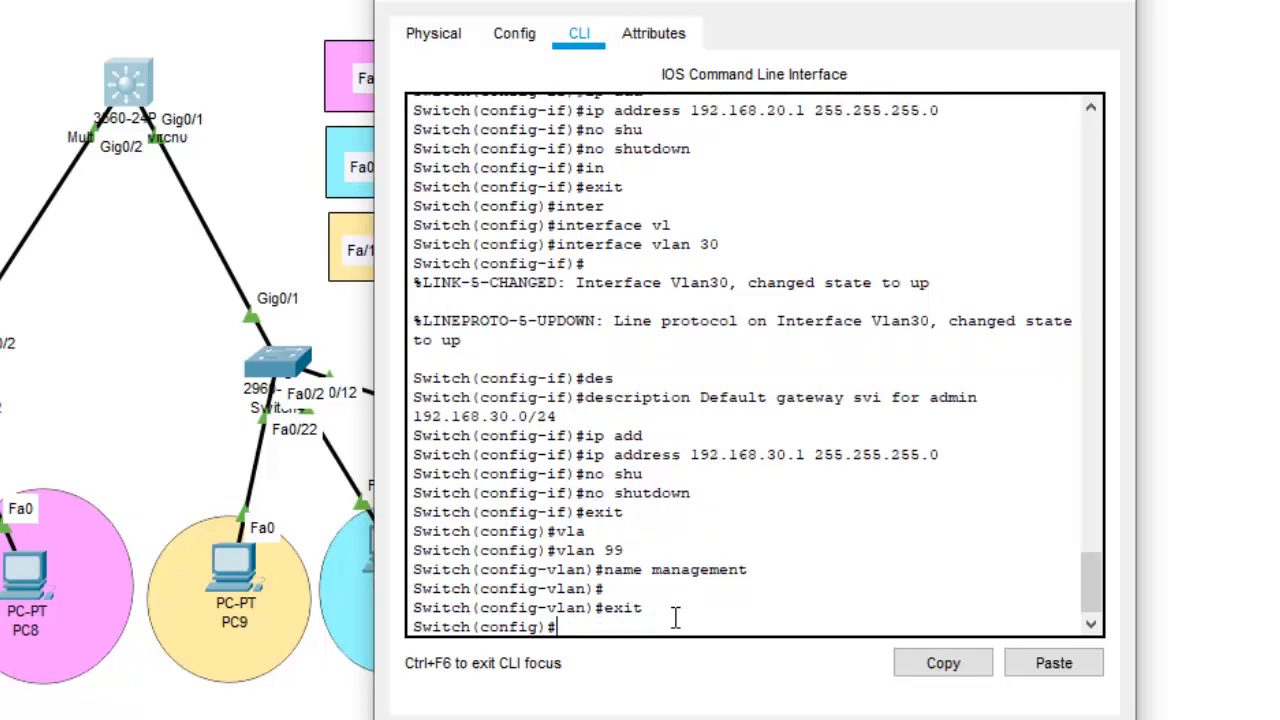
Enter configuration of the interface range gigabitEthernet 0/1-2 on the multilayer switch
type("inter")
key("Tab")
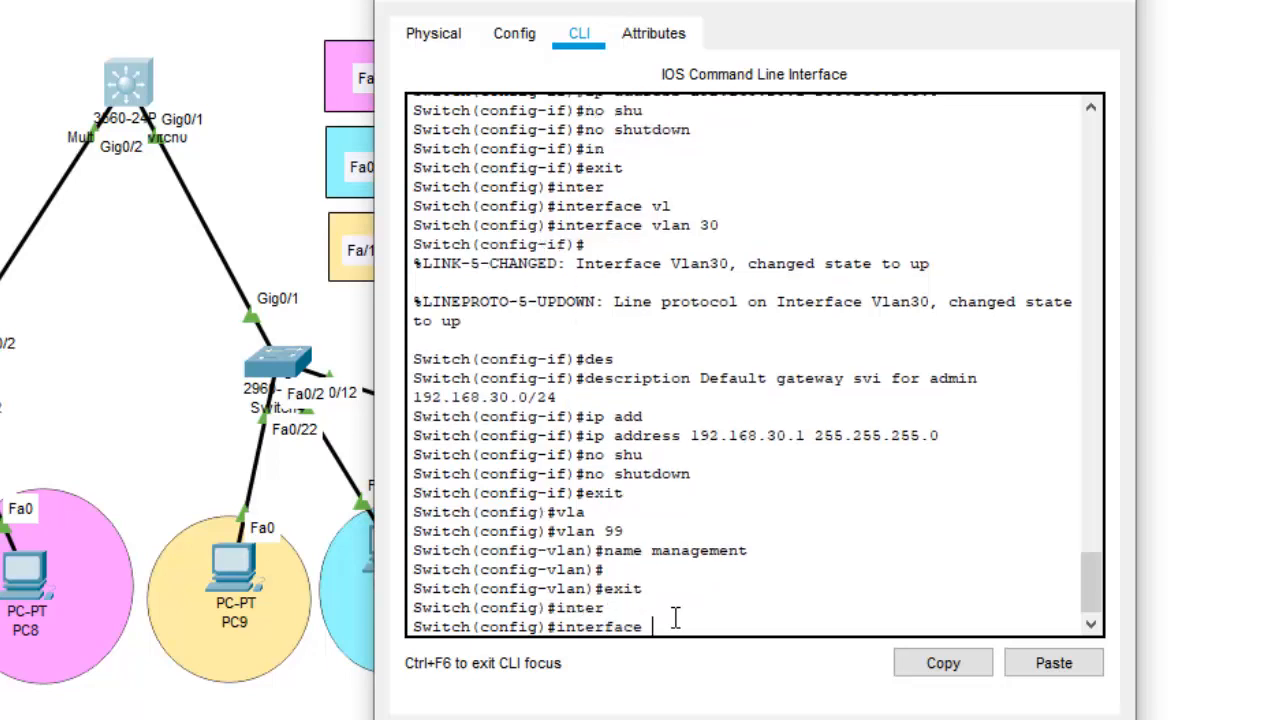
type("g")
key("Tab")
type("0/1-2")
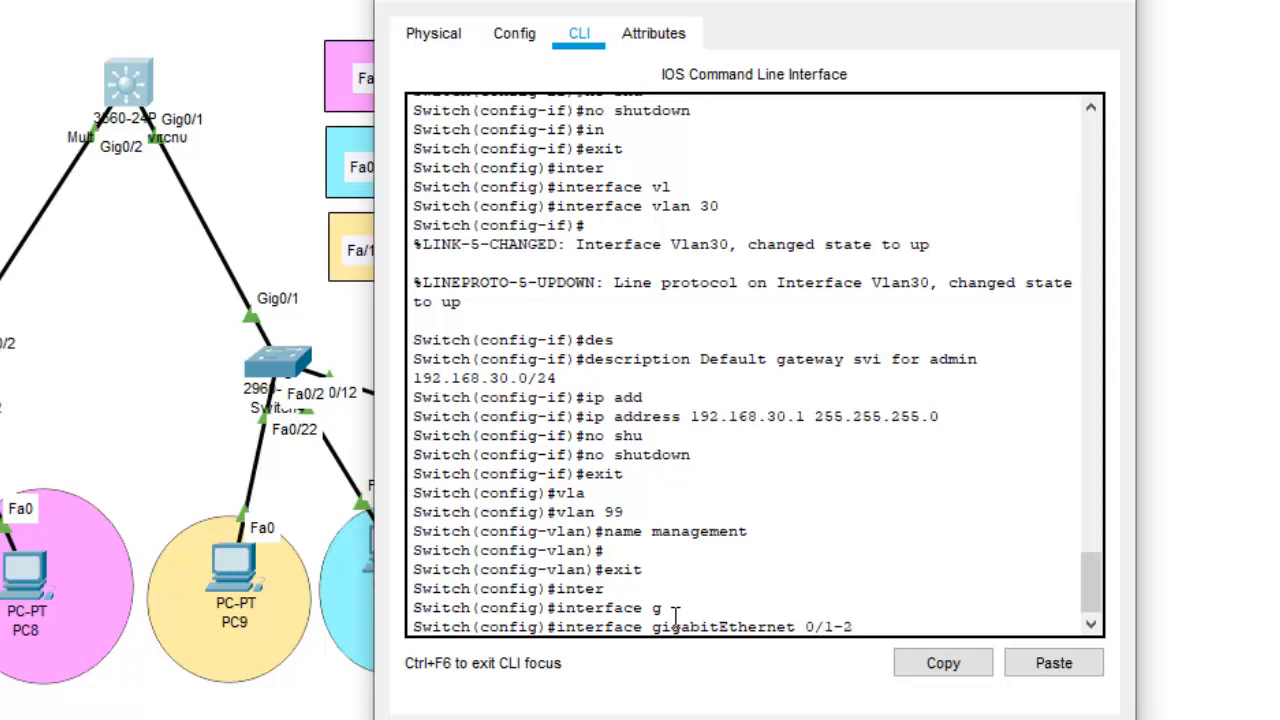
key("Left")
key("Left")
key("Left")
key("Left")
key("Left")
key("Left")
key("Left")
key("Left")
key("Left")
key("Left")
key("Left")
key("Left")
key("Left")
key("Left")
key("Left")
key("Left")
key("Left")
type("ra")
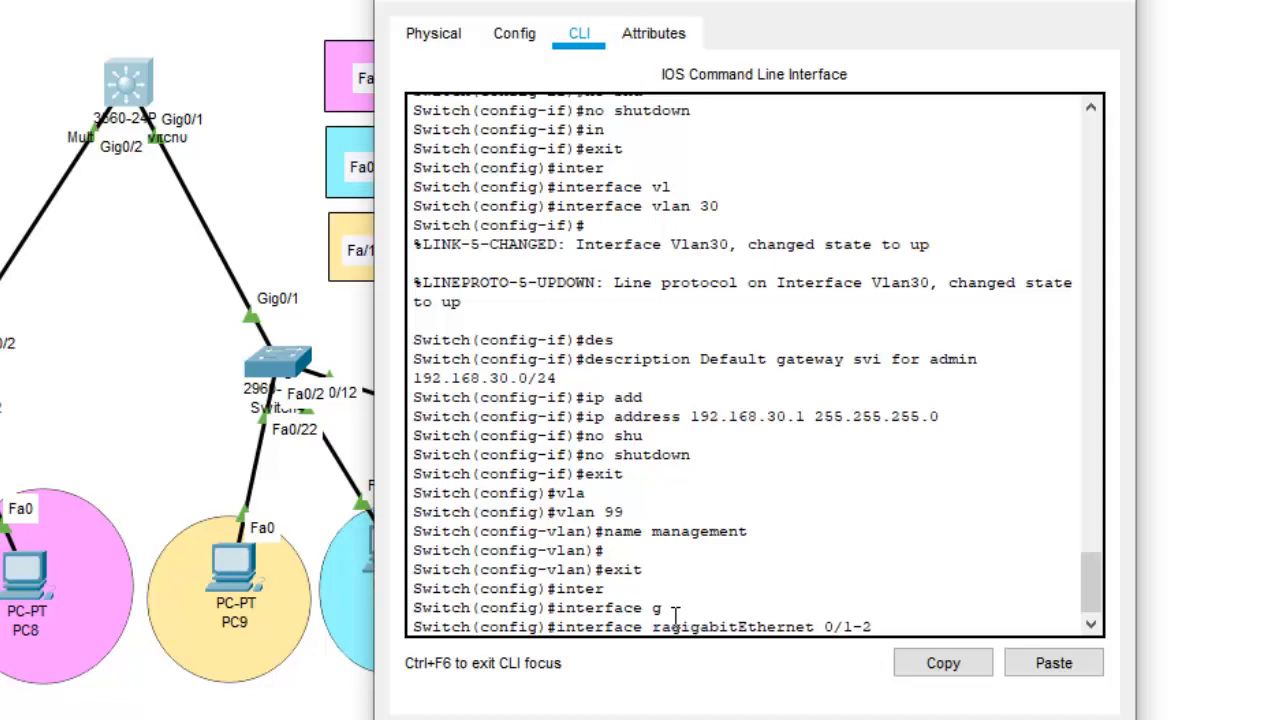
type("nge")
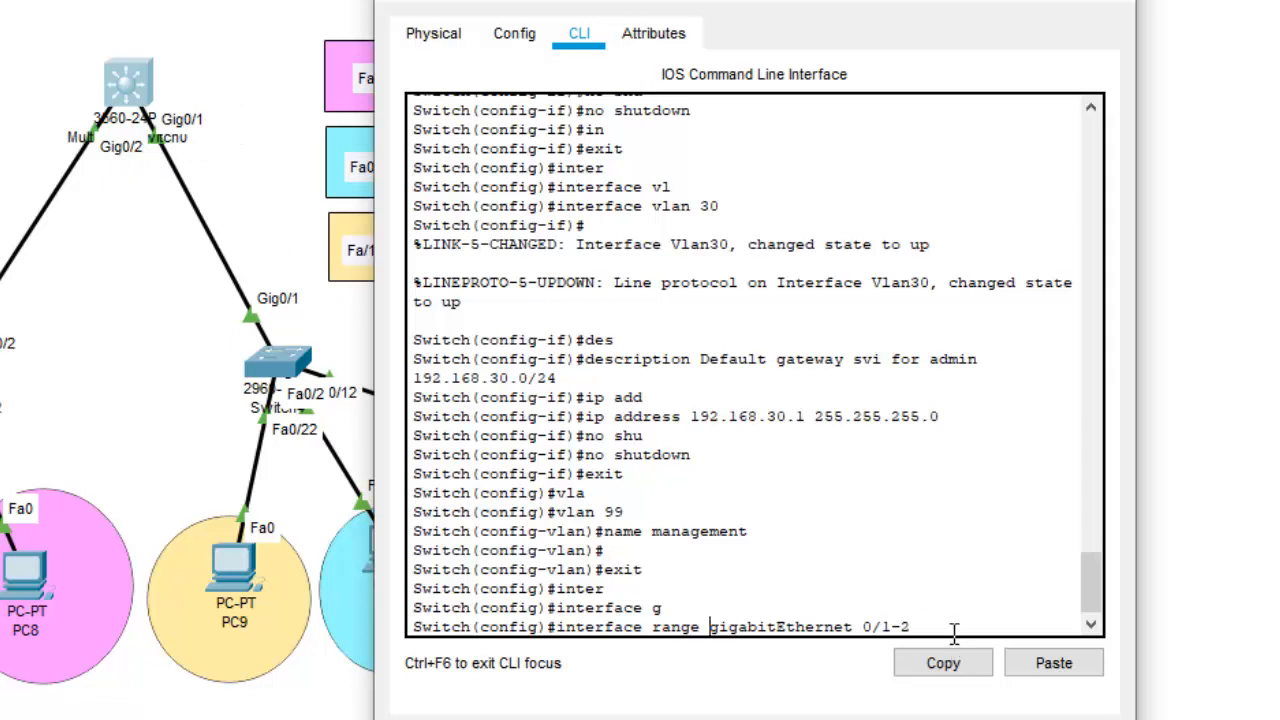
key("Return")
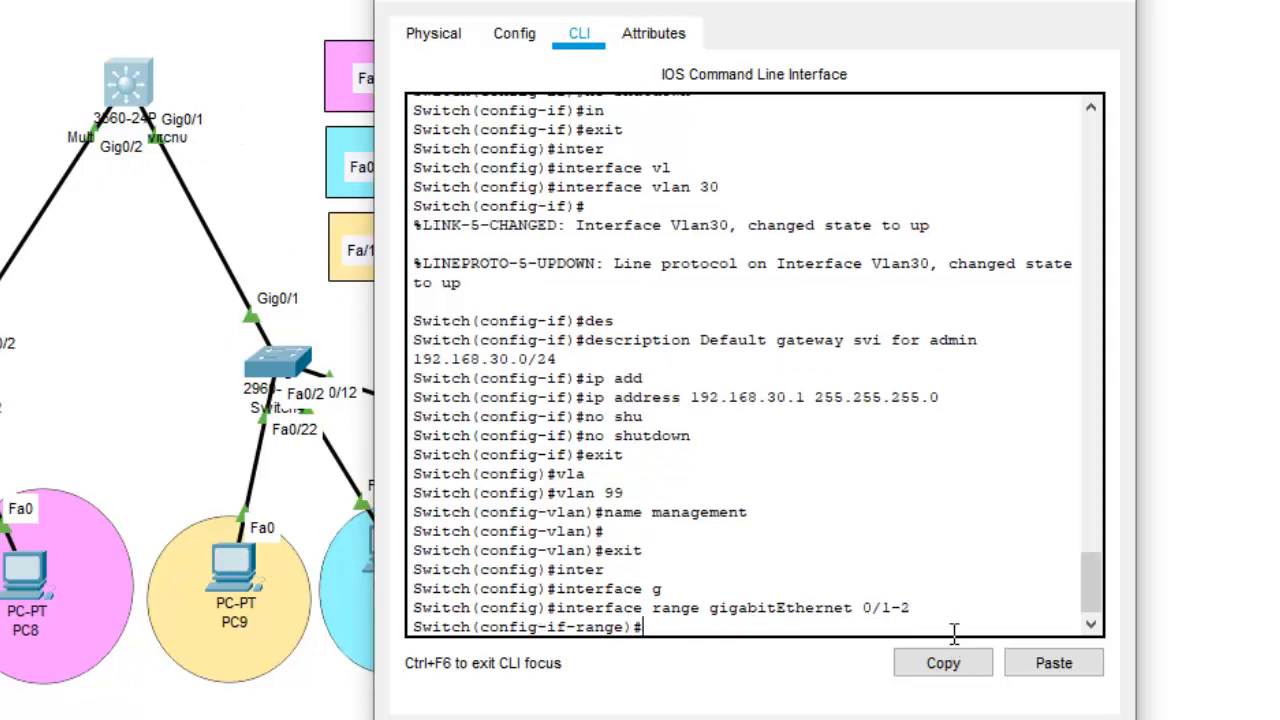
Set VLAN 99 as the native trunk VLAN on the gigabitEthernet 0/1-2 range
key("Return")
key("Return")
key("Return")
key("Return")
key("Return")
key("Return")
key("Return")
key("Return")
key("Return")
key("Return")
key("Return")
key("Return")
key("Return")
key("Return")
key("Return")
key("Return")
key("Return")
key("Return")
key("Return")
key("Return")
type("swi")
key("Tab")
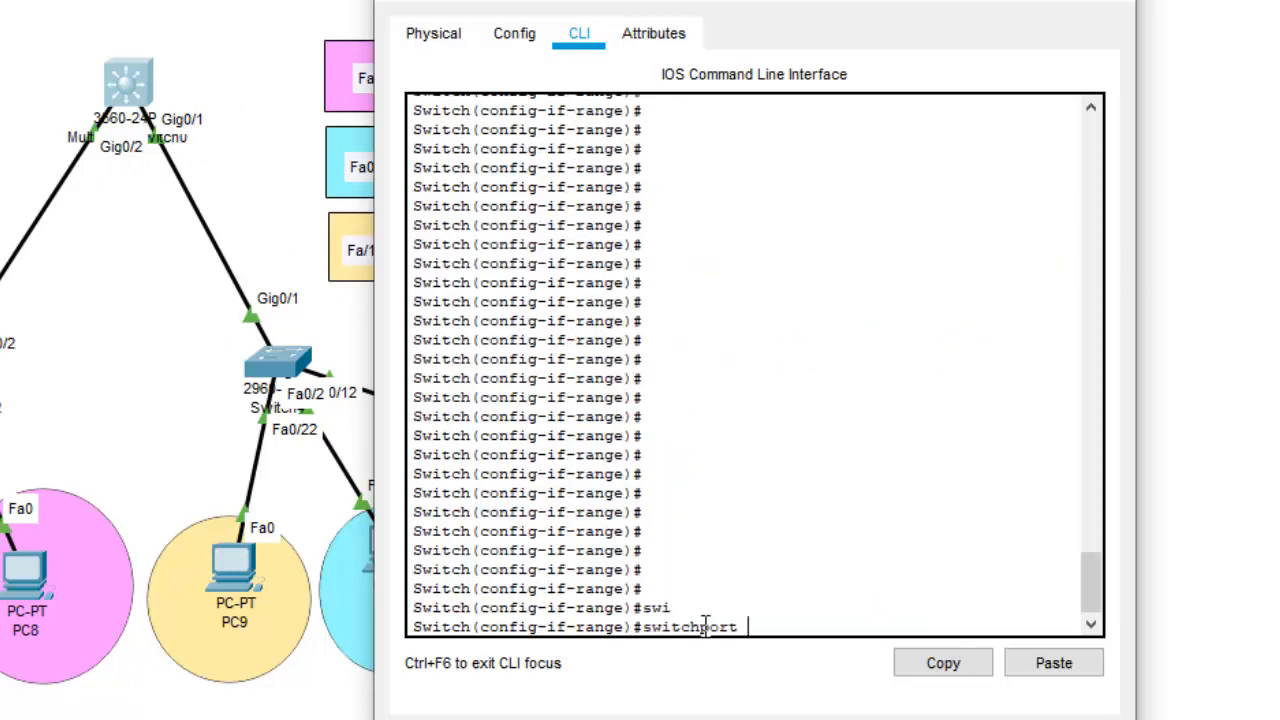
type("tr")
key("Tab")
type("n")
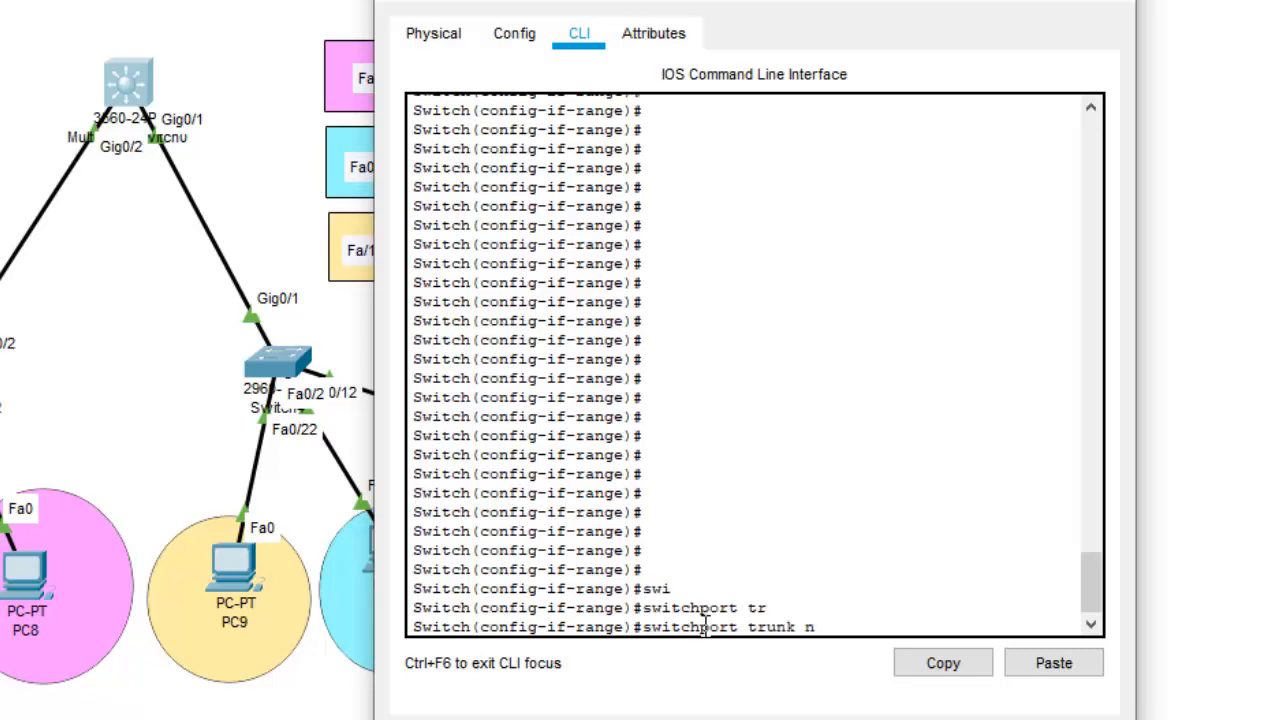
key("Tab")
type("v")
key("Tab")
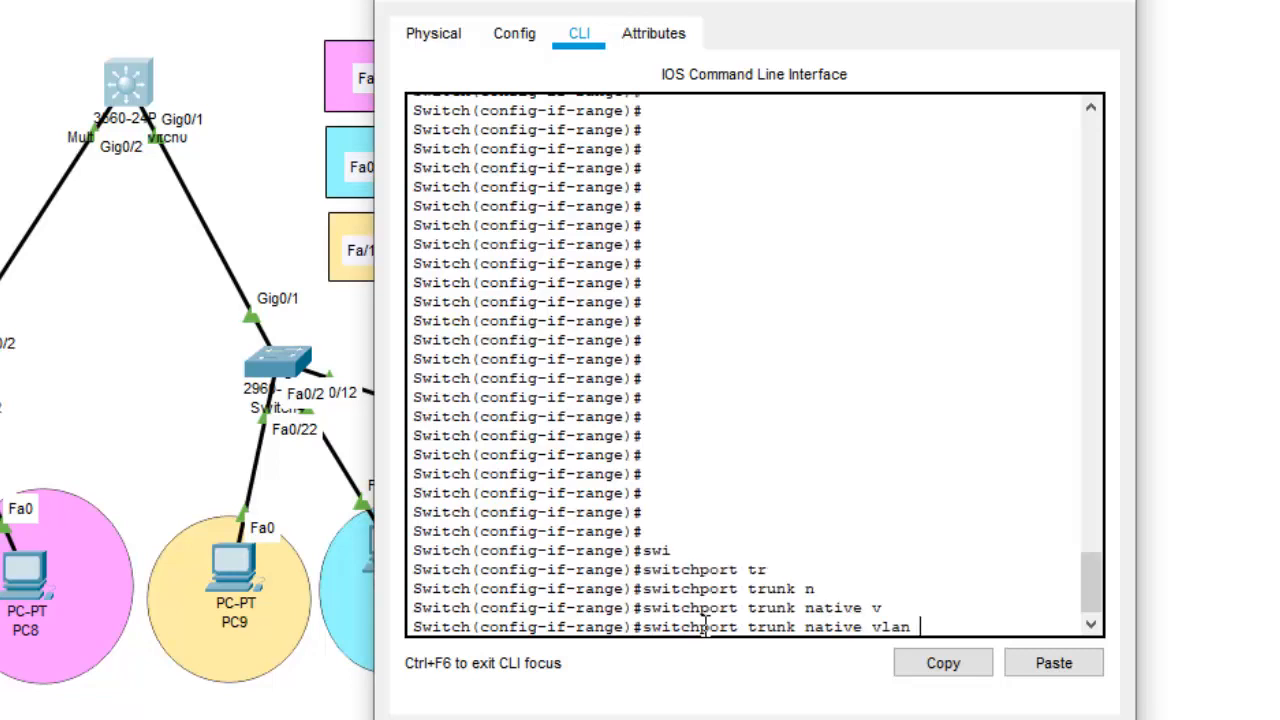
type("99")
key("Return")
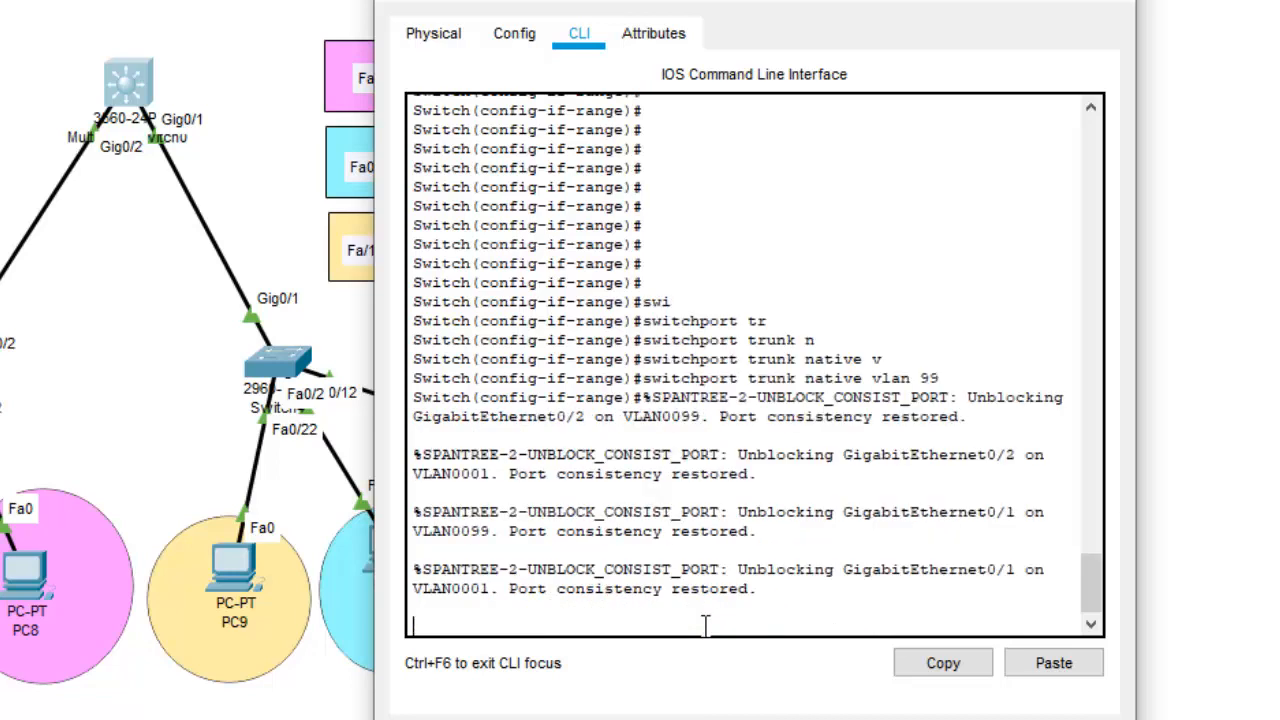
key("Return")
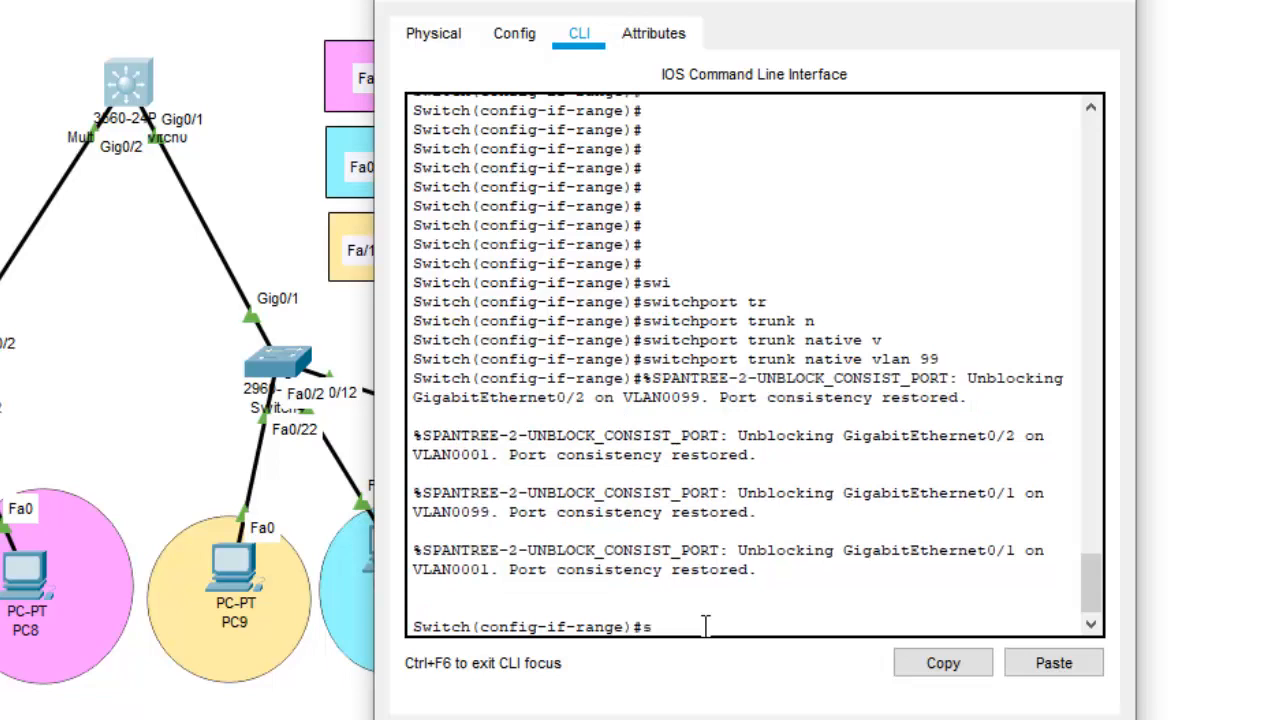
Set the trunk encapsulation of the gigabitEthernet 0/1-2 range to dot1q, then exit to global configuration and close the switch window
type("sw")
key("Tab")
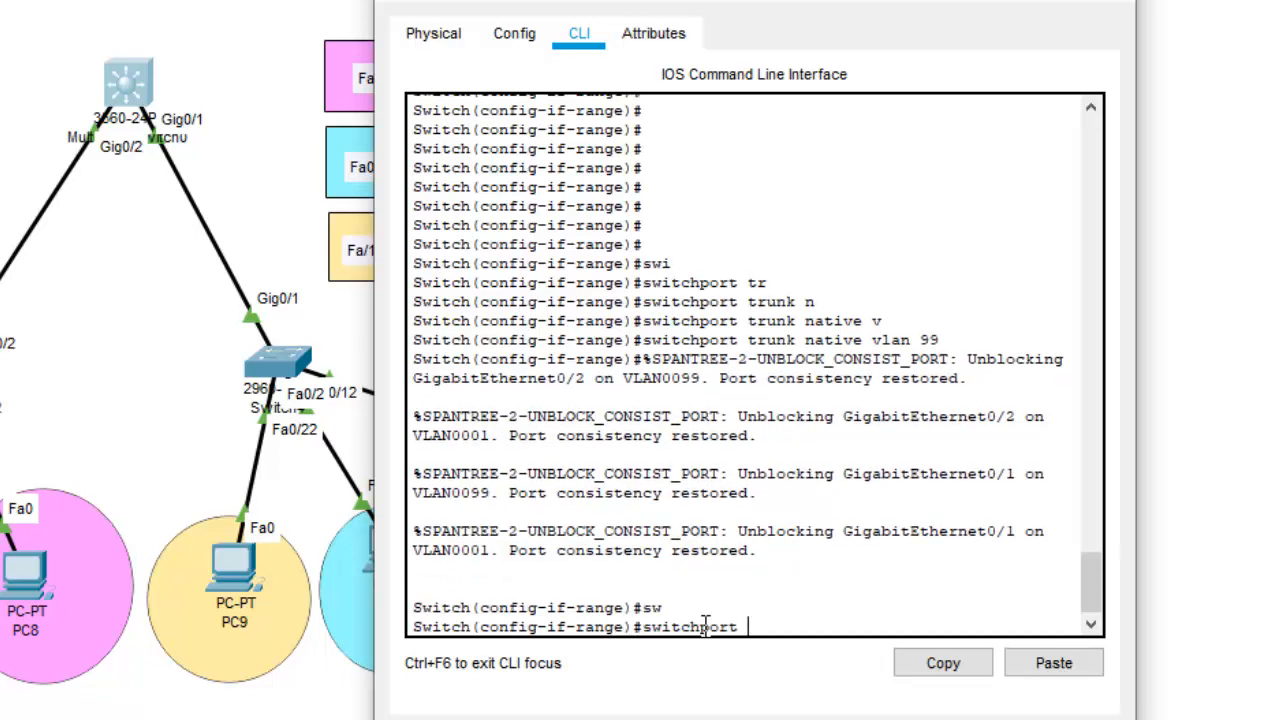
type("tr")
key("Tab")
type("e")
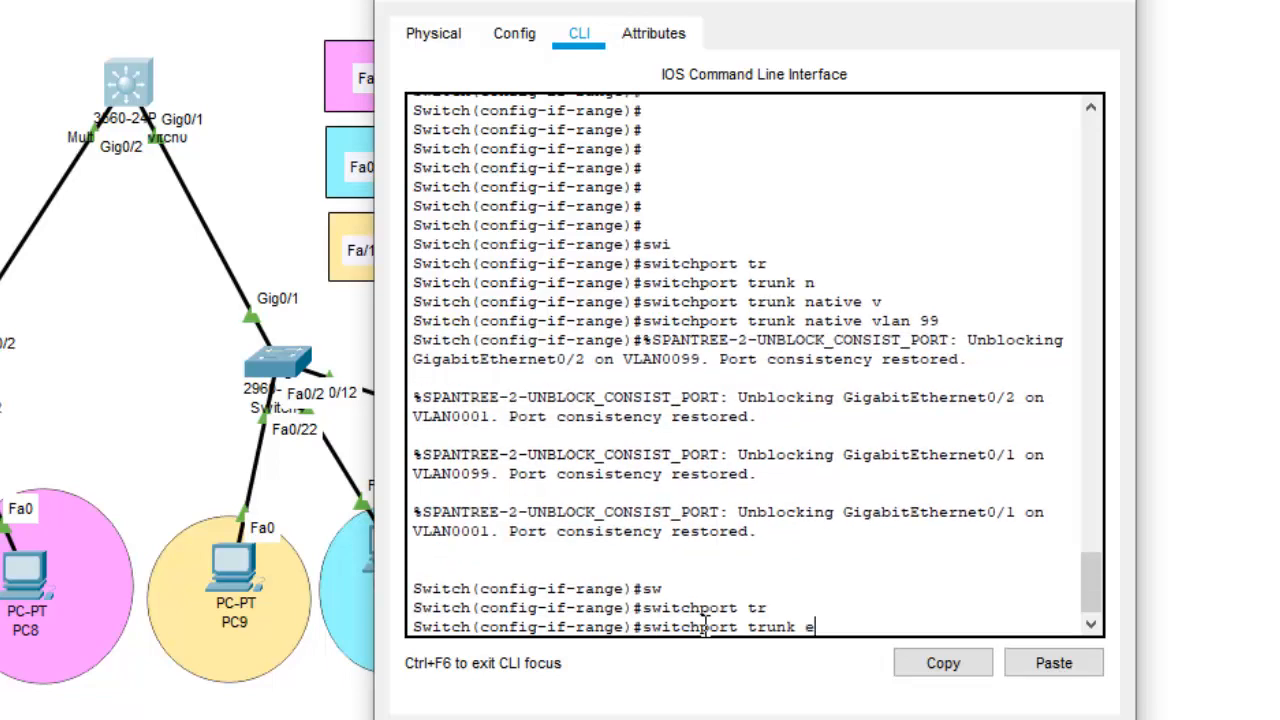
type("n")
key("Tab")
type("do")
key("Tab")
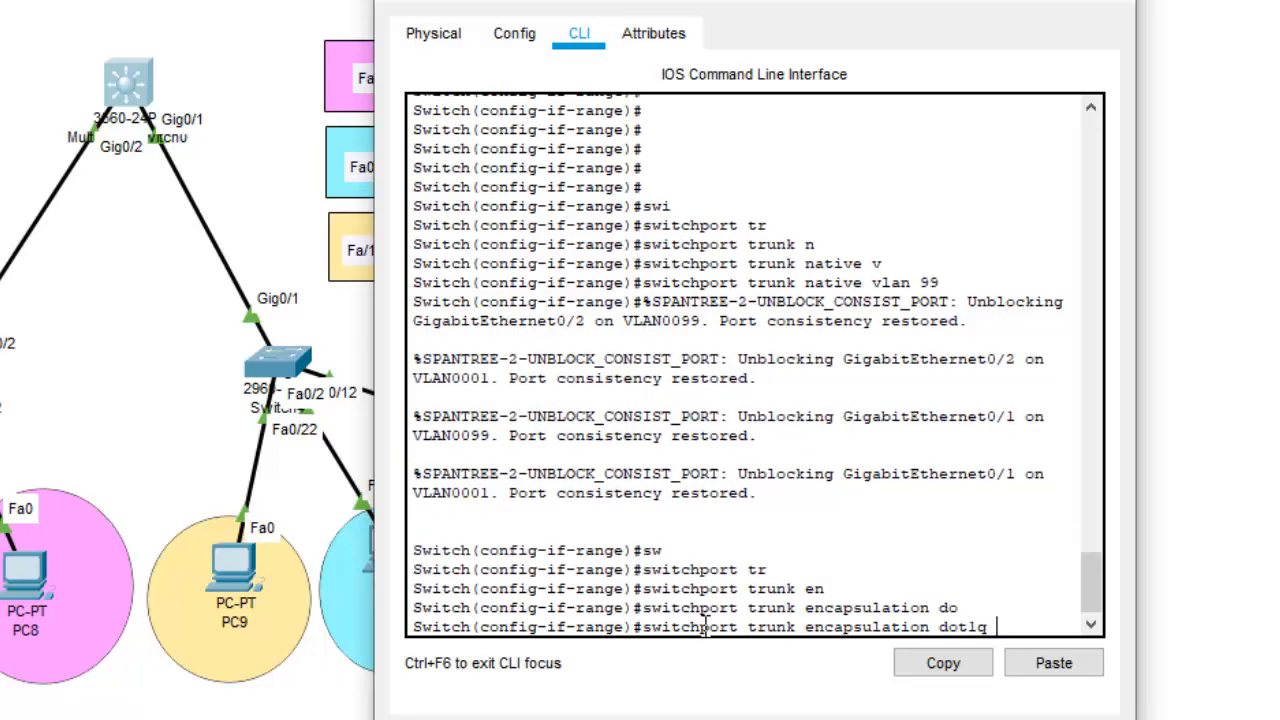
key("Return")
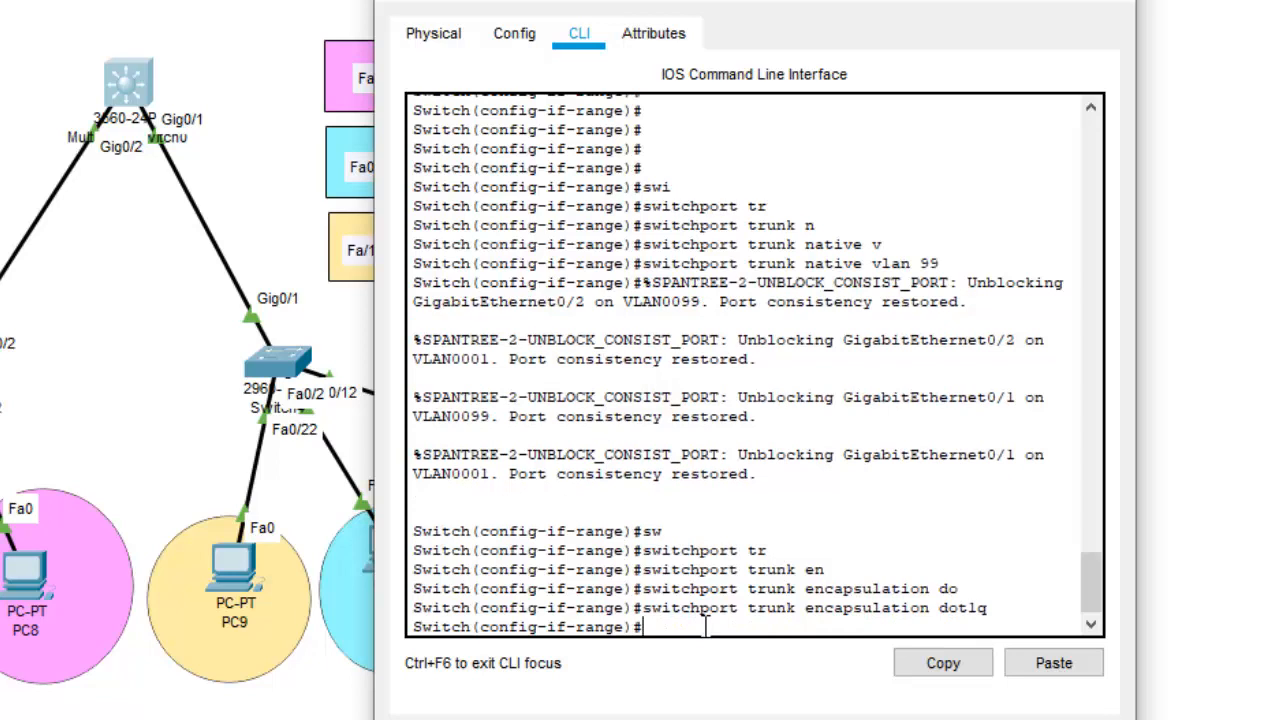
type("exit")
key("Return")
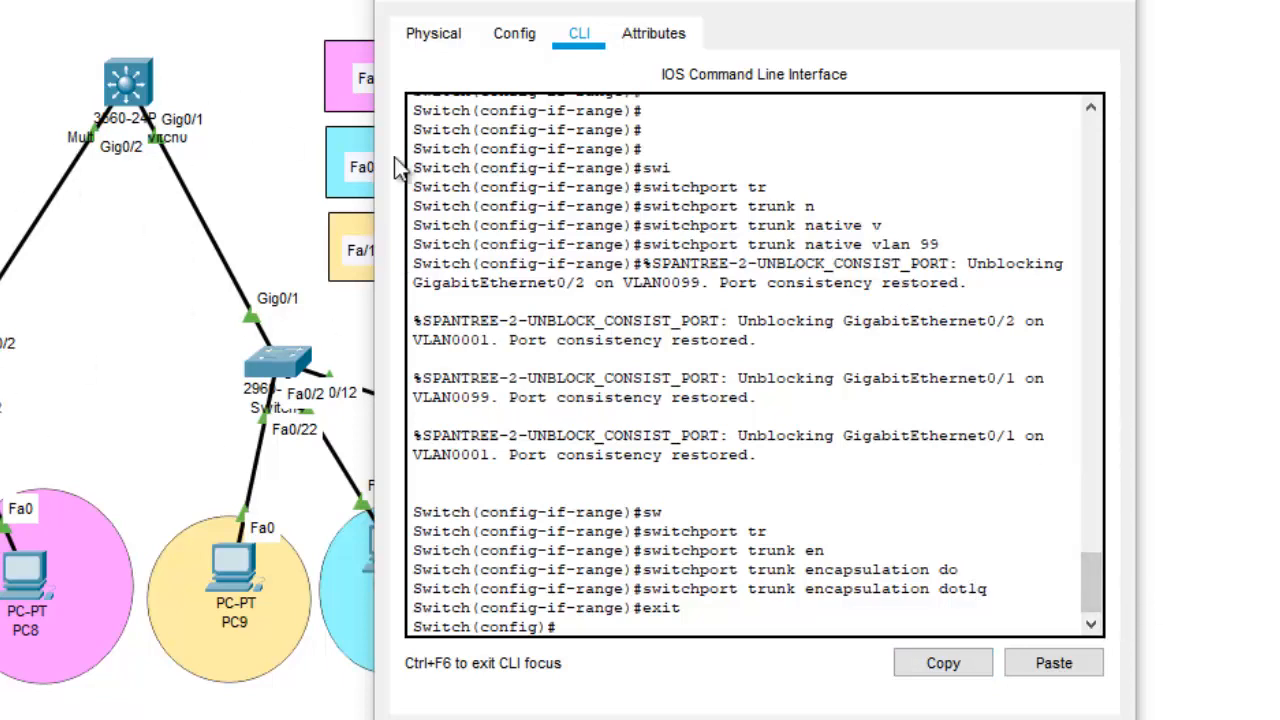
left_click(1105, 8)
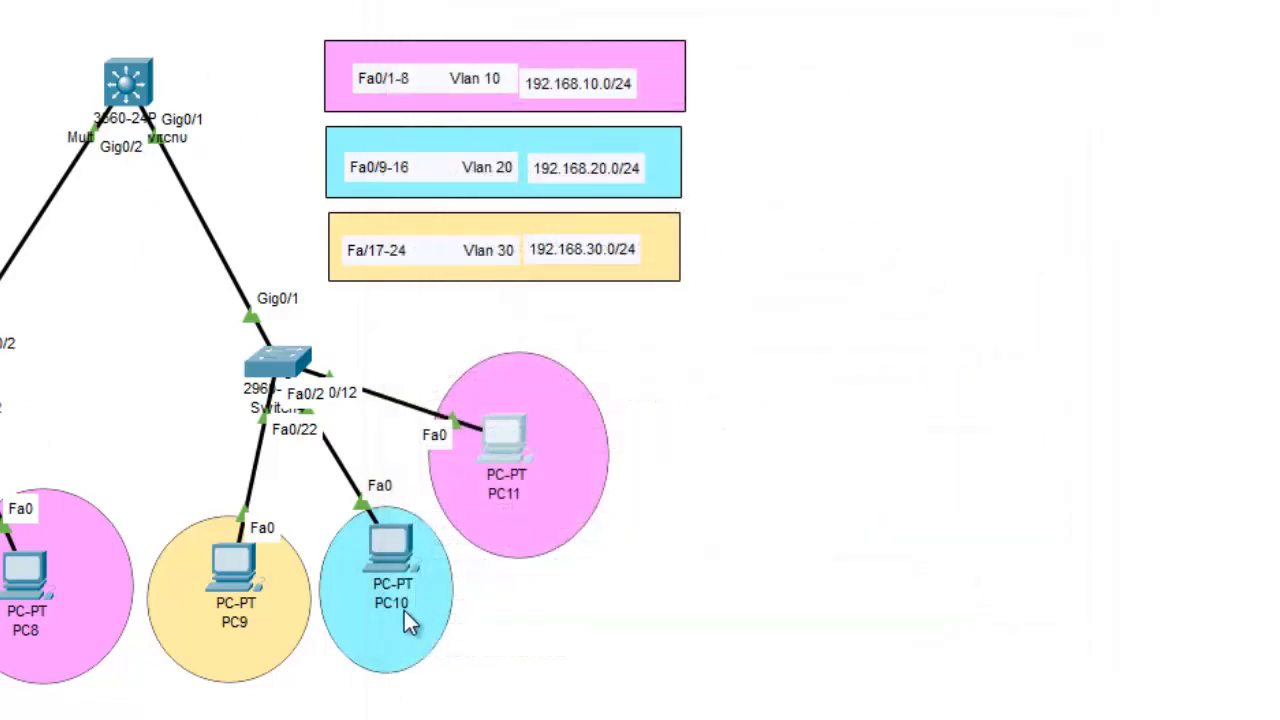
Open the IP configuration of PC10 and copy its default gateway address
left_click(382, 548)
left_click(492, 160)
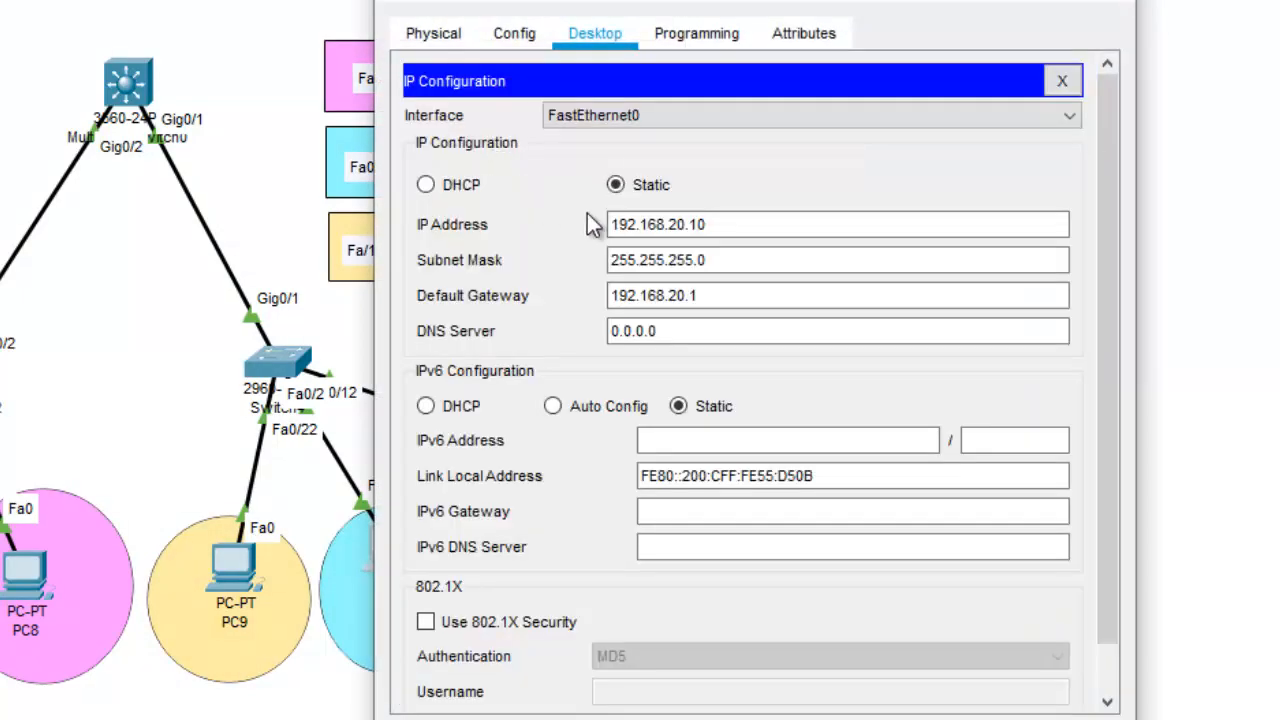
left_click(714, 295)
left_click_drag(714, 295, 566, 303)
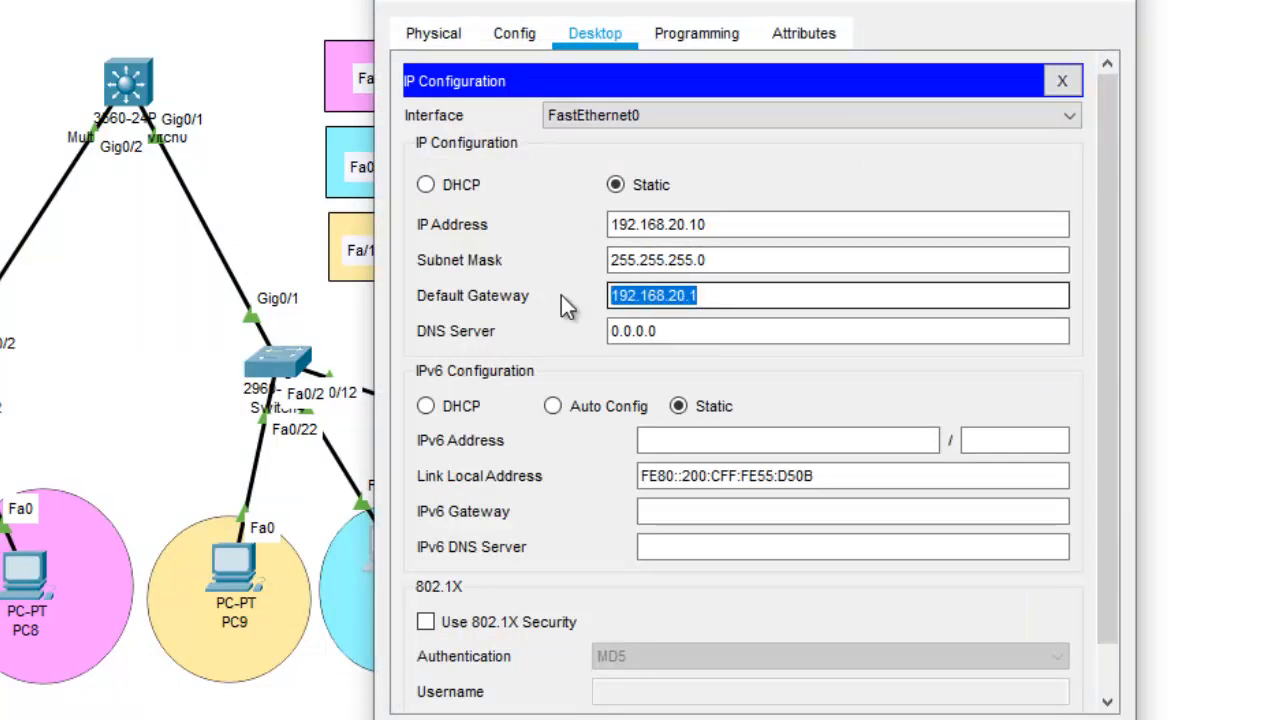
right_click(676, 299)
left_click(773, 415)
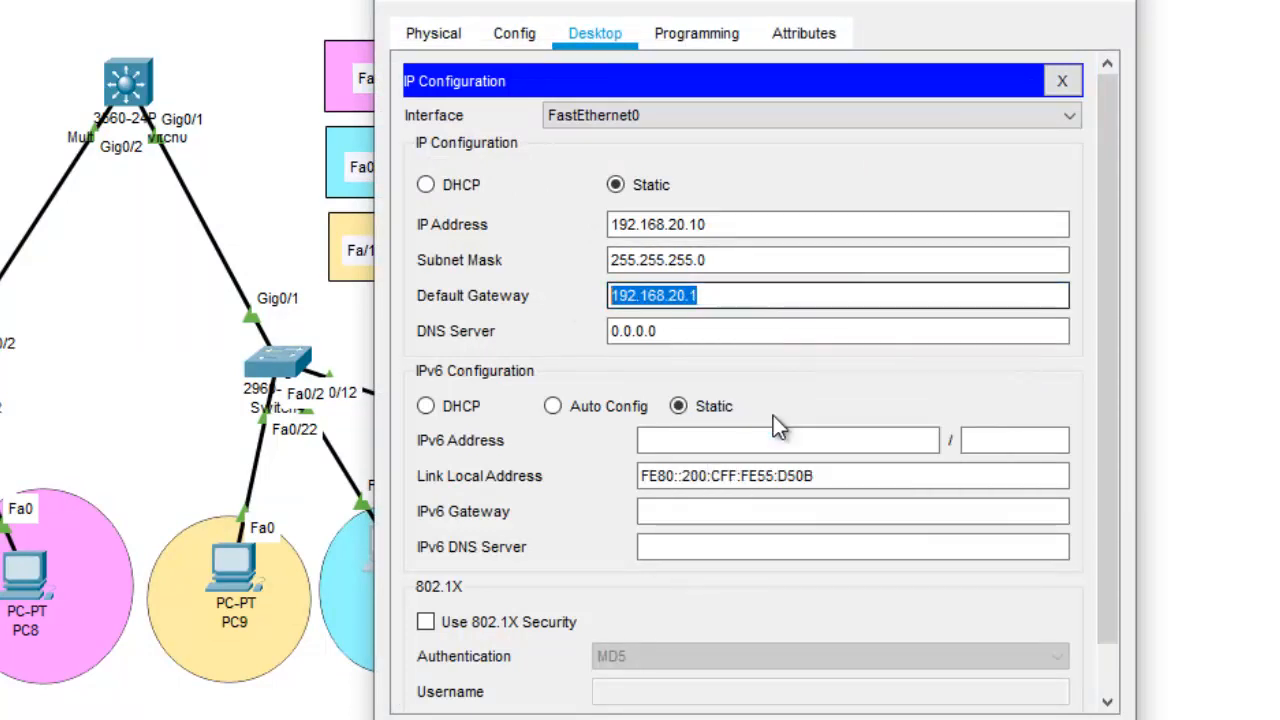
Ping the copied gateway address 192.168.20.1 from PC10's command prompt, then close the PC's window
left_click(1066, 85)
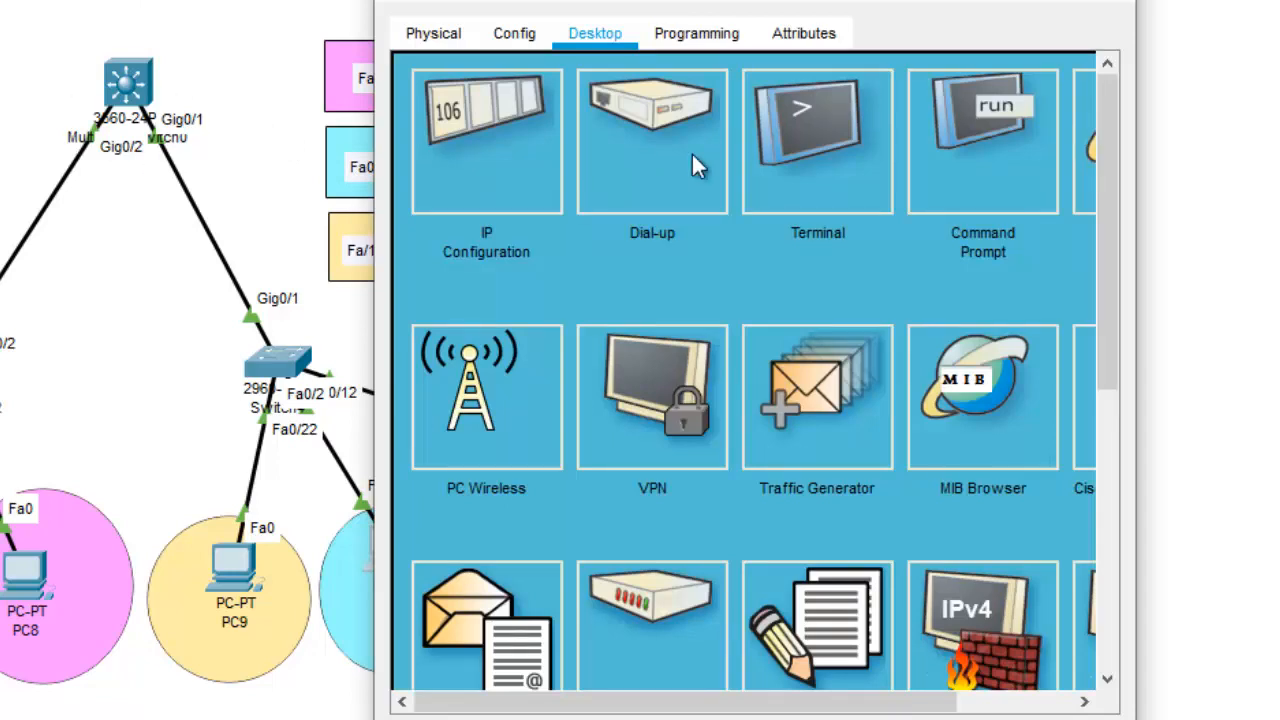
left_click(1008, 176)
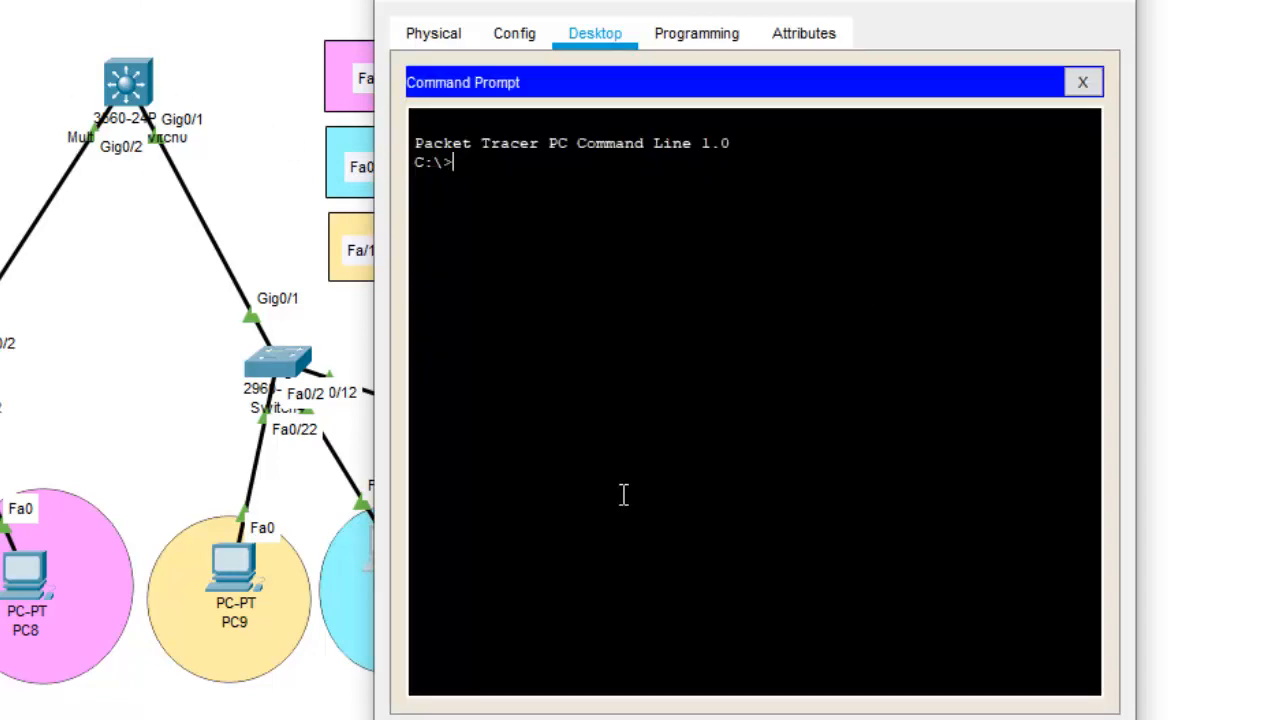
type("ping")
right_click(646, 320)
left_click(734, 366)
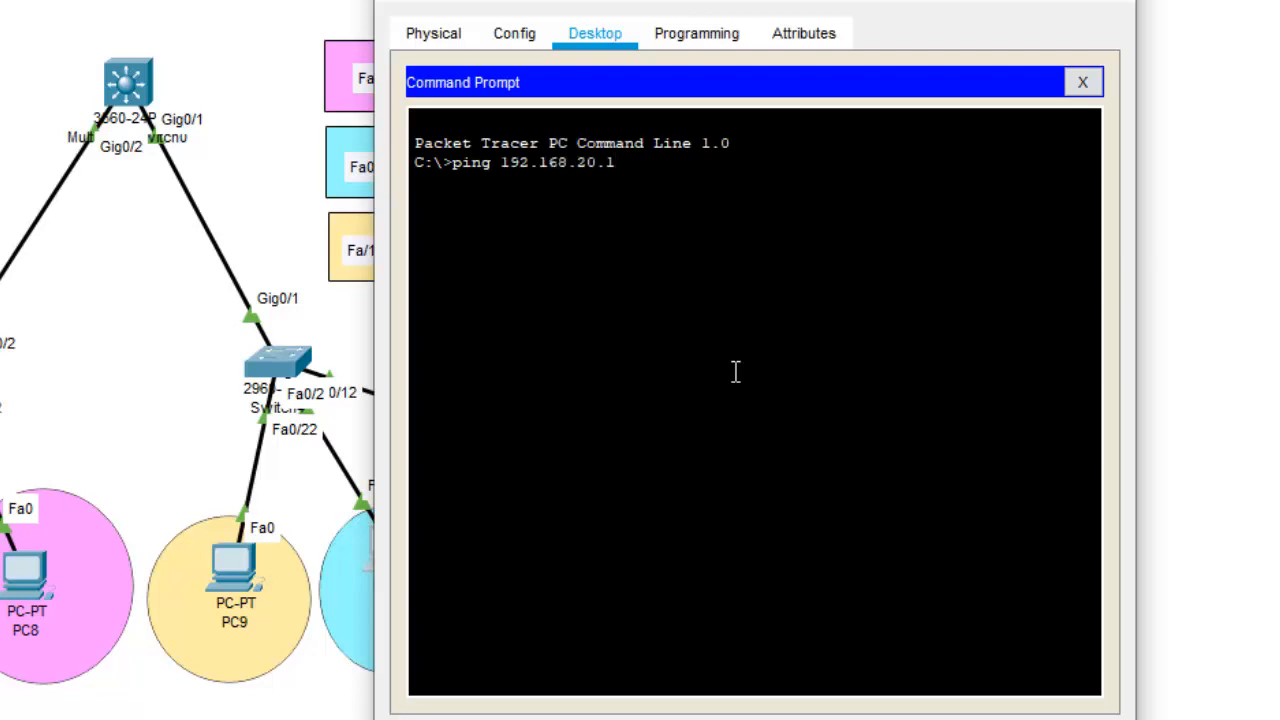
key("Return")
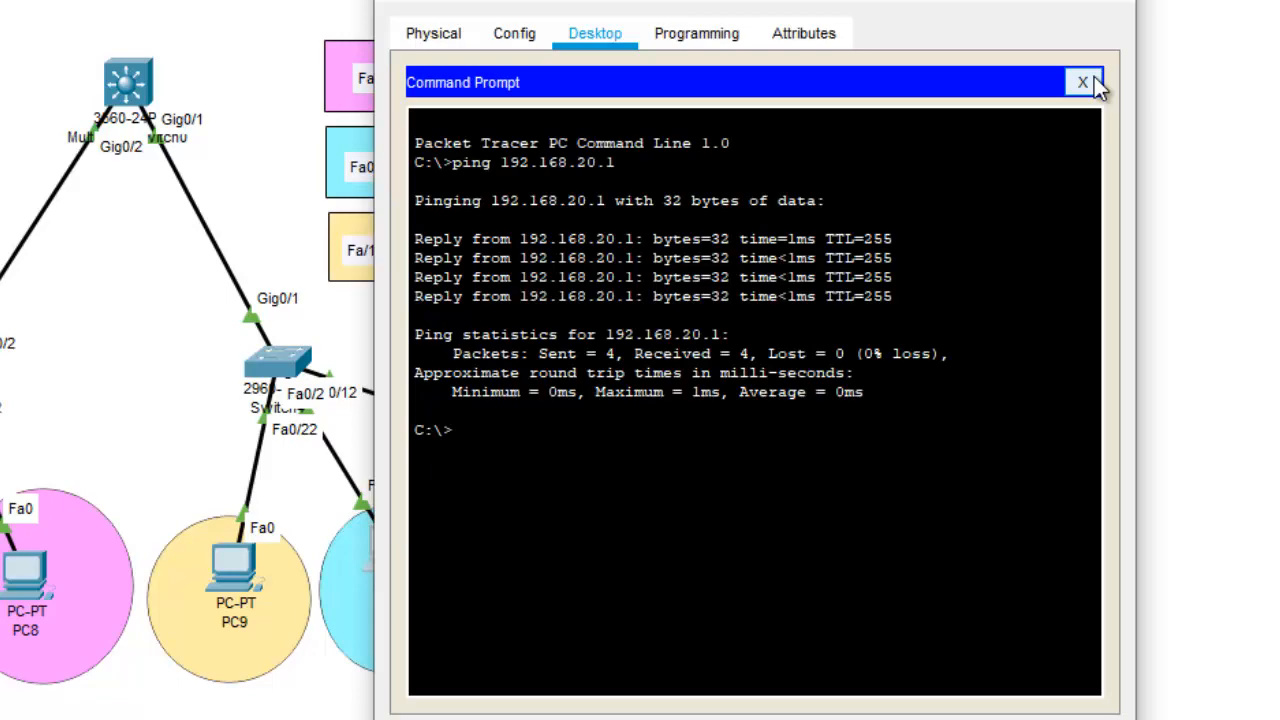
left_click(1096, 84)
left_click(1143, 23)
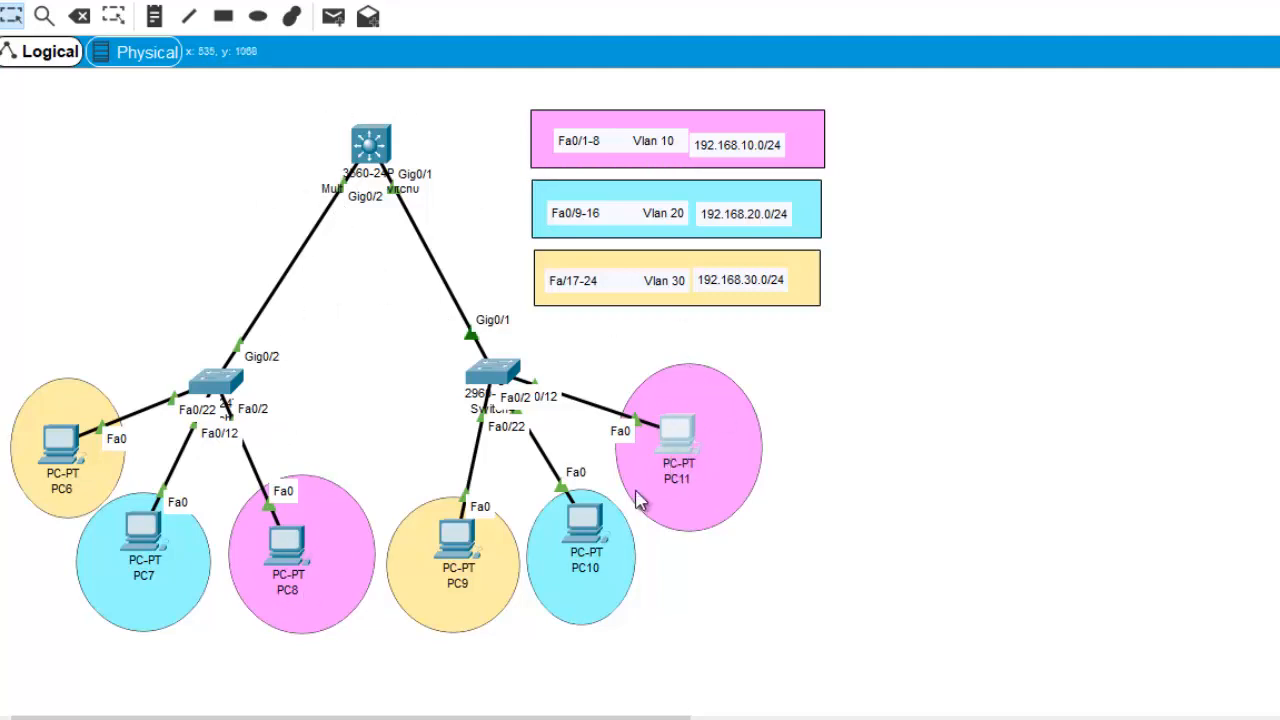
Open the command prompt on PC9 and ping 192.168.30.20
left_click(675, 443)
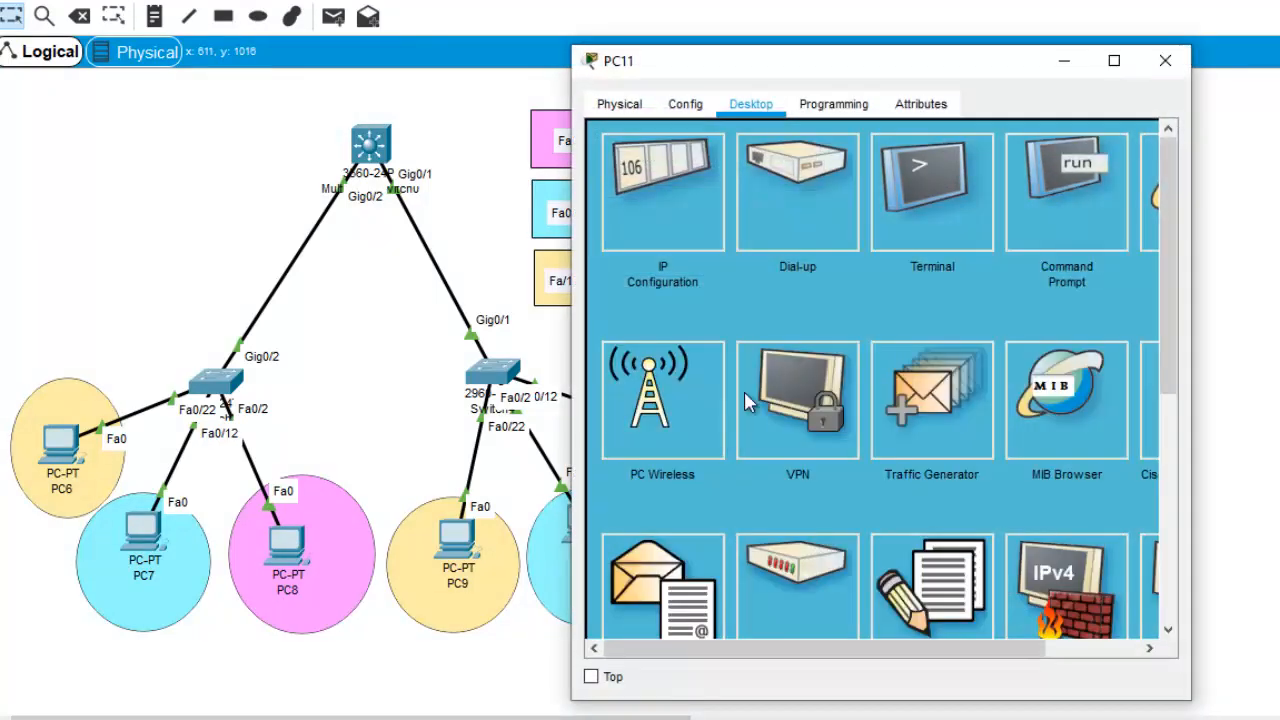
left_click(1159, 60)
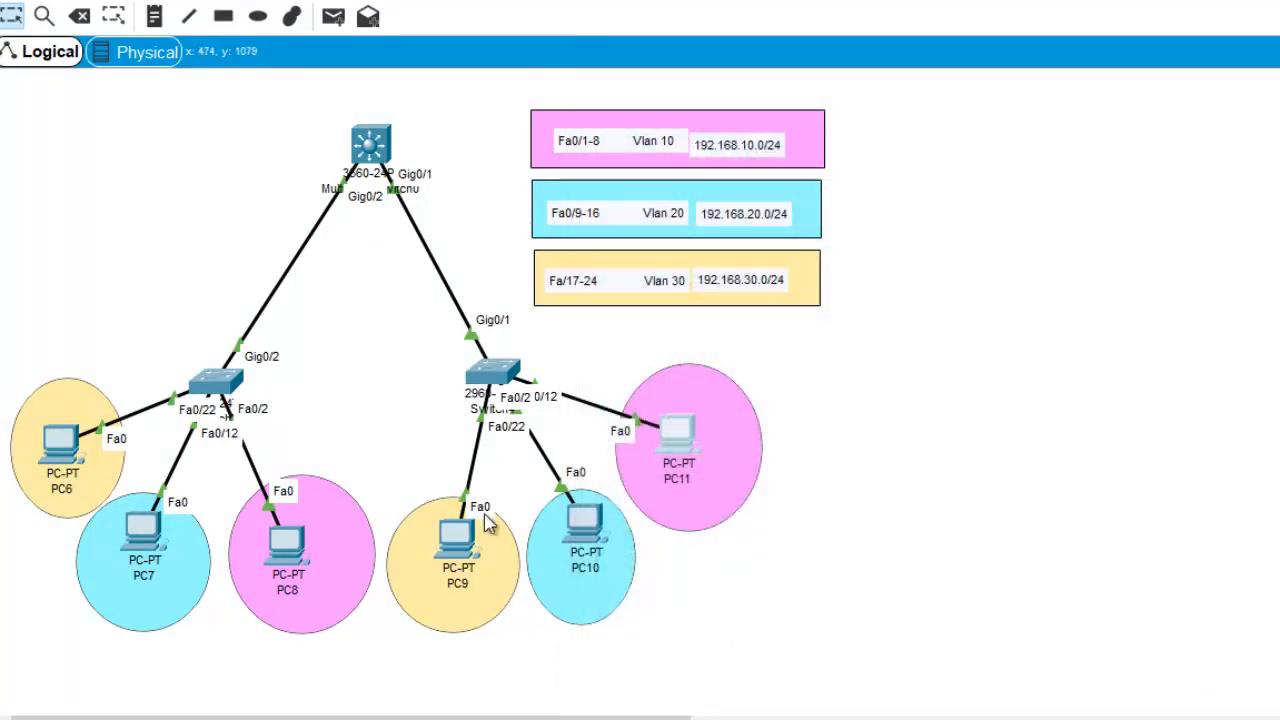
left_click(455, 535)
left_click(1082, 184)
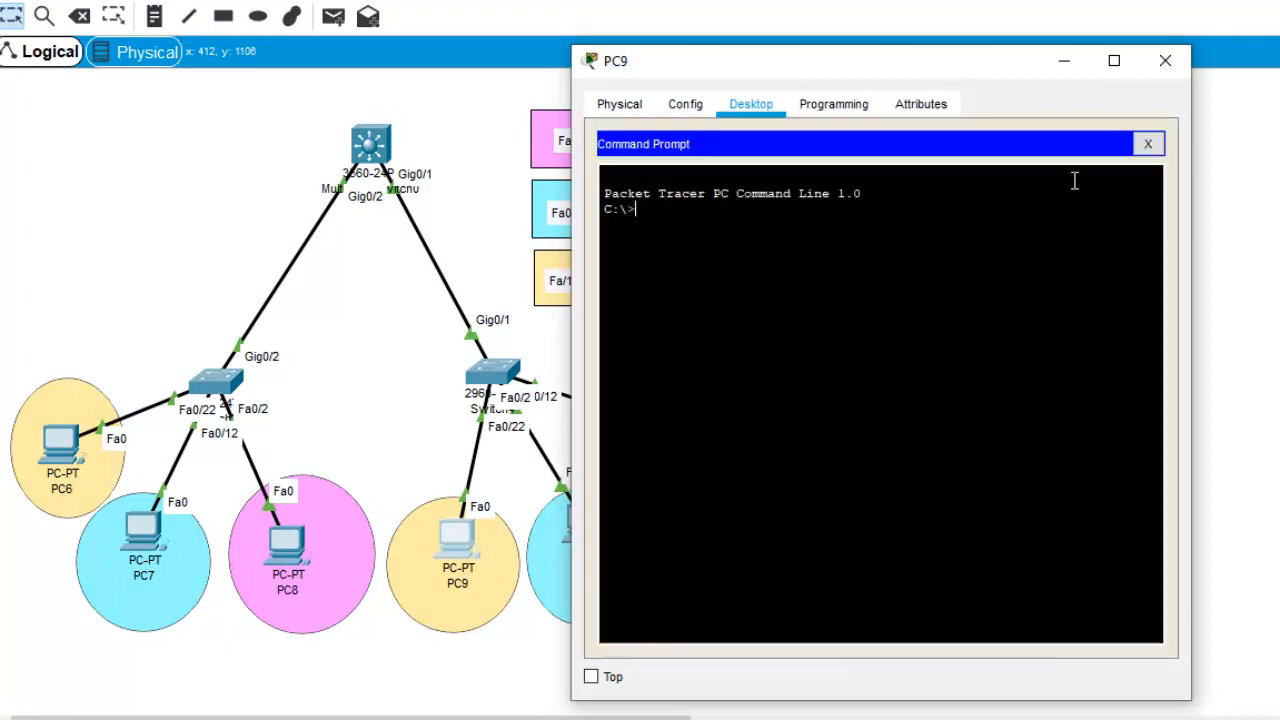
type("ping")
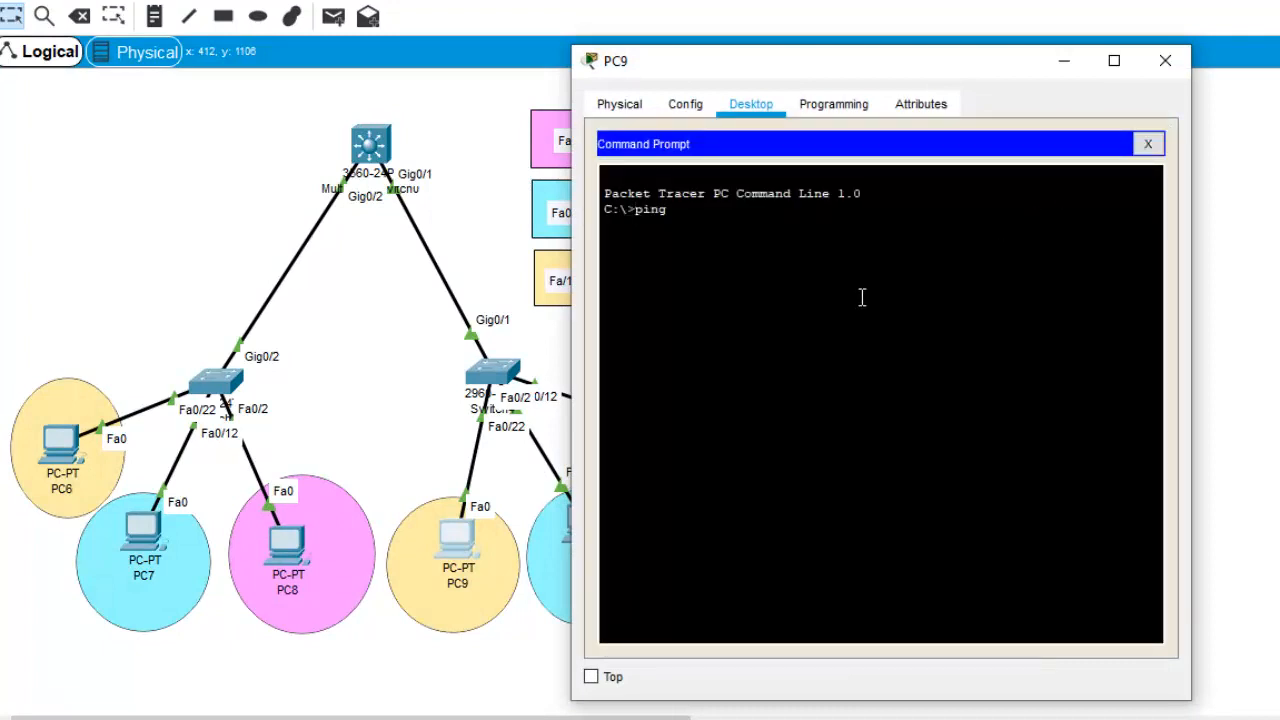
type(" 192.18")
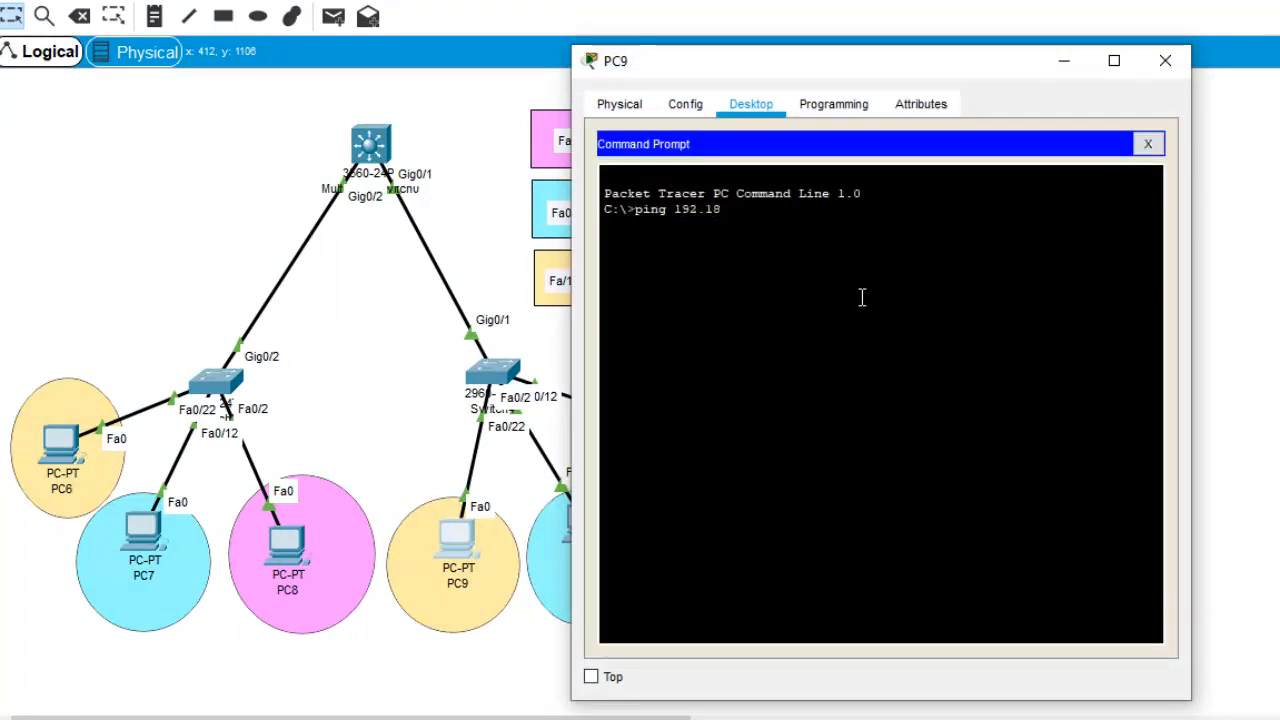
key("BackSpace")
type("68.")
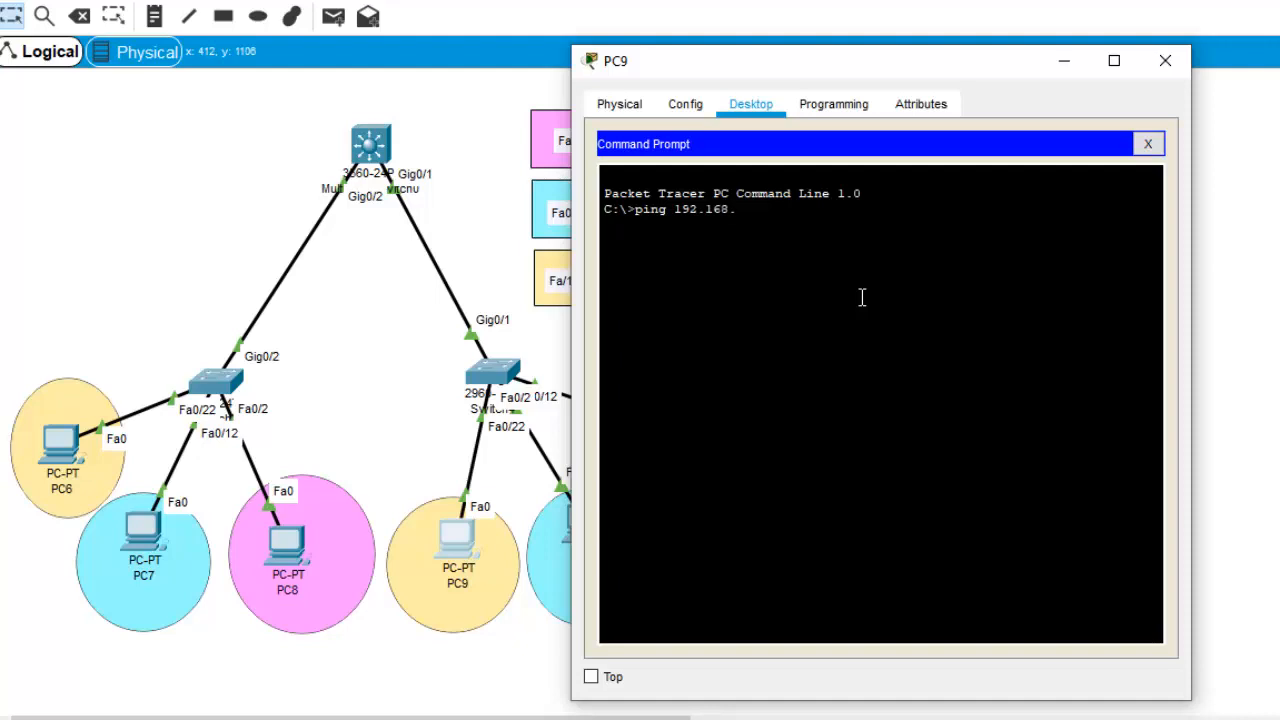
type("30.20")
key("Return")
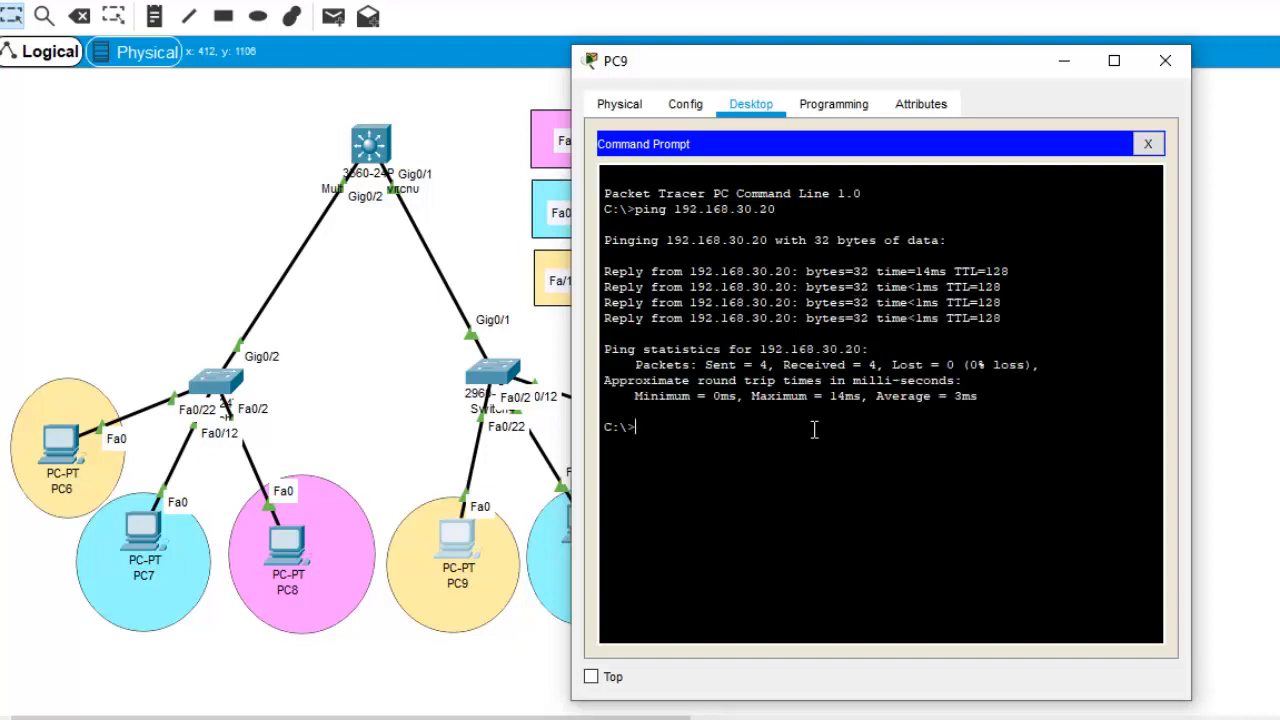
Ping 192.168.20.10 in VLAN 20 from PC9's command prompt
key("Up")
key("Left")
key("Left")
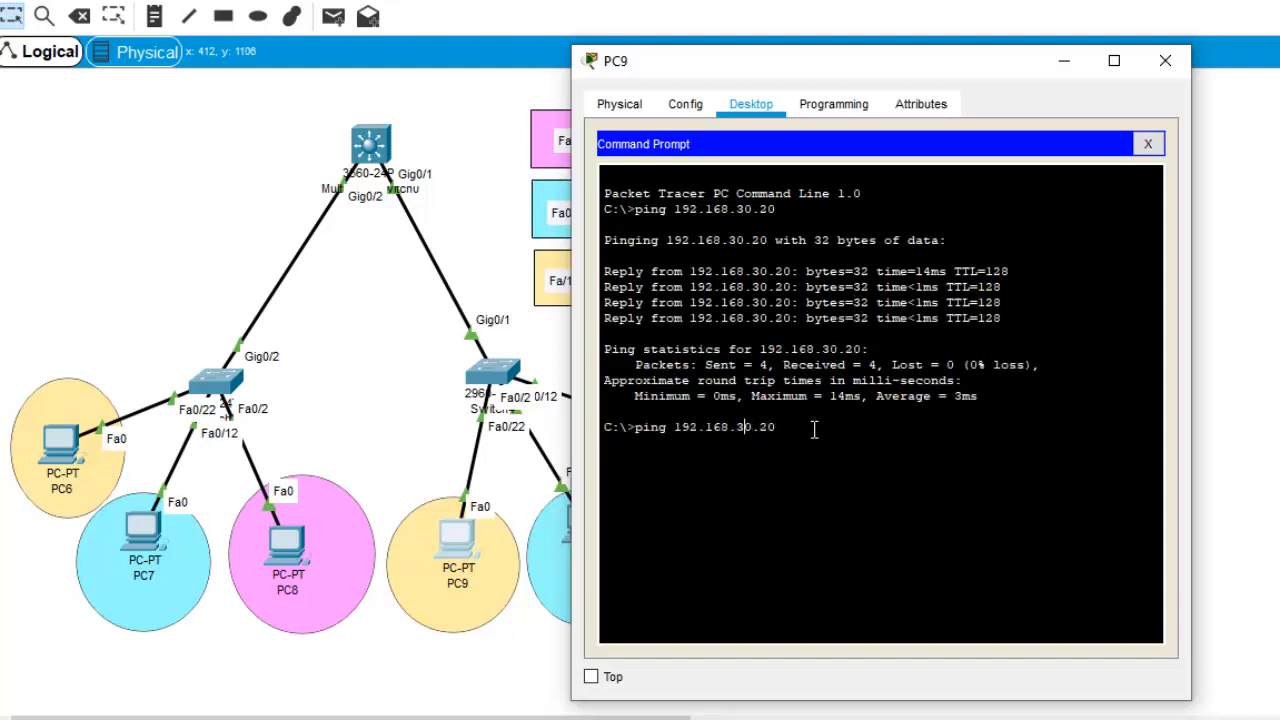
key("BackSpace")
type("2")
key("Right")
key("Right")
key("Right")
key("BackSpace")
type("1")
key("Return")
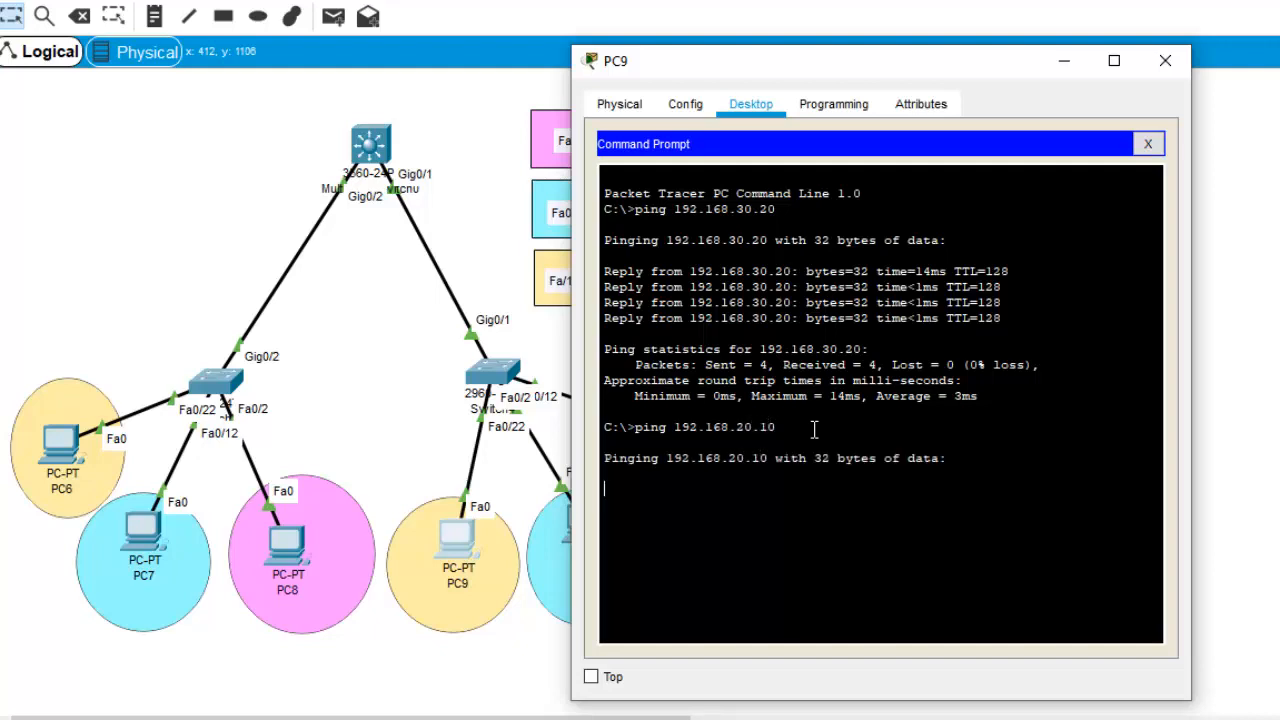
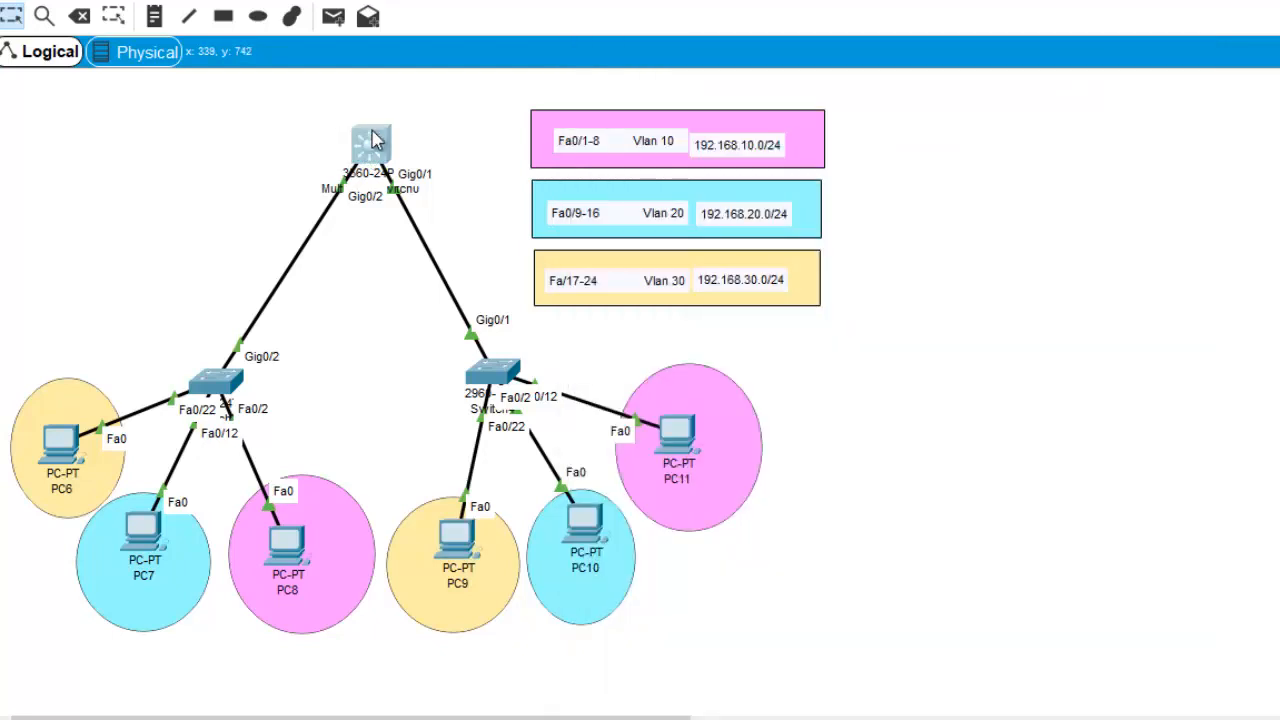
Enter global configuration mode on the multilayer switch and enable IP routing
left_click(370, 142)
key("Return")
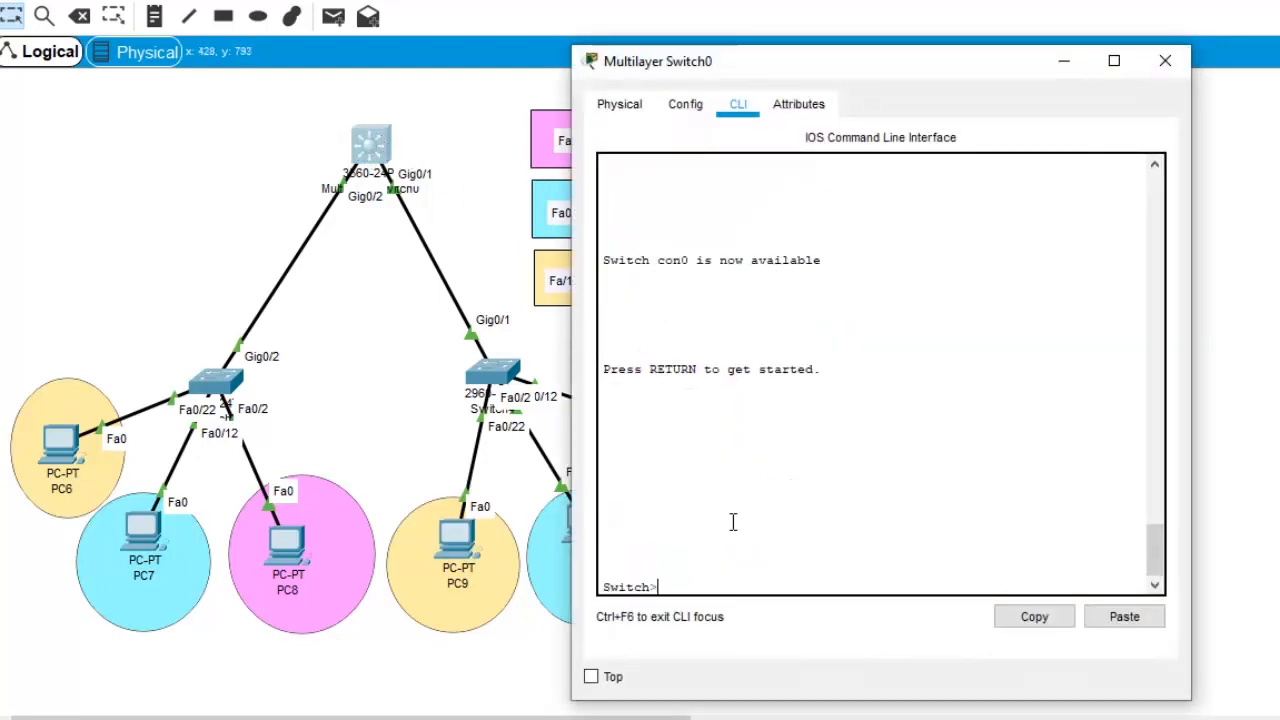
type("en")
key("Return")
key("Return")
type("conf")
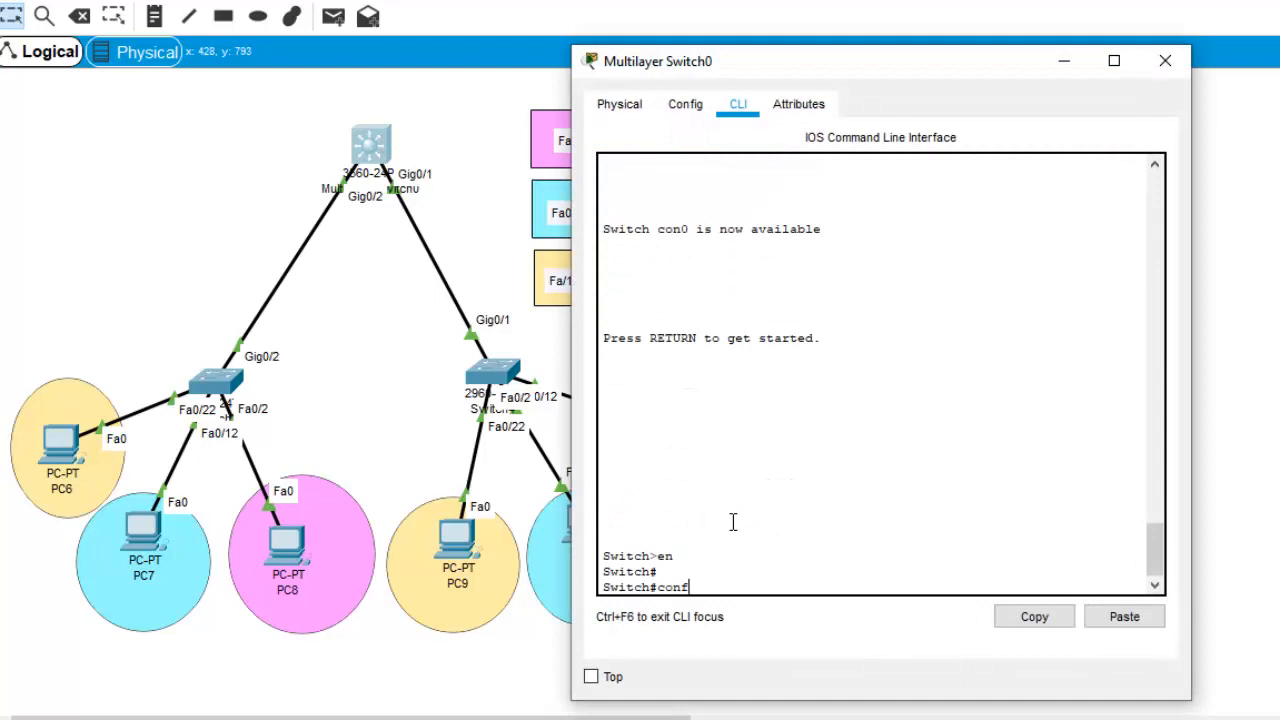
key("Tab")
type("ter")
key("Tab")
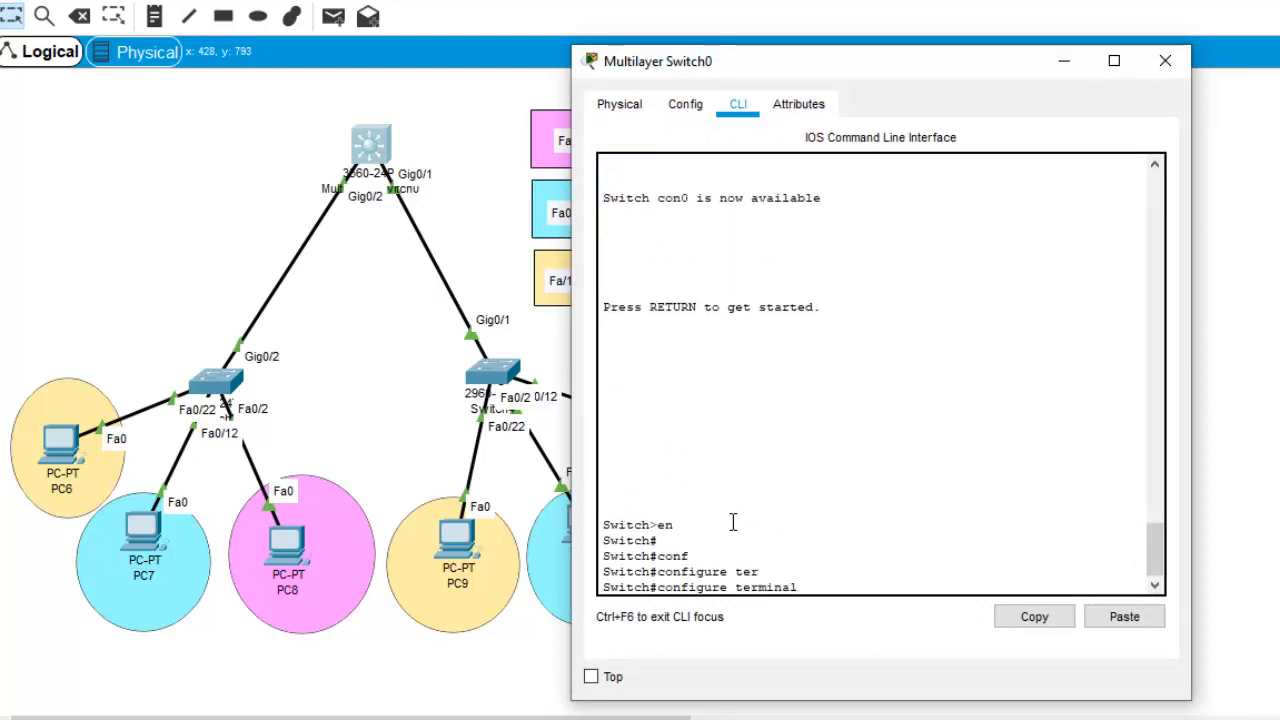
key("Return")
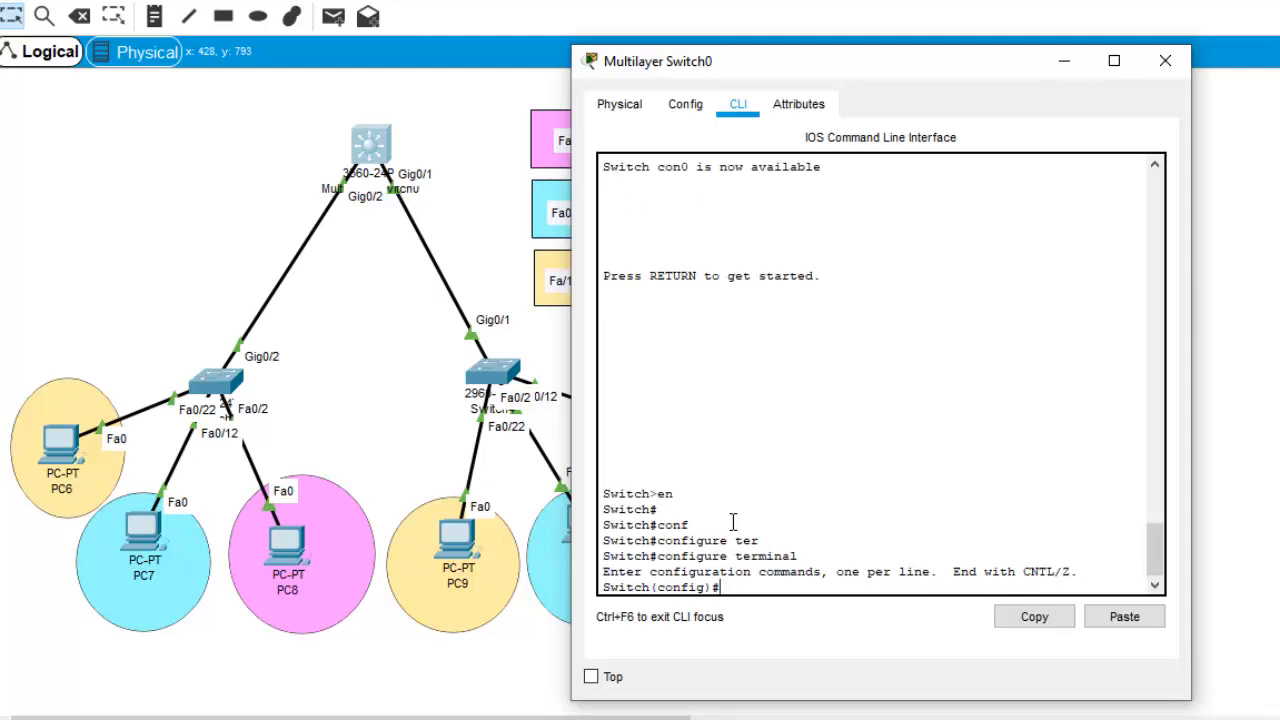
type("ip routing")
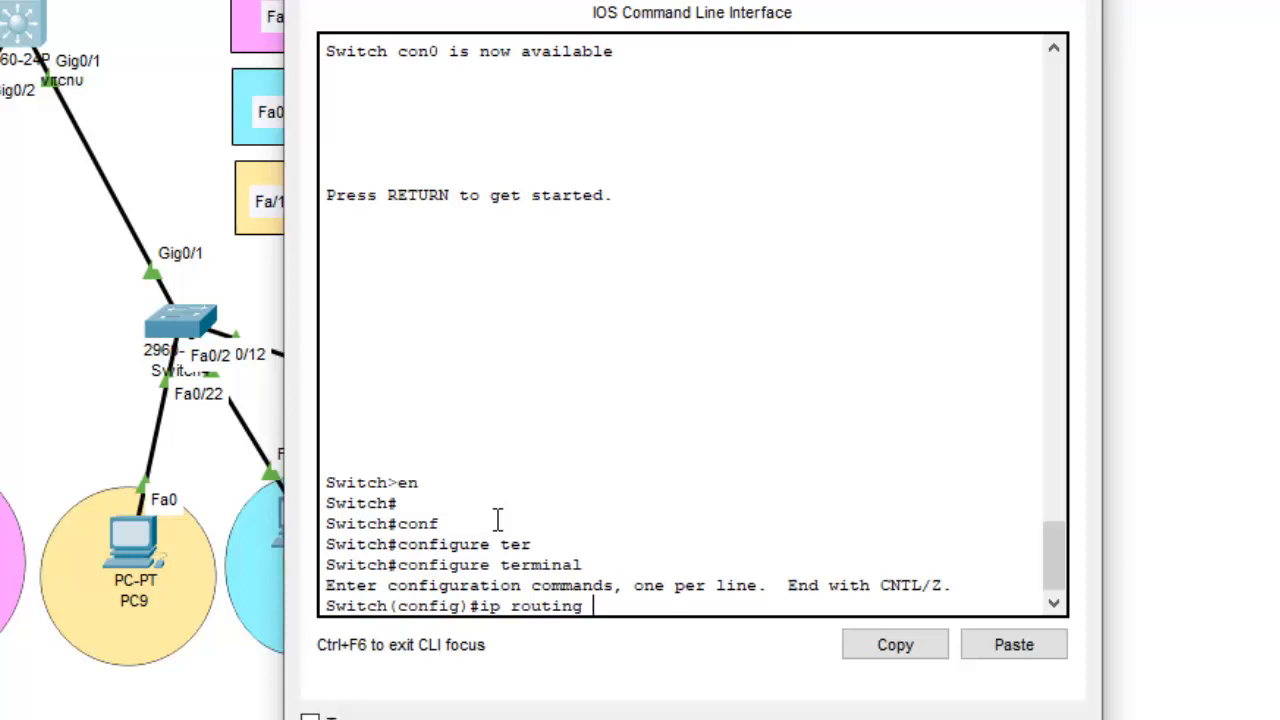
key("Return")
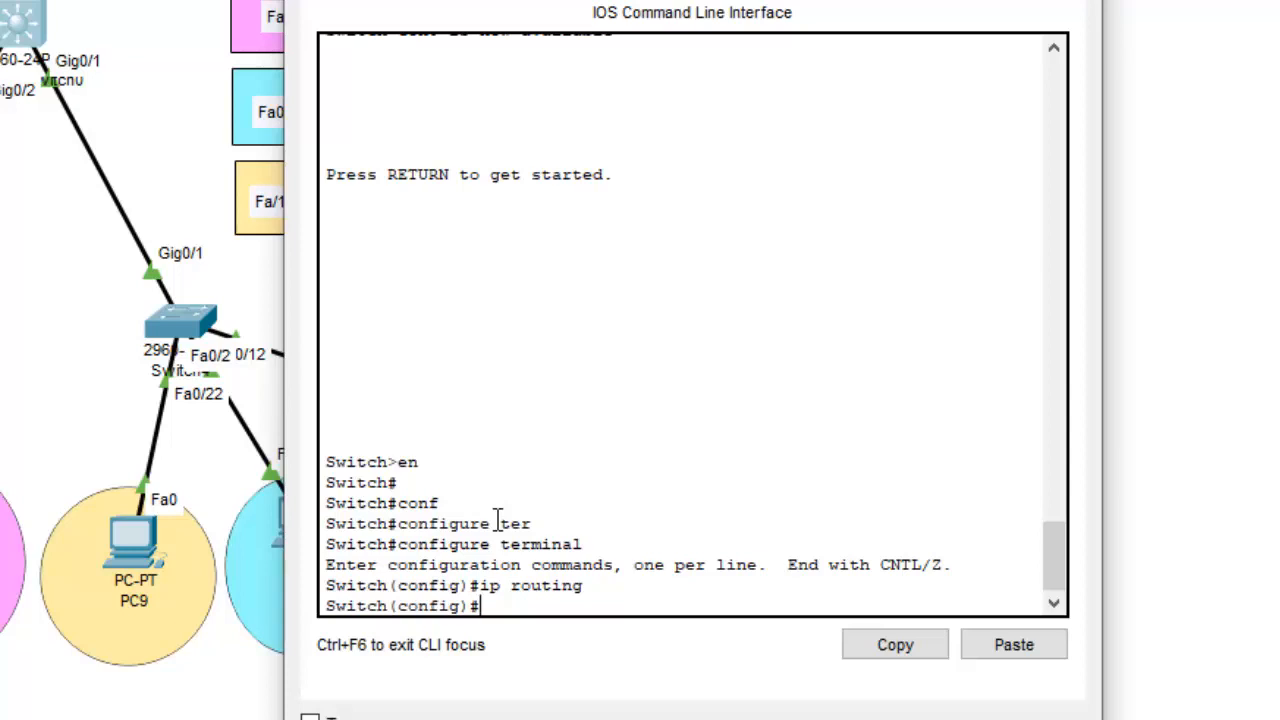
Start OSPF routing process 10 on the multilayer switch
type("route")
type("r o")
type("s")
key("Tab")
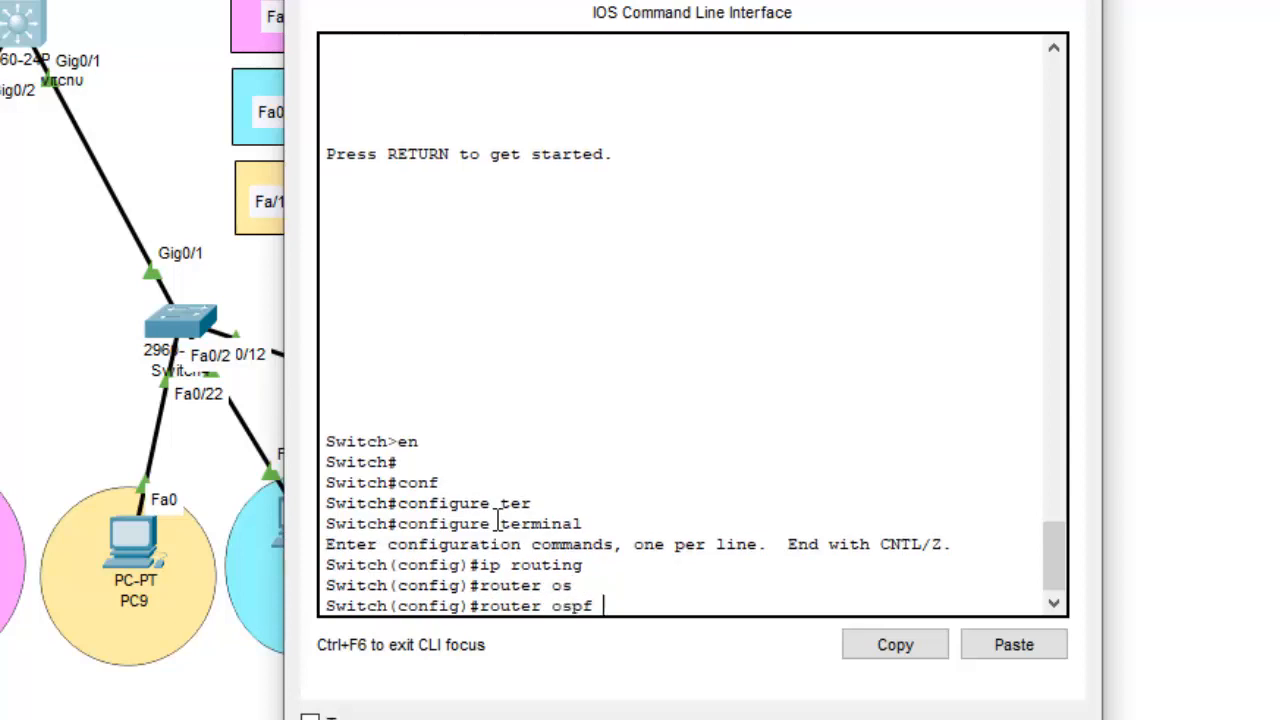
type("10")
key("Return")
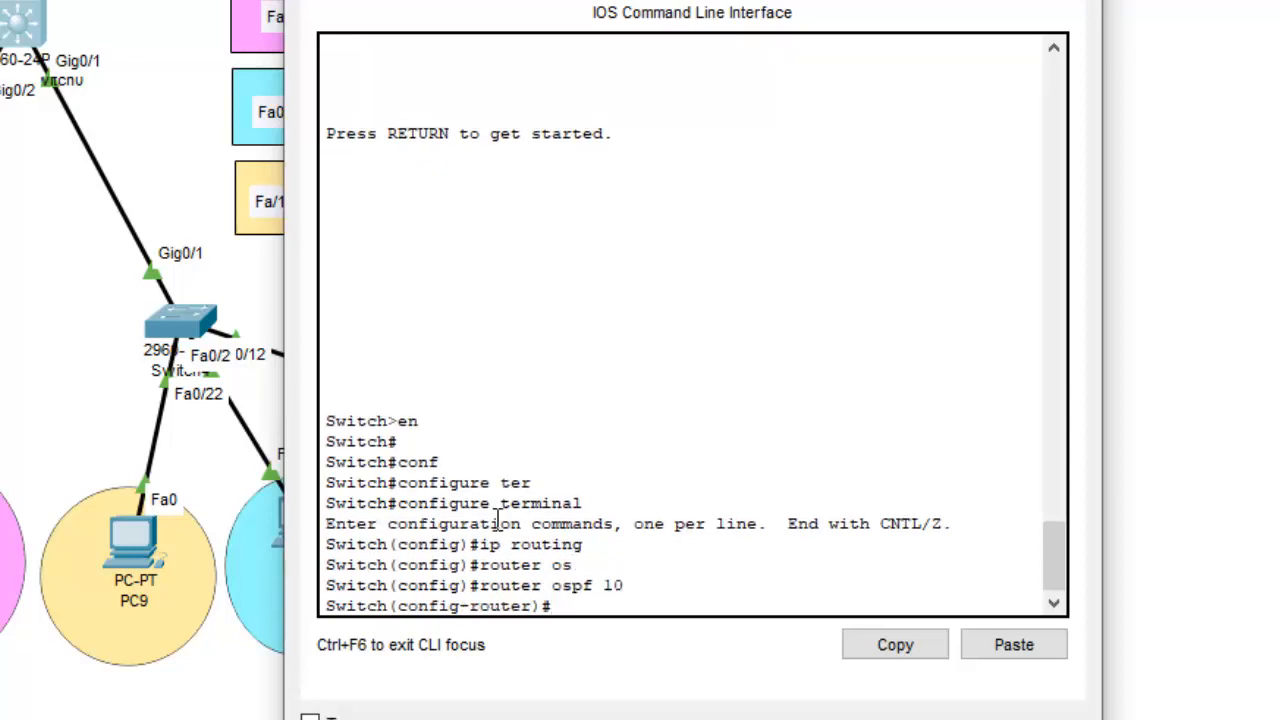
Add network 192.168.10.0 with wildcard mask 0.0.0.255 to OSPF area 0
type("net")
key("Tab")
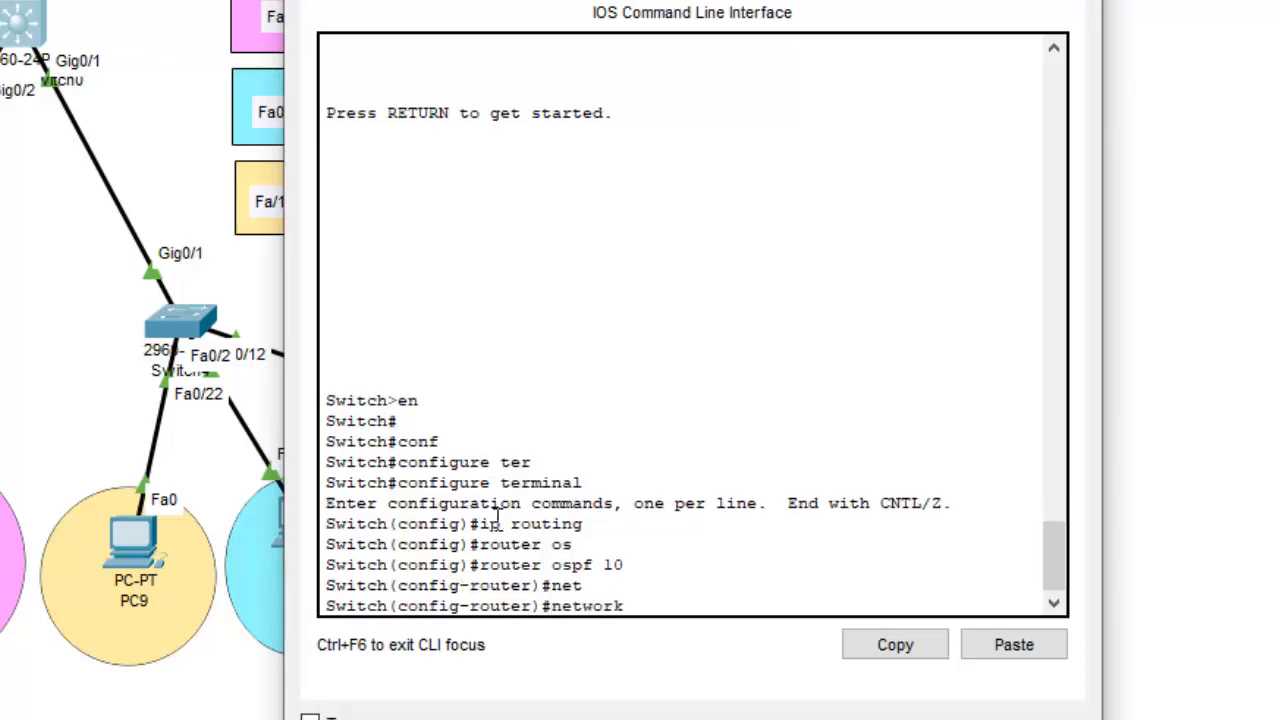
type("192.168.10.0 0")
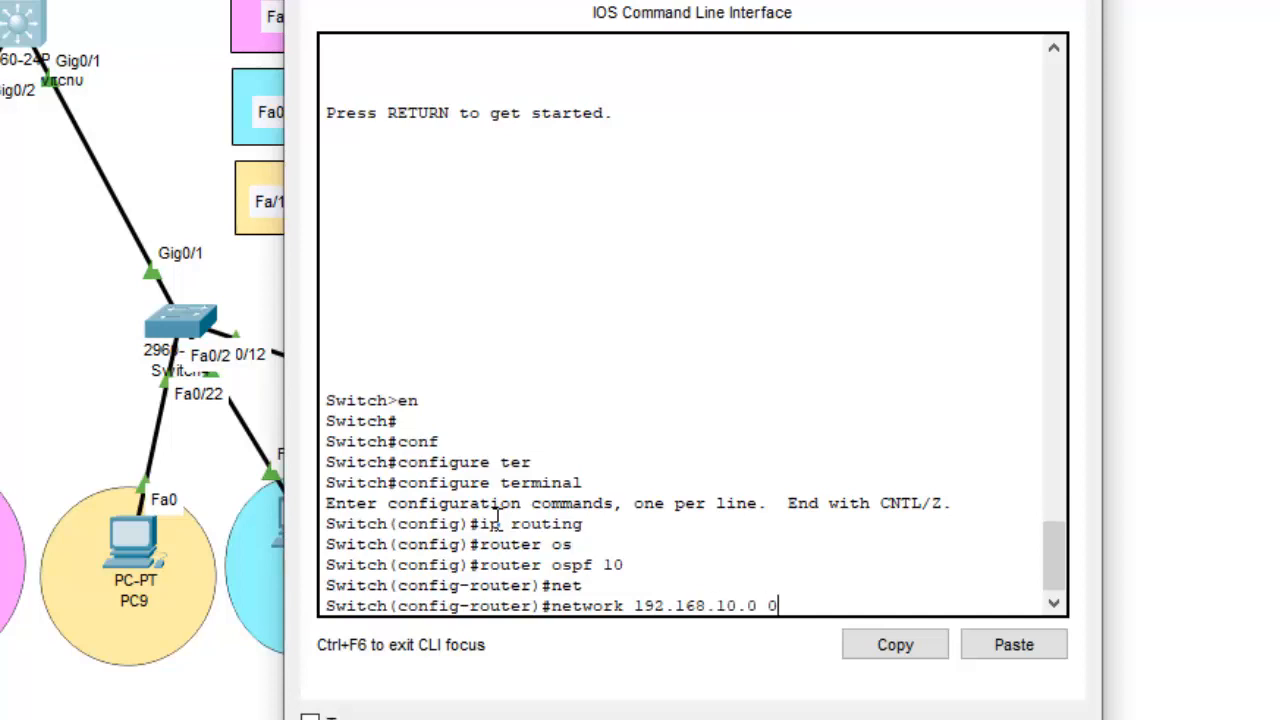
type(".0.0.255 are")
key("Tab")
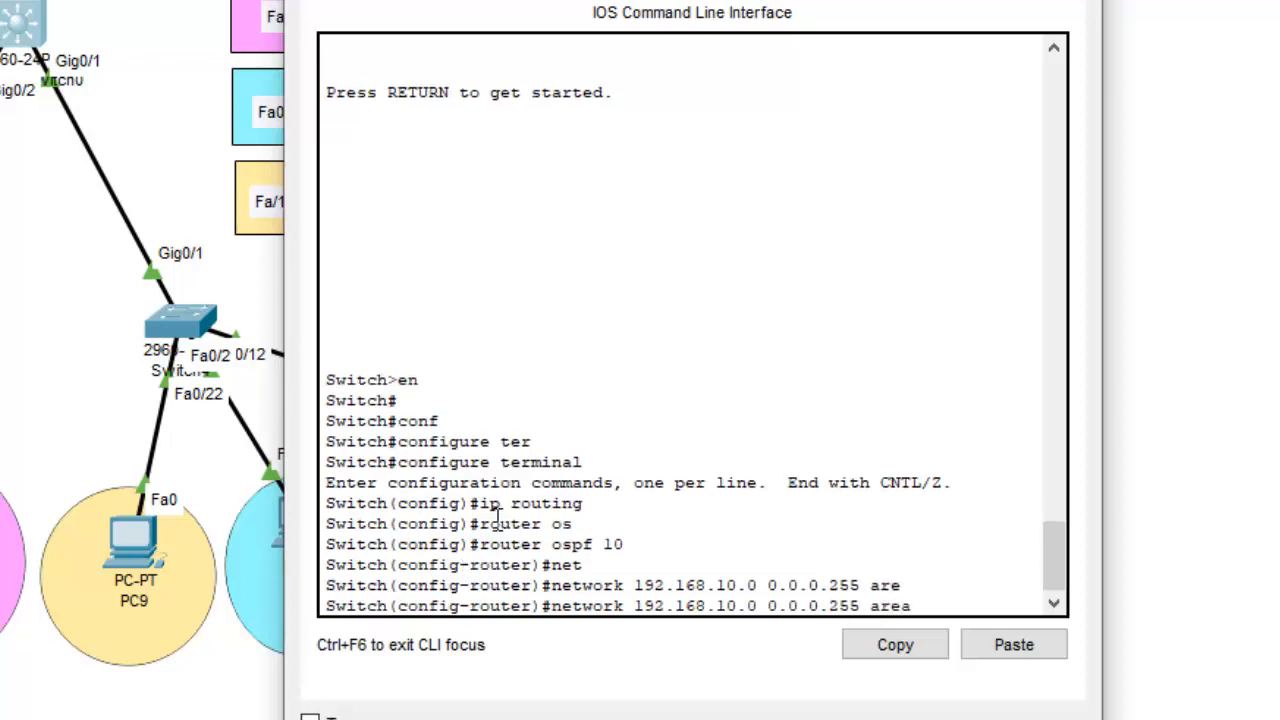
type("0")
key("Return")
Add network 192.168.20.0 with wildcard mask 0.0.0.255 to OSPF area 0
key("Up")
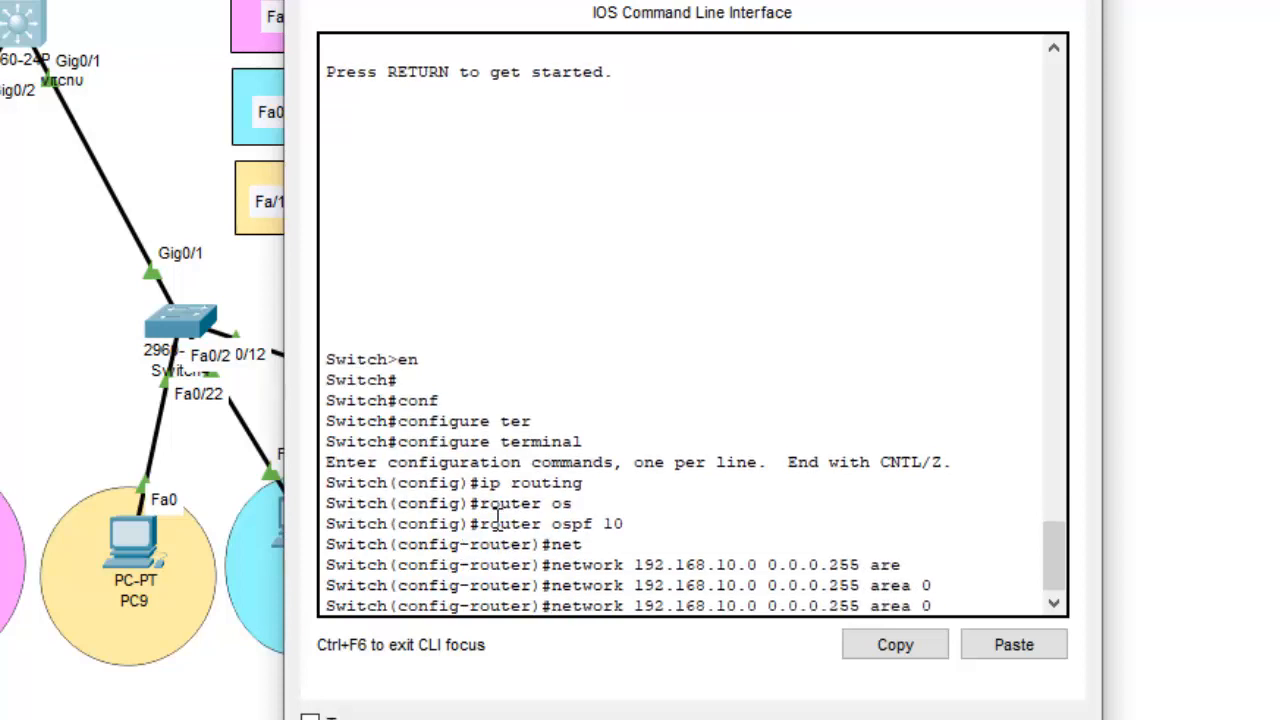
key("Left")
key("Left")
key("Left")
key("Left")
key("Left")
key("Left")
key("Left")
key("Left")
key("Left")
key("Left")
key("Left")
key("Left")
key("Left")
key("Left")
key("Left")
key("Left")
key("Left")
key("Left")
key("Left")
key("Left")
key("BackSpace")
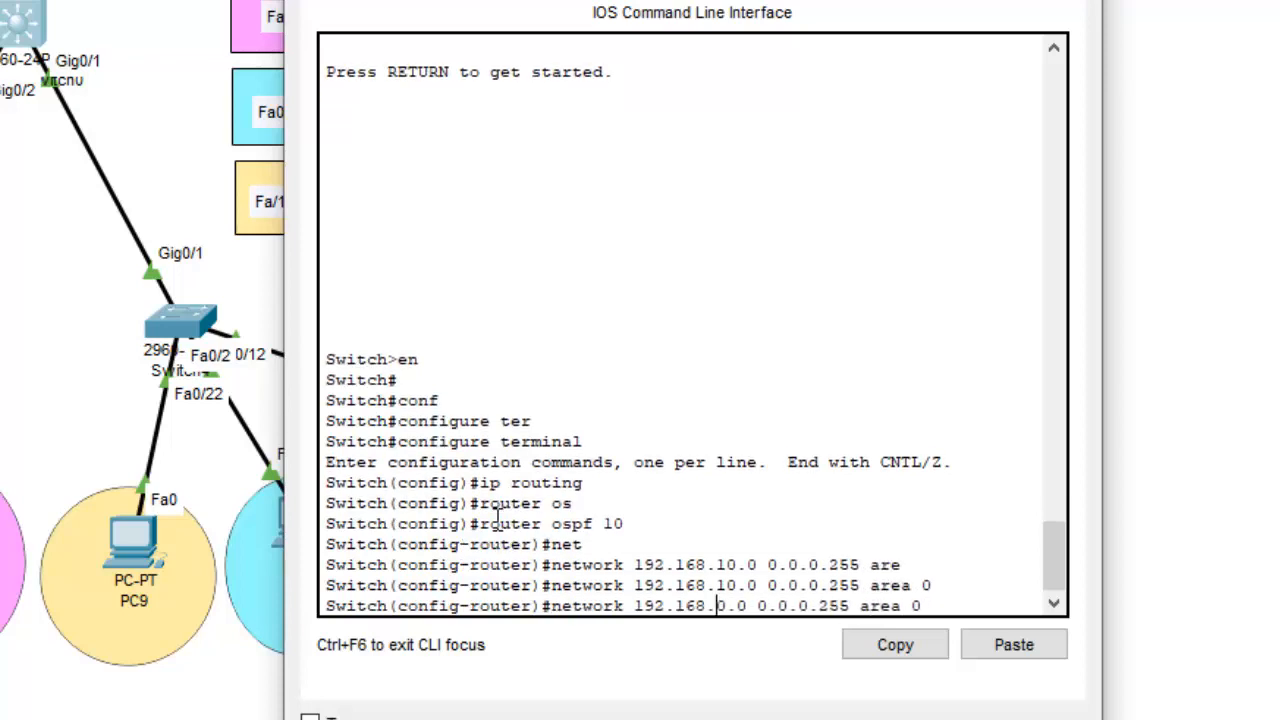
type("2")
key("Return")
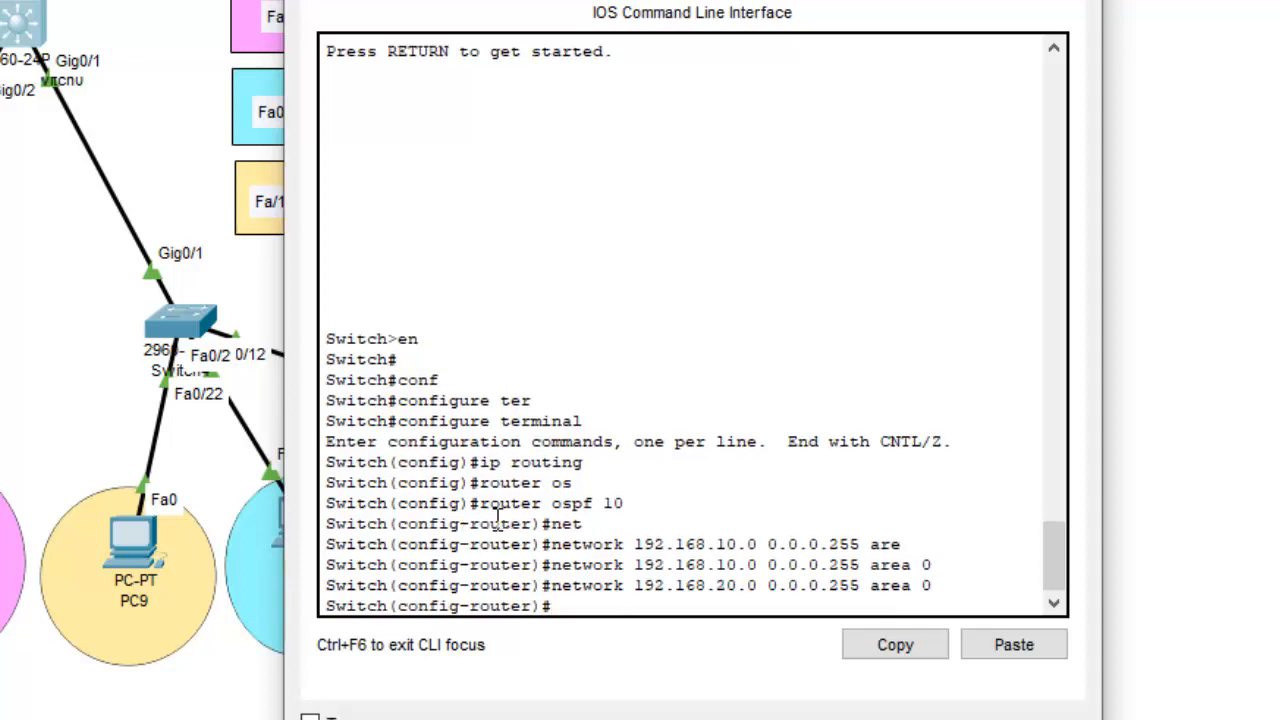
Add network 192.168.30.0 with wildcard mask 0.0.0.255 to OSPF area 0
key("Up")
key("Left")
key("Left")
key("Left")
key("Left")
key("Left")
key("Left")
key("Left")
key("Left")
key("Left")
key("Left")
key("Left")
key("Left")
key("Left")
key("Left")
key("Left")
key("Left")
key("Left")
key("Left")
key("Left")
key("Left")
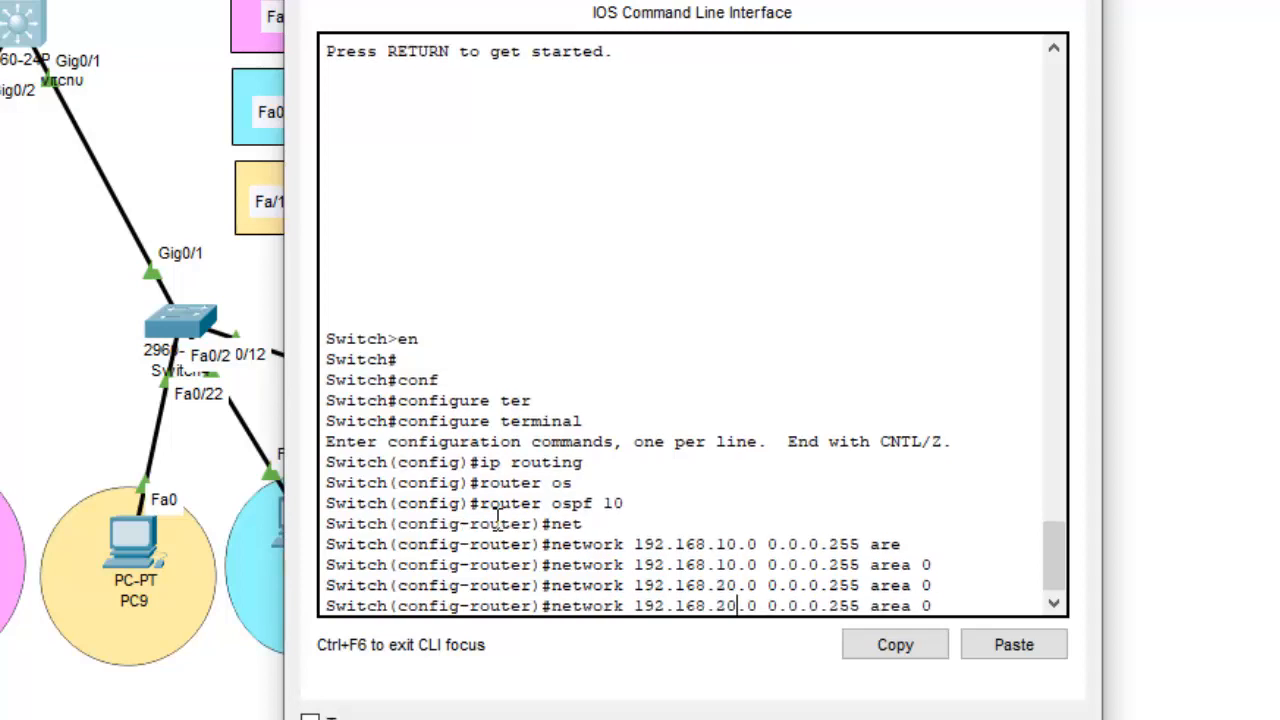
key("BackSpace")
type("3")
key("Return")
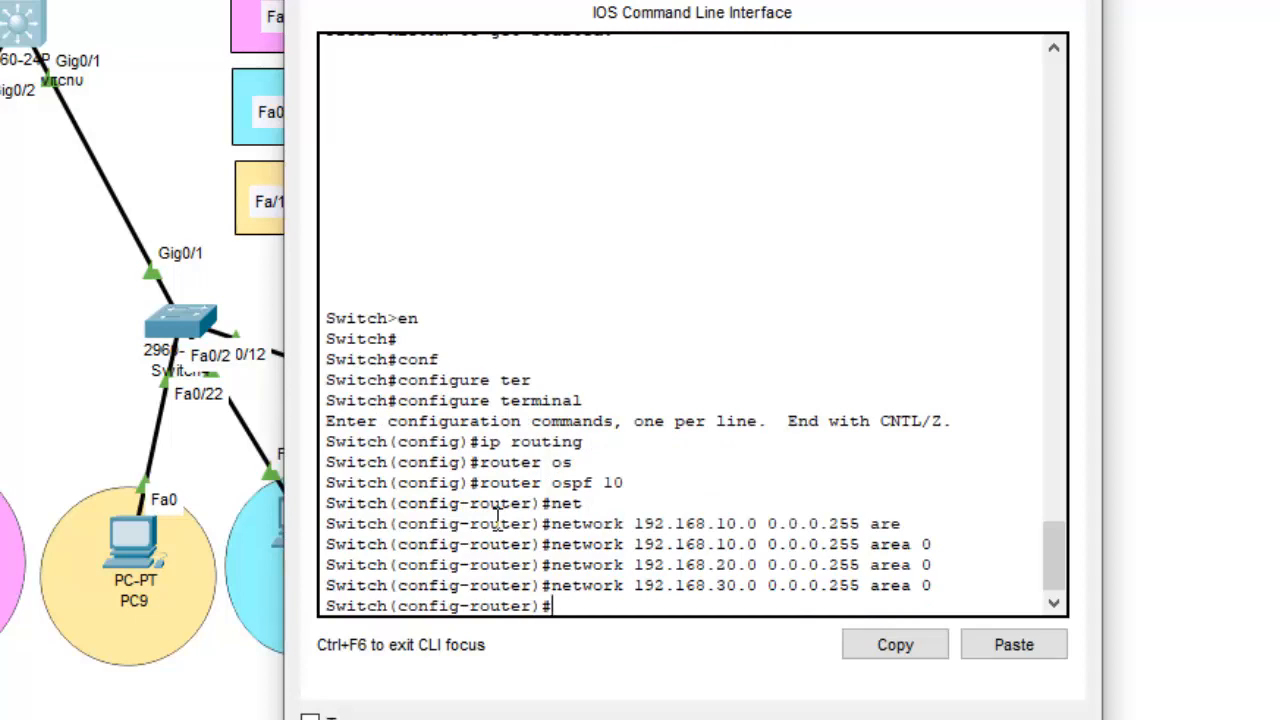
Leave OSPF configuration for privileged mode and display the multilayer switch's IP routing table
key("ctrl+z")
key("Return")
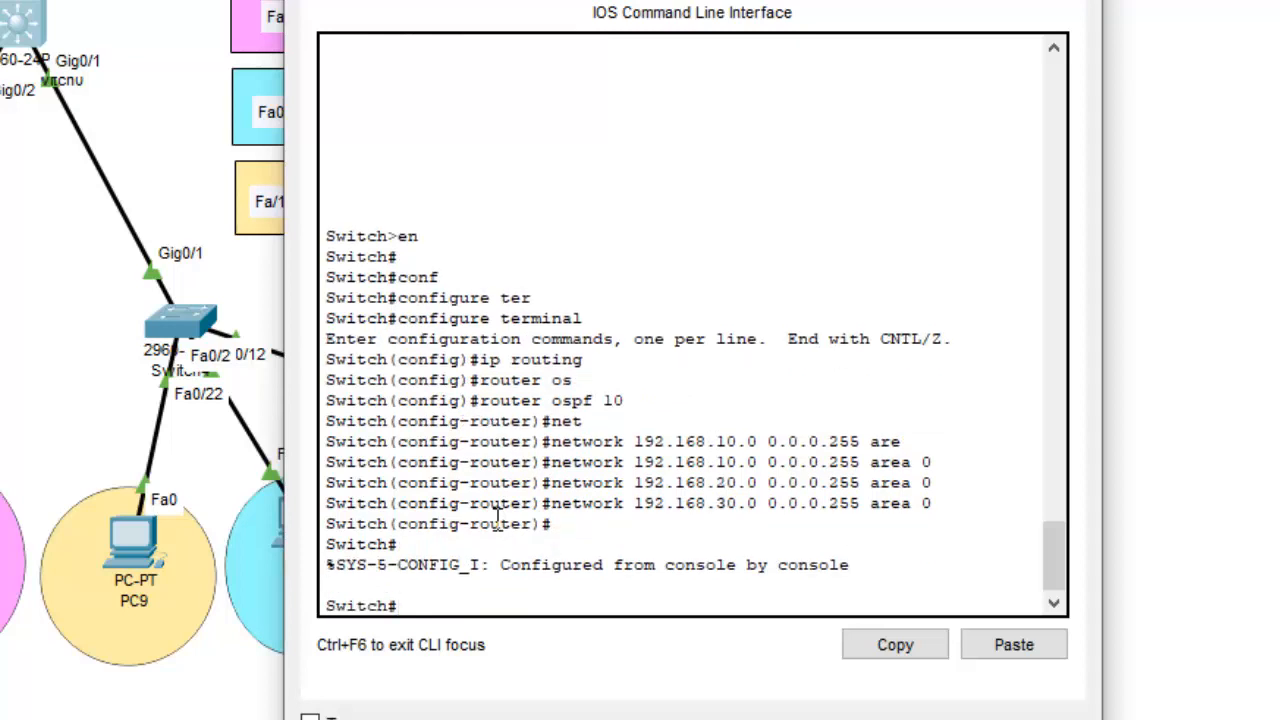
type("show ip route")
key("Return")
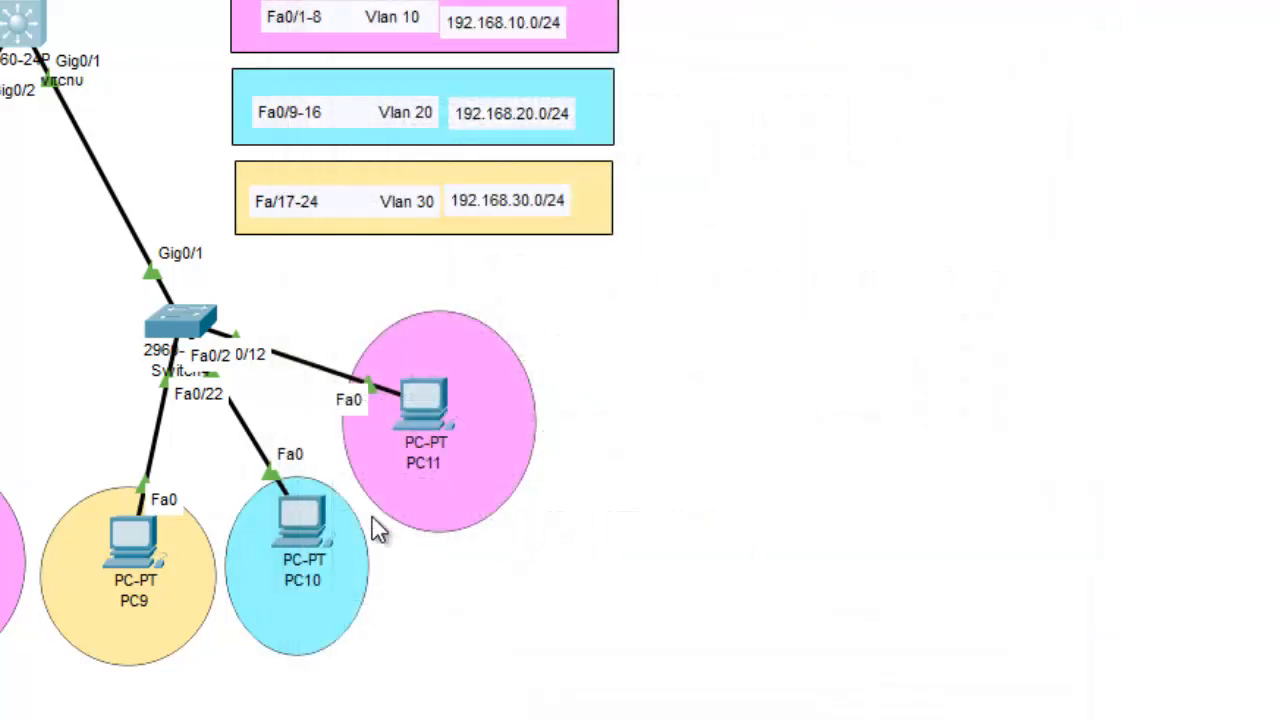
Repeat the ping to 192.168.20.10 from PC9, then close the PC9 and multilayer switch windows
left_click(308, 509)
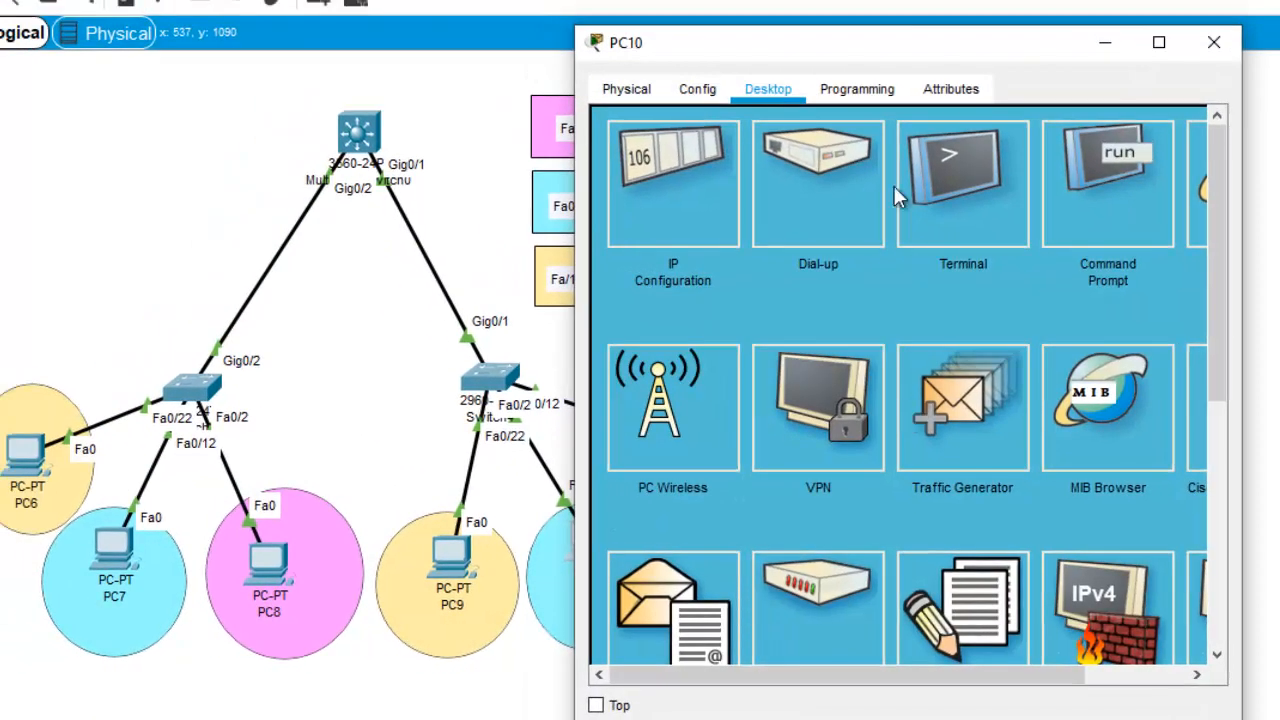
left_click(1214, 42)
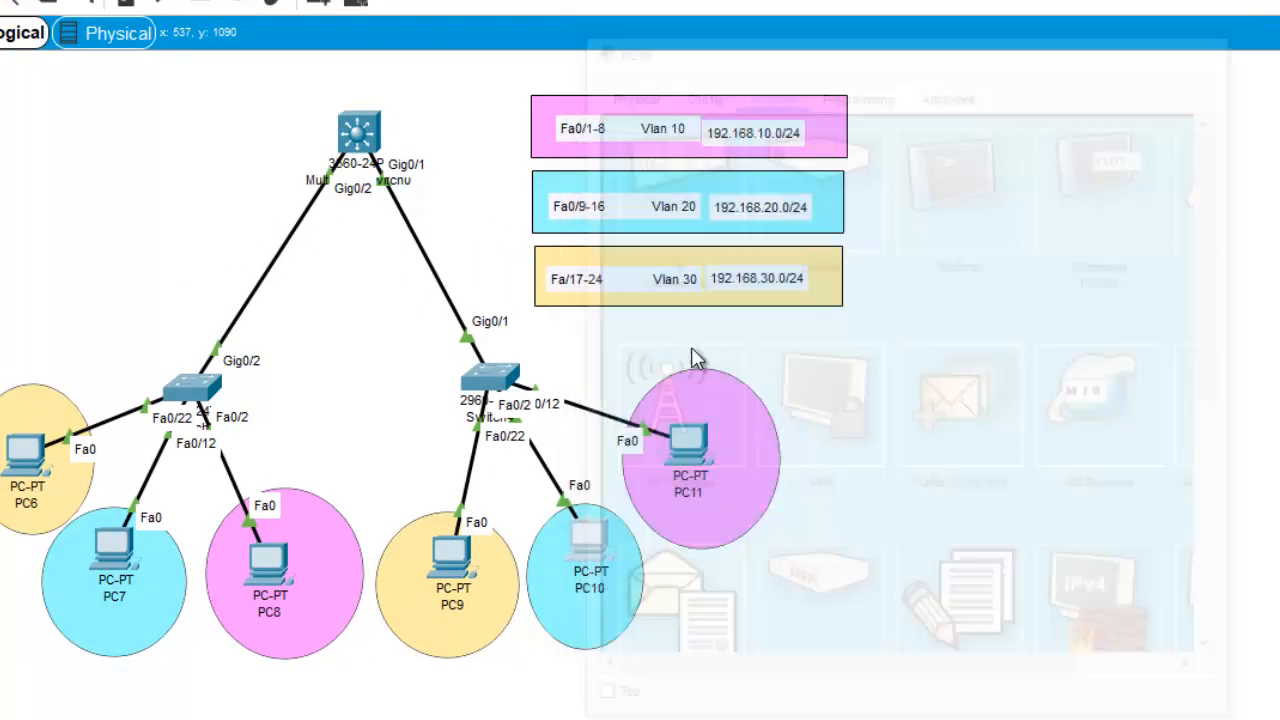
left_click(452, 552)
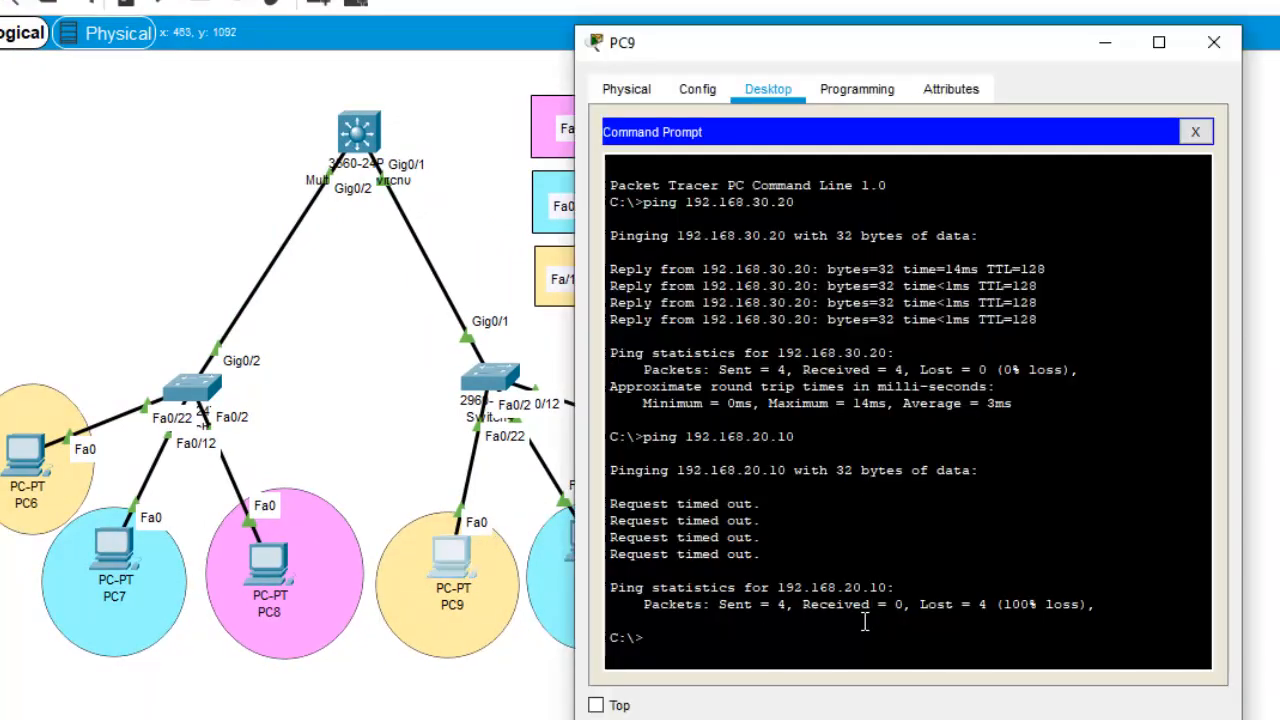
key("Up")
key("Return")
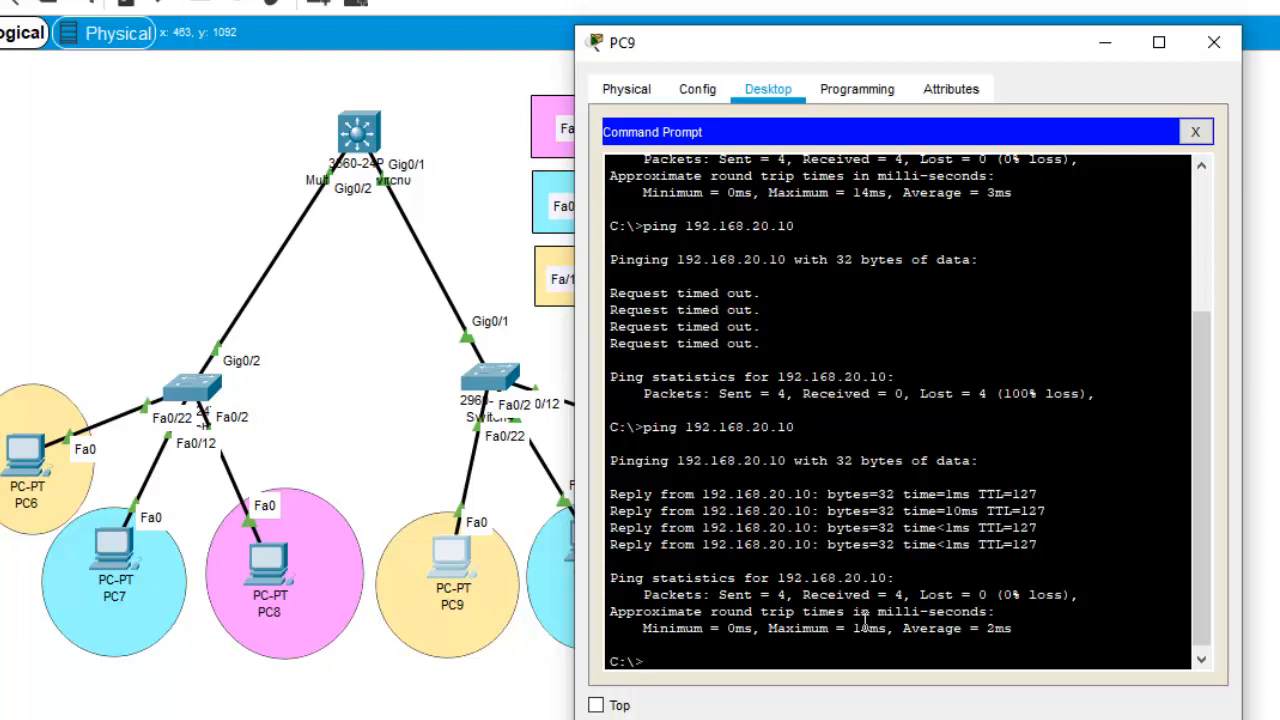
left_click(1214, 43)
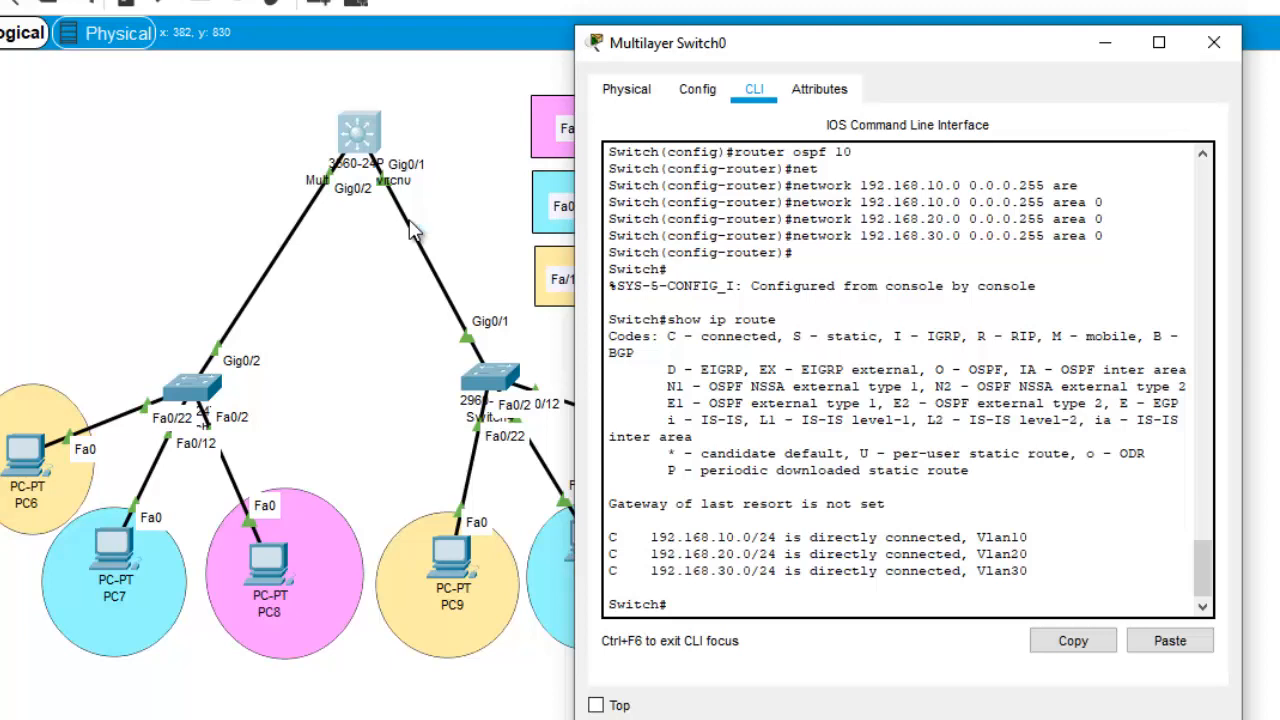
left_click(1213, 43)
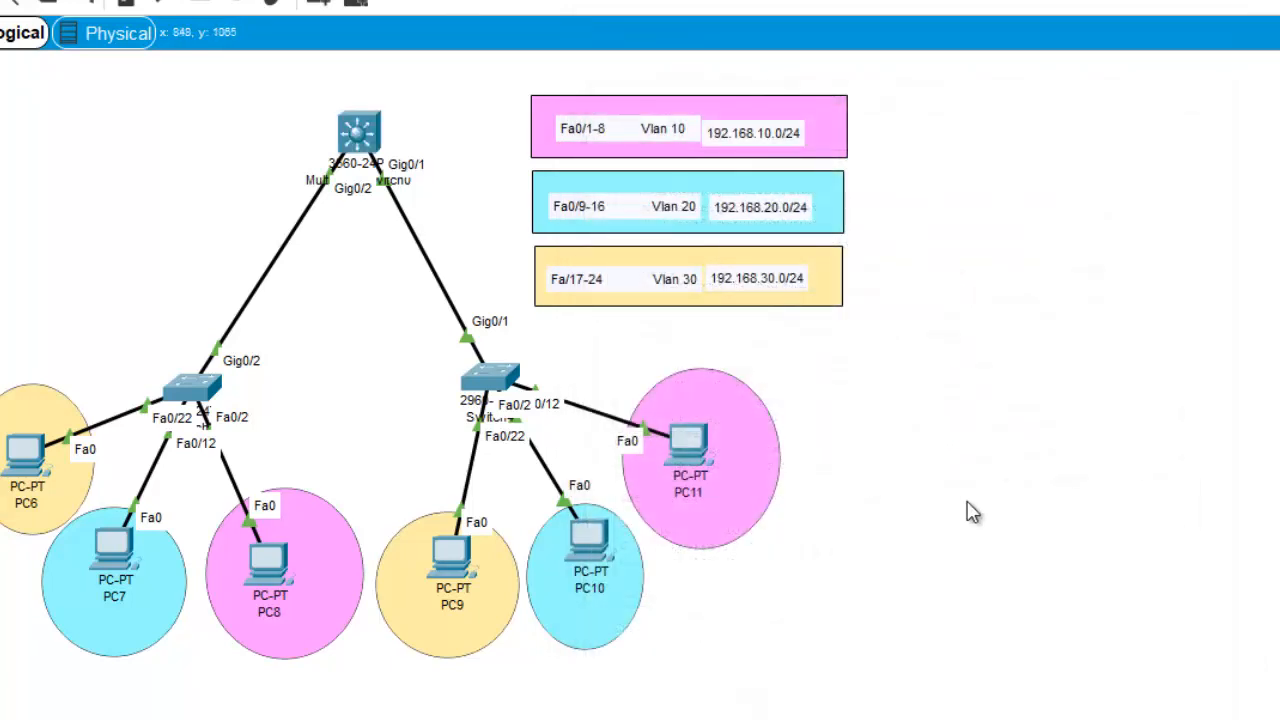